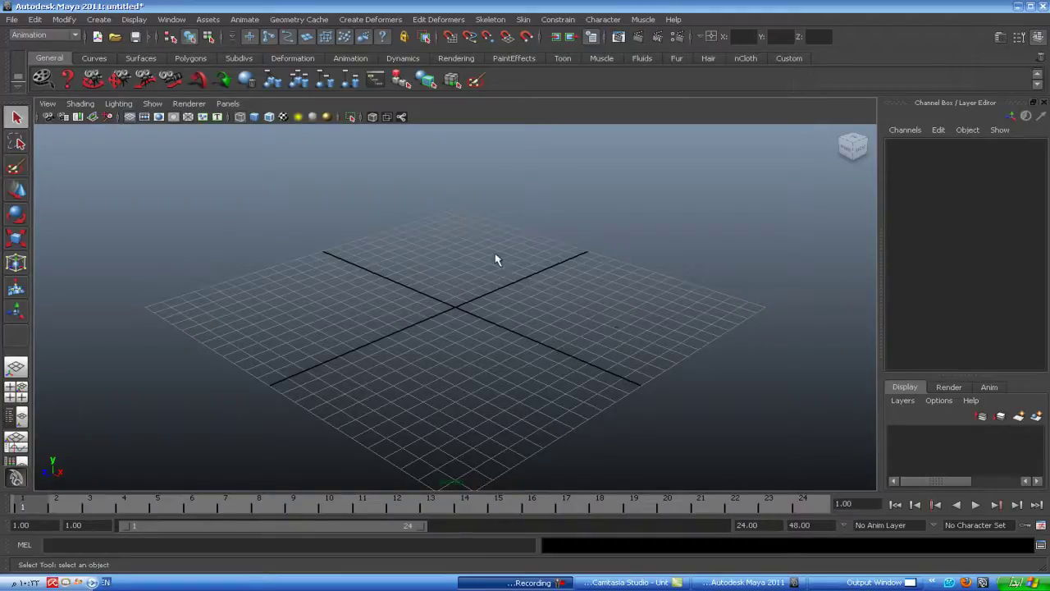
Step: Draw a polygon cube about 3 units tall on the grid from the Polygons shelf
left_click(199, 59)
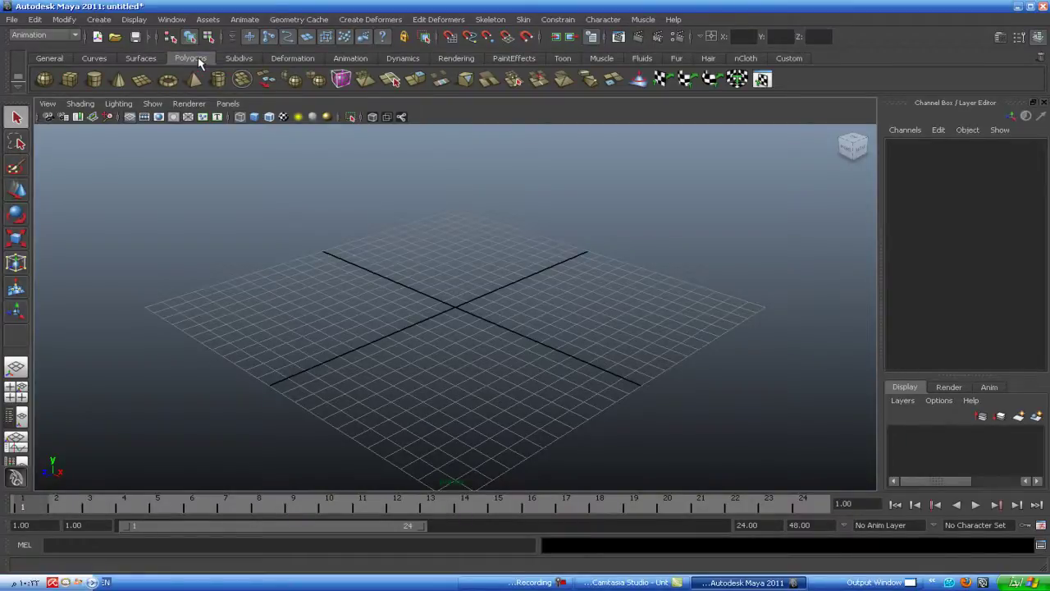
left_click(70, 79)
mouse_move(507, 287)
left_mouse_down()
mouse_move(315, 300)
mouse_move(328, 246)
left_mouse_up()
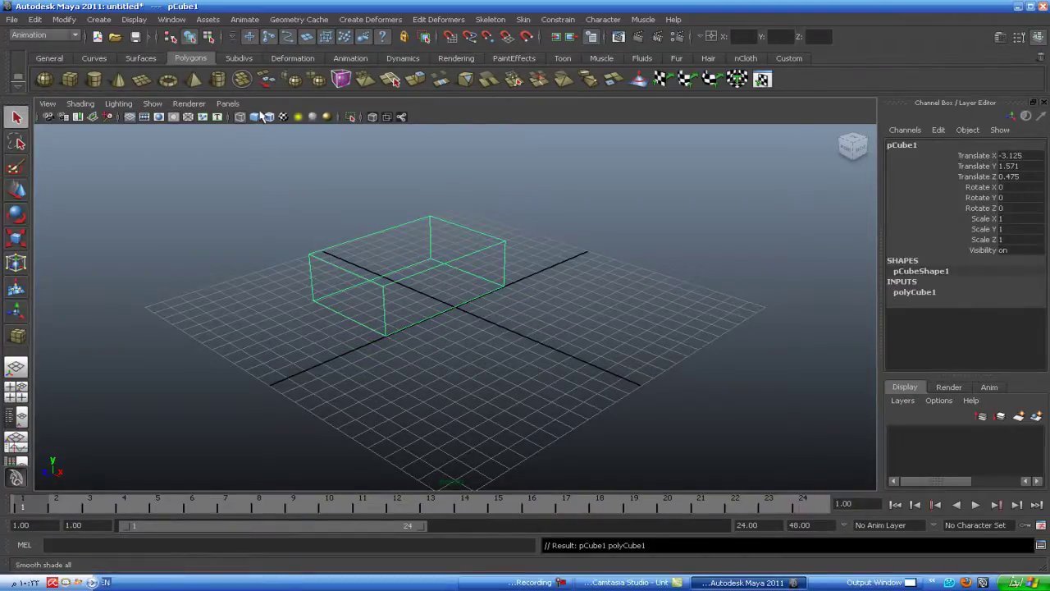
Step: Show pCube1 solid-shaded, orbit and pan around it, then bring up the component marking menu
left_click(254, 117)
left_click_drag(391, 292, 391, 330, "alt")
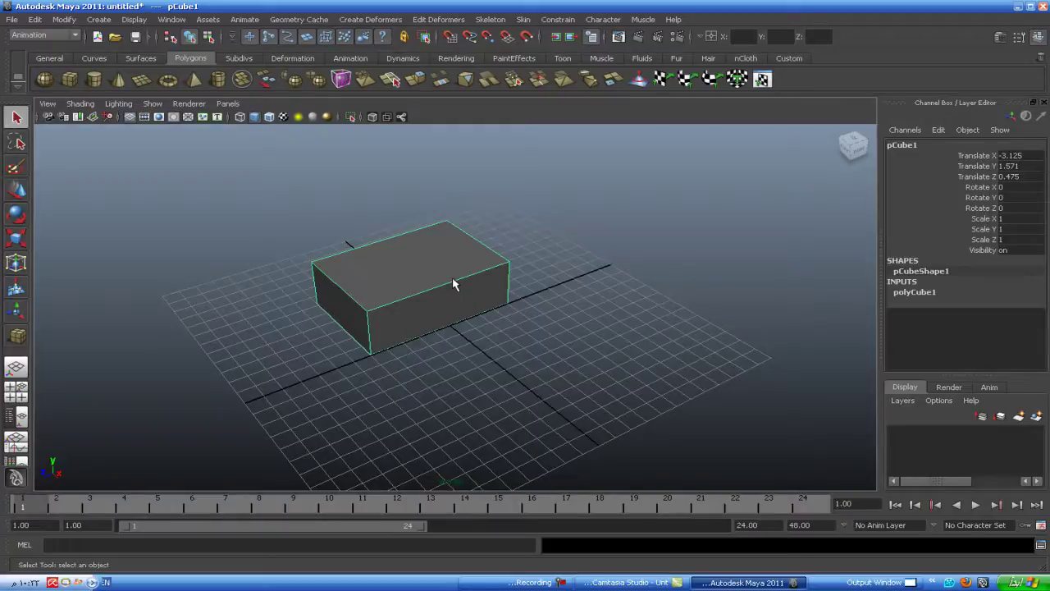
mouse_move(523, 367)
left_mouse_down("alt")
mouse_move(351, 379)
mouse_move(416, 359)
left_mouse_up("alt")
scroll(417, 359, "up", 5)
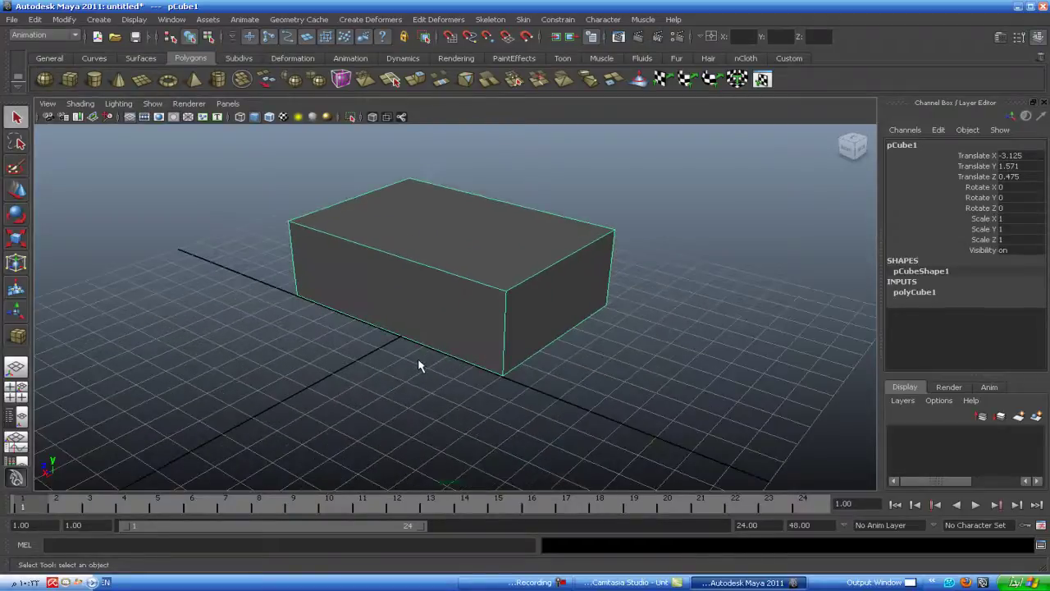
middle_click_drag(408, 371, 473, 293, "alt")
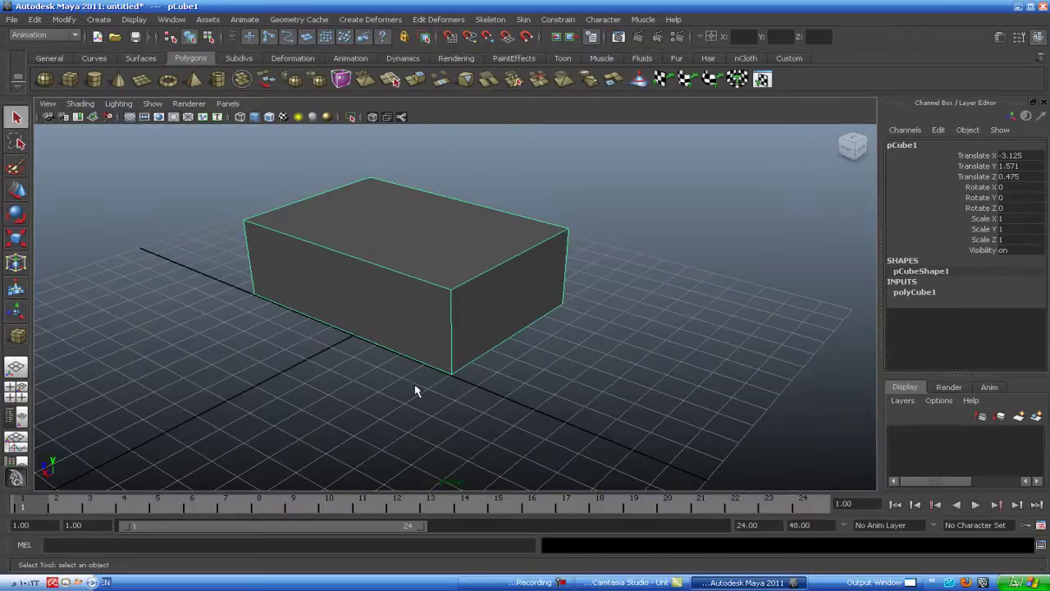
left_click_drag(321, 410, 505, 390, "alt")
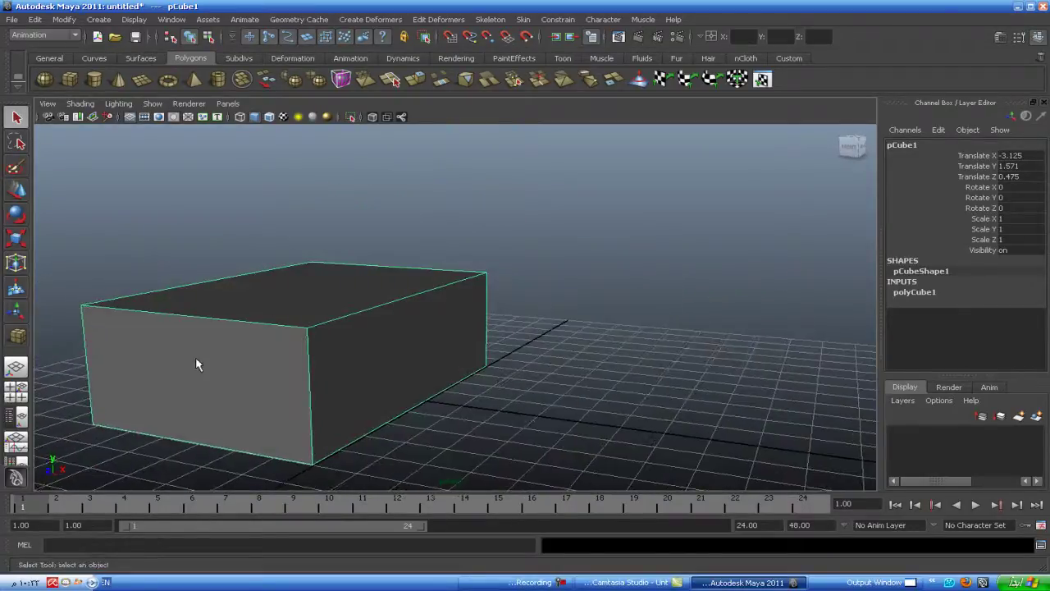
mouse_move(443, 377)
left_mouse_down("alt")
mouse_move(452, 376)
mouse_move(399, 392)
left_mouse_up("alt")
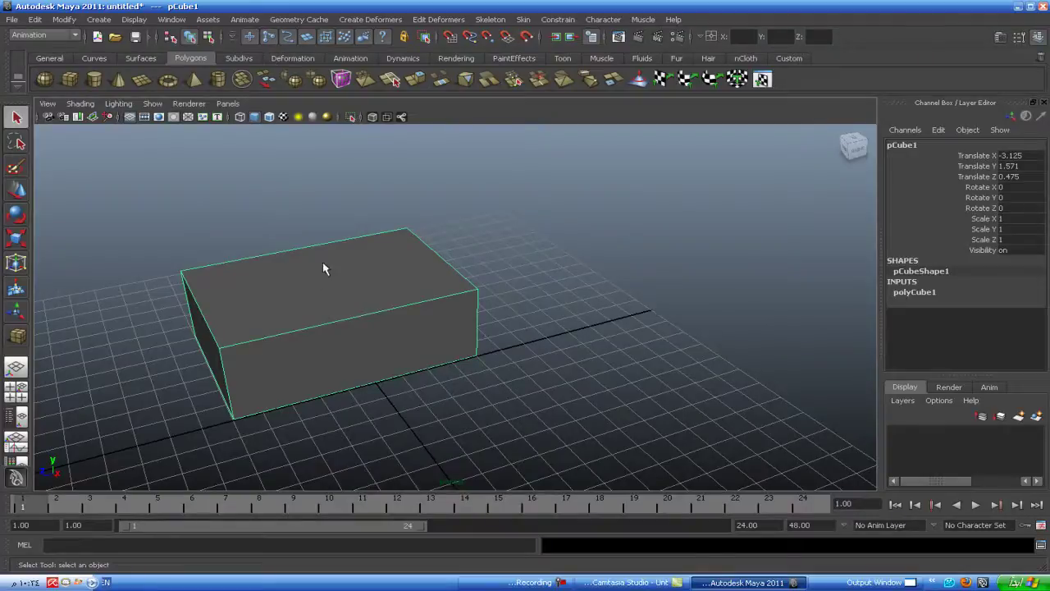
mouse_move(322, 285)
right_mouse_down()
mouse_move(321, 255)
mouse_move(275, 287)
mouse_move(327, 258)
mouse_move(323, 325)
right_mouse_up()
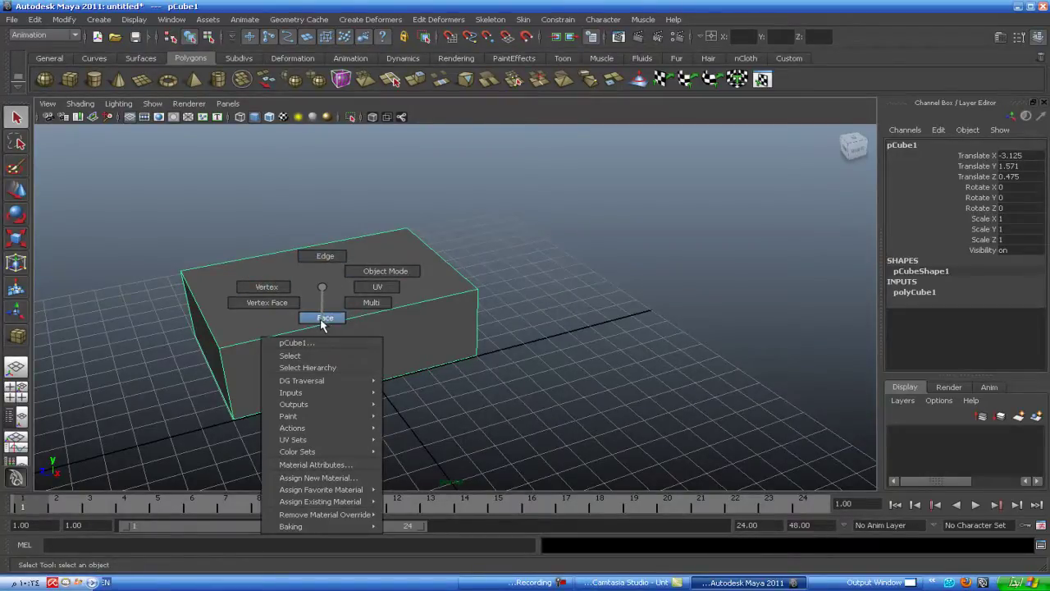
Step: Switch pCube1 to vertex mode and push its top-left corner vertex sideways
right_click_drag(322, 325, 285, 292)
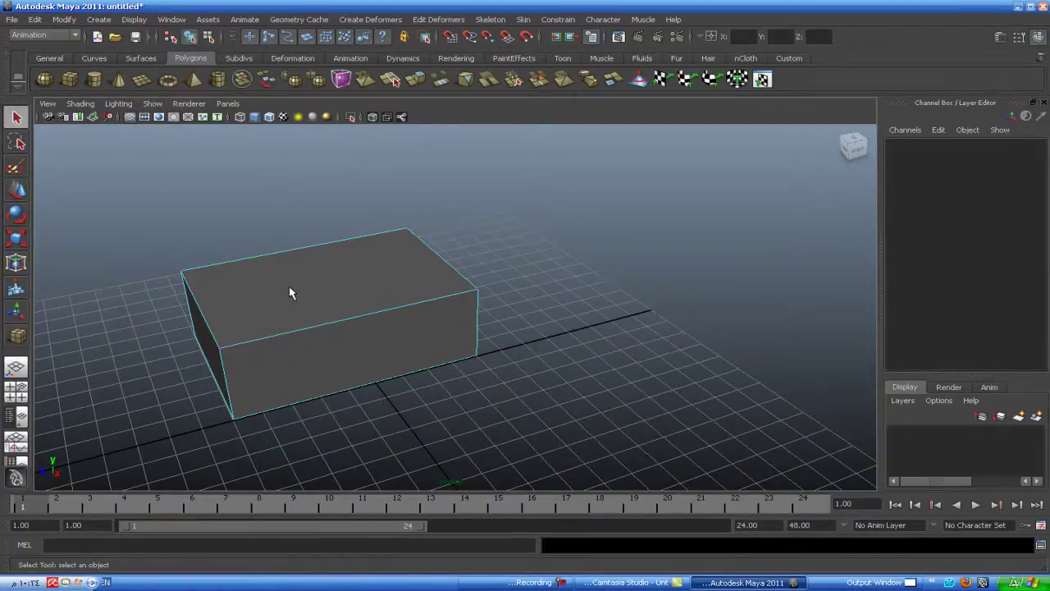
mouse_move(290, 293)
left_mouse_down("alt")
mouse_move(237, 288)
mouse_move(304, 326)
left_mouse_up("alt")
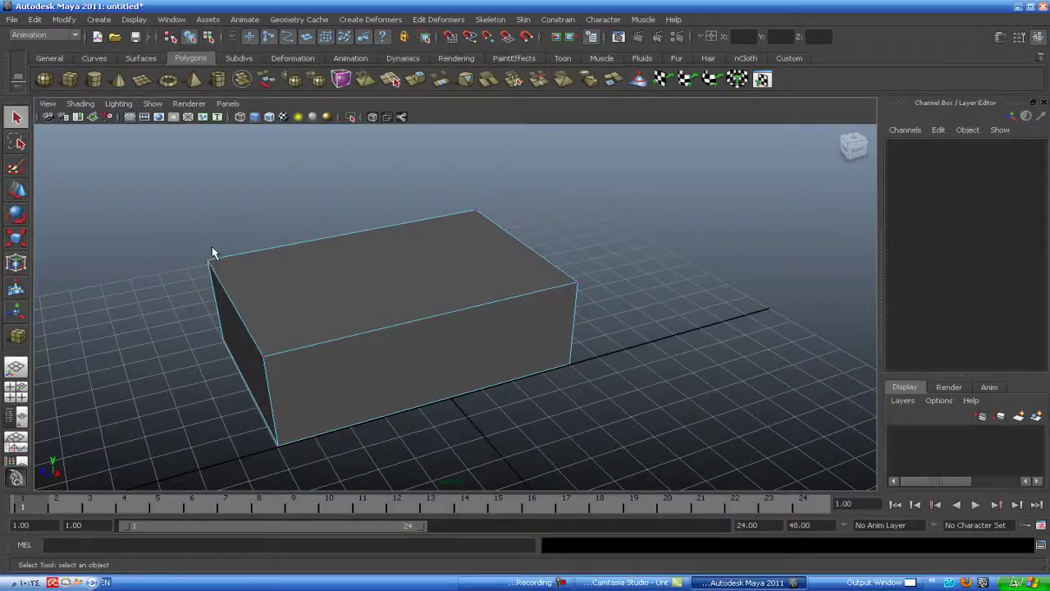
left_click(207, 261)
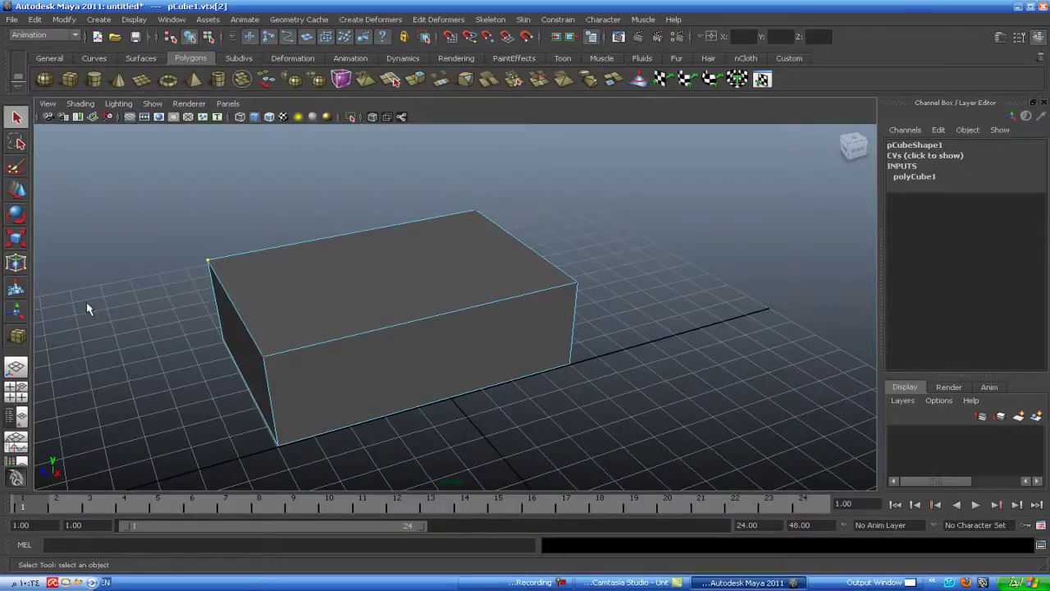
left_click(18, 190)
mouse_move(175, 266)
left_mouse_down()
mouse_move(312, 241)
mouse_move(499, 284)
mouse_move(364, 293)
mouse_move(216, 328)
mouse_move(382, 312)
mouse_move(511, 321)
mouse_move(356, 311)
left_mouse_up()
Step: Drag two more corner vertices, one to the left and one upward
left_click(498, 298)
mouse_move(488, 288)
left_mouse_down("alt")
mouse_move(402, 329)
mouse_move(570, 270)
left_mouse_up("alt")
left_click(604, 238)
left_click_drag(605, 220, 618, 143)
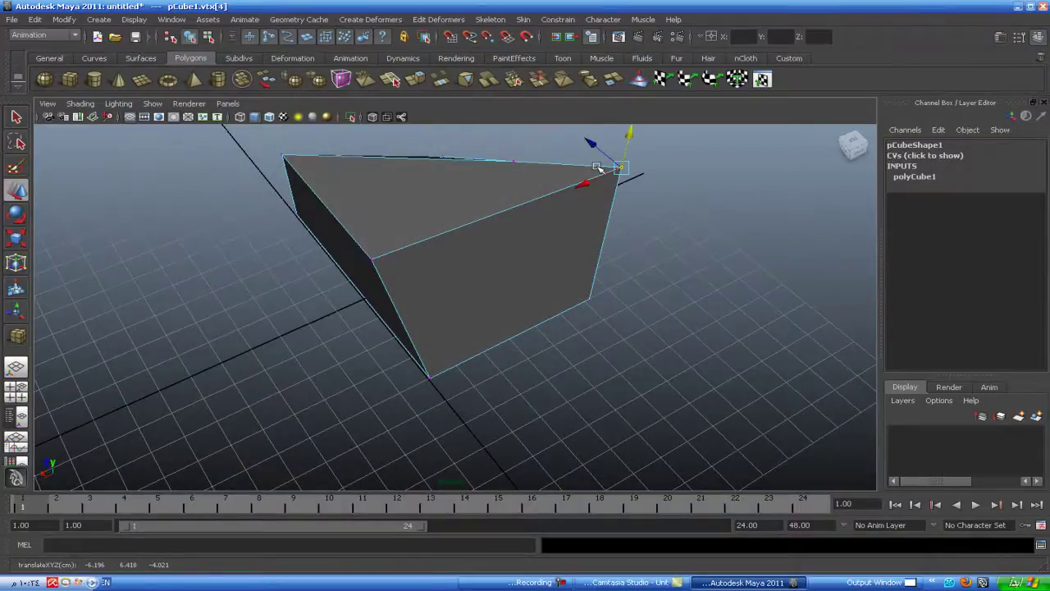
Step: Undo the vertex edits and reframe a low frontal view of the plain box
key("ctrl+z")
key("ctrl+z")
key("ctrl+z")
key("ctrl+z")
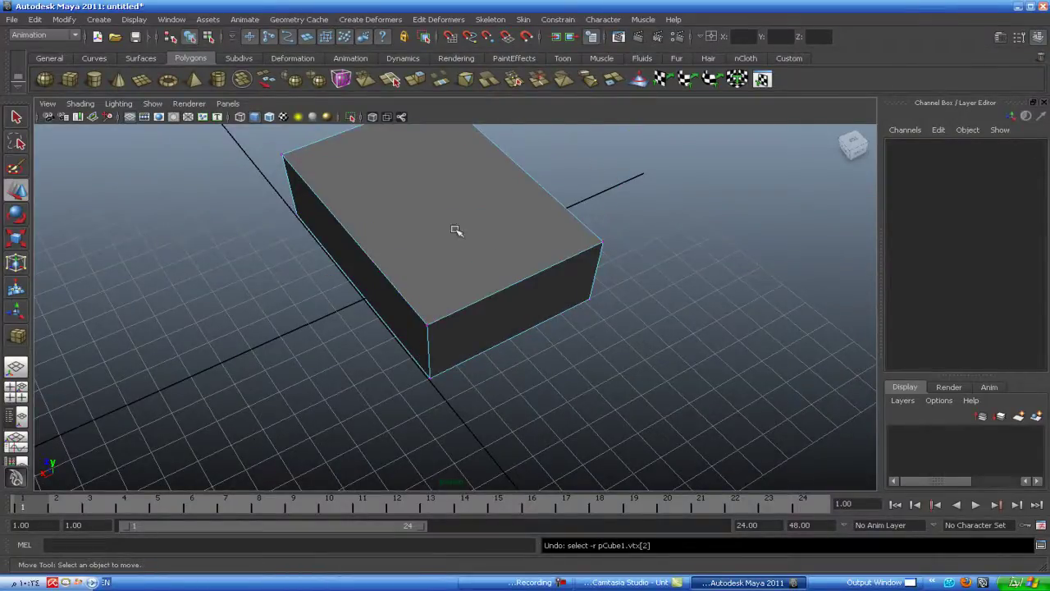
mouse_move(457, 231)
left_mouse_down("alt")
mouse_move(270, 347)
mouse_move(326, 316)
left_mouse_up("alt")
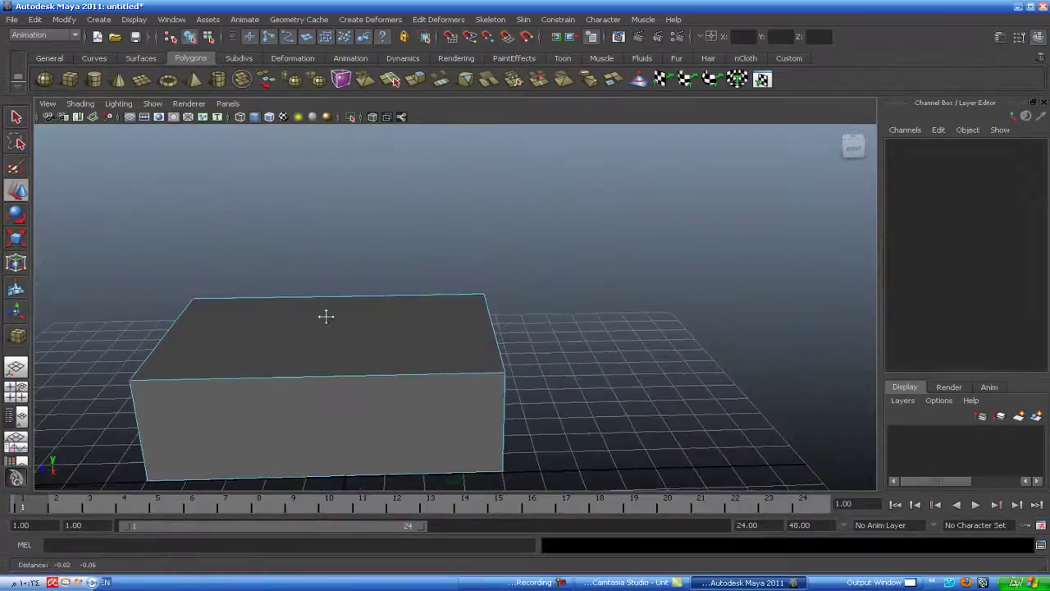
middle_click_drag(326, 316, 349, 277, "alt")
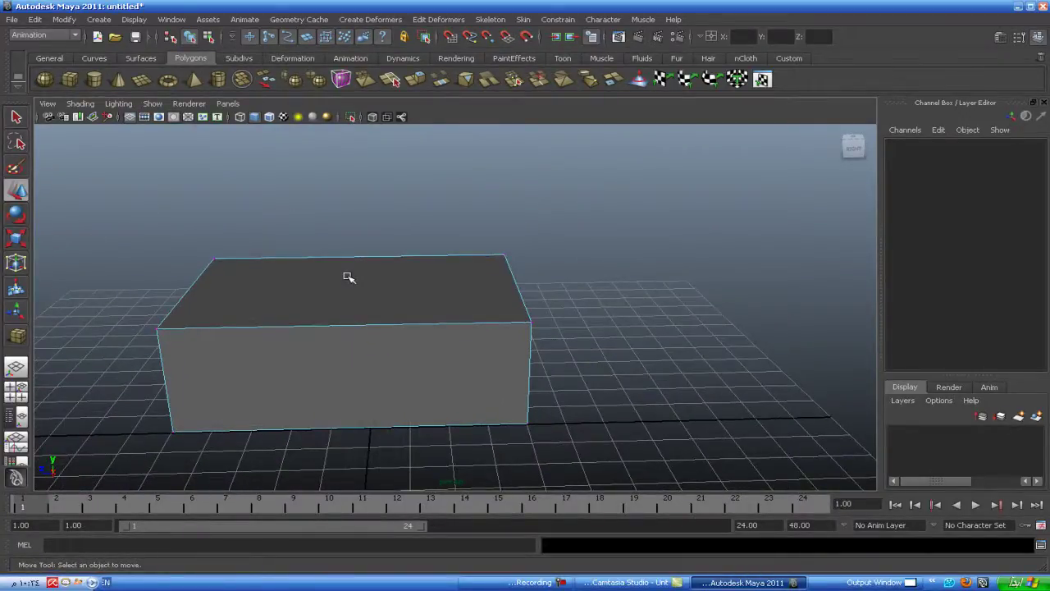
right_click(335, 314)
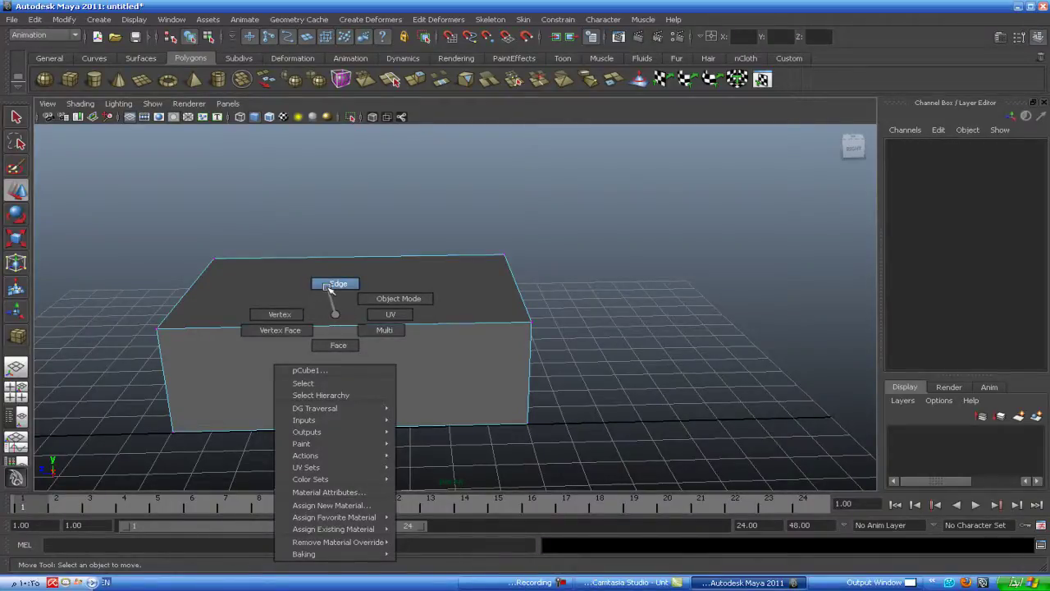
left_click(329, 287)
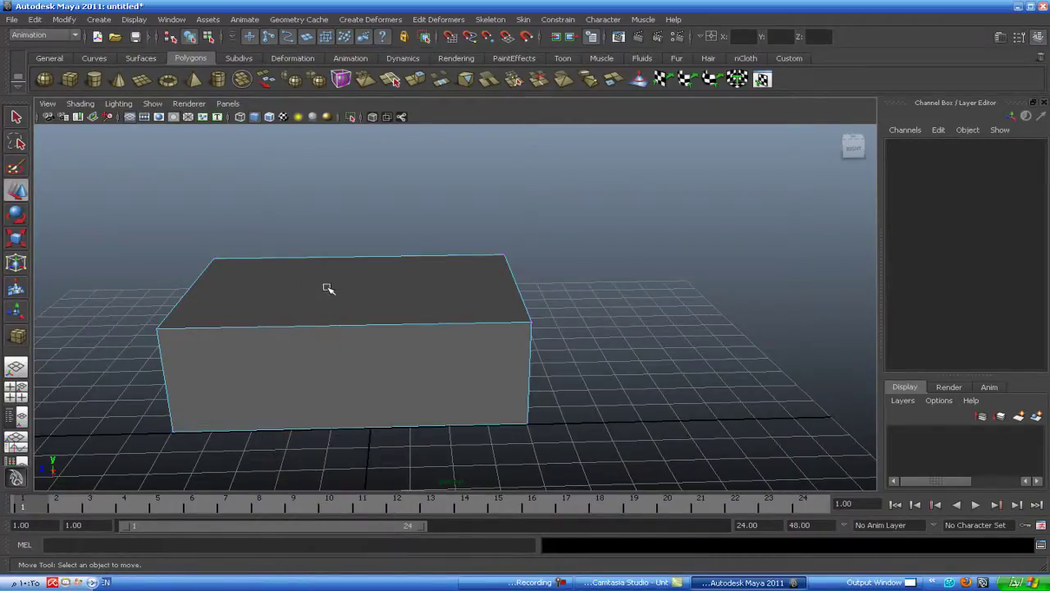
left_click(328, 326)
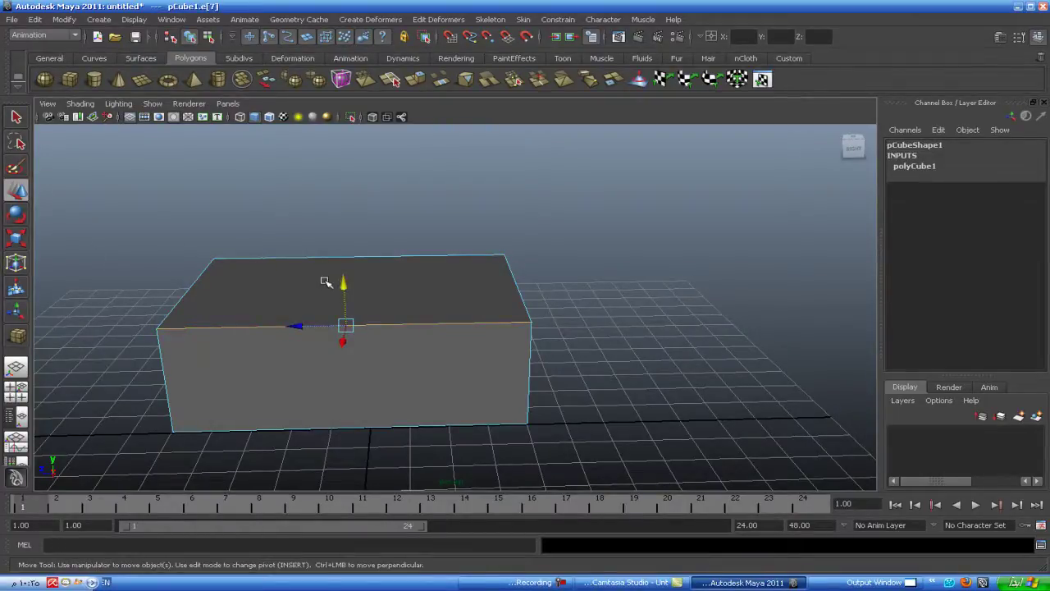
left_click_drag(344, 283, 337, 174)
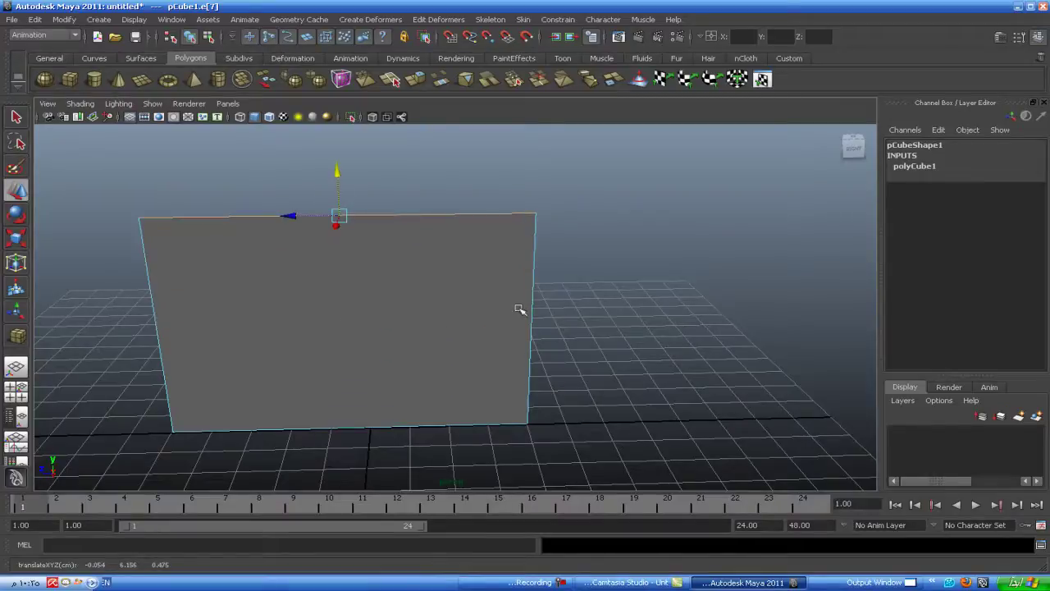
mouse_move(520, 309)
left_mouse_down("alt")
mouse_move(504, 410)
mouse_move(435, 354)
left_mouse_up("alt")
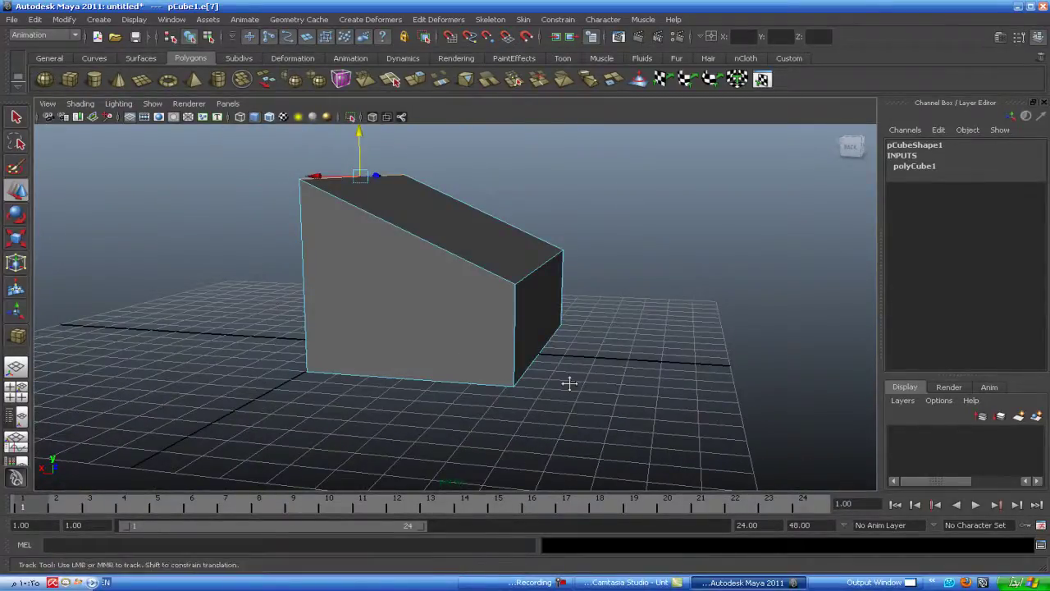
left_click_drag(566, 379, 508, 386, "alt")
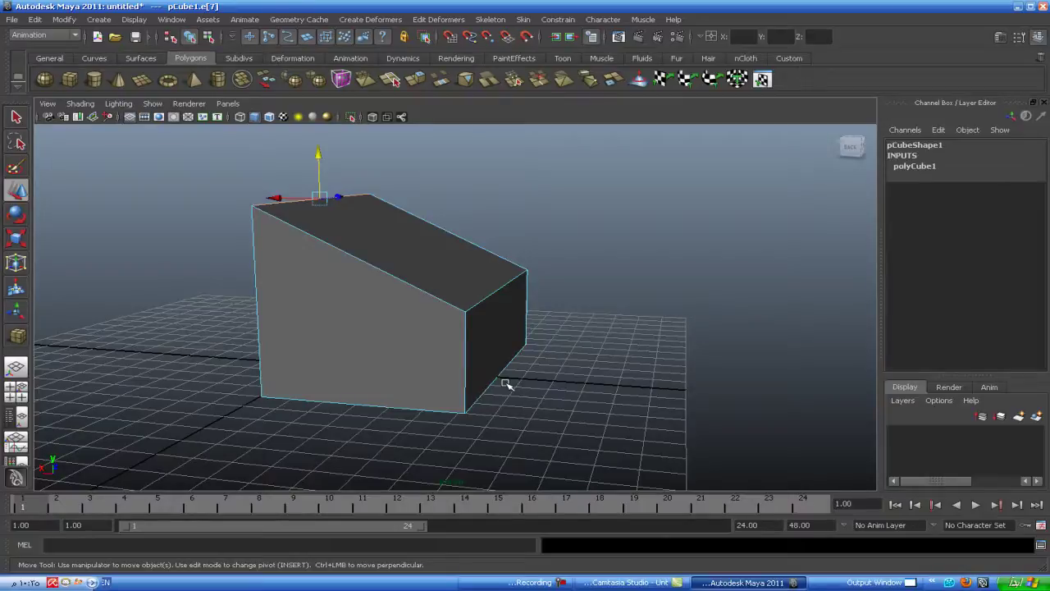
left_click_drag(417, 383, 383, 422, "alt")
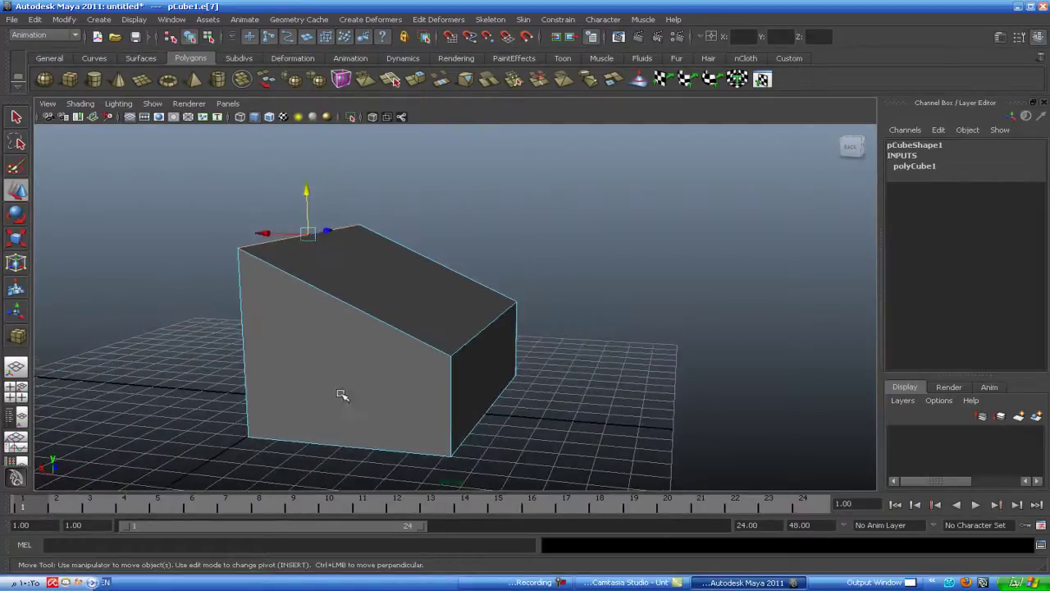
left_click_drag(314, 381, 415, 391, "alt")
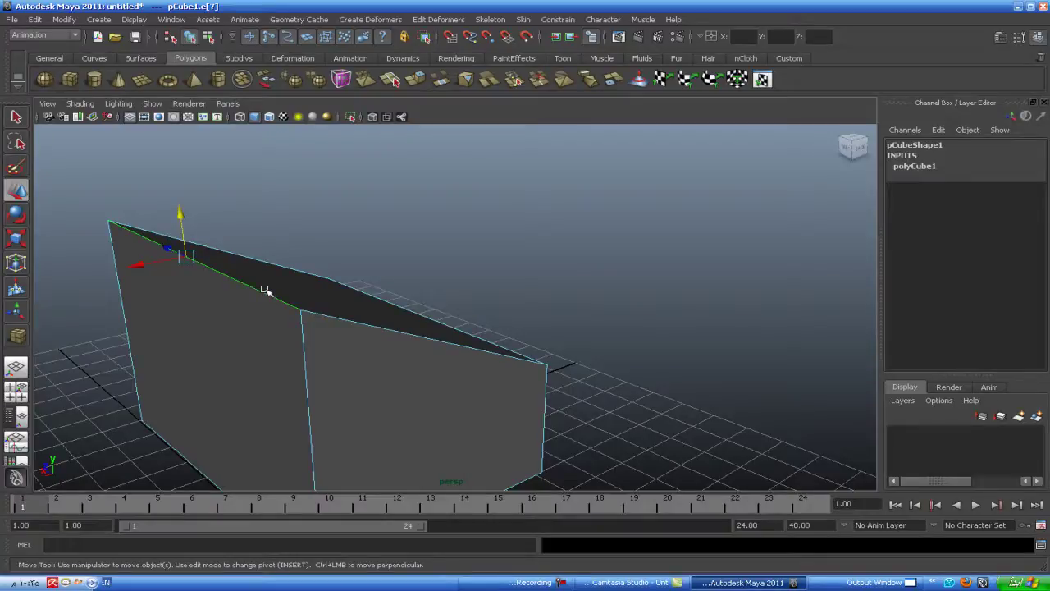
left_click_drag(340, 363, 311, 373, "alt")
key("ctrl+z")
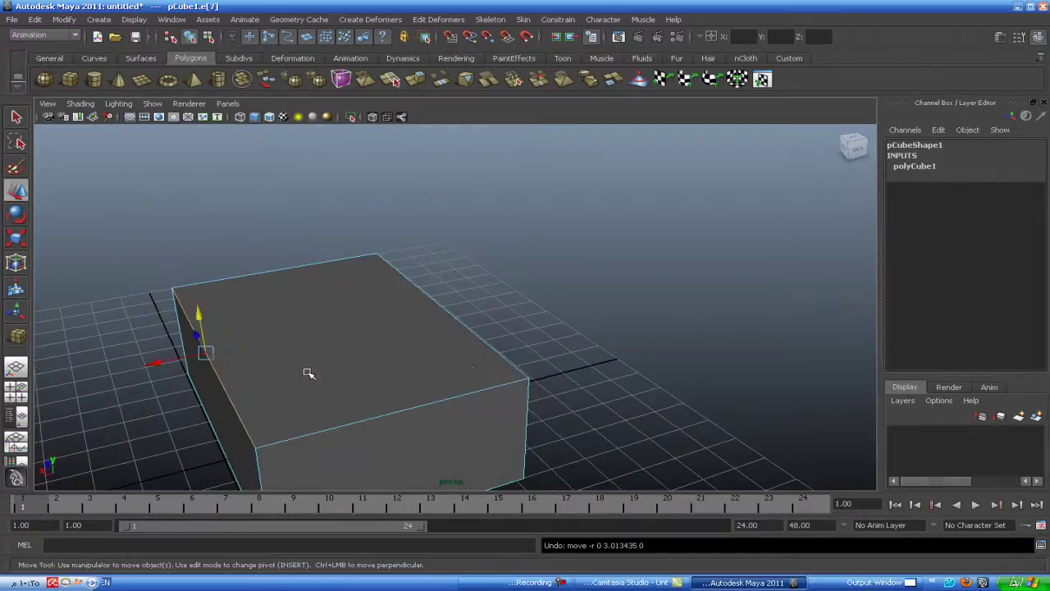
right_click_drag(232, 401, 172, 337)
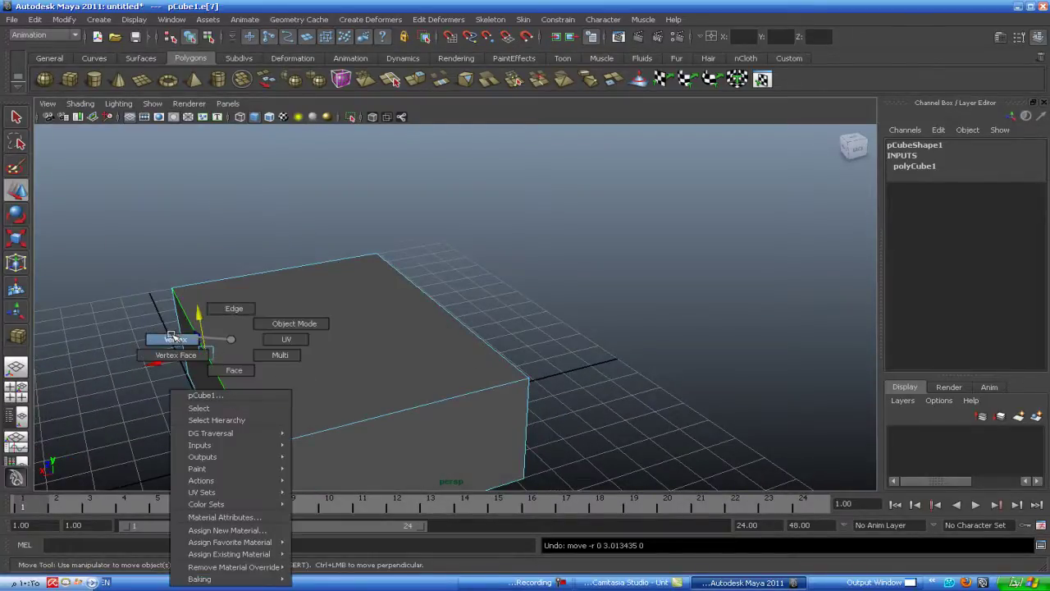
left_click(140, 331)
mouse_move(139, 331)
left_mouse_down("alt")
mouse_move(312, 392)
mouse_move(275, 352)
left_mouse_up("alt")
left_click_drag(182, 264, 234, 349)
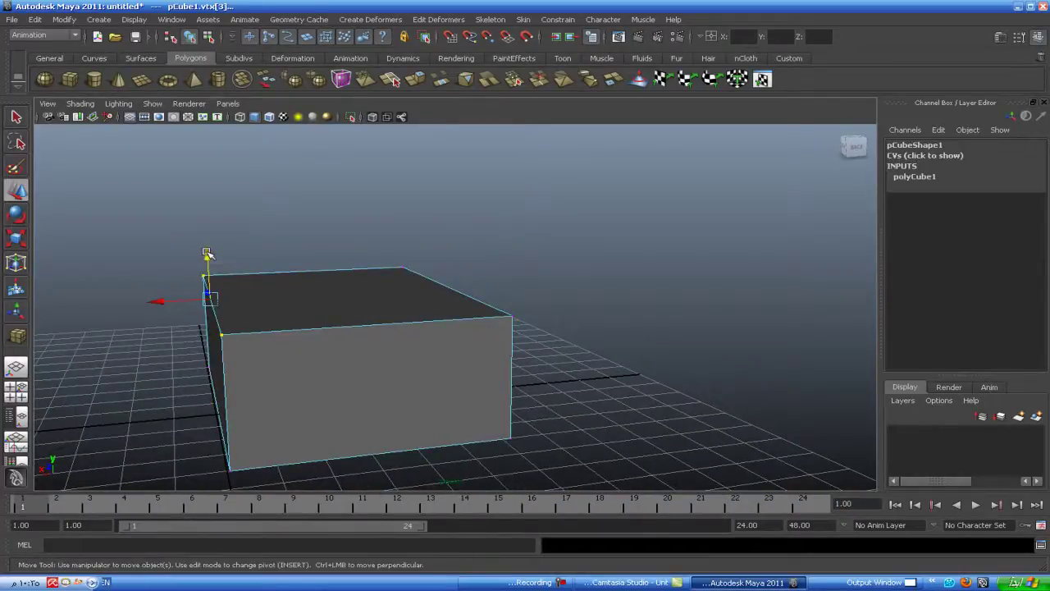
mouse_move(205, 256)
left_mouse_down()
mouse_move(212, 158)
mouse_move(296, 355)
mouse_move(251, 329)
mouse_move(212, 366)
left_mouse_up()
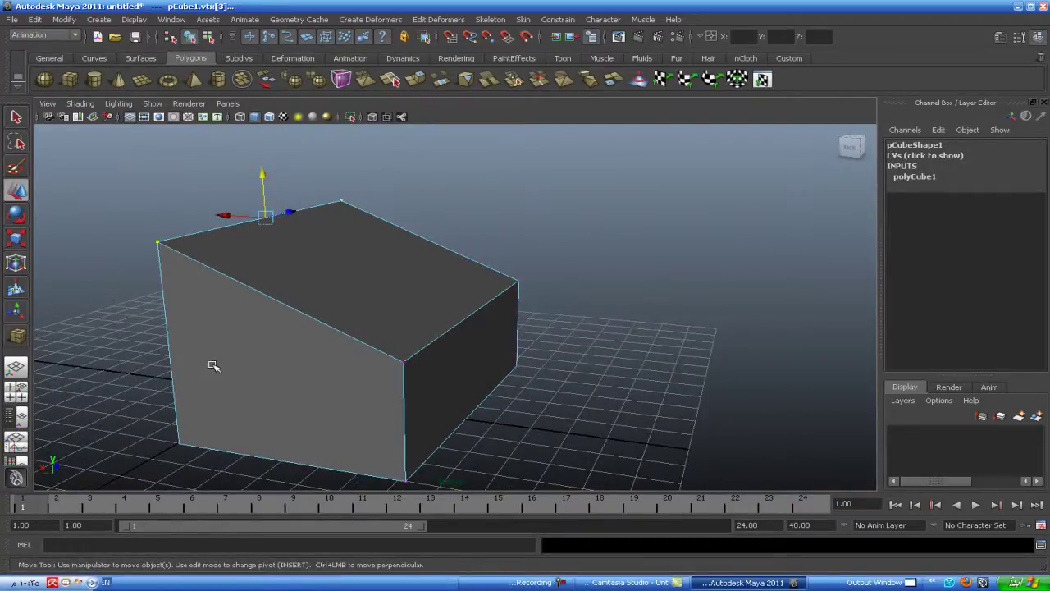
key("ctrl+z")
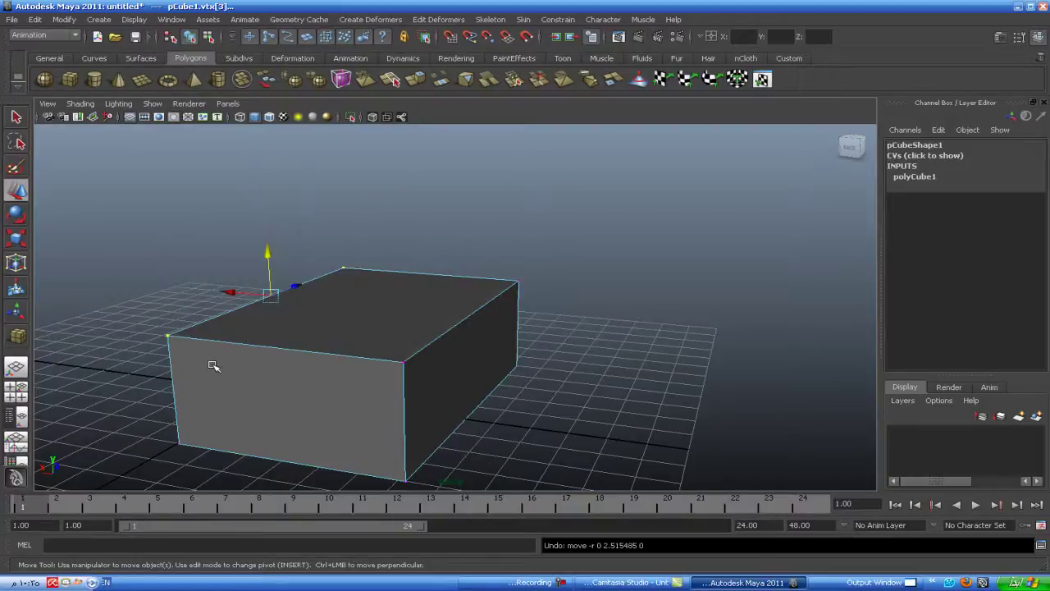
left_click(476, 242)
left_click_drag(499, 375, 410, 341, "alt")
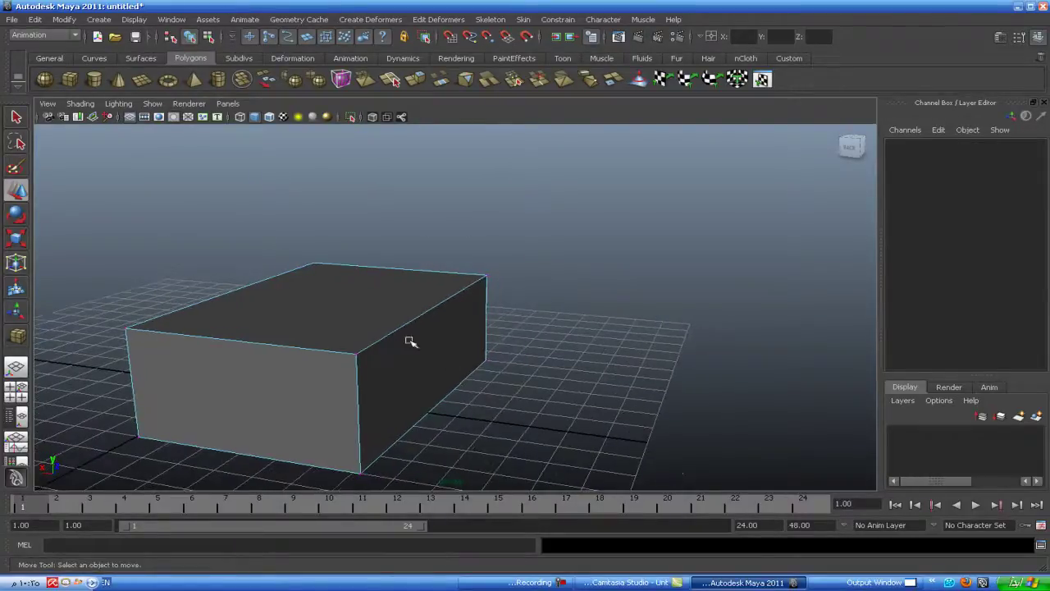
right_click_drag(364, 276, 366, 308)
left_click(335, 304)
mouse_move(518, 408)
left_mouse_down("alt")
mouse_move(497, 458)
mouse_move(495, 421)
mouse_move(468, 443)
left_mouse_up("alt")
key("super")
key("Escape")
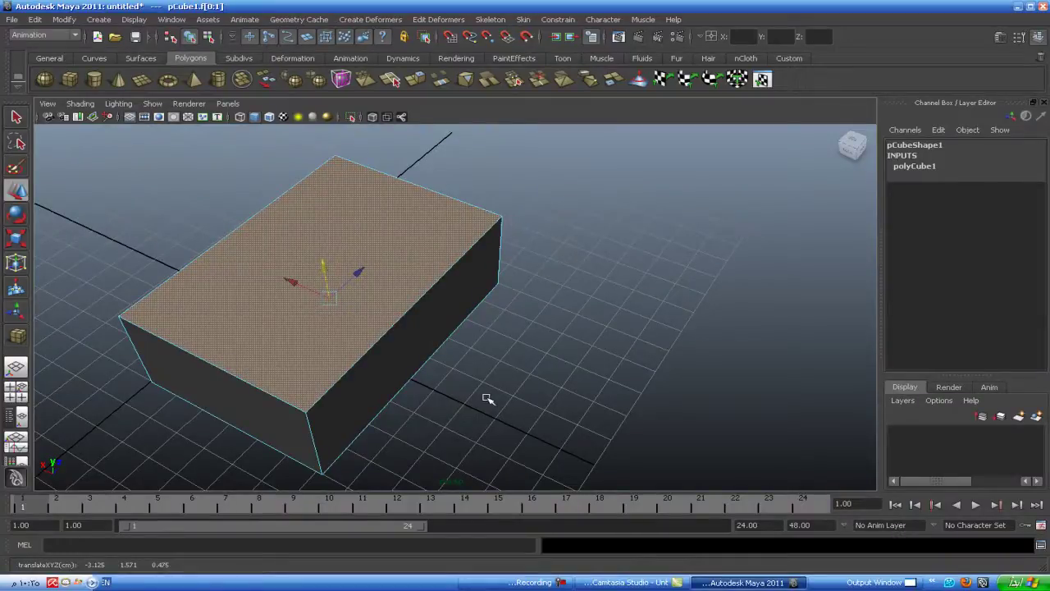
mouse_move(548, 345)
left_mouse_down("alt")
mouse_move(534, 368)
mouse_move(525, 365)
left_mouse_up("alt")
left_click_drag(339, 279, 317, 155)
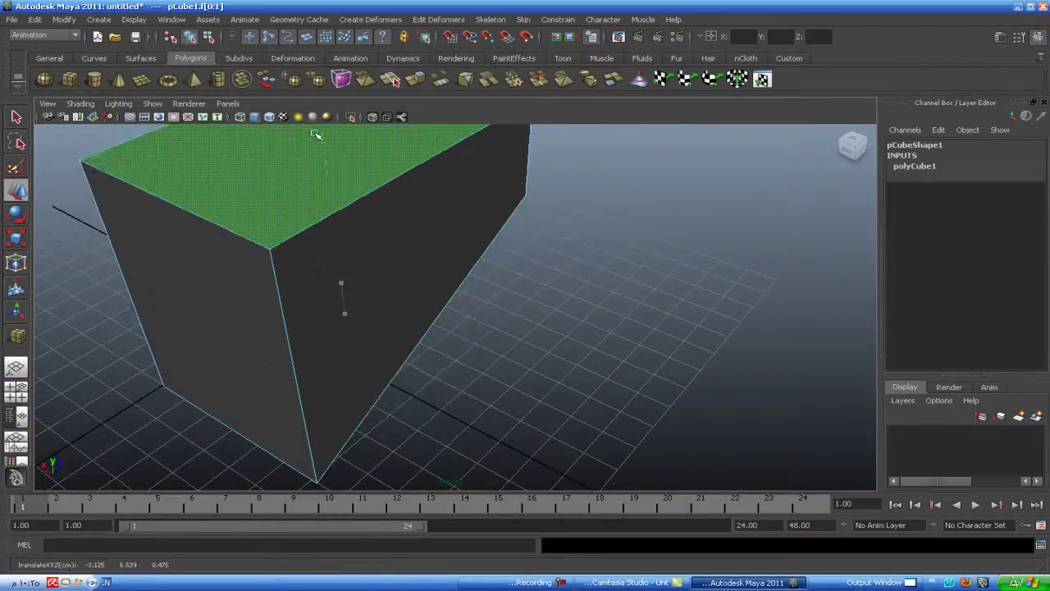
key("ctrl+z")
left_click(599, 369)
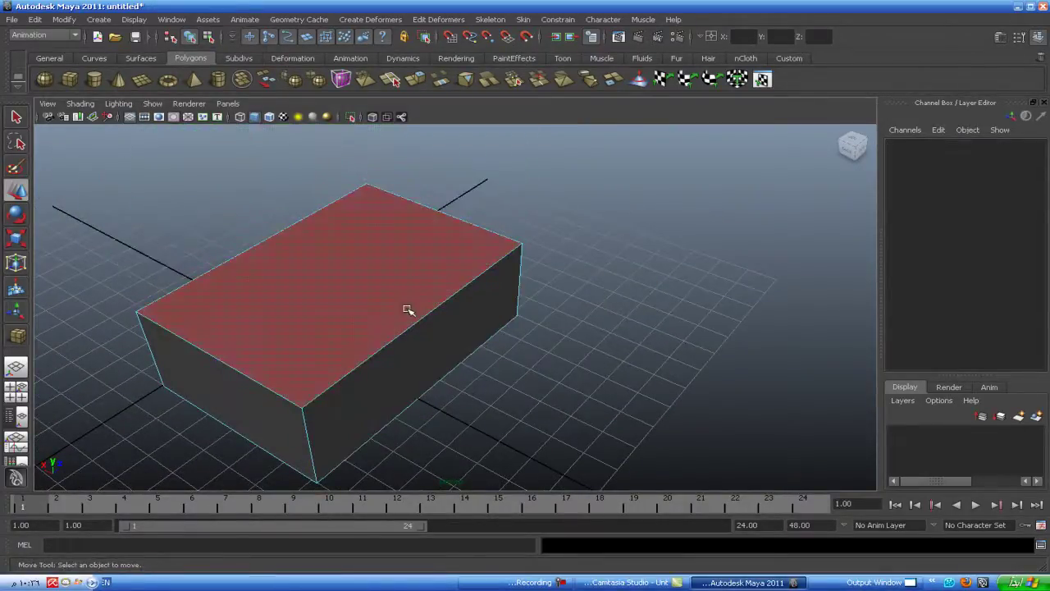
right_click(402, 281)
left_click(408, 312)
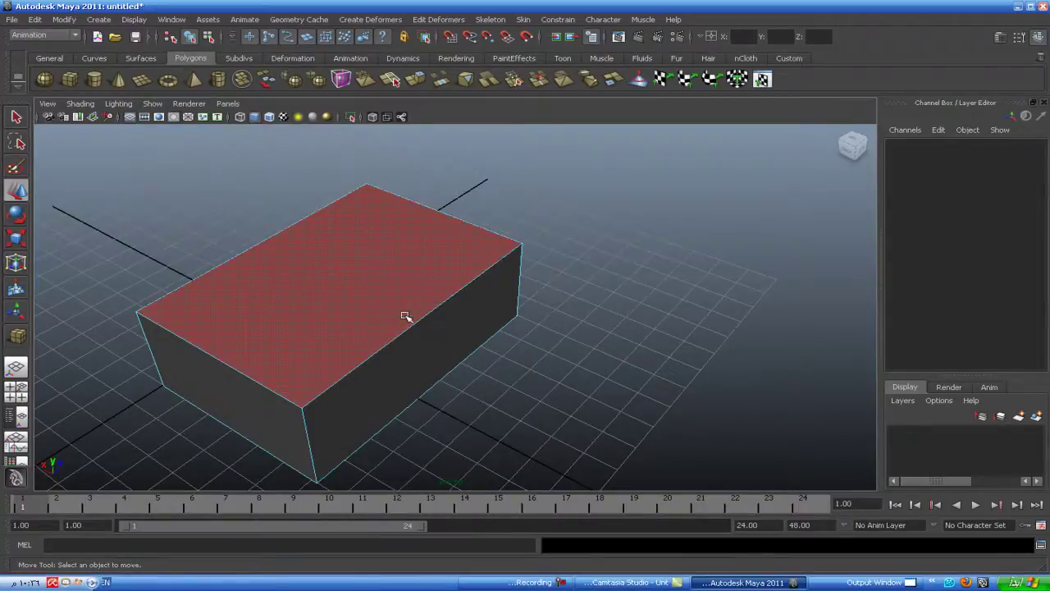
left_click(392, 297)
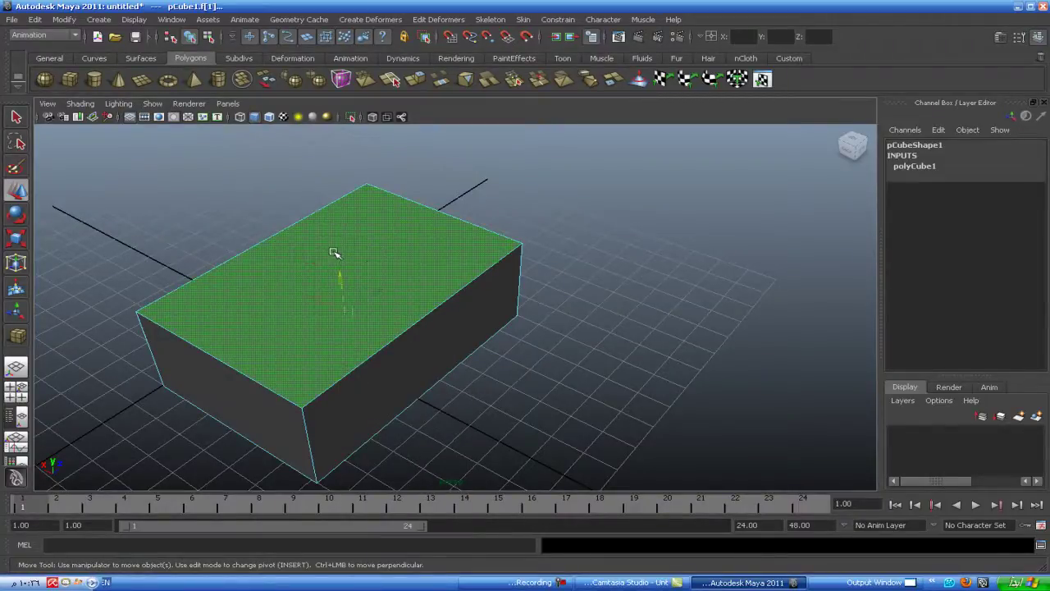
right_click_drag(336, 261, 553, 451, "alt")
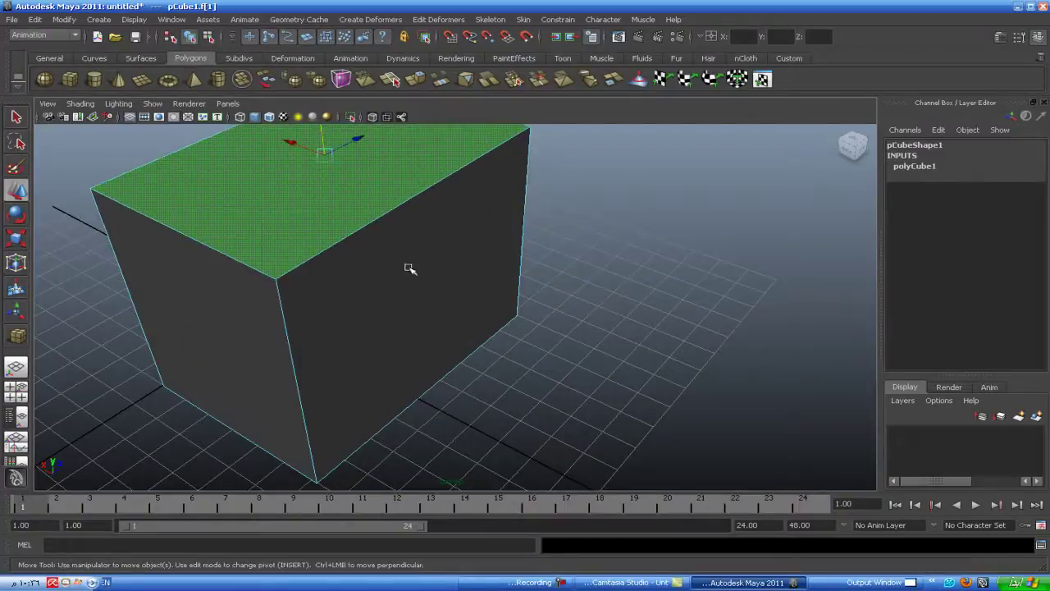
mouse_move(553, 450)
left_mouse_down("alt")
mouse_move(363, 383)
mouse_move(340, 421)
left_mouse_up("alt")
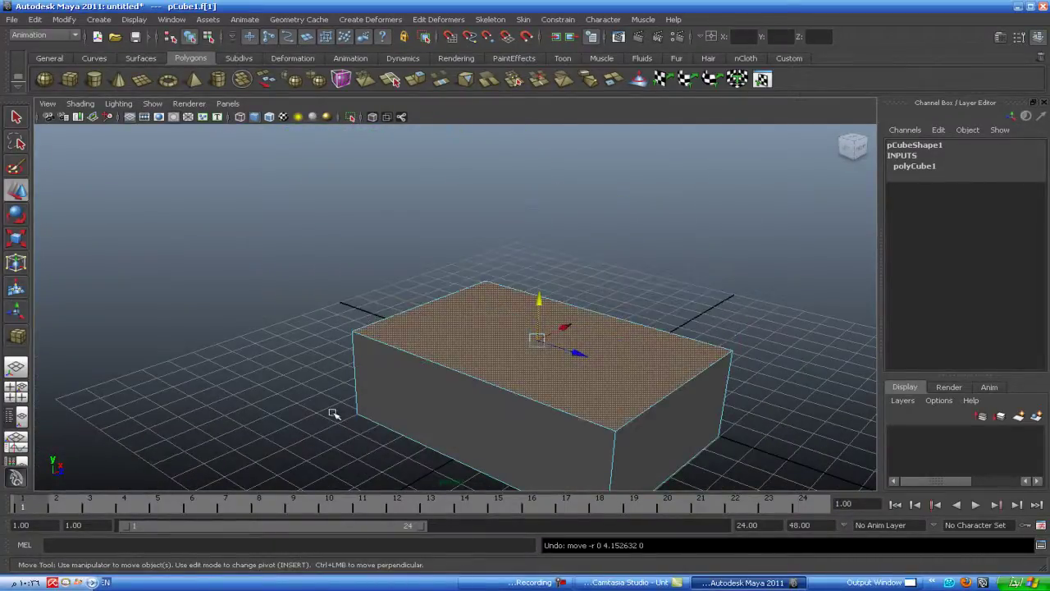
left_click(294, 361)
right_click_drag(422, 353, 362, 343)
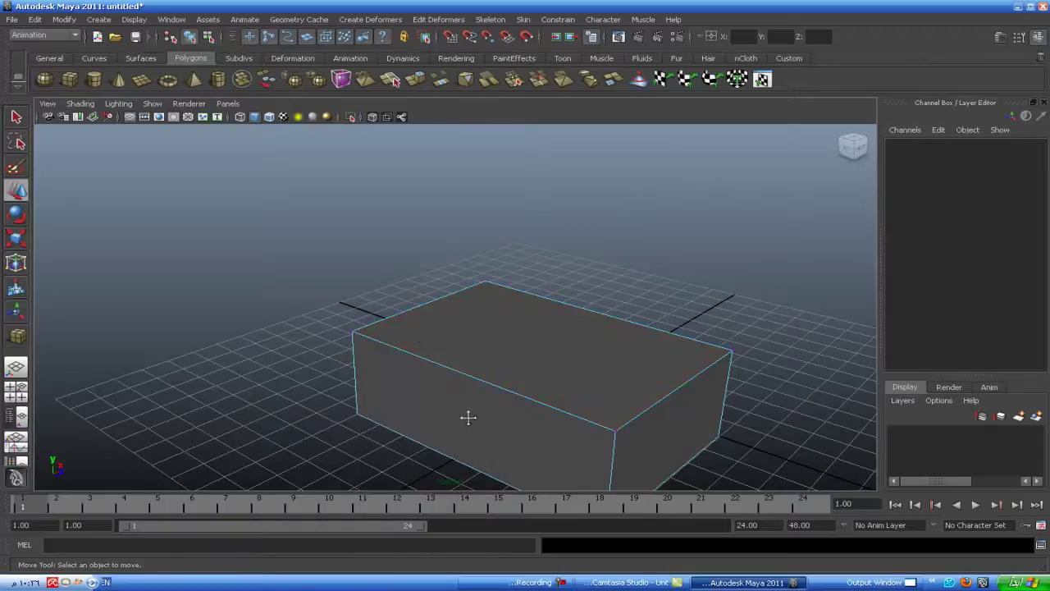
mouse_move(468, 417)
left_mouse_down("alt")
mouse_move(370, 401)
mouse_move(457, 392)
mouse_move(564, 342)
left_mouse_up("alt")
left_click_drag(558, 306, 158, 406)
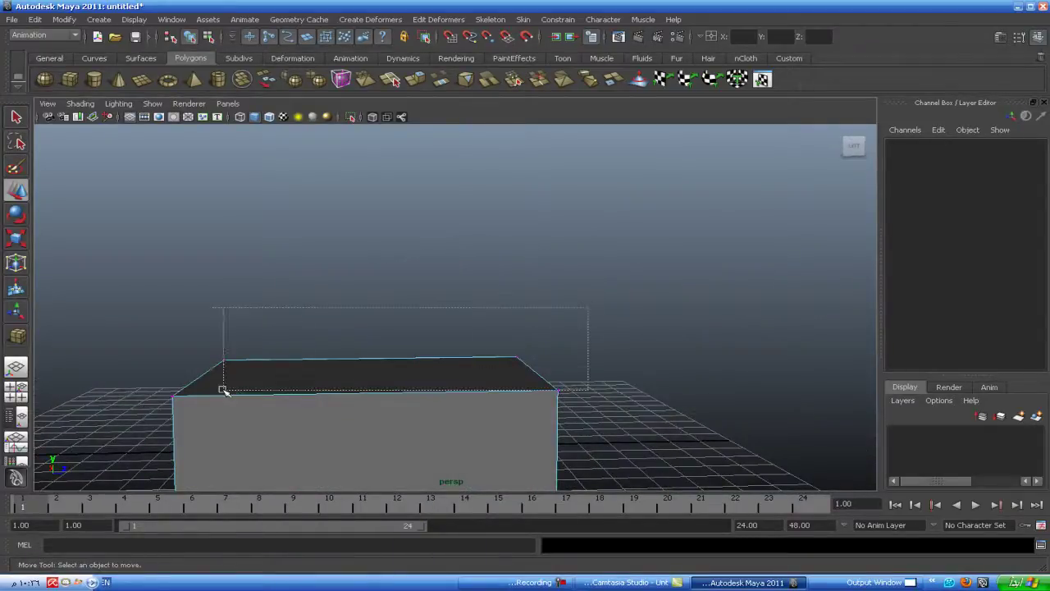
mouse_move(369, 335)
left_mouse_down()
mouse_move(417, 235)
mouse_move(424, 192)
left_mouse_up()
key("ctrl+z")
left_click(593, 298)
right_click_drag(594, 298, 618, 289, "alt")
mouse_move(618, 290)
left_mouse_down("alt")
mouse_move(528, 307)
mouse_move(527, 328)
left_mouse_up("alt")
right_click(573, 258)
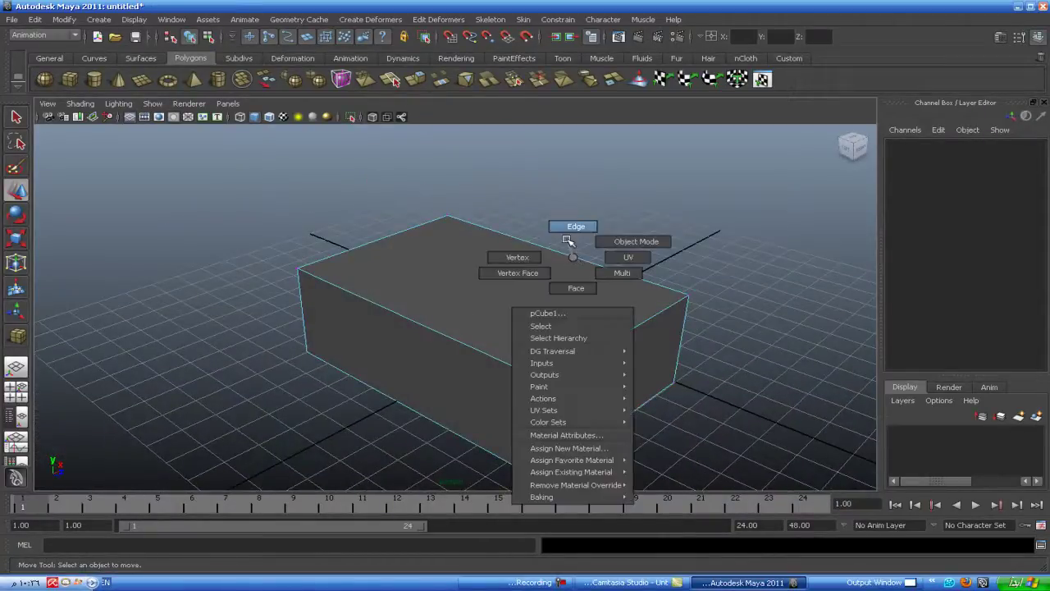
left_click(563, 244)
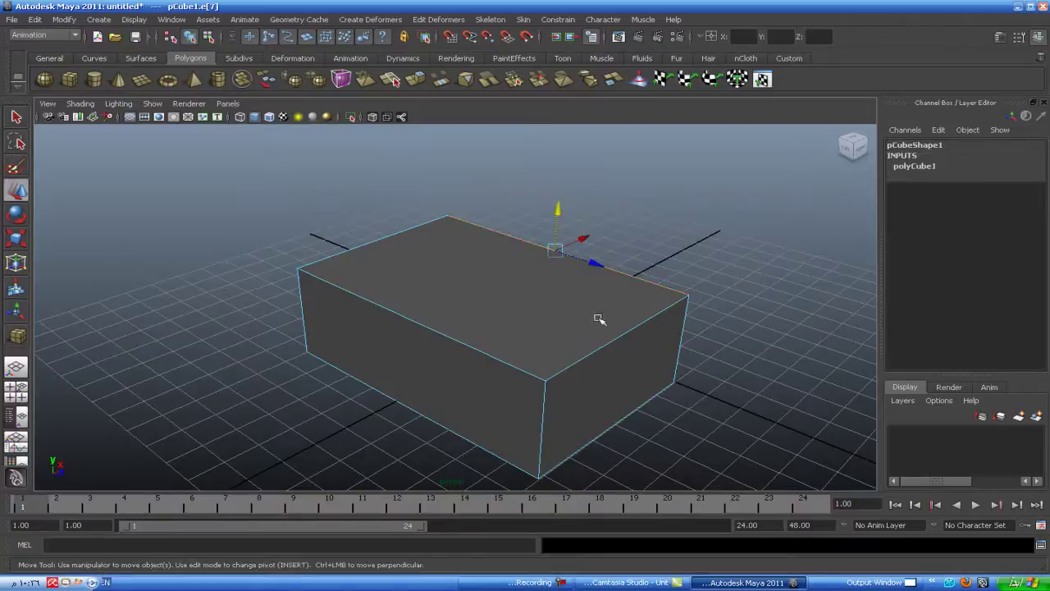
double_click(604, 351)
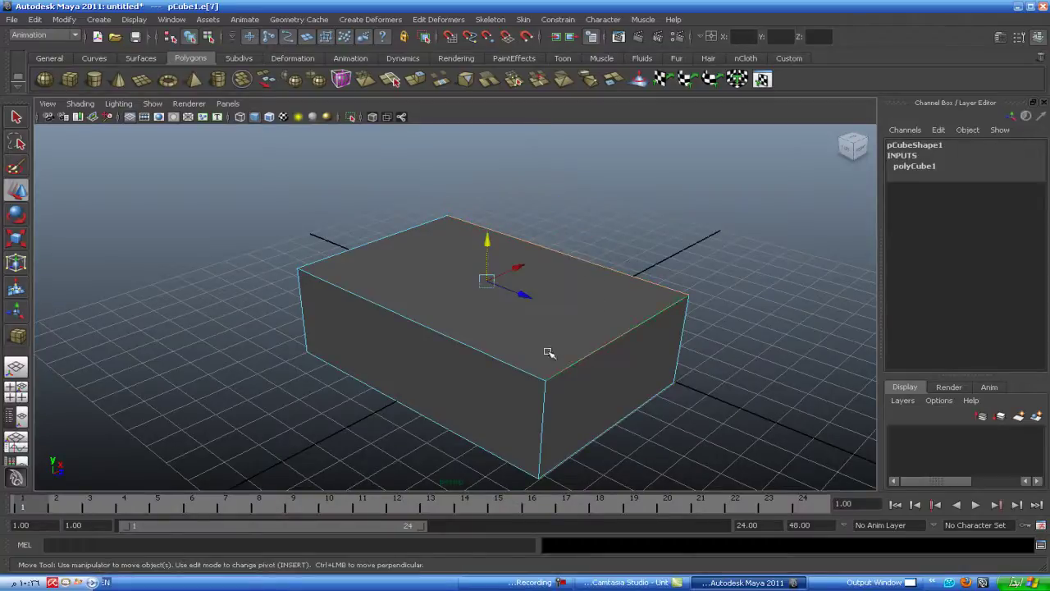
left_click(382, 241, "shift")
left_click_drag(491, 242, 477, 133)
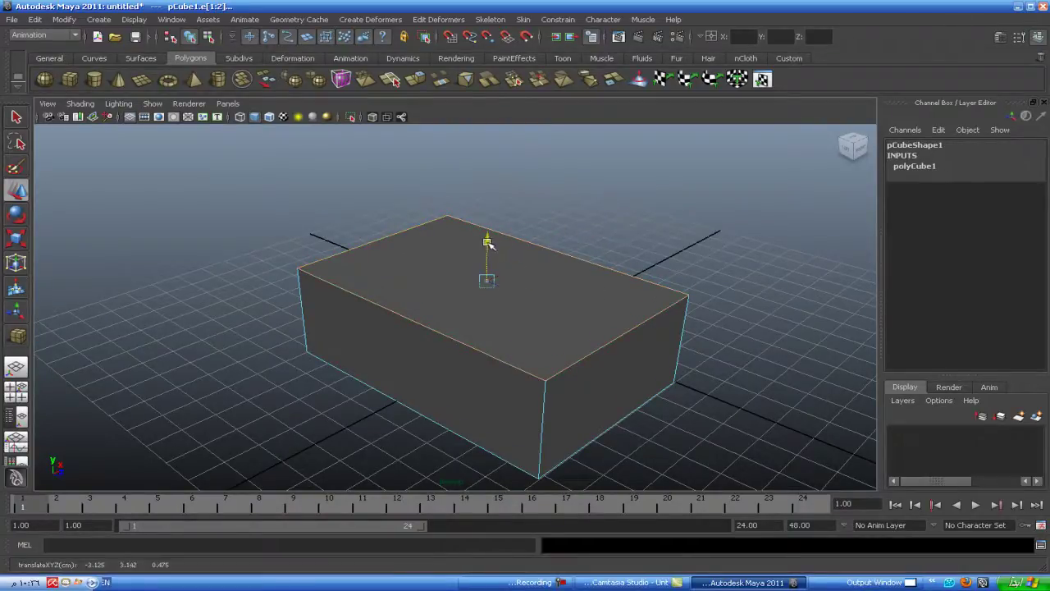
key("ctrl+z")
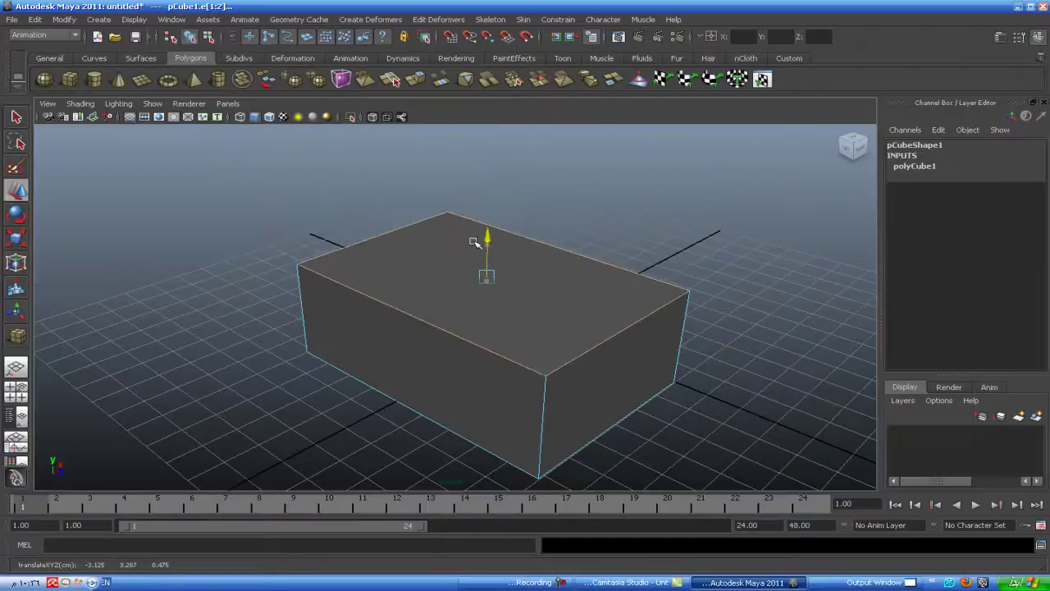
left_click(252, 220)
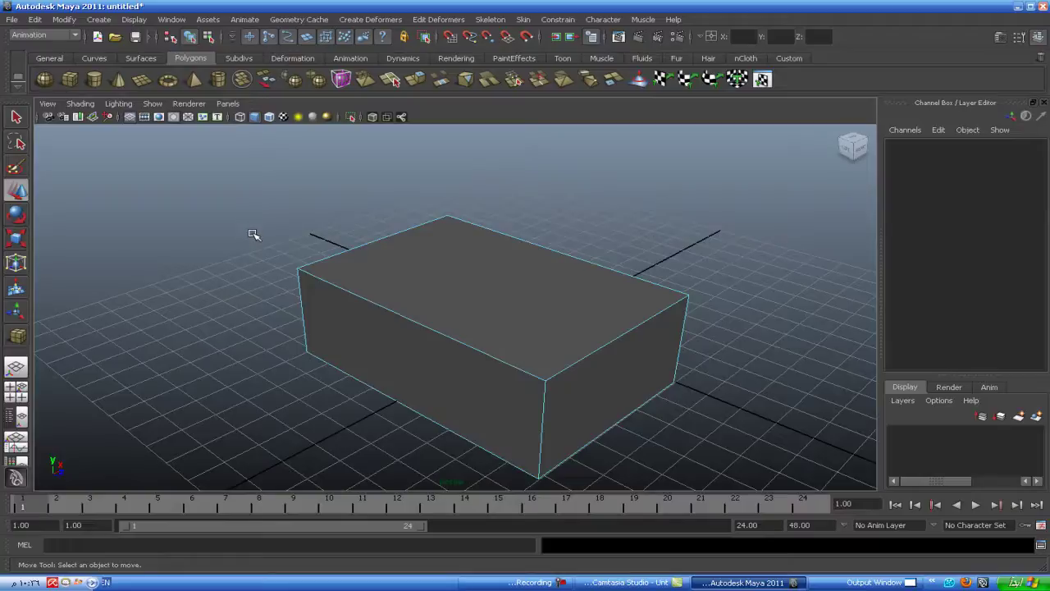
right_click_drag(254, 235, 239, 321, "alt")
middle_click_drag(239, 321, 516, 293, "alt")
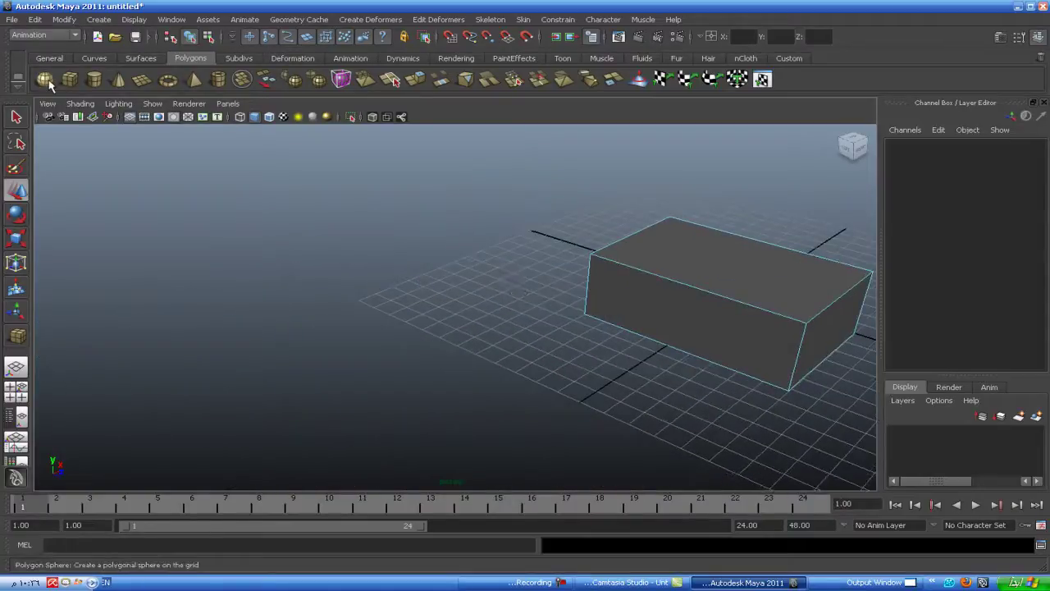
Step: Select the box and delete it from the scene
left_click(45, 79)
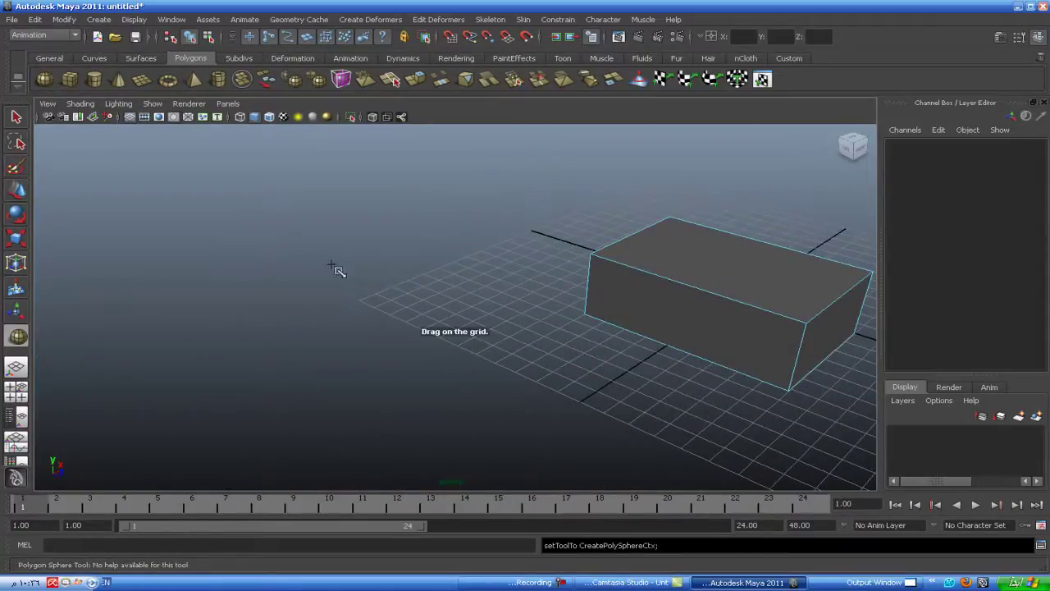
left_click(15, 191)
right_click(657, 297)
left_click(665, 290)
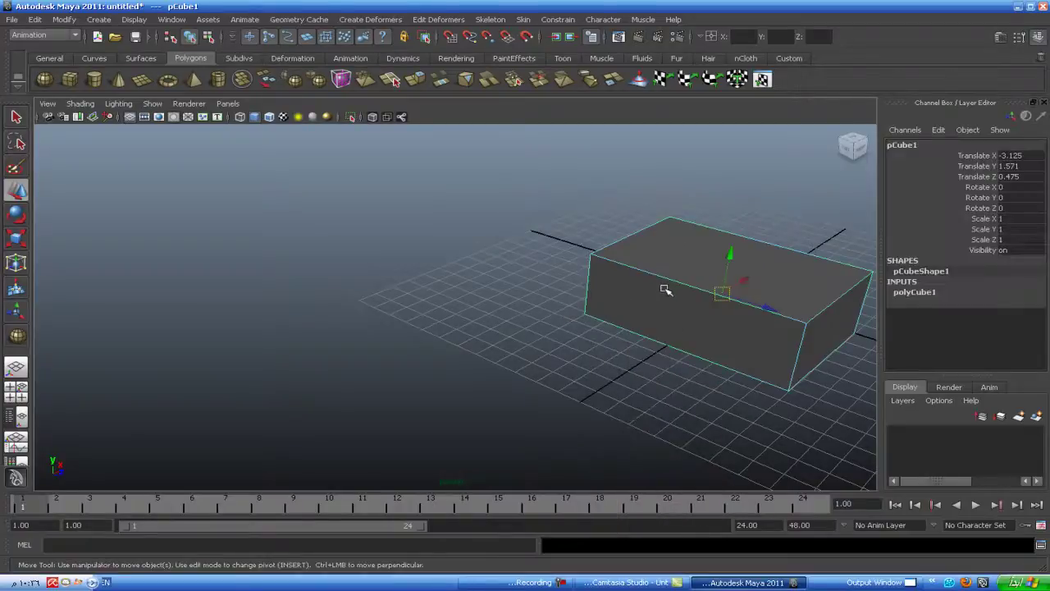
key("Delete")
Step: Draw a polygon sphere, pSphere1, at the centre of the grid
left_click_drag(593, 284, 244, 353, "alt")
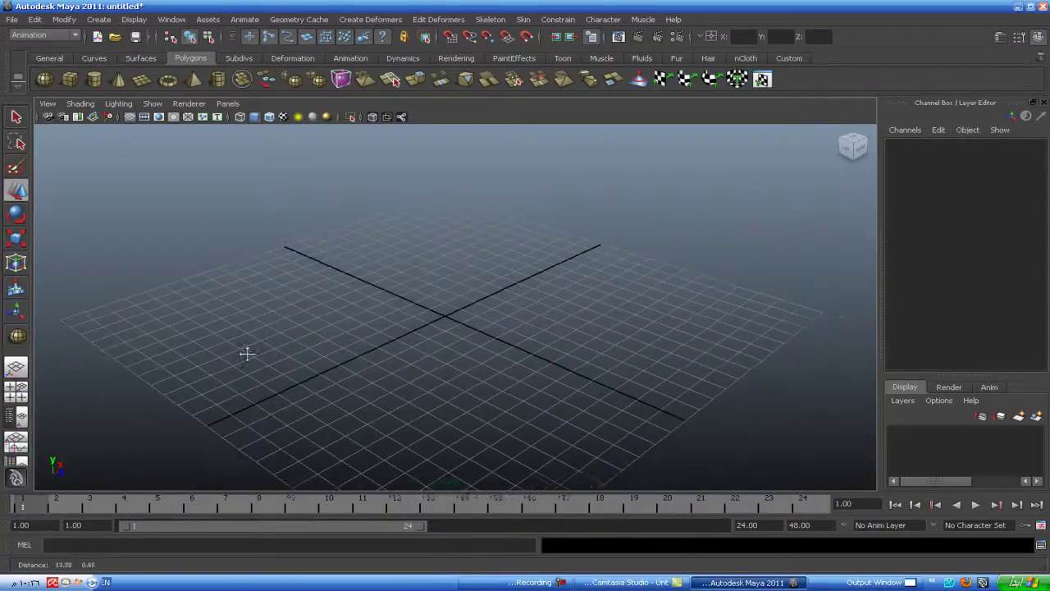
left_click(44, 79)
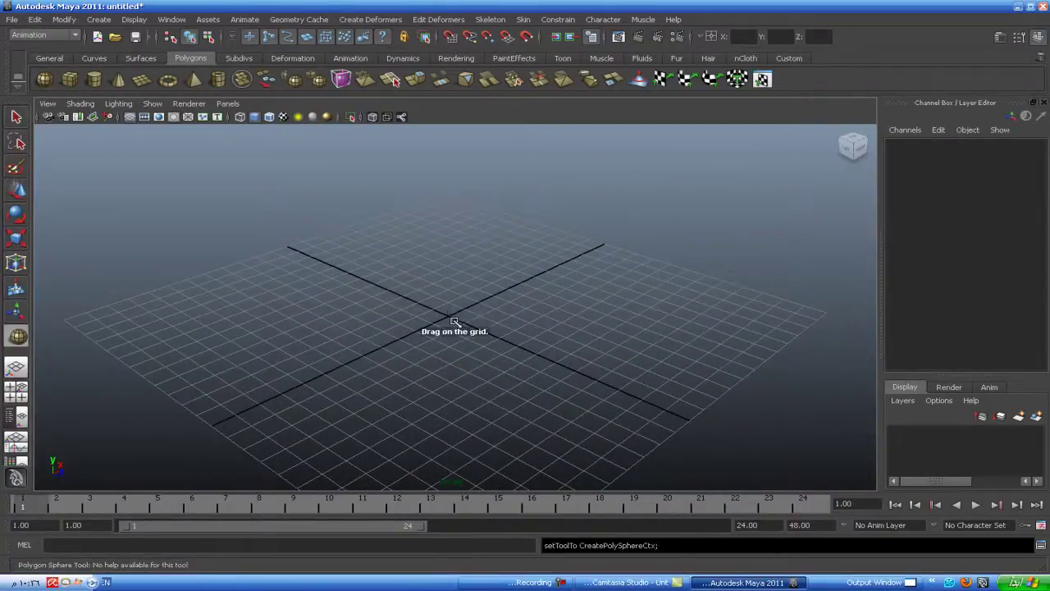
left_click_drag(450, 316, 497, 345)
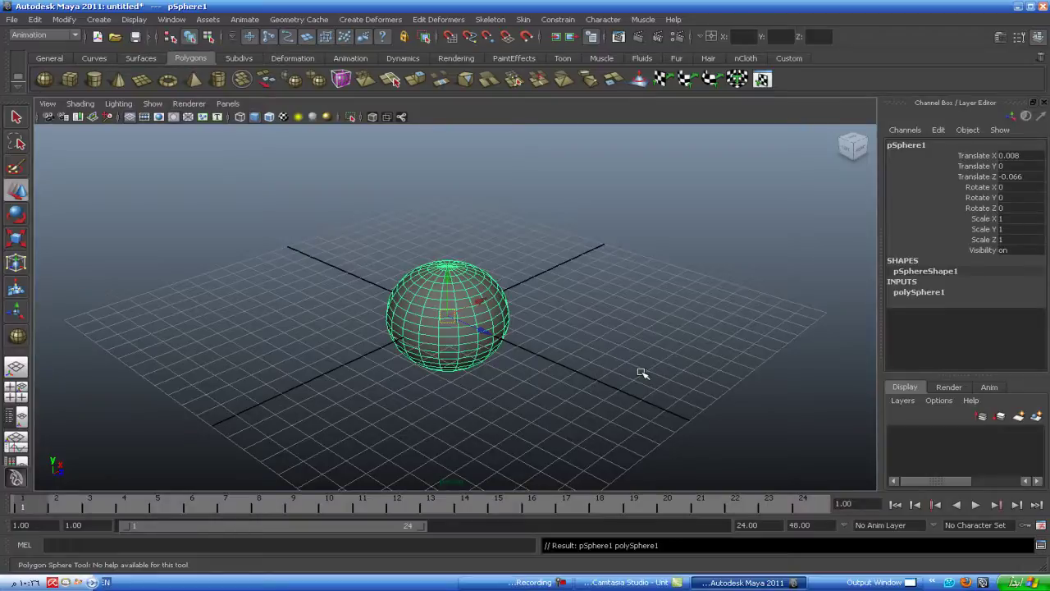
key("w")
scroll(639, 374, "up", 2)
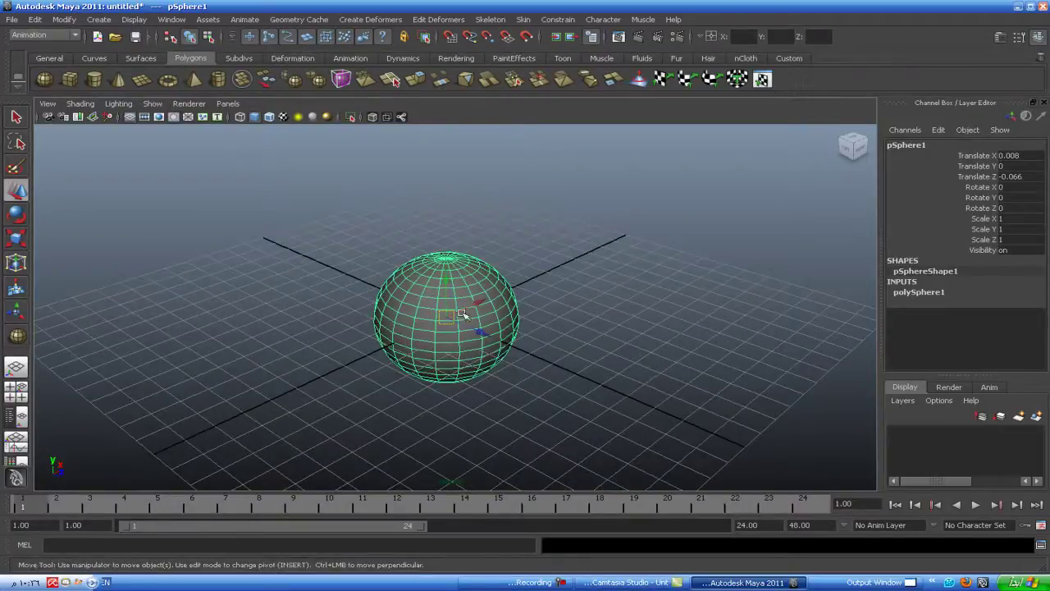
Step: Enter vertex mode on pSphere1 and select the upper half of its vertices
right_click(428, 283)
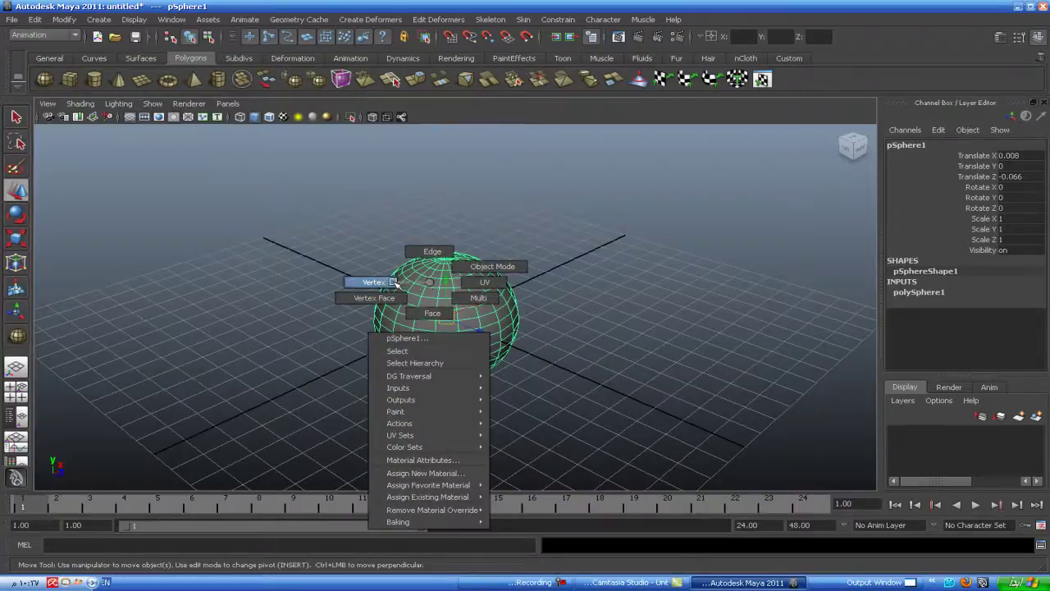
left_click(393, 282)
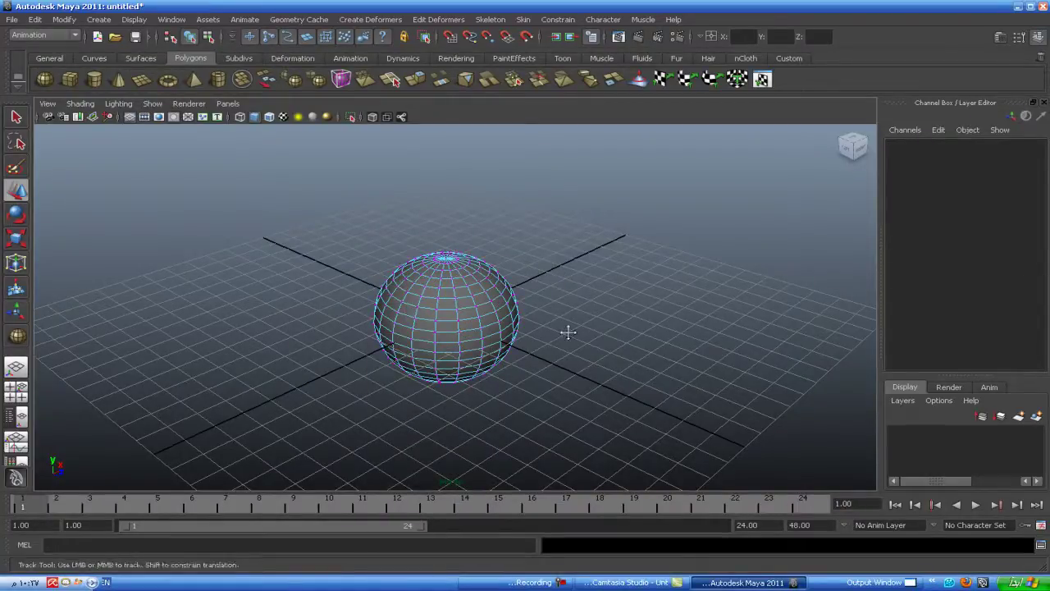
mouse_move(567, 330)
left_mouse_down("alt")
mouse_move(567, 293)
mouse_move(588, 328)
mouse_move(583, 230)
left_mouse_up("alt")
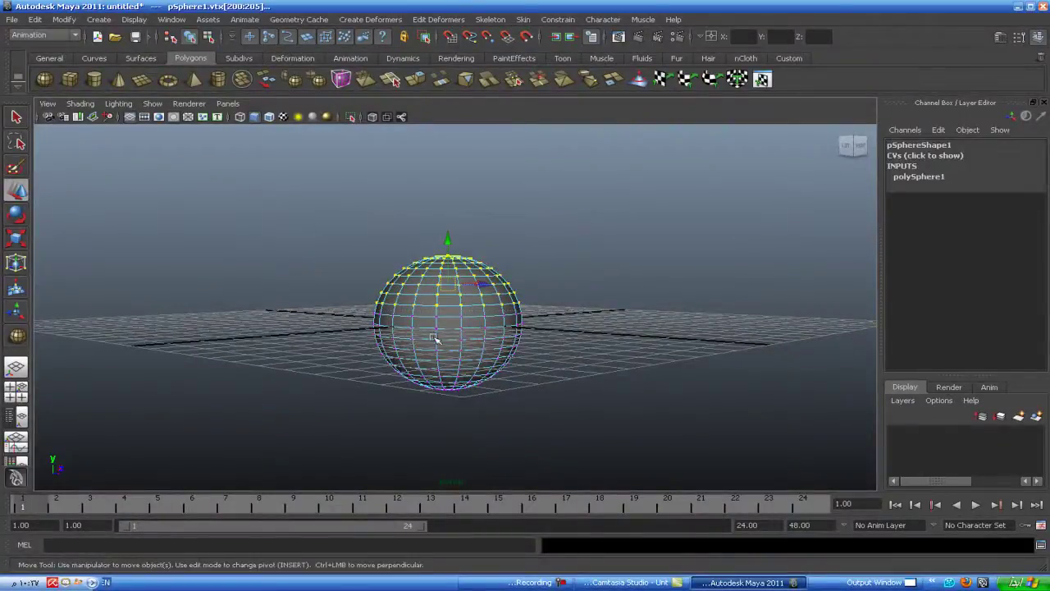
mouse_move(319, 311)
left_mouse_down("alt")
mouse_move(341, 350)
mouse_move(323, 347)
mouse_move(347, 356)
left_mouse_up("alt")
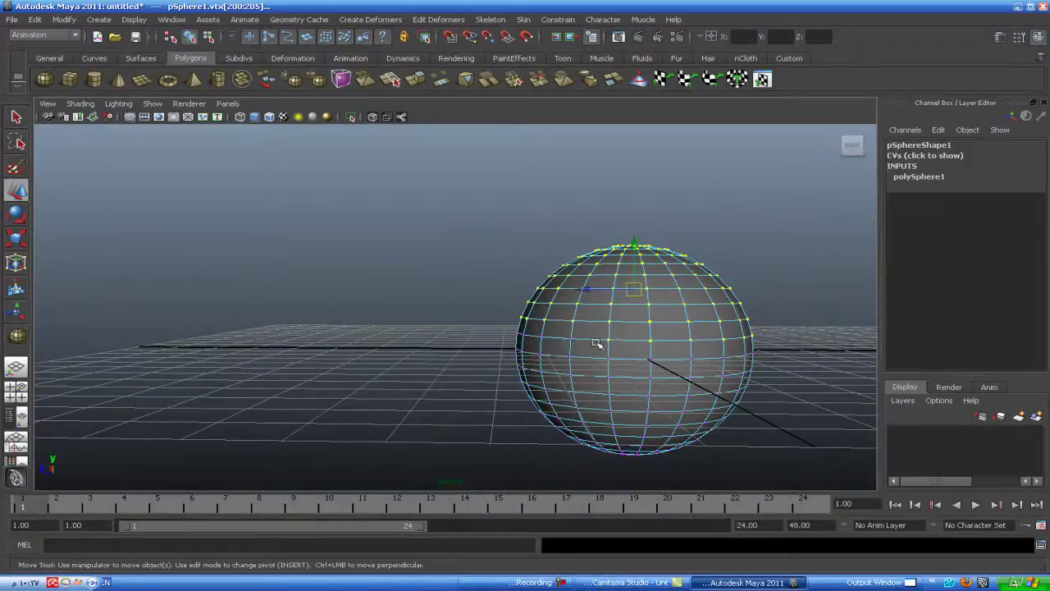
left_click(452, 333)
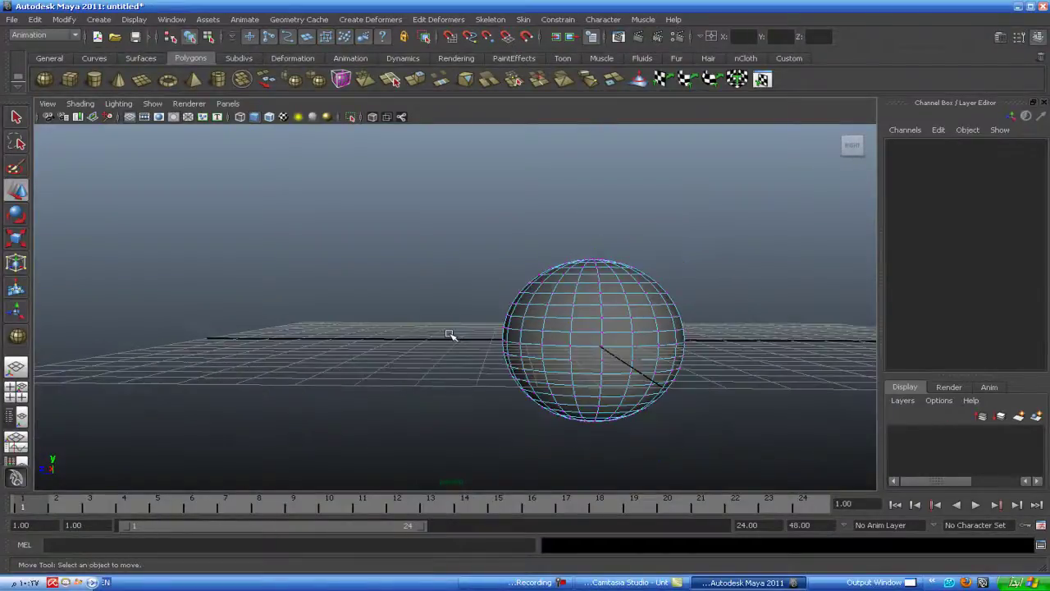
key("space")
key("space")
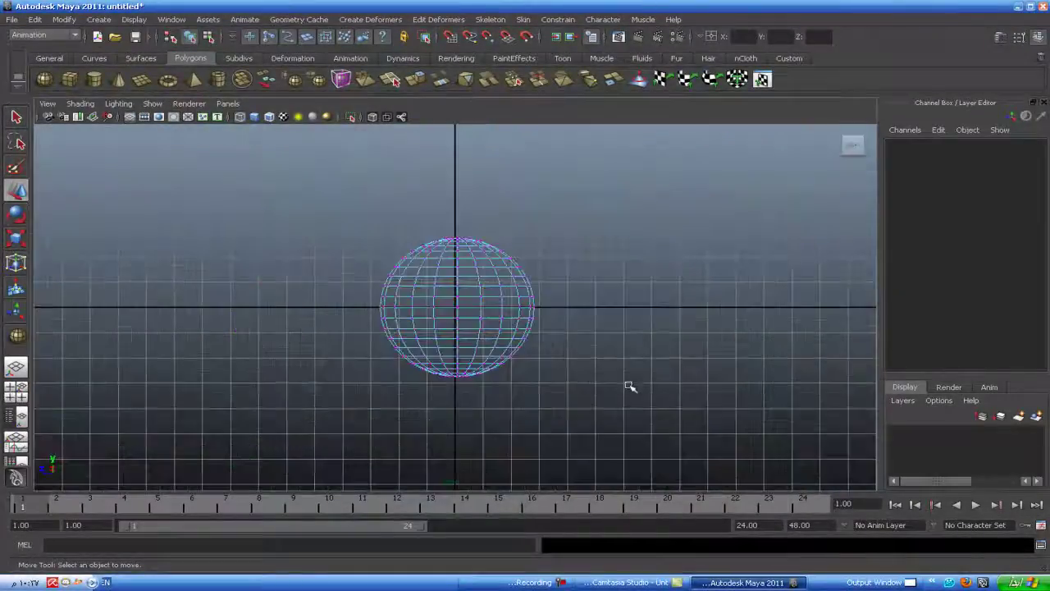
scroll(626, 369, "up", 3)
left_click_drag(591, 187, 287, 294)
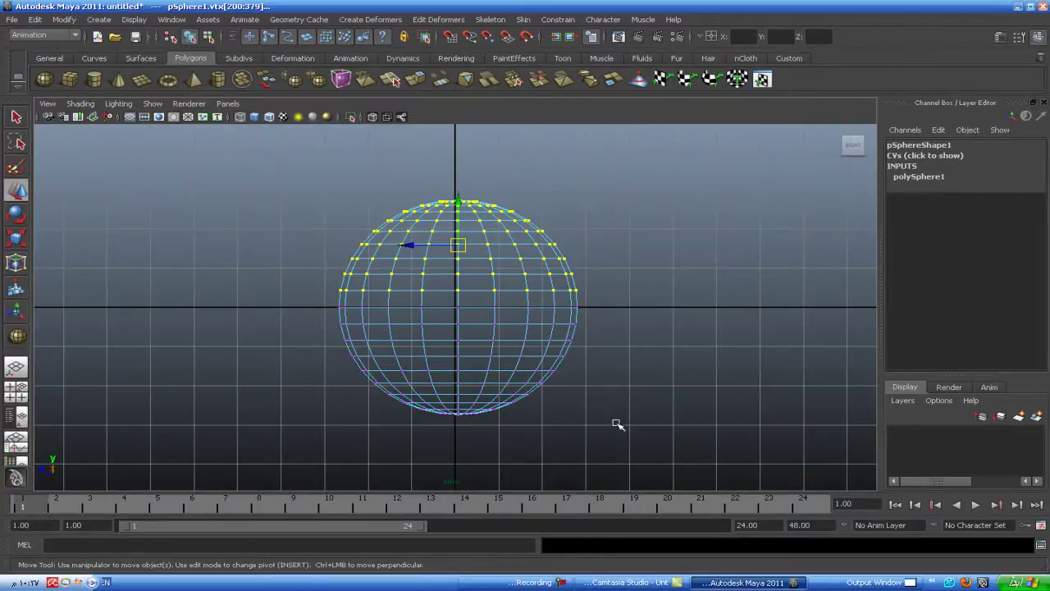
key("space")
key("space")
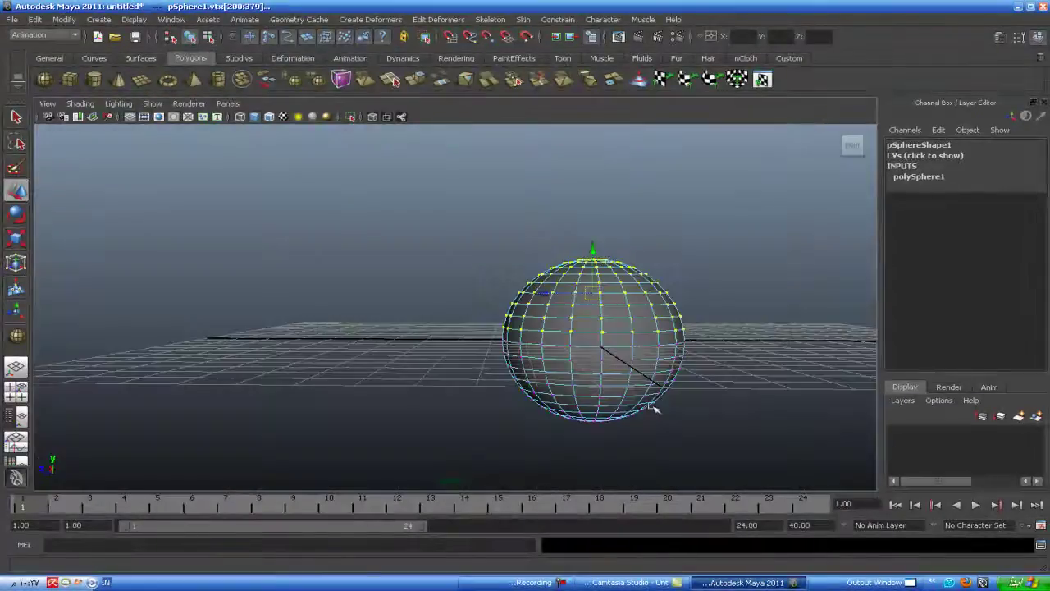
Step: Try scaling the upper vertices, undo it, then stretch them upward into a capsule
left_click(16, 238)
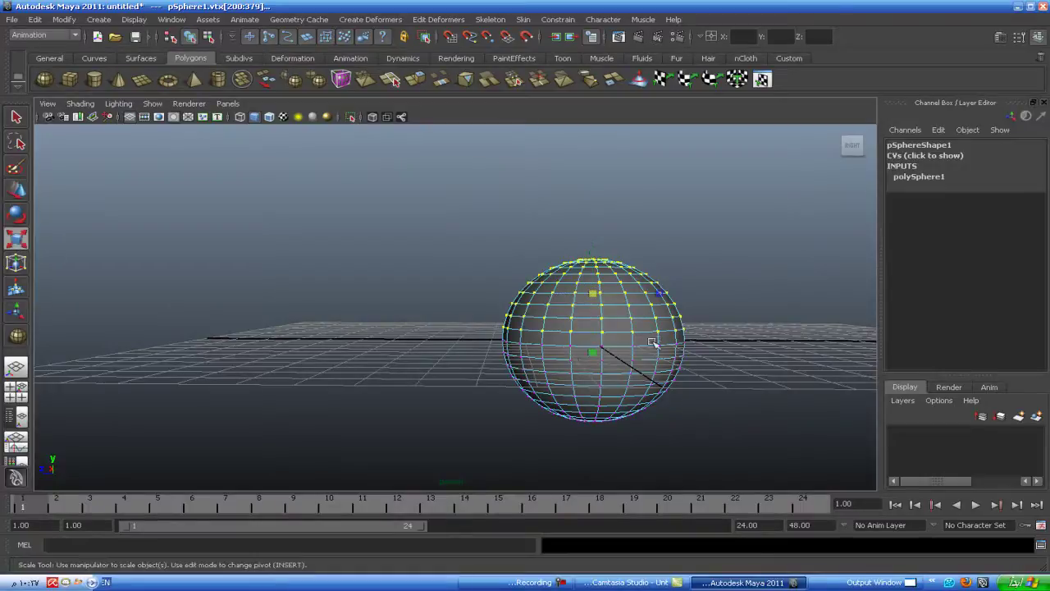
left_click_drag(594, 297, 534, 313)
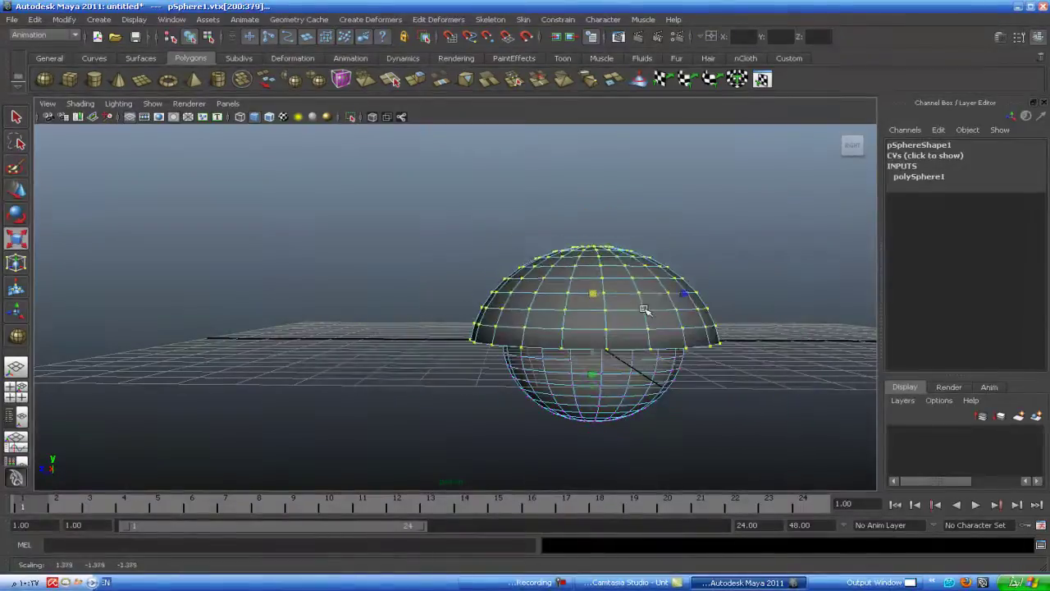
key("ctrl+z")
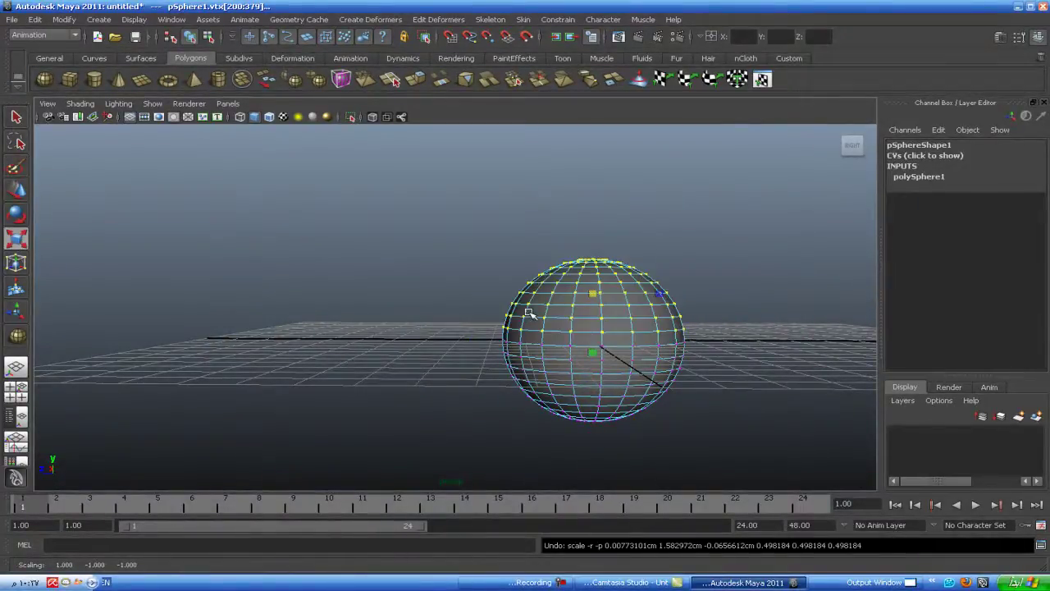
key("w")
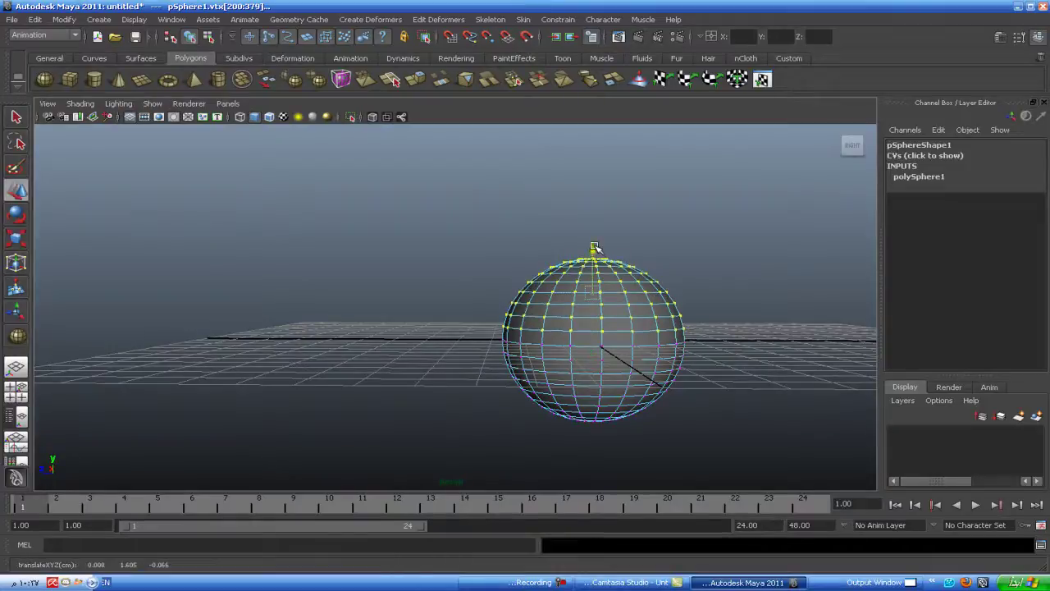
mouse_move(596, 247)
left_mouse_down()
mouse_move(607, 137)
mouse_move(598, 178)
left_mouse_up()
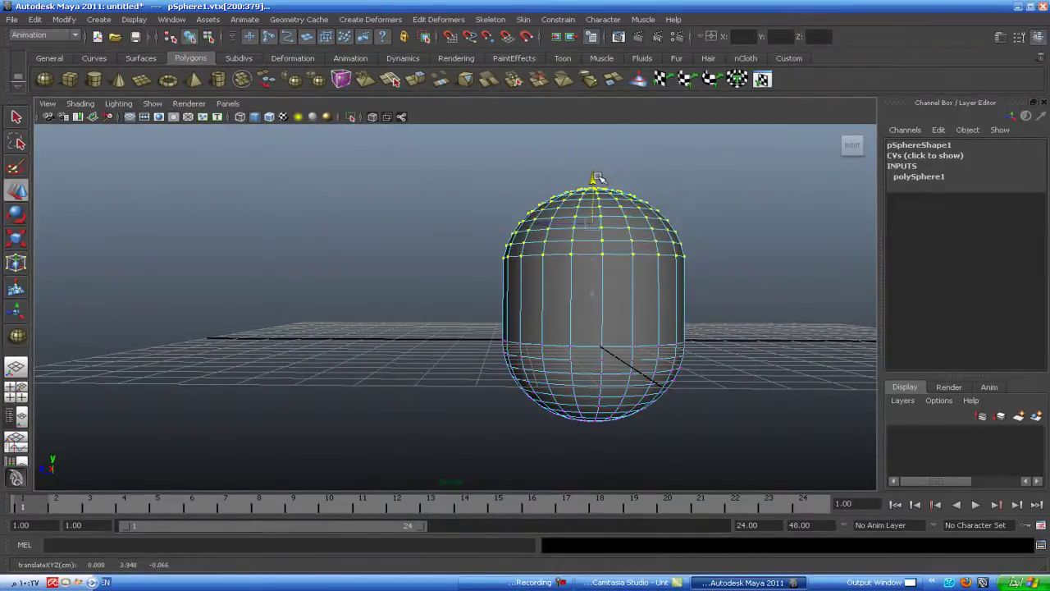
Step: Pinch the top vertices into a cone tip, then lower them into a small cap at the rim
key("e")
key("r")
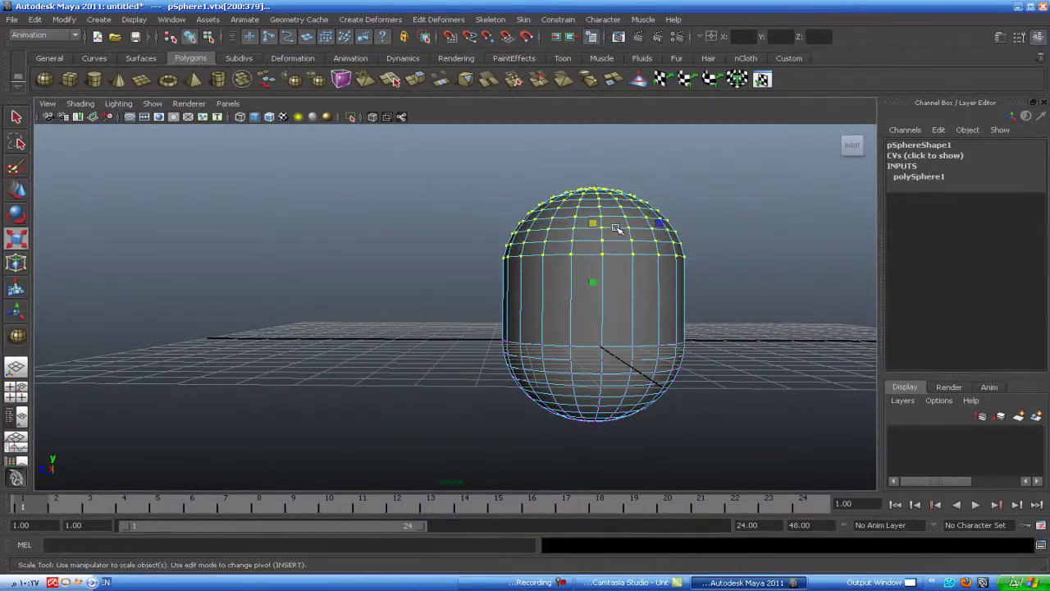
left_click_drag(598, 223, 507, 291)
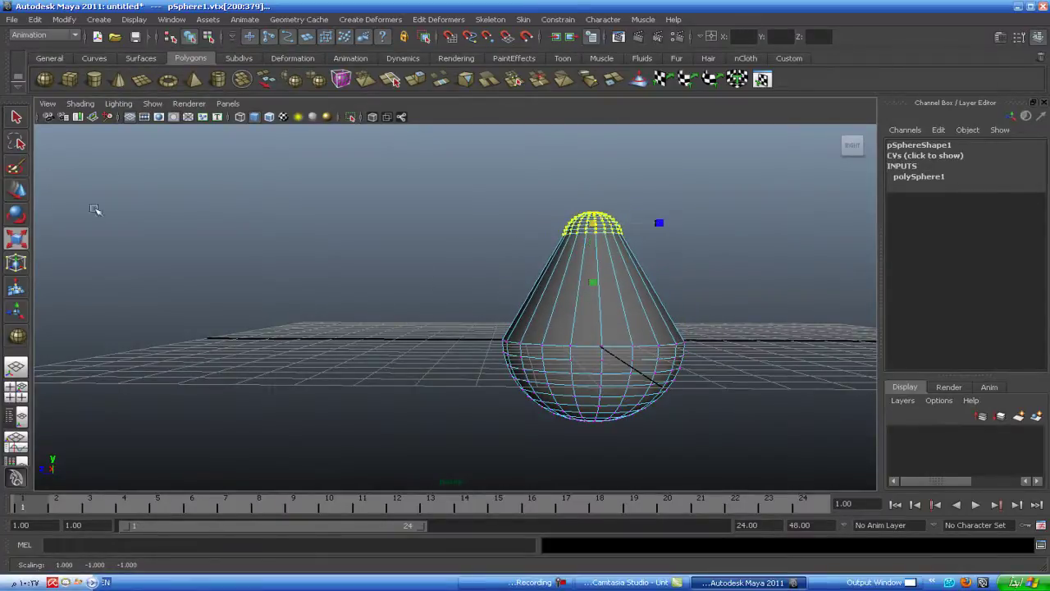
left_click(19, 192)
left_click_drag(596, 179, 563, 283)
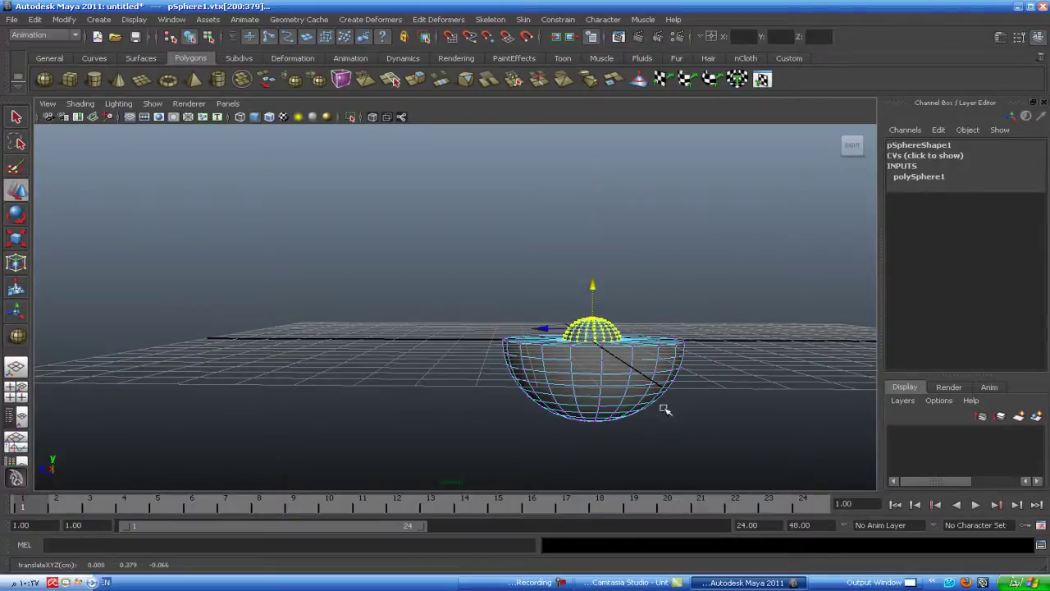
Step: Drop the bottom vertex row, raise the top vertices into a tall stem, and return to Object Mode
key("space")
key("space")
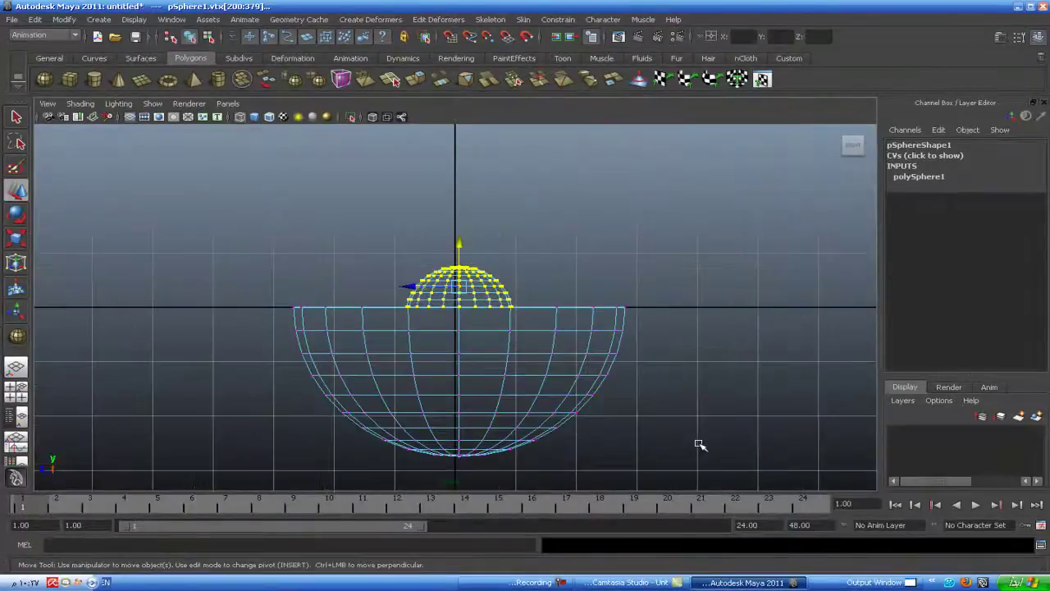
scroll(698, 444, "up", 2)
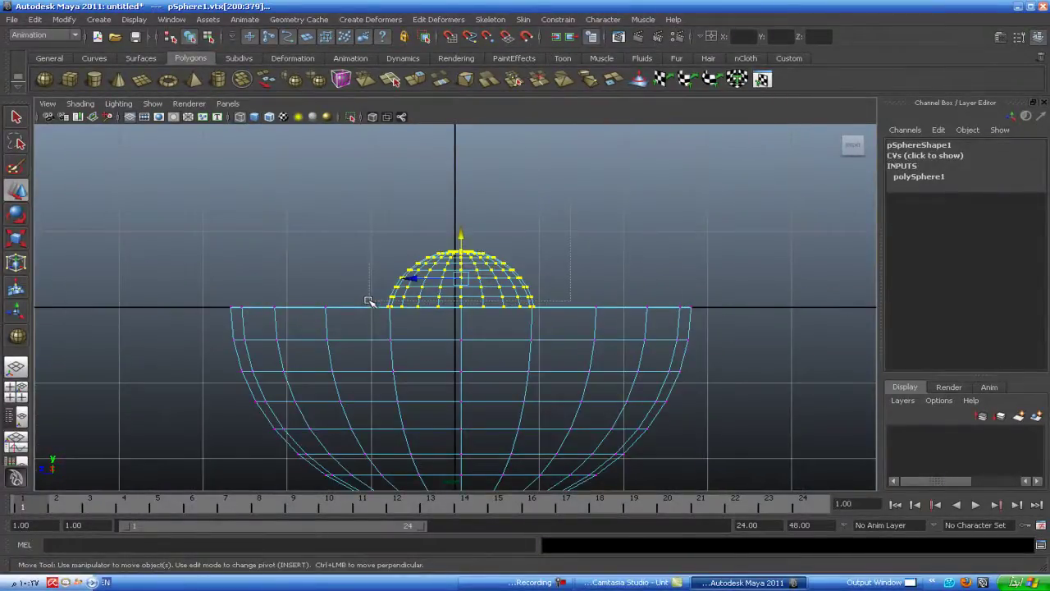
left_click_drag(368, 311, 559, 301, "ctrl")
left_click_drag(461, 230, 471, 105)
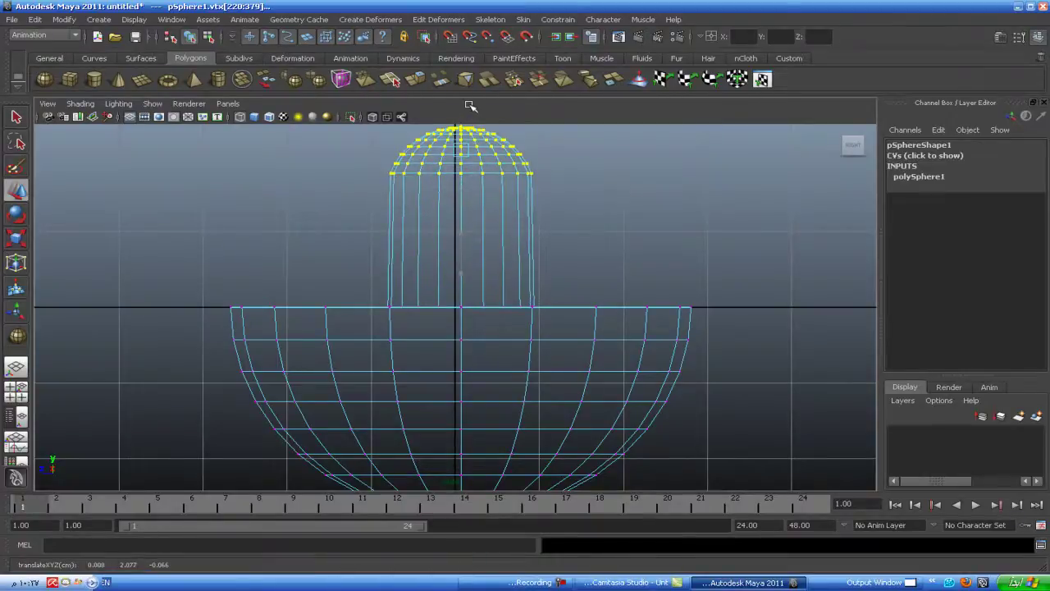
key("space")
key("space")
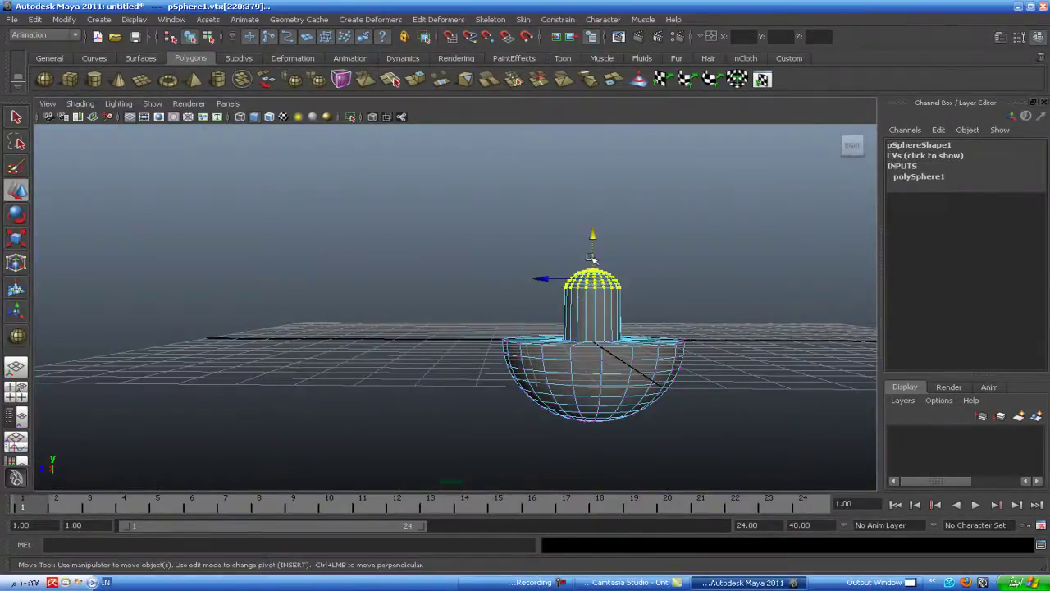
left_click_drag(591, 238, 593, 181)
left_click(468, 275)
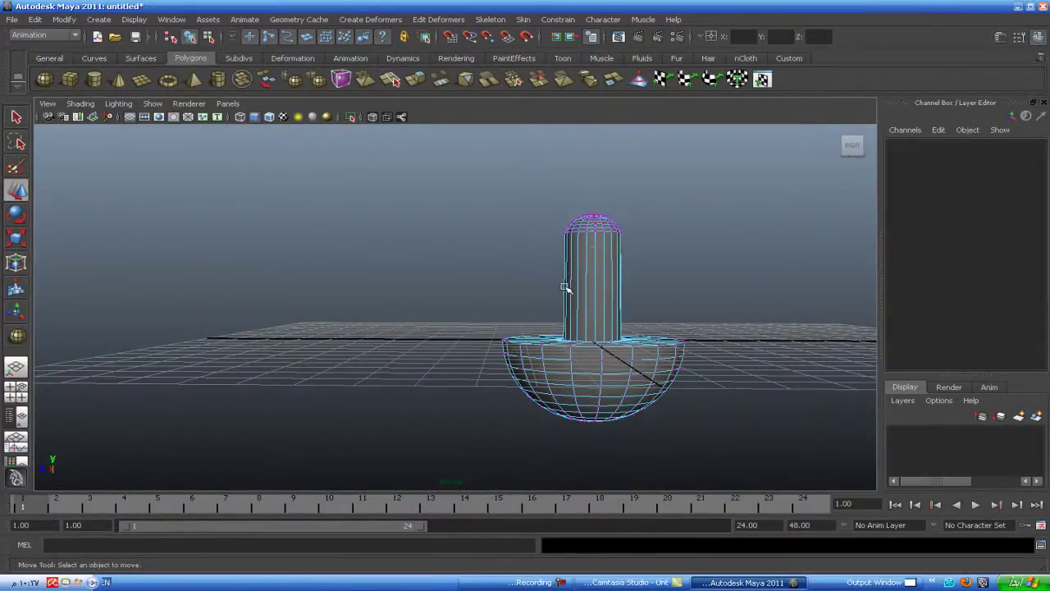
key("ctrl+z")
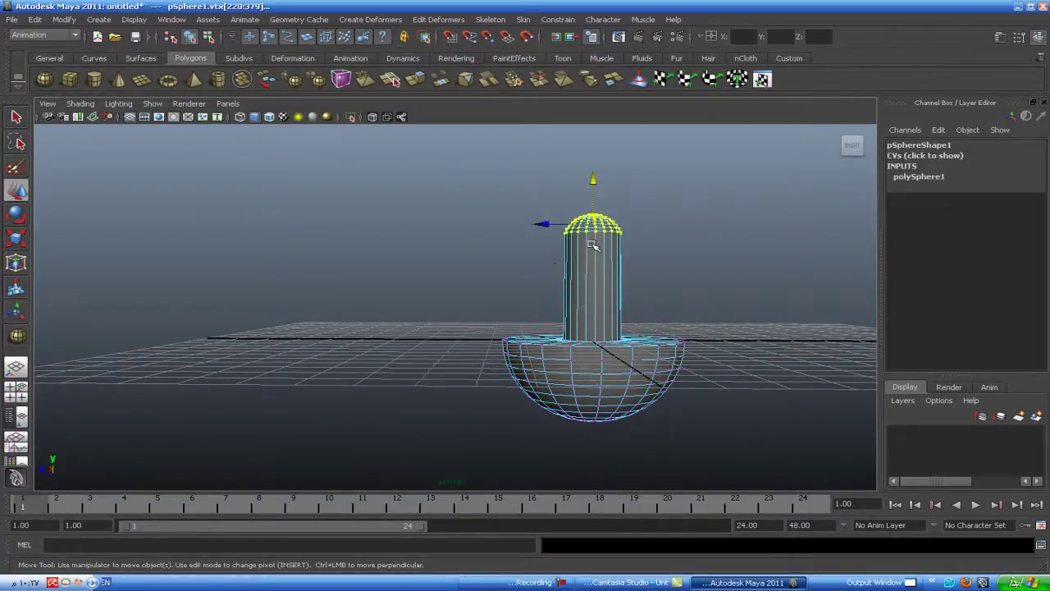
right_click_drag(593, 245, 736, 224)
left_click(750, 221)
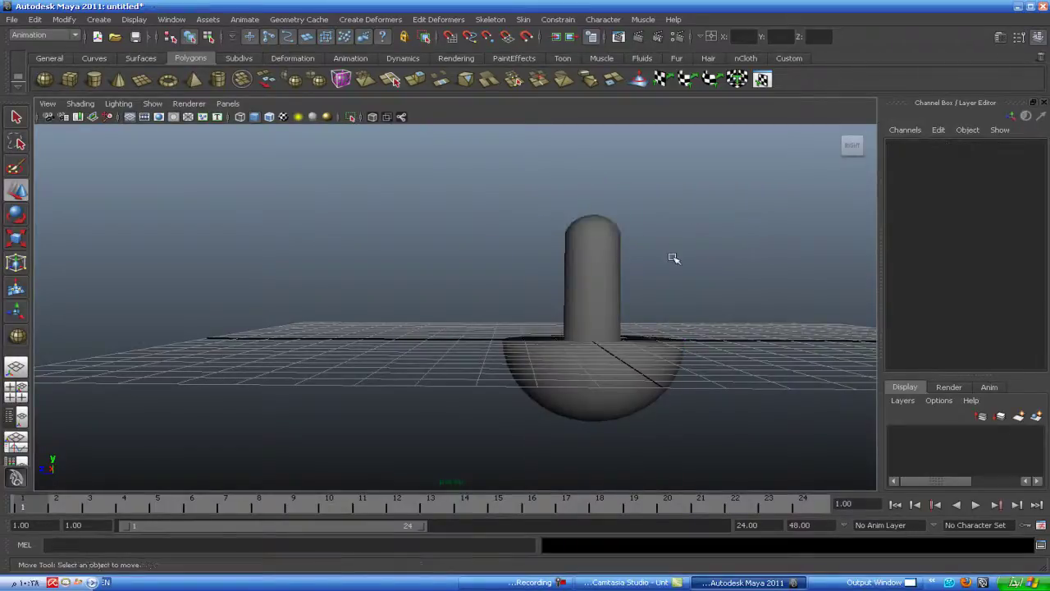
Step: Select pSphere1, try a rotation around Z, then undo it
left_click(583, 283)
left_click(15, 214)
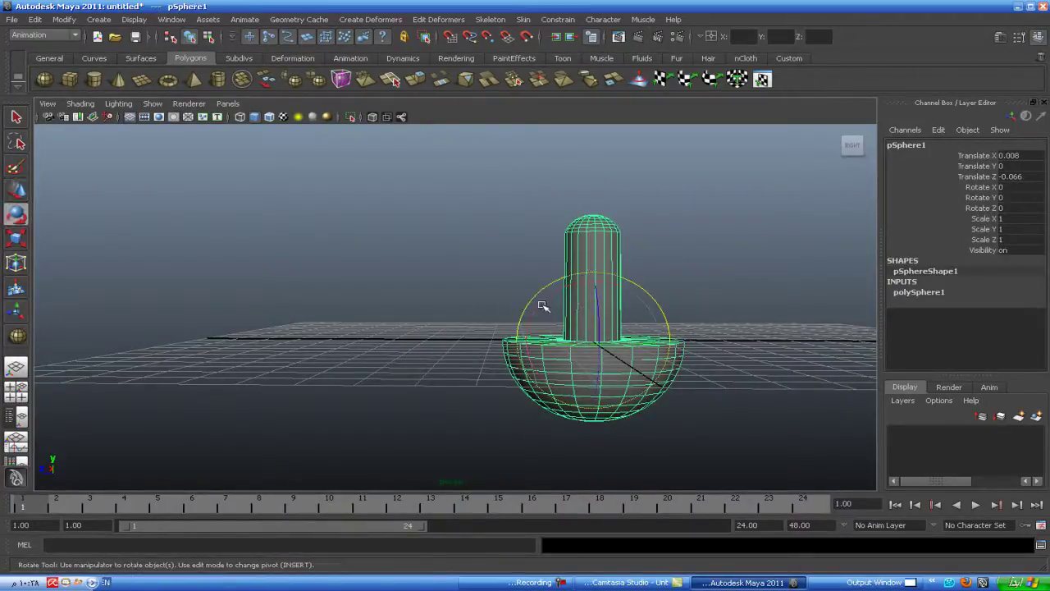
mouse_move(601, 318)
left_mouse_down()
mouse_move(584, 221)
mouse_move(581, 241)
left_mouse_up()
key("ctrl+z")
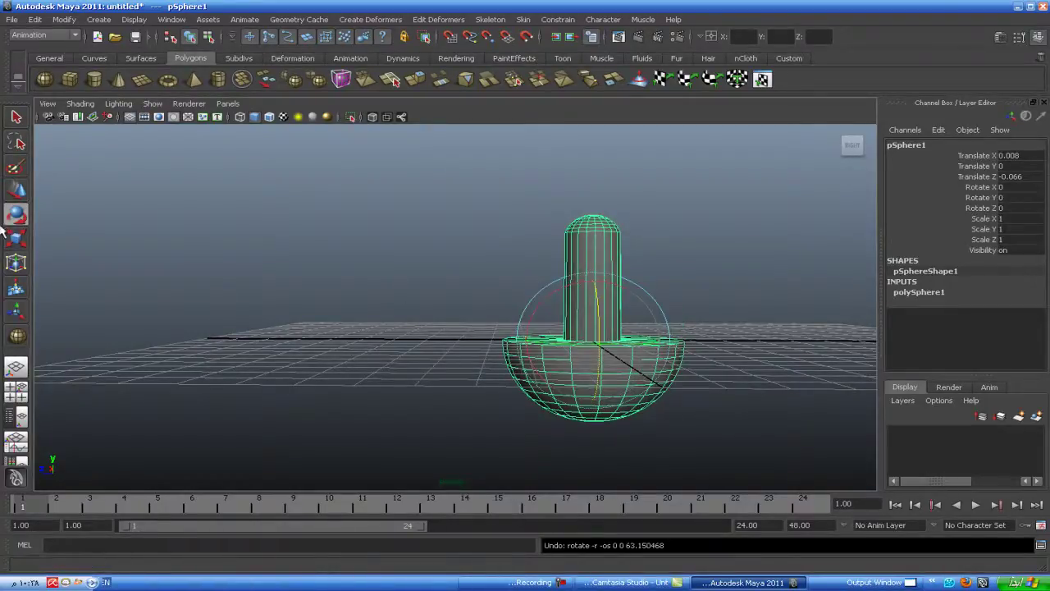
Step: Enable discrete rotation with 5-degree steps and turn pSphere1 90° around Z
double_click(16, 214)
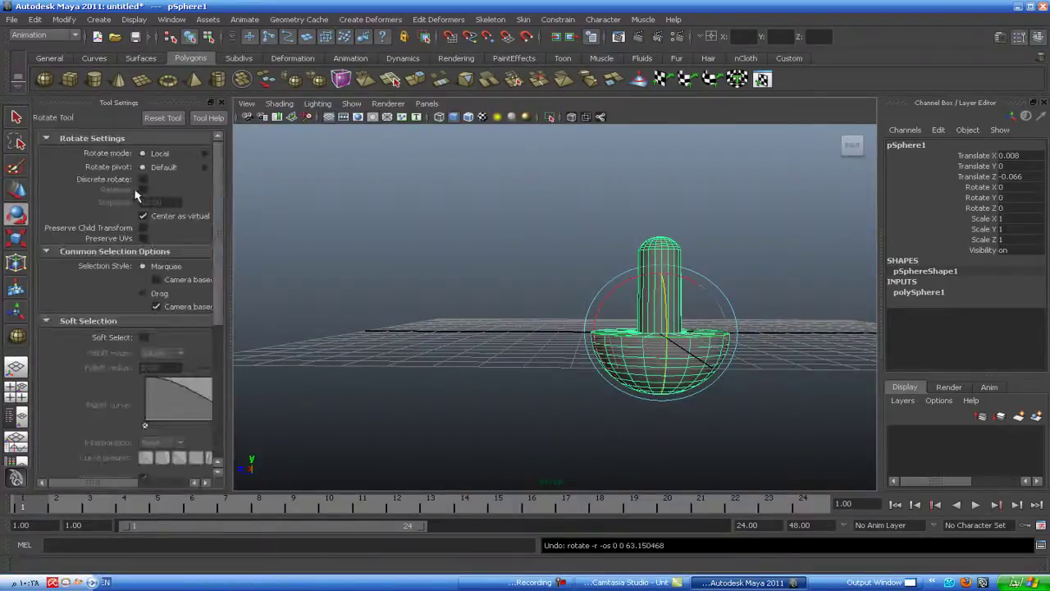
left_click(143, 179)
left_click(169, 203)
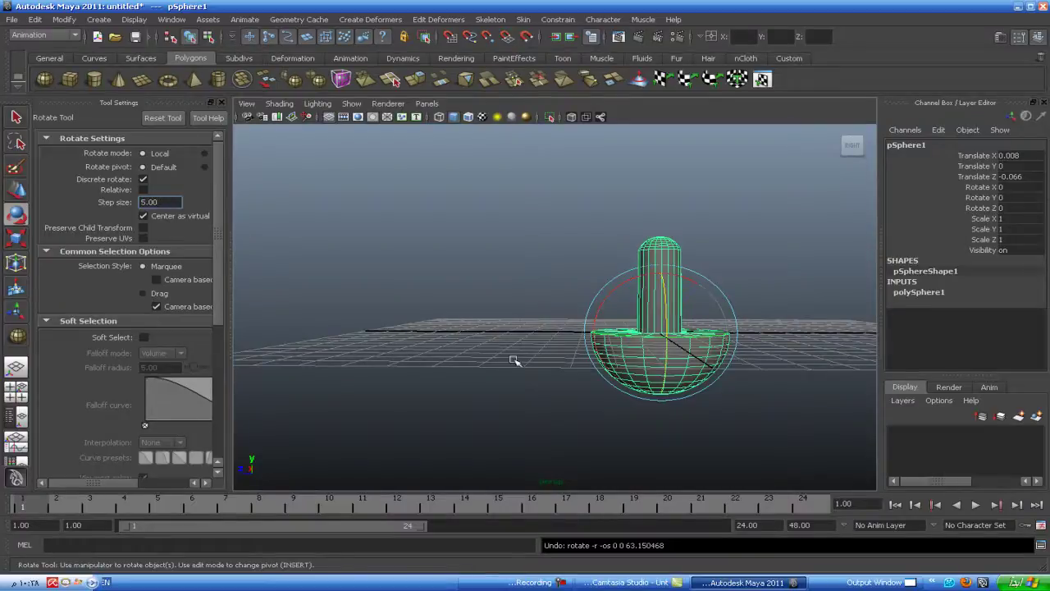
mouse_move(512, 361)
left_mouse_down("alt")
mouse_move(476, 359)
mouse_move(521, 359)
left_mouse_up("alt")
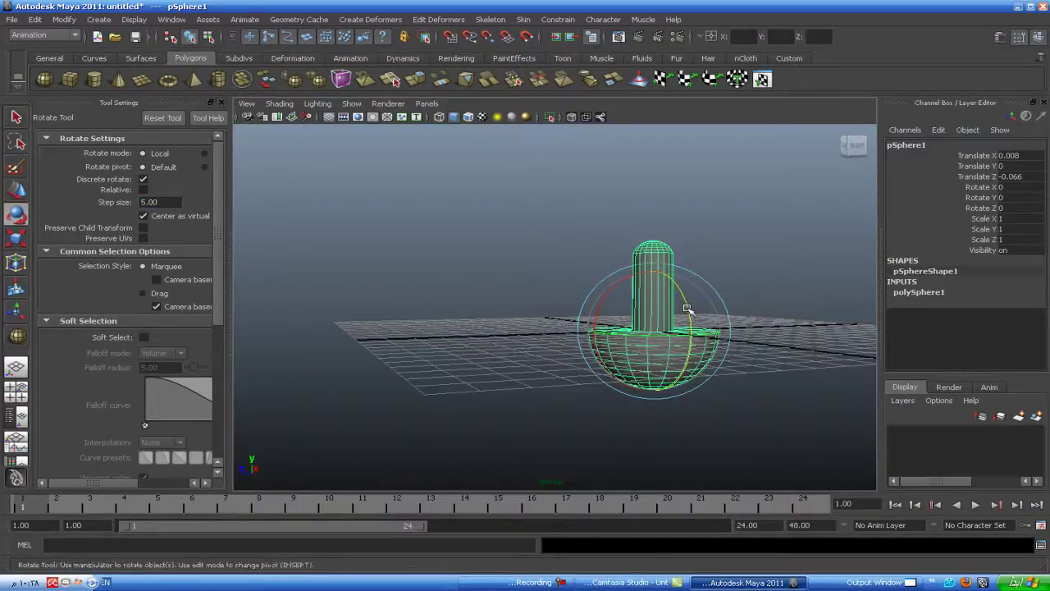
left_click_drag(688, 308, 654, 232)
Step: Lift the sideways sphere straight up in Y above the grid
left_click(16, 190)
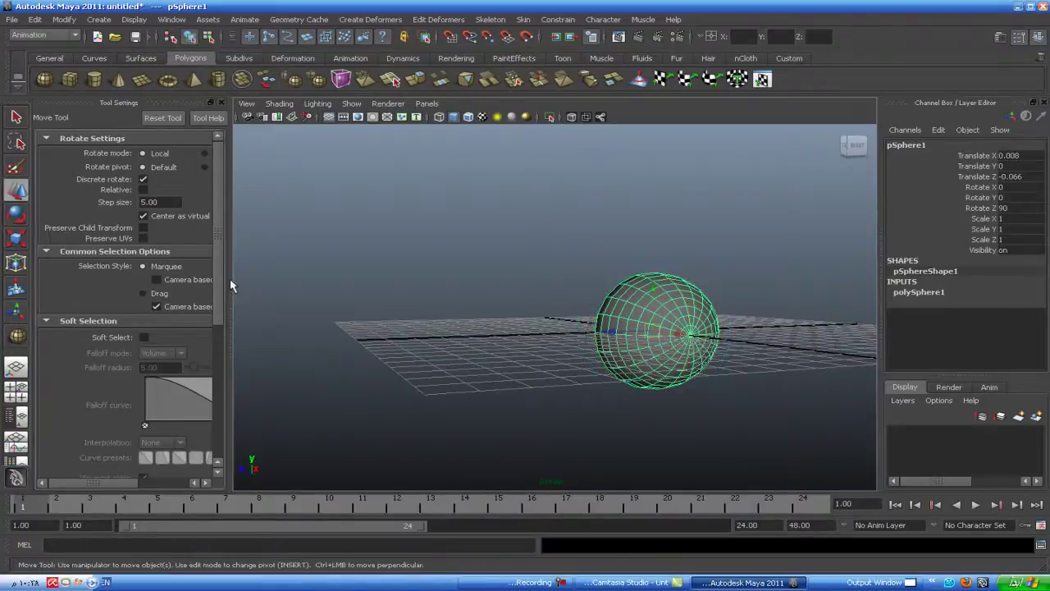
left_click_drag(229, 285, 347, 347, "alt")
left_click_drag(579, 302, 579, 185)
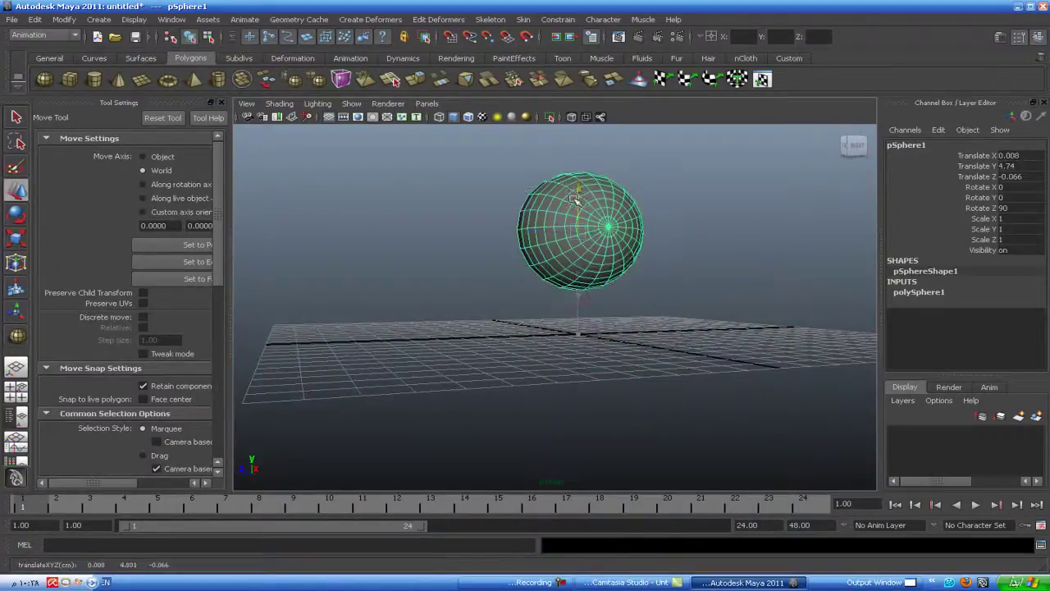
left_click(222, 103)
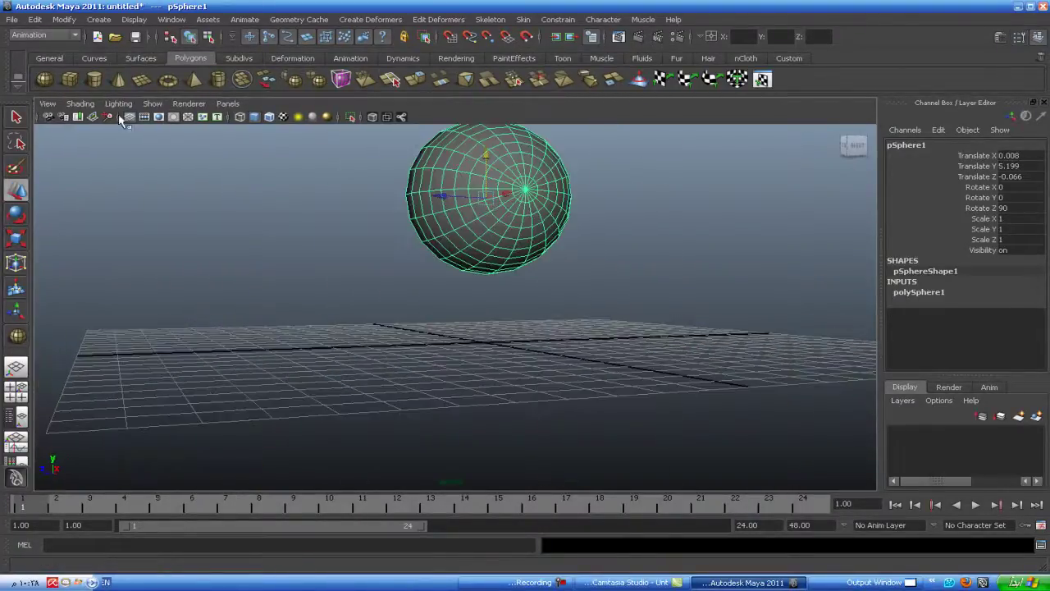
Step: Draw a tall polygon box, pCube1, in the side view, then maximise the perspective view
left_click(70, 79)
key("space")
scroll(298, 254, "down", 3)
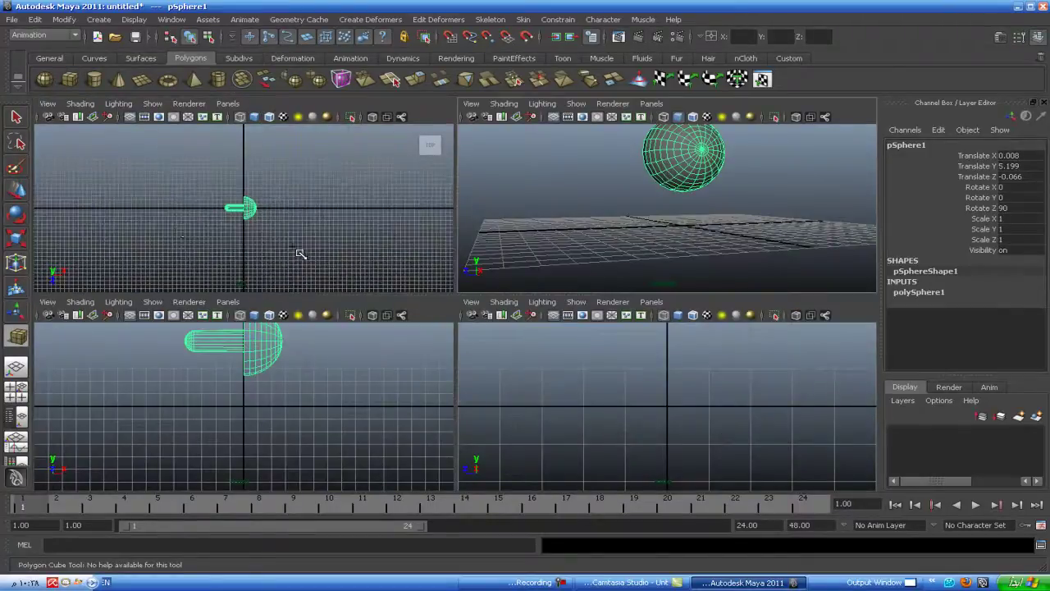
middle_click_drag(210, 378, 229, 437, "alt")
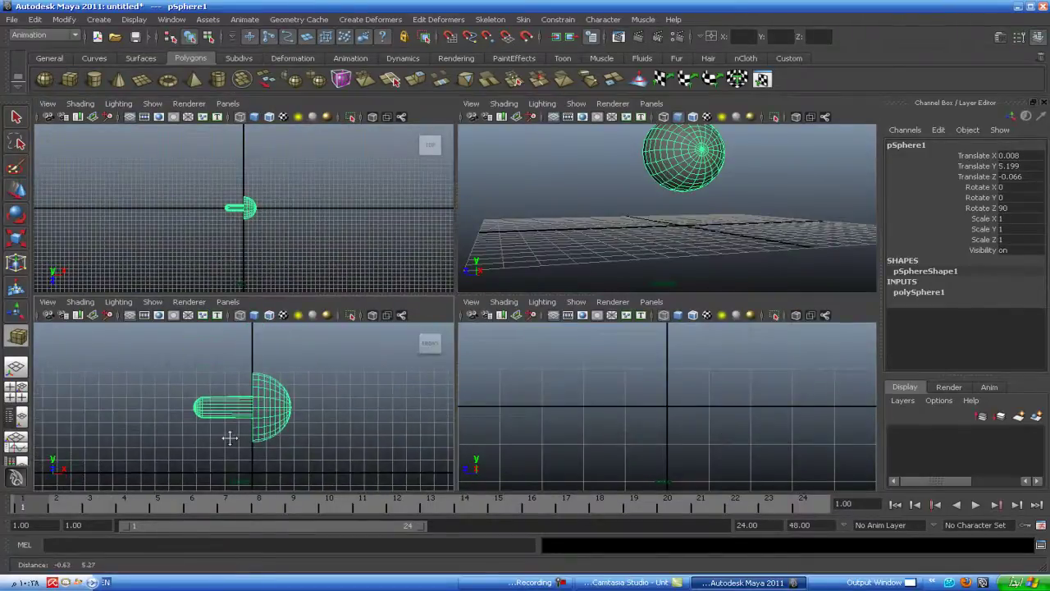
scroll(628, 441, "down", 3)
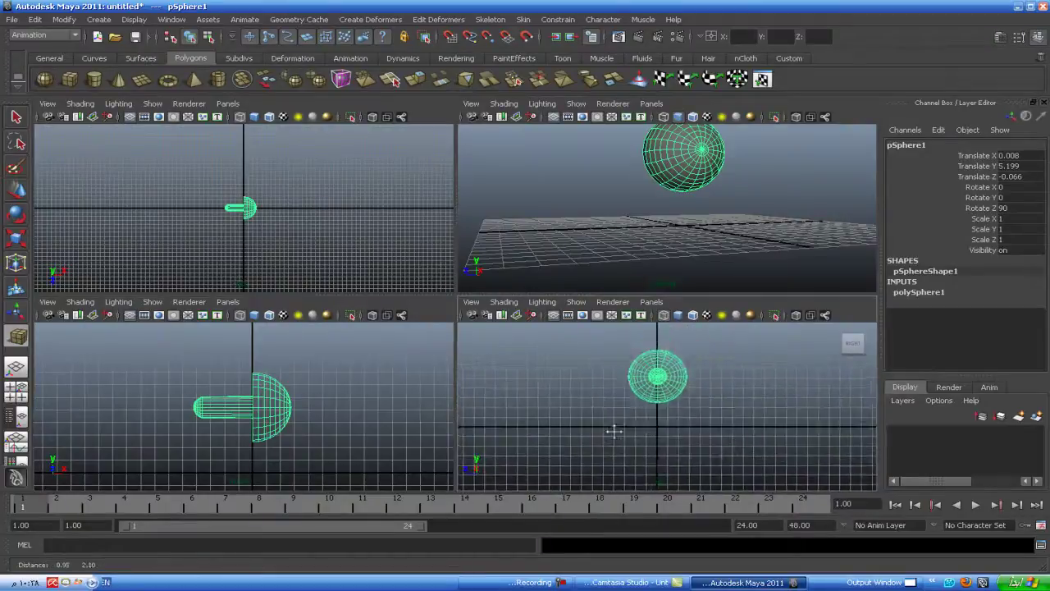
middle_click_drag(614, 429, 598, 473, "alt")
scroll(607, 463, "down", 3)
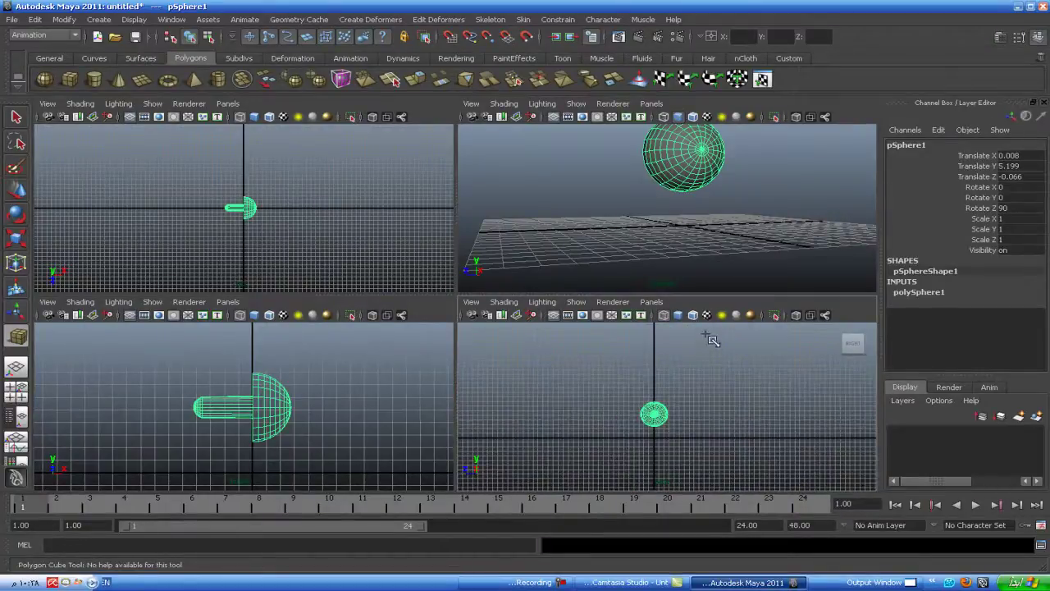
mouse_move(706, 333)
left_mouse_down()
mouse_move(671, 480)
mouse_move(635, 484)
mouse_move(562, 352)
left_mouse_up()
key("space")
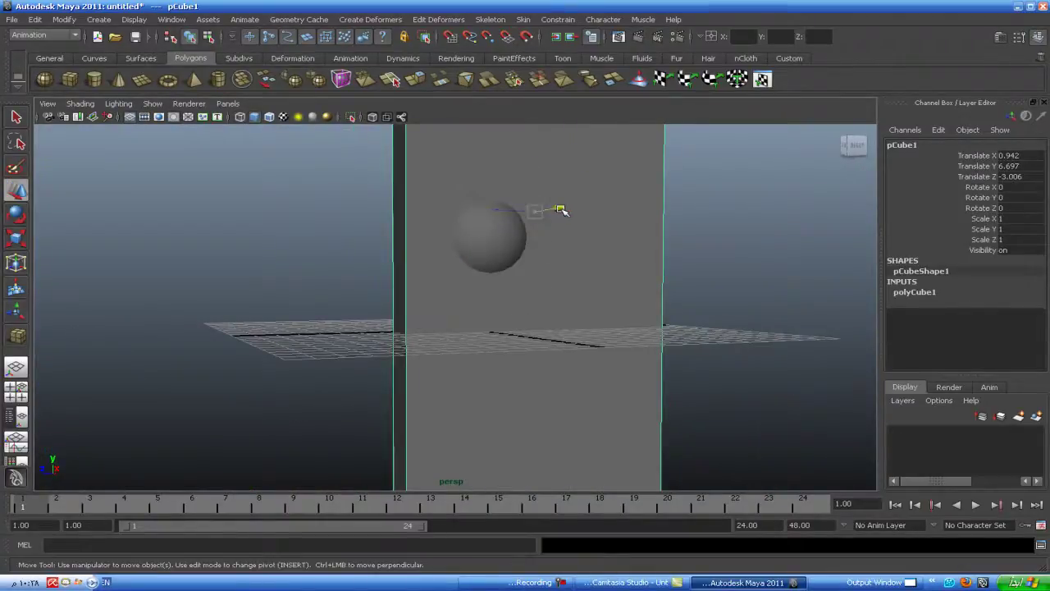
Step: Slide the cube along X and shrink pSphere1 to 0.569 scale
mouse_move(555, 207)
left_mouse_down()
mouse_move(468, 221)
mouse_move(439, 331)
left_mouse_up()
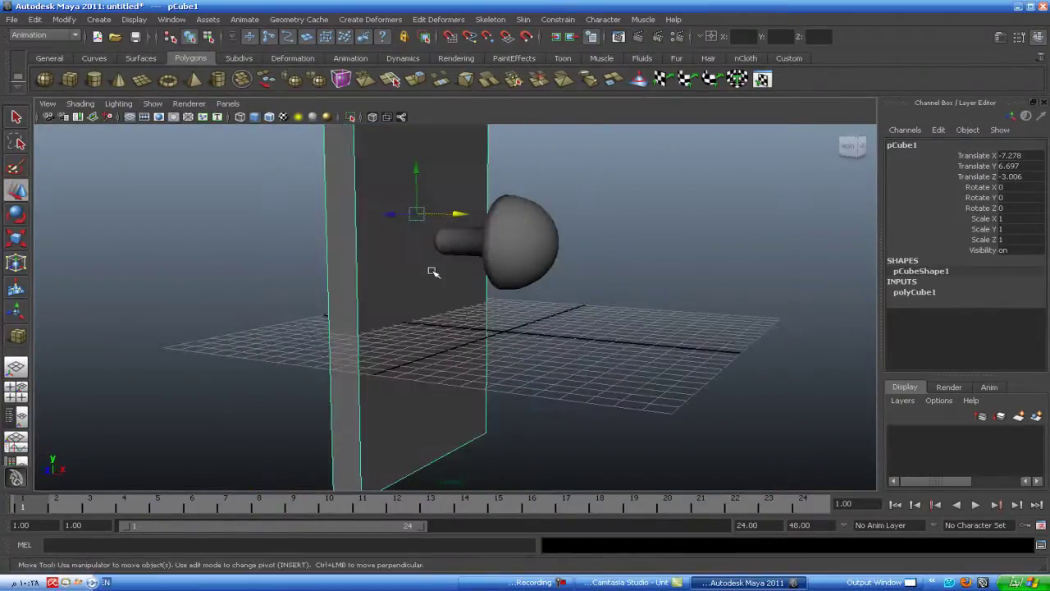
mouse_move(452, 215)
left_mouse_down("alt")
mouse_move(526, 246)
mouse_move(350, 275)
mouse_move(84, 230)
left_mouse_up("alt")
left_click(563, 235)
left_click(16, 239)
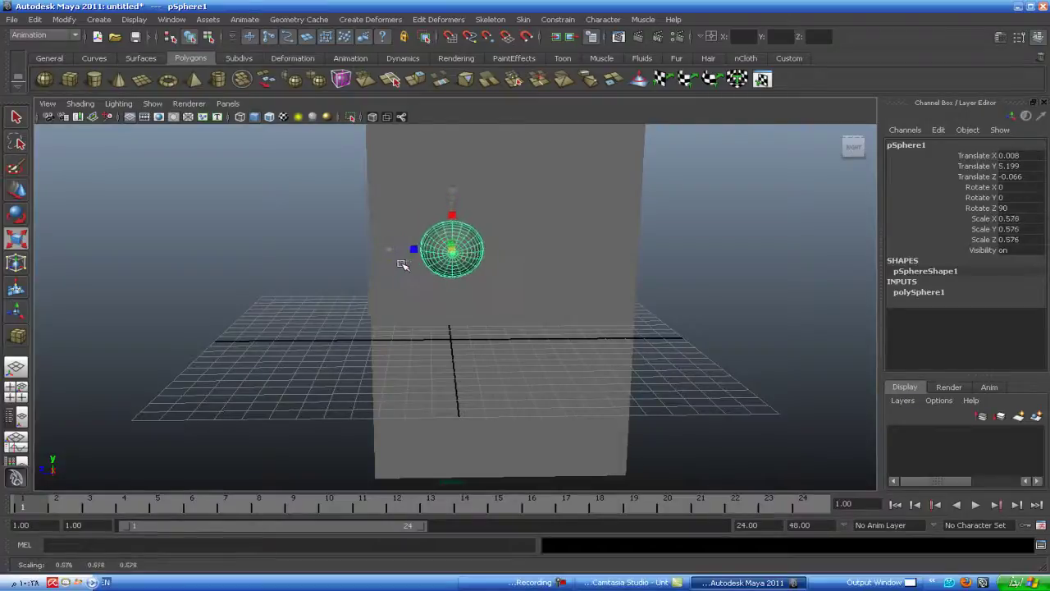
mouse_move(435, 259)
left_mouse_down()
mouse_move(376, 265)
mouse_move(356, 247)
left_mouse_up()
left_click(17, 191)
left_click(678, 286)
Step: Duplicate the small sphere as pSphere2 and move the copy along Z to 22.592
scroll(677, 286, "down", 3)
scroll(665, 304, "down", 3)
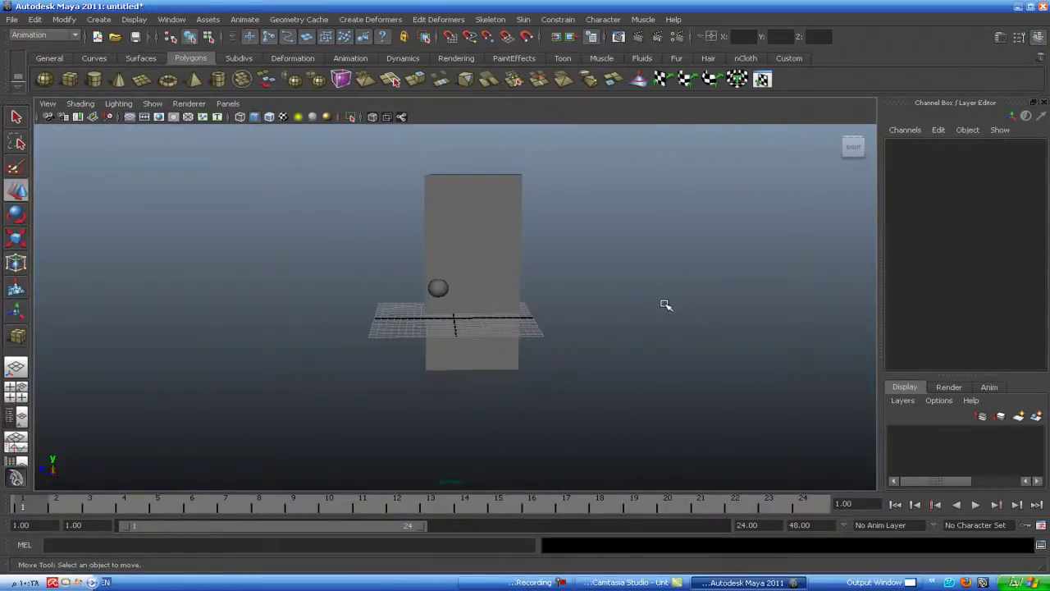
mouse_move(665, 304)
left_mouse_down("alt")
mouse_move(669, 320)
mouse_move(605, 329)
mouse_move(542, 319)
left_mouse_up("alt")
left_click(392, 285)
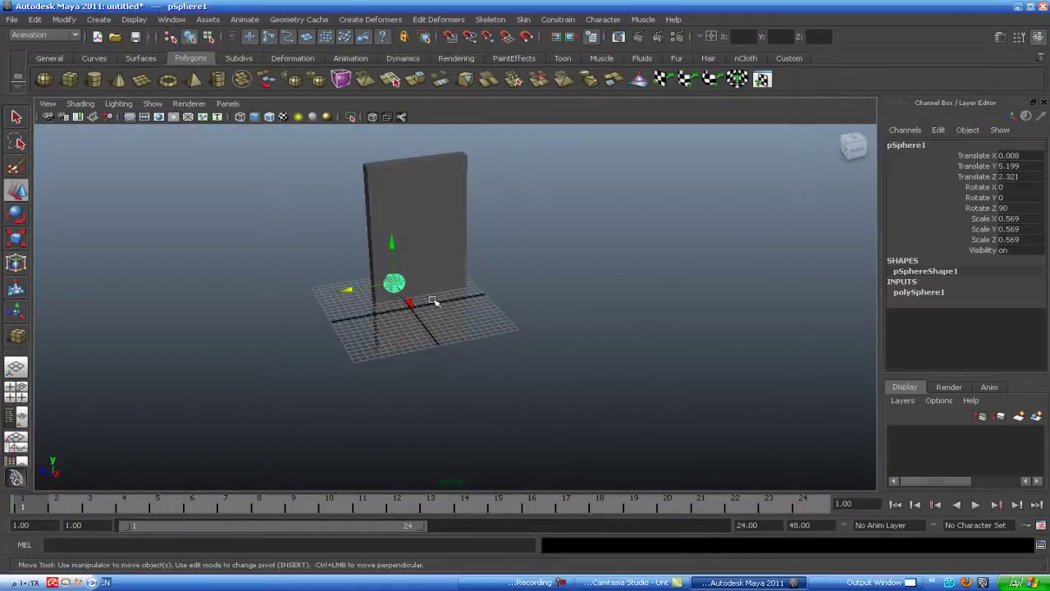
key("ctrl+d")
left_click_drag(353, 290, 208, 292)
key("e")
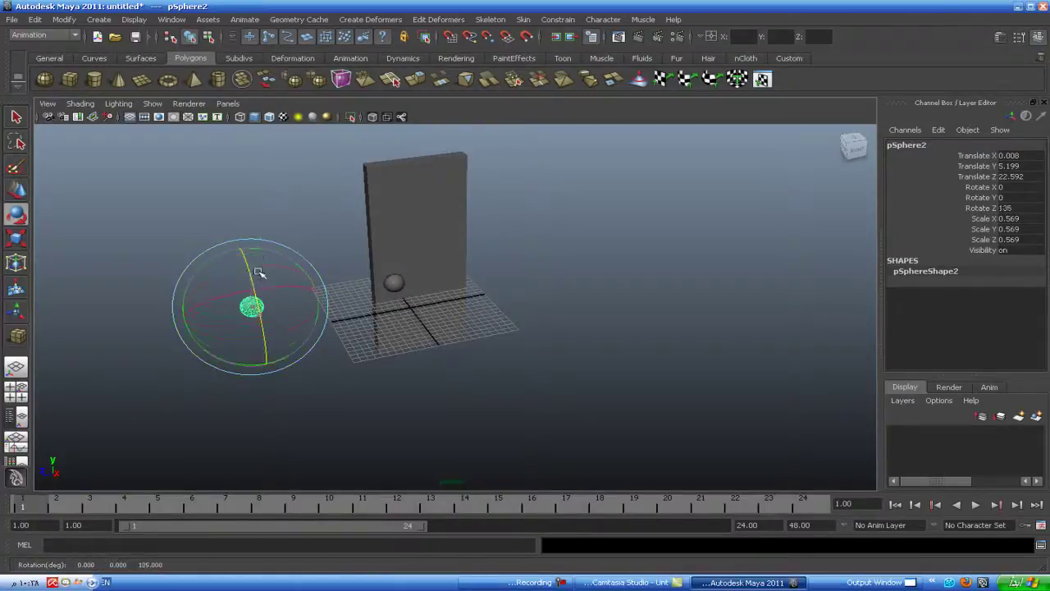
Step: Tilt pSphere2 further over, deselect it, and tumble and zoom around the scene
left_click_drag(263, 277, 254, 241)
left_click(359, 395)
left_click_drag(359, 394, 495, 378, "alt")
scroll(501, 380, "up", 3)
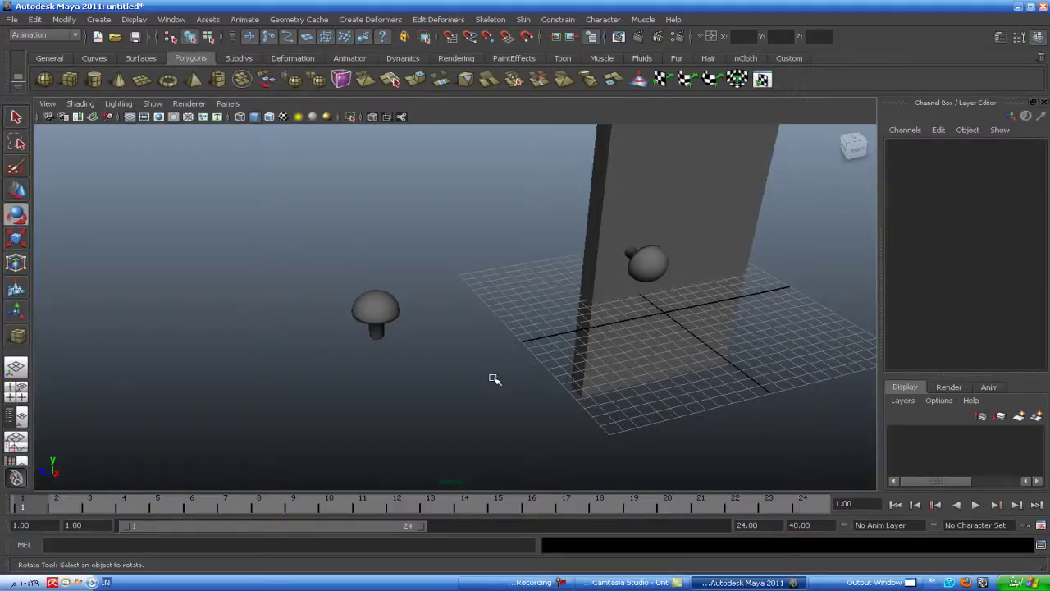
scroll(495, 379, "down", 3)
scroll(495, 379, "down", 2)
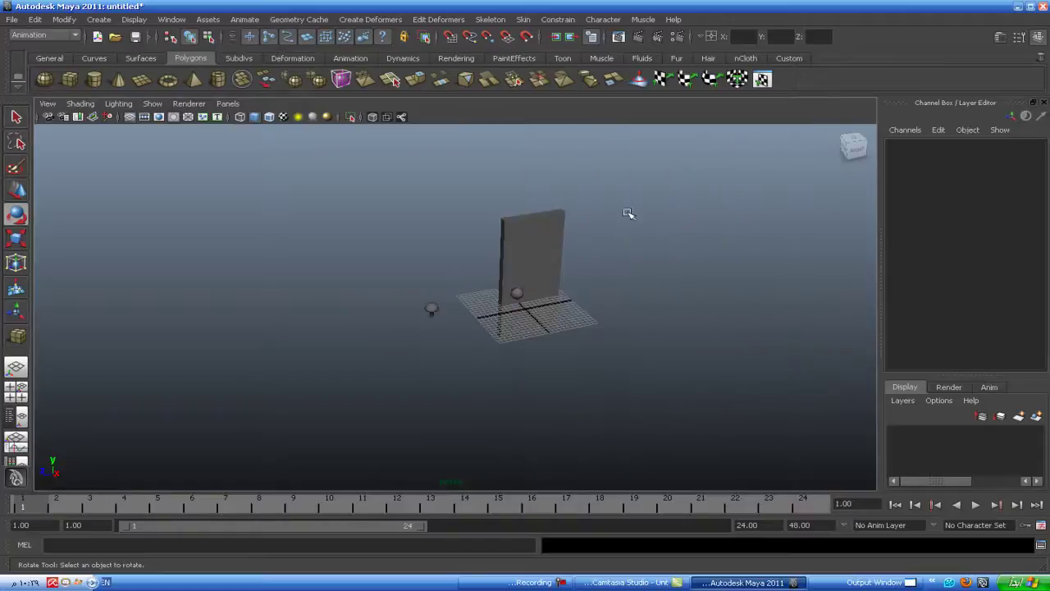
Step: Delete the wall and both spheres, then draw a new 16.447×5.379×30.163 polygon box on the grid
left_click_drag(631, 263, 351, 377)
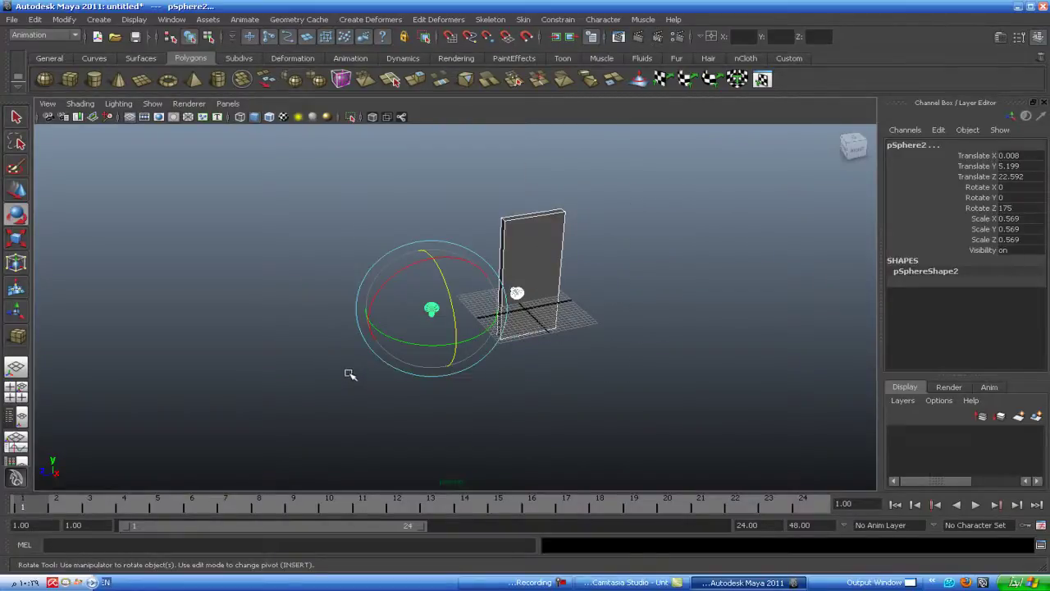
key("Delete")
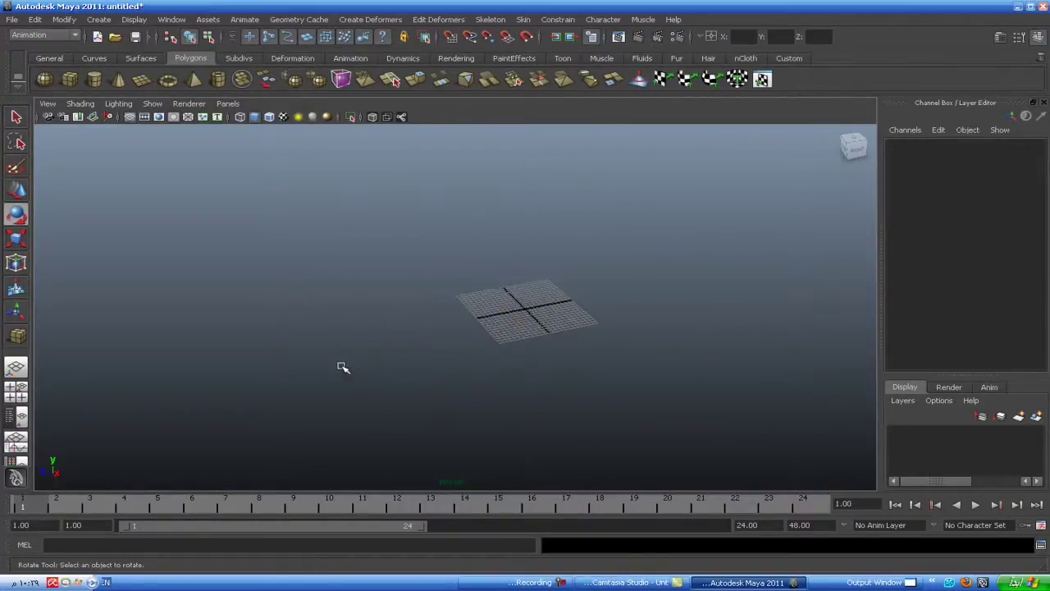
left_click(70, 78)
middle_click_drag(459, 291, 359, 333, "alt")
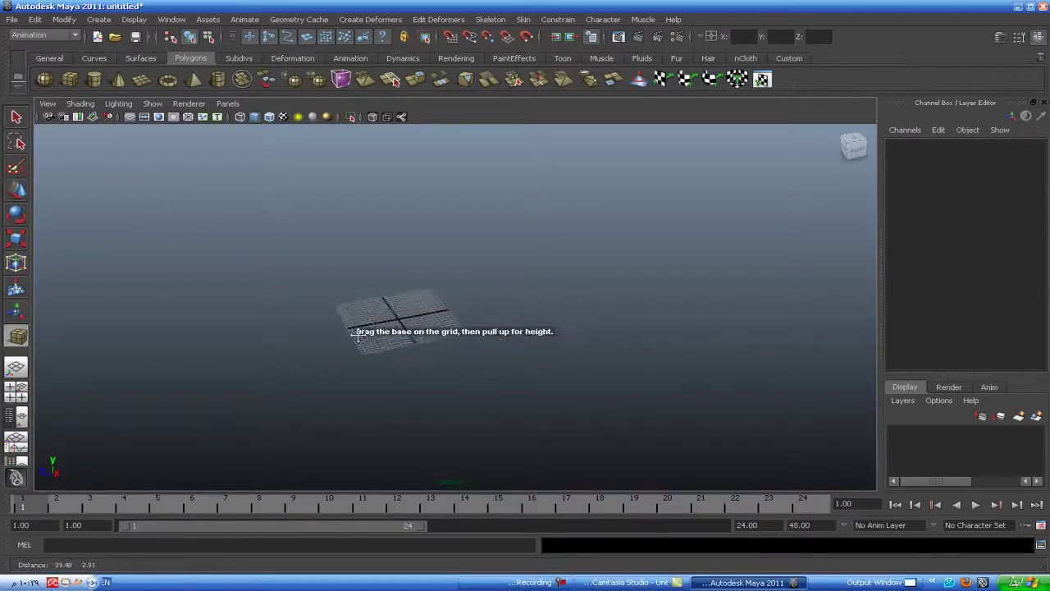
scroll(389, 347, "up", 5)
middle_click_drag(421, 304, 480, 279, "alt")
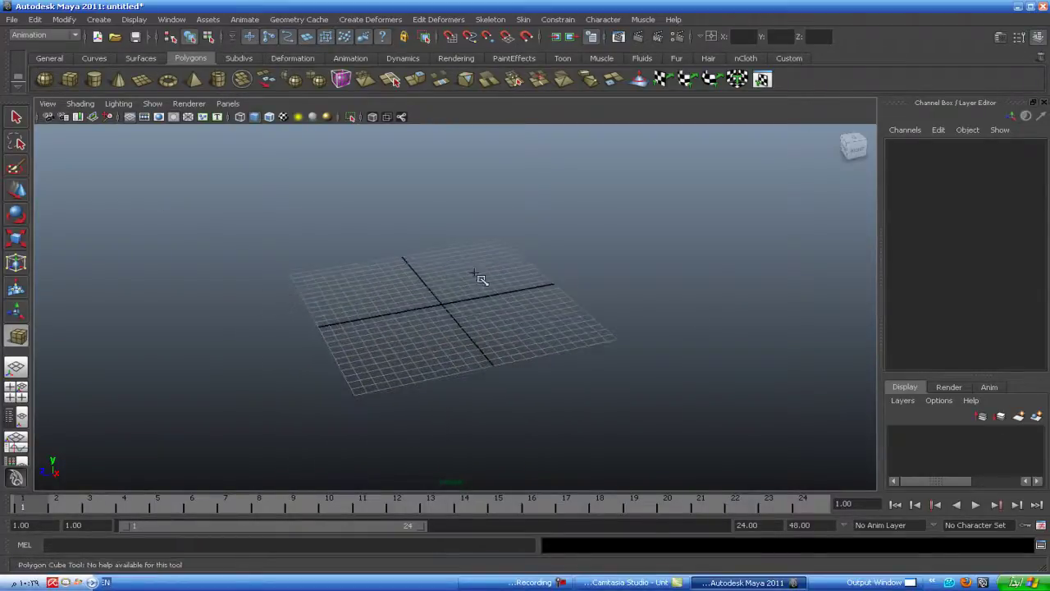
left_click_drag(529, 240, 296, 361)
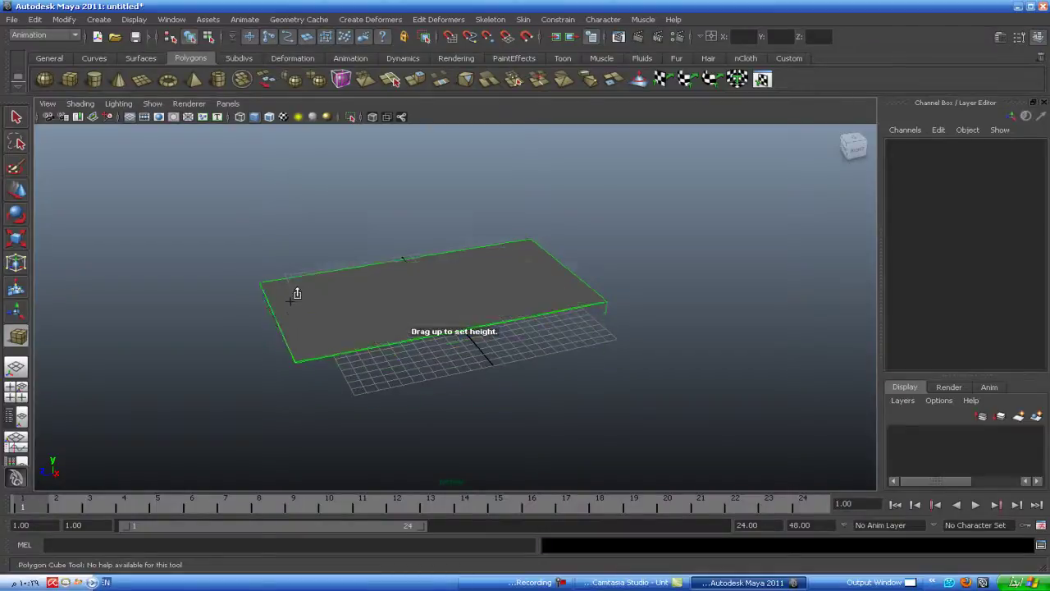
left_click_drag(296, 293, 297, 256)
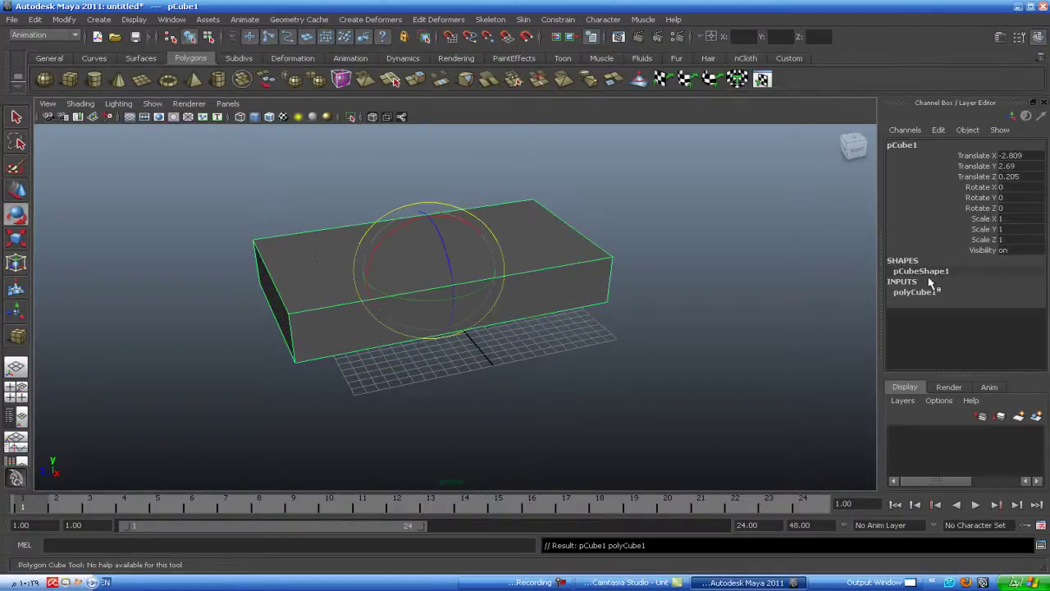
Step: Set polyCube1 subdivisions width, height and depth to 3
left_click(918, 292)
left_click_drag(955, 325, 951, 349)
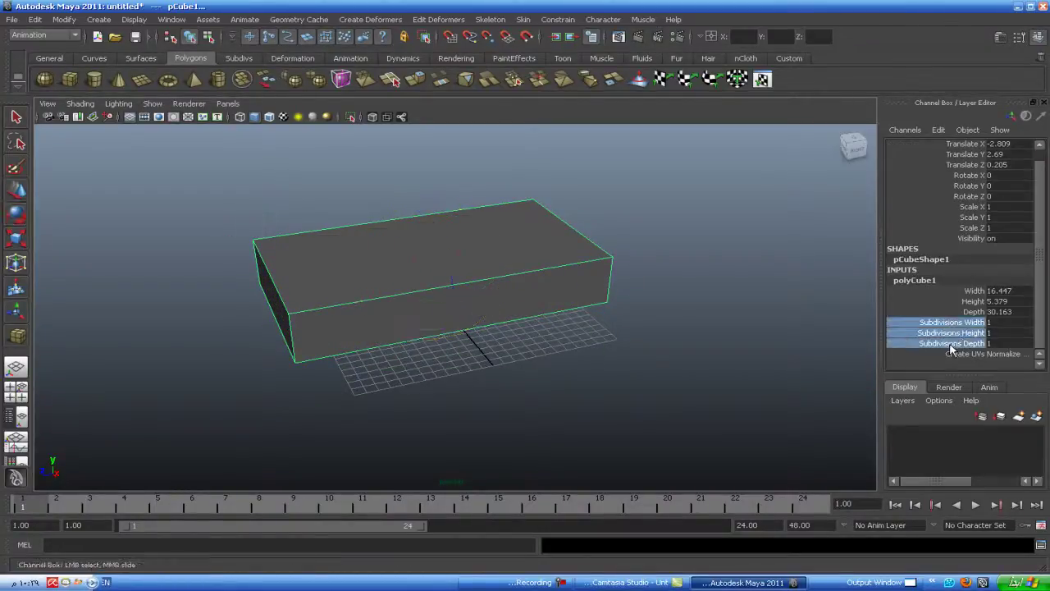
middle_click_drag(814, 339, 852, 339)
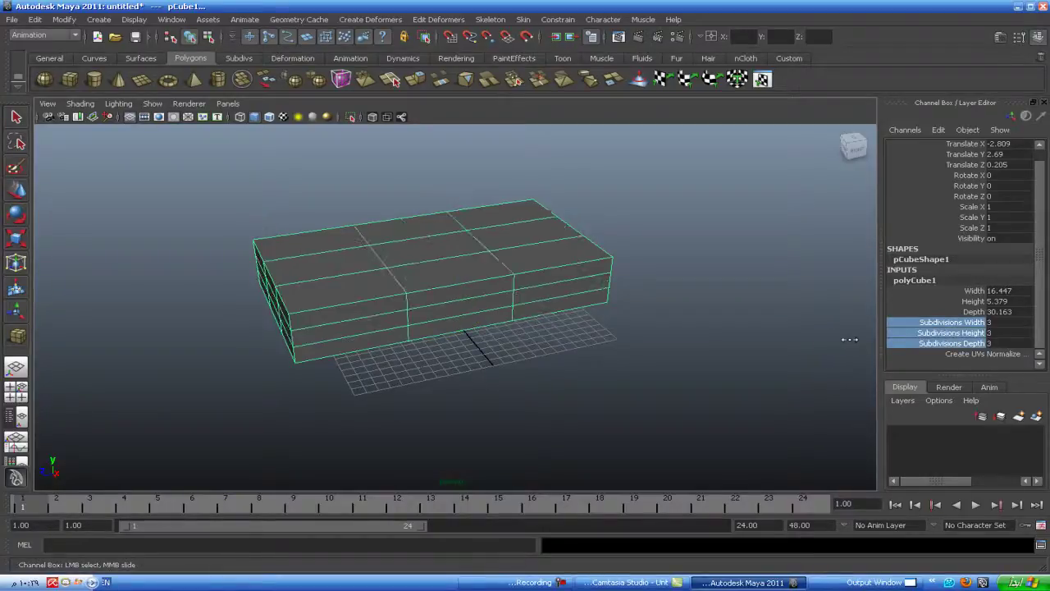
left_click(15, 190)
middle_click_drag(145, 234, 108, 276, "alt")
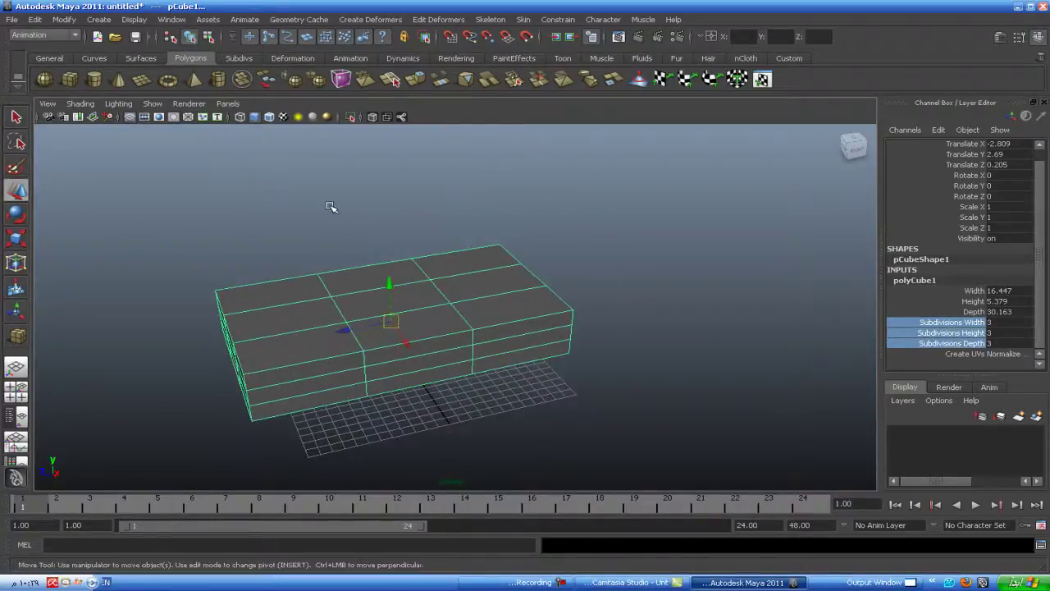
Step: Switch the box to face mode, trial-raise its top centre face, then undo
middle_click_drag(331, 207, 345, 176, "alt")
right_click_drag(458, 251, 460, 281)
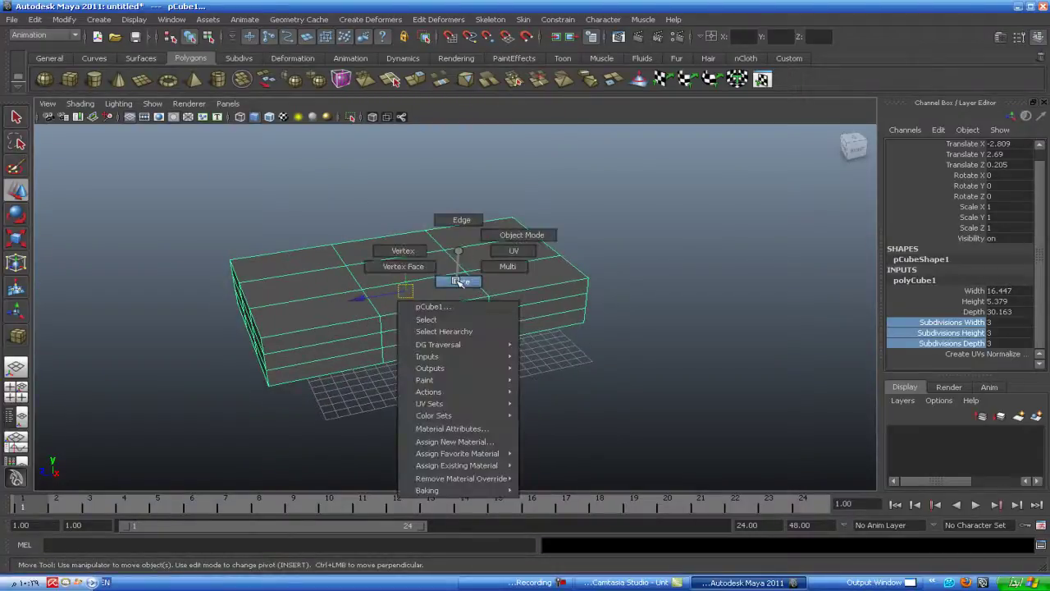
left_click(428, 267)
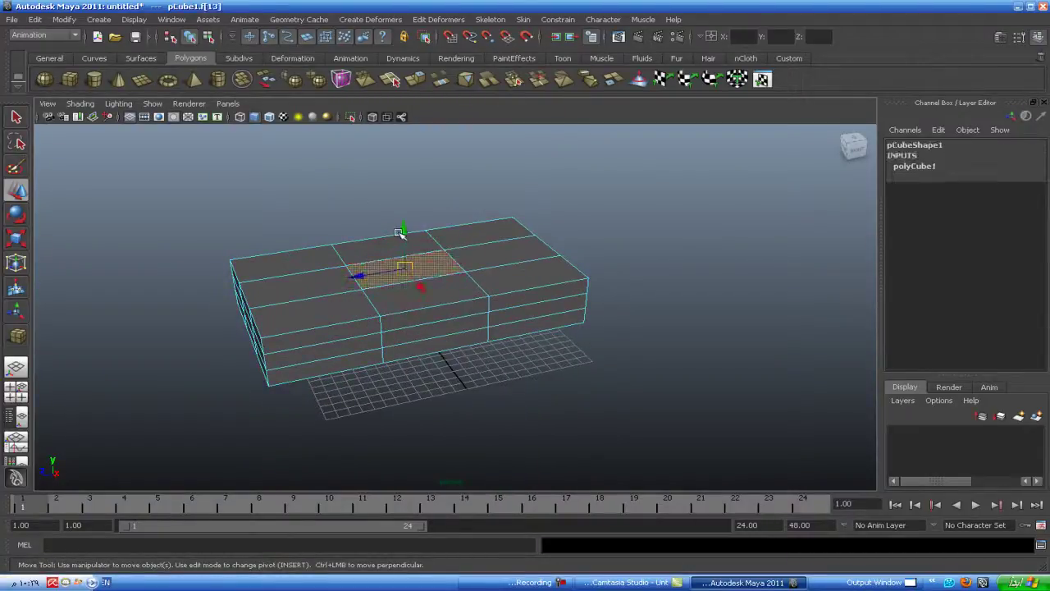
mouse_move(403, 232)
left_mouse_down()
mouse_move(403, 178)
mouse_move(265, 312)
mouse_move(556, 312)
mouse_move(399, 311)
left_mouse_up()
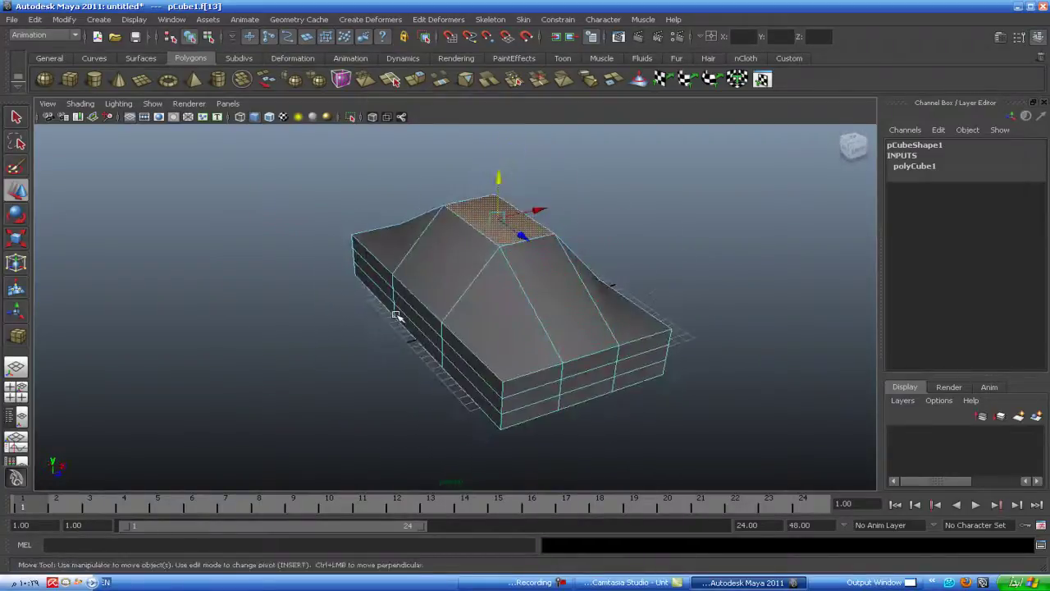
key("ctrl+z")
Step: Raise the top centre face about 3.44 units again, then undo to keep it flat
mouse_move(527, 293)
left_mouse_down("alt")
mouse_move(452, 337)
mouse_move(317, 328)
mouse_move(359, 272)
left_mouse_up("alt")
scroll(317, 328, "up", 3)
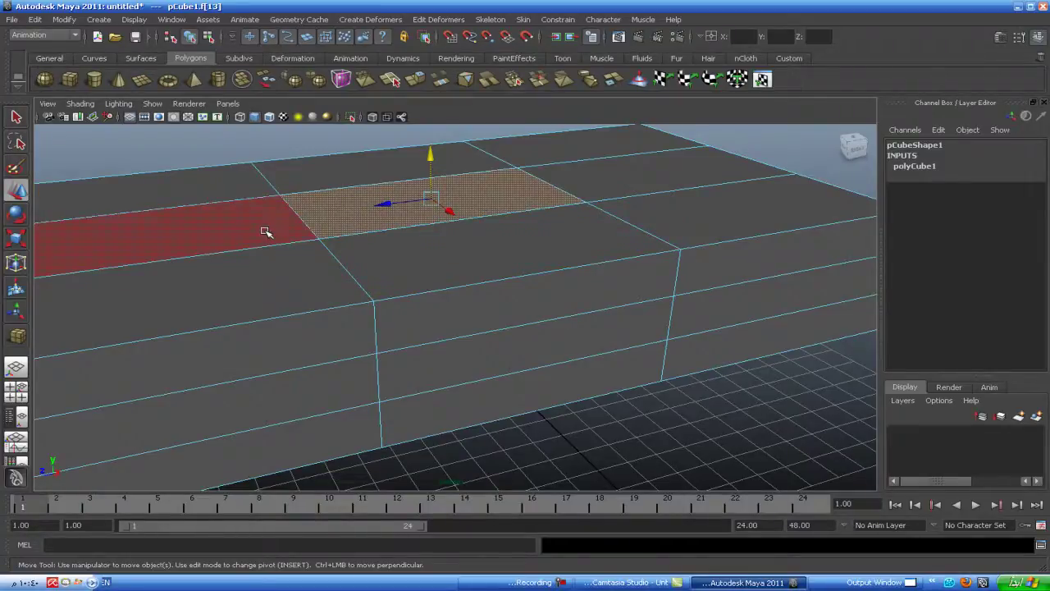
left_click_drag(430, 163, 422, 78)
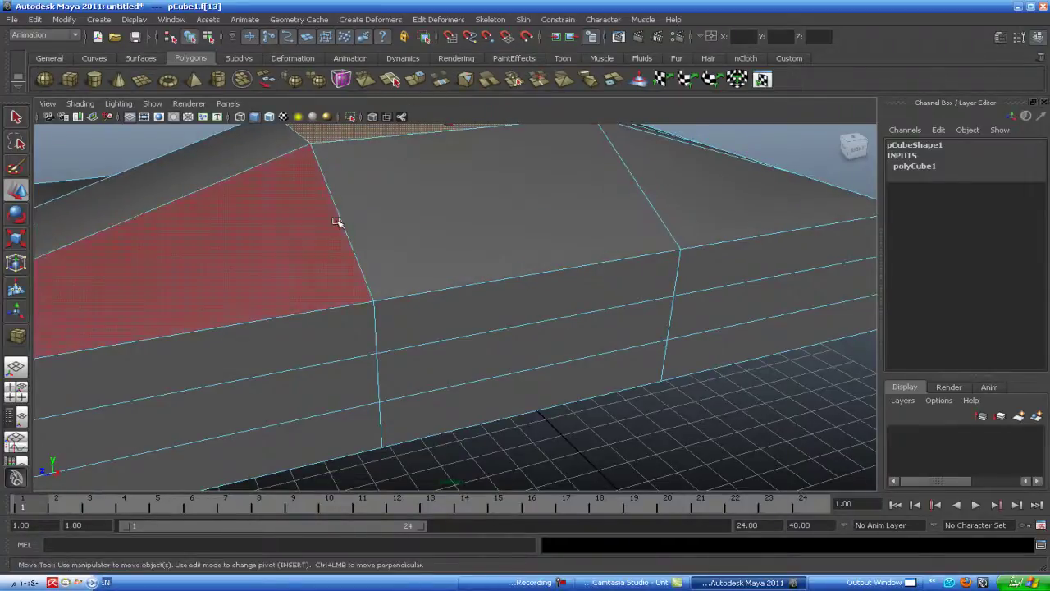
left_click_drag(336, 222, 338, 295, "alt")
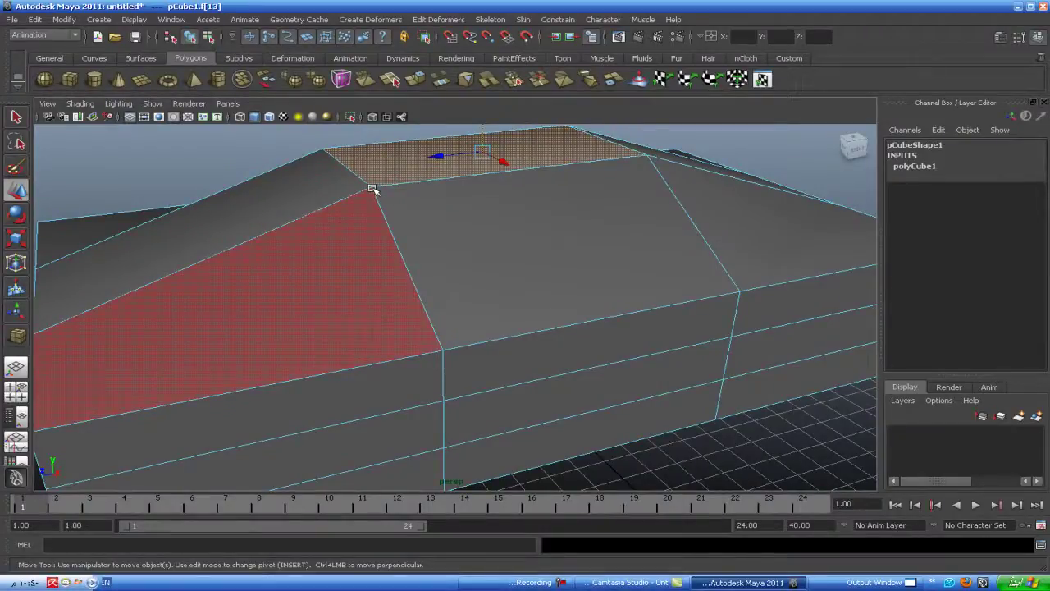
key("ctrl+z")
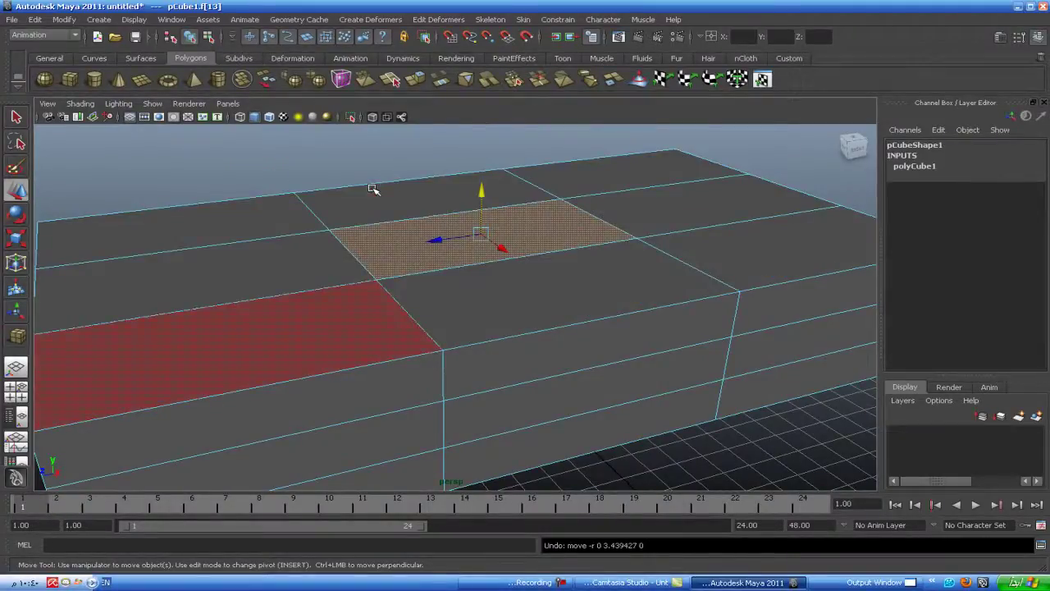
scroll(345, 175, "down", 5)
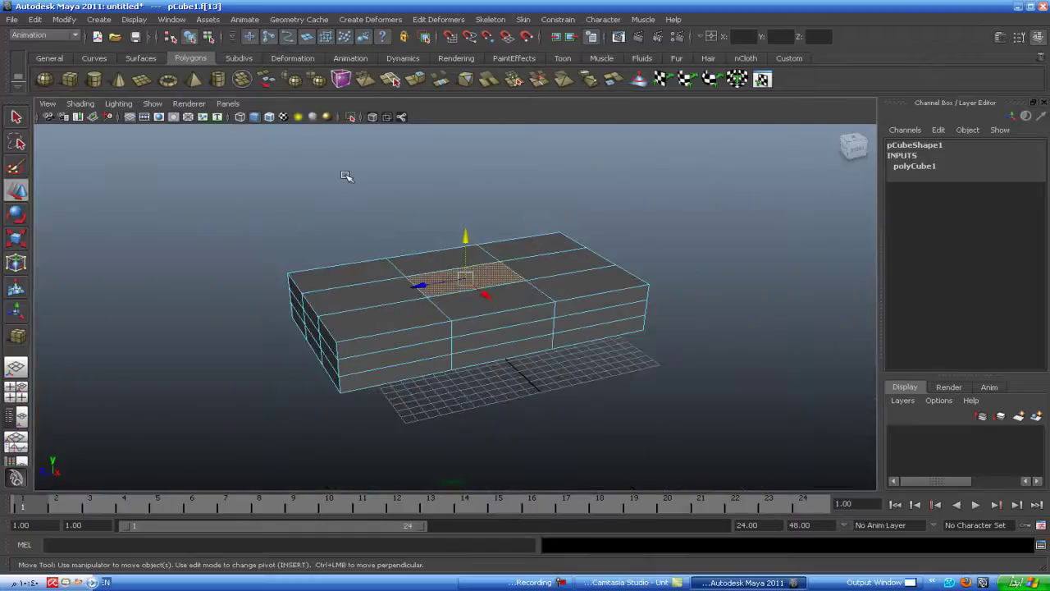
mouse_move(262, 288)
left_mouse_down("alt")
mouse_move(312, 298)
mouse_move(258, 270)
left_mouse_up("alt")
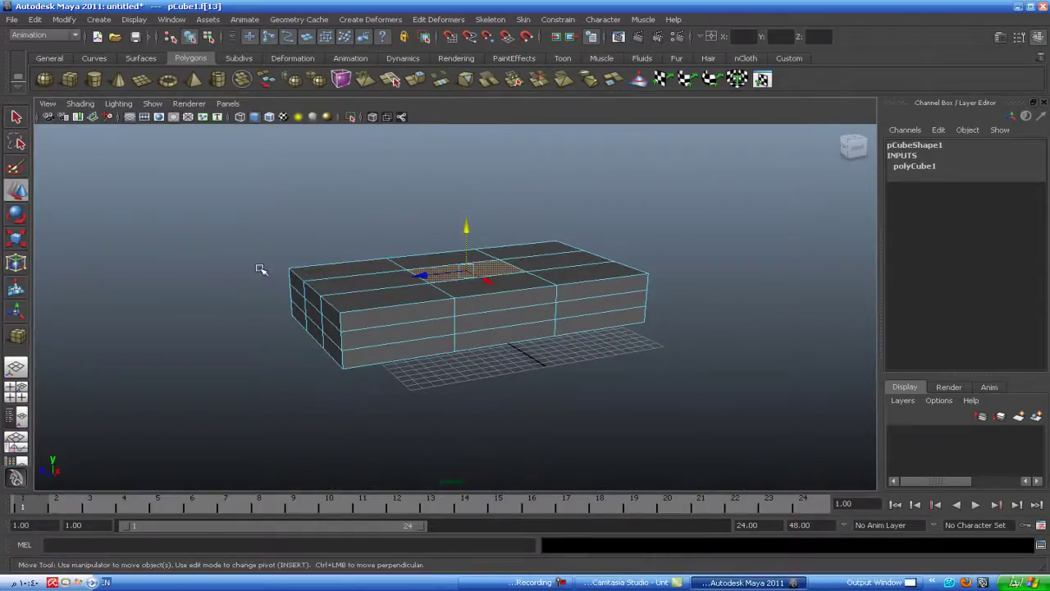
Step: Select the box's top centre face and extrude it
middle_click_drag(261, 270, 169, 276, "alt")
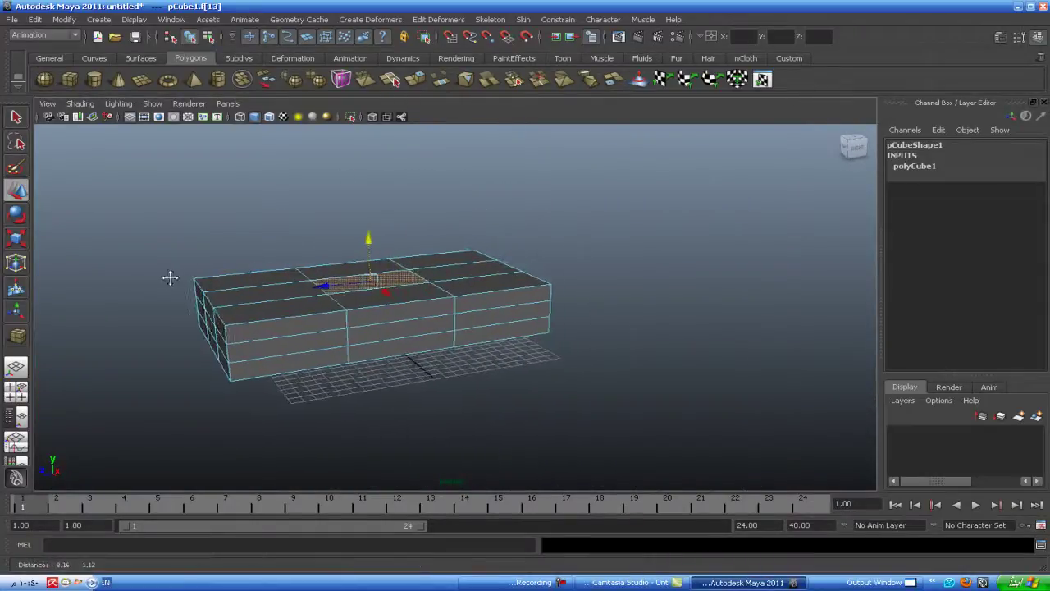
right_click_drag(169, 277, 296, 277, "alt")
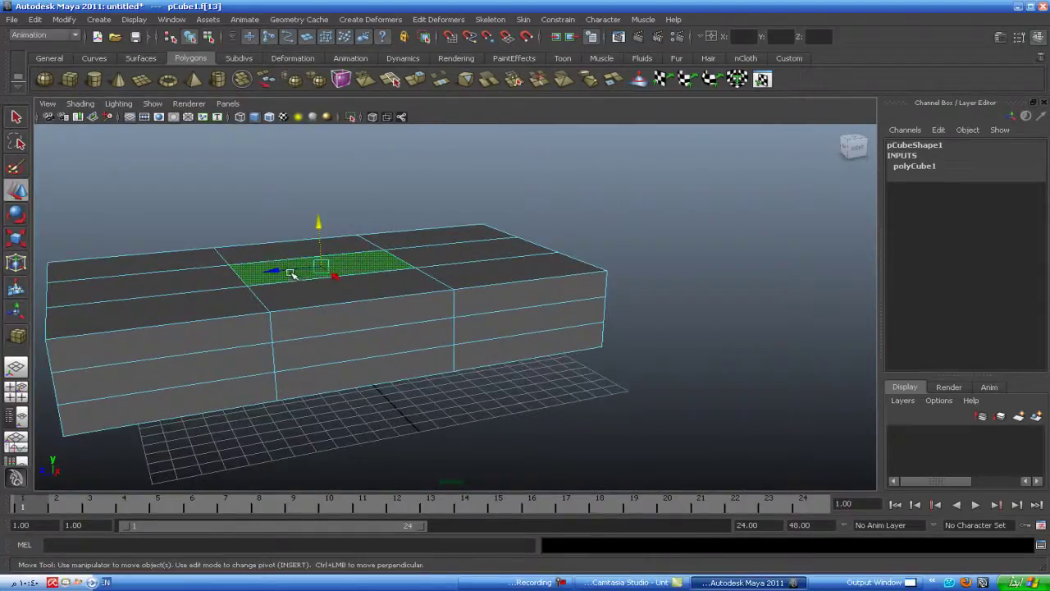
left_click(253, 212)
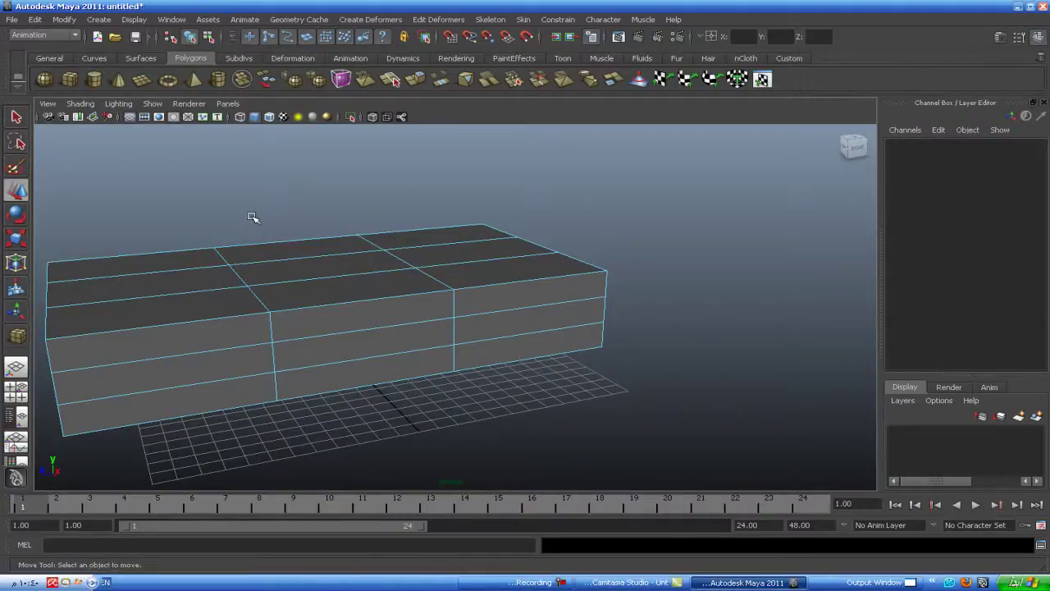
left_click(310, 270)
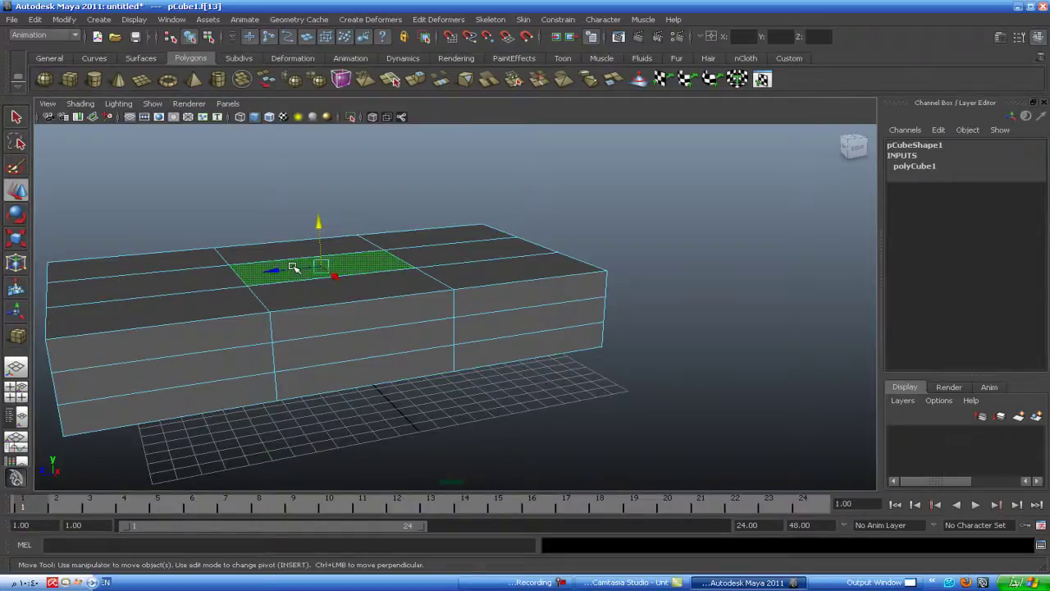
right_click(294, 267, "shift")
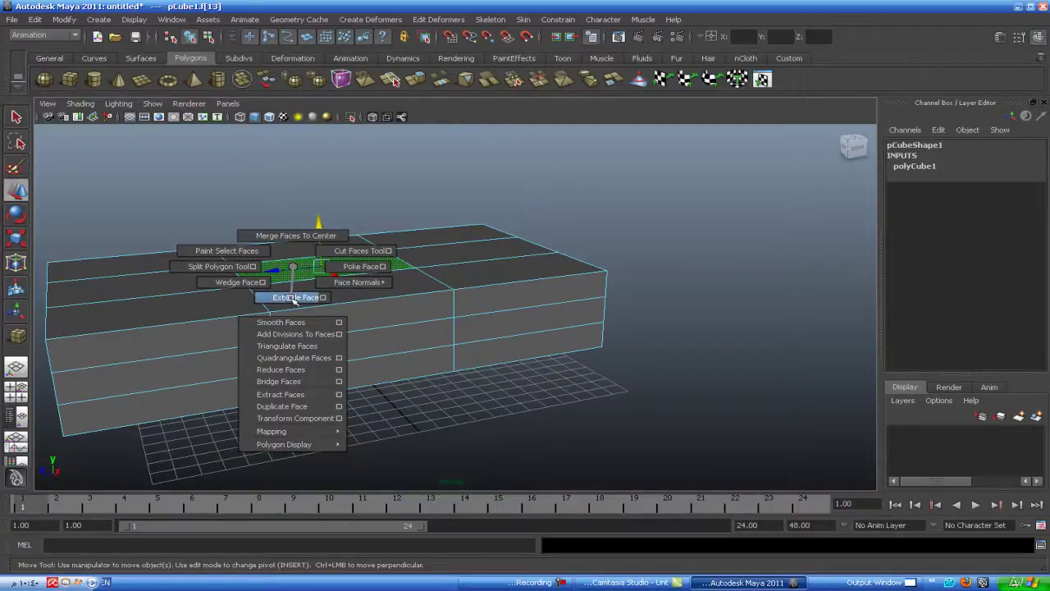
left_click(293, 298)
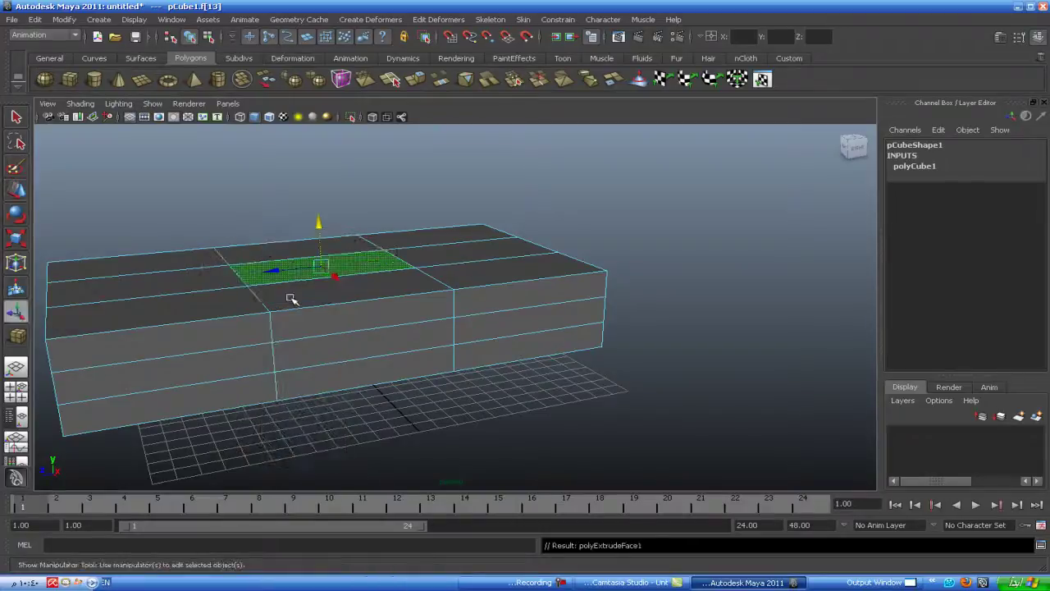
Step: Pull the extruded face up into a tall block, inspect its front face, then undo back
left_click_drag(305, 328, 387, 335, "alt")
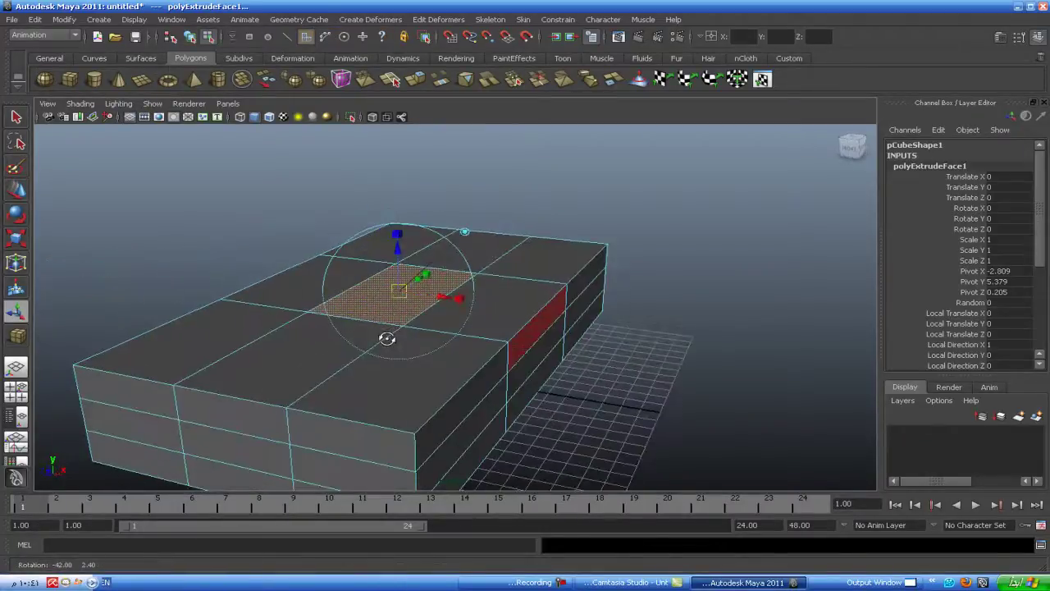
mouse_move(397, 249)
left_mouse_down()
mouse_move(389, 100)
mouse_move(448, 312)
mouse_move(303, 348)
left_mouse_up()
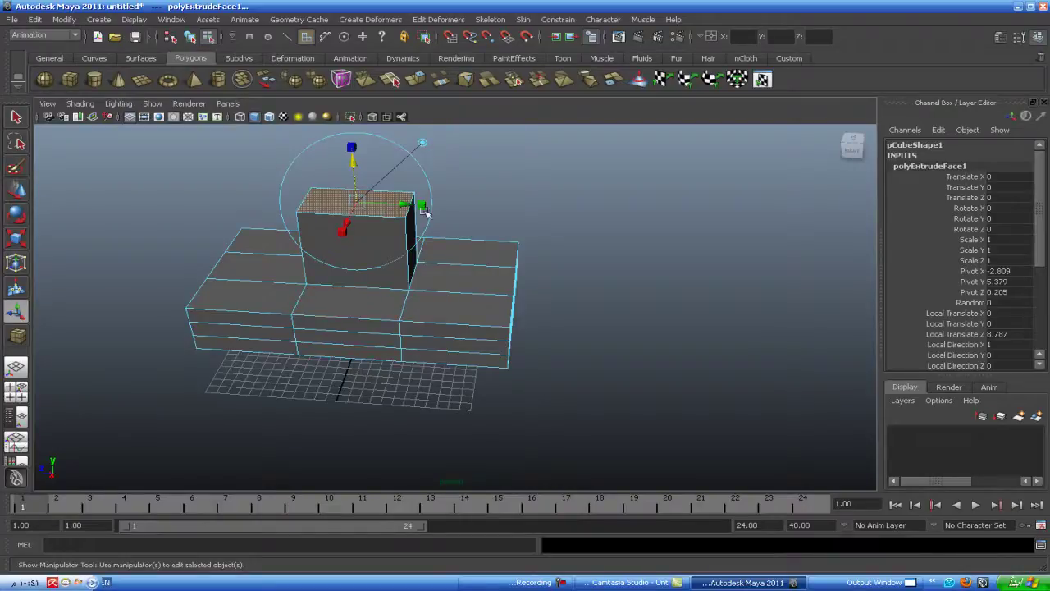
scroll(321, 342, "up", 2)
scroll(322, 335, "up", 2)
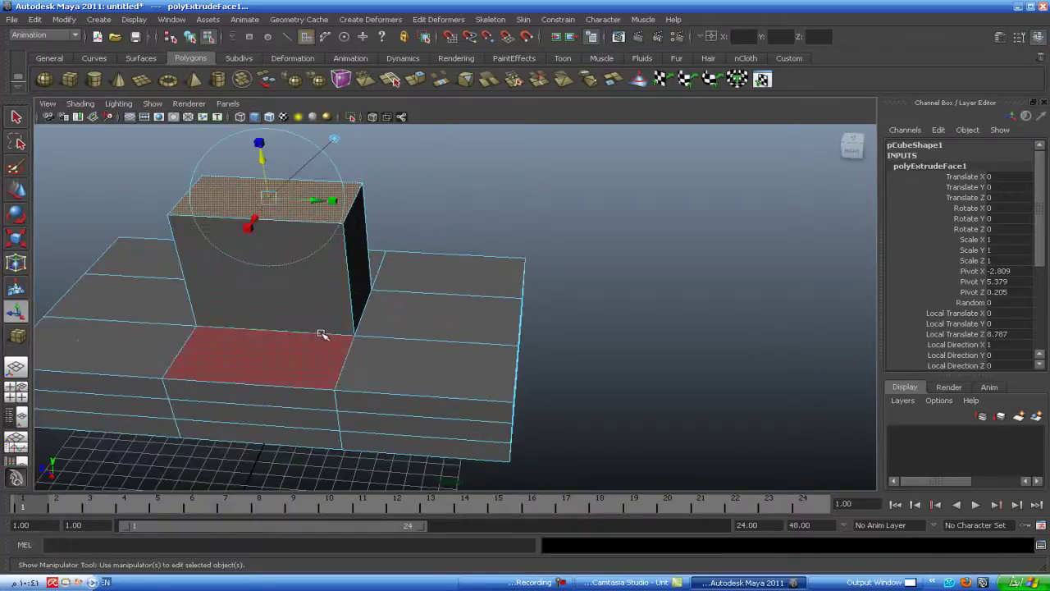
left_click(293, 276)
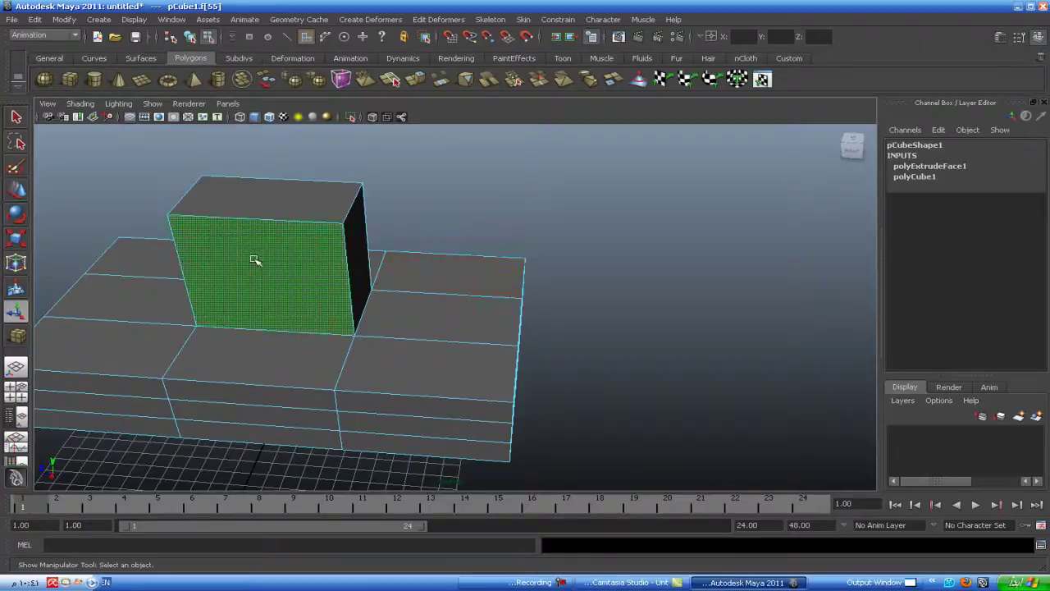
left_click_drag(417, 218, 452, 197, "alt")
mouse_move(169, 206)
left_mouse_down()
mouse_move(402, 220)
mouse_move(26, 206)
mouse_move(201, 216)
left_mouse_up()
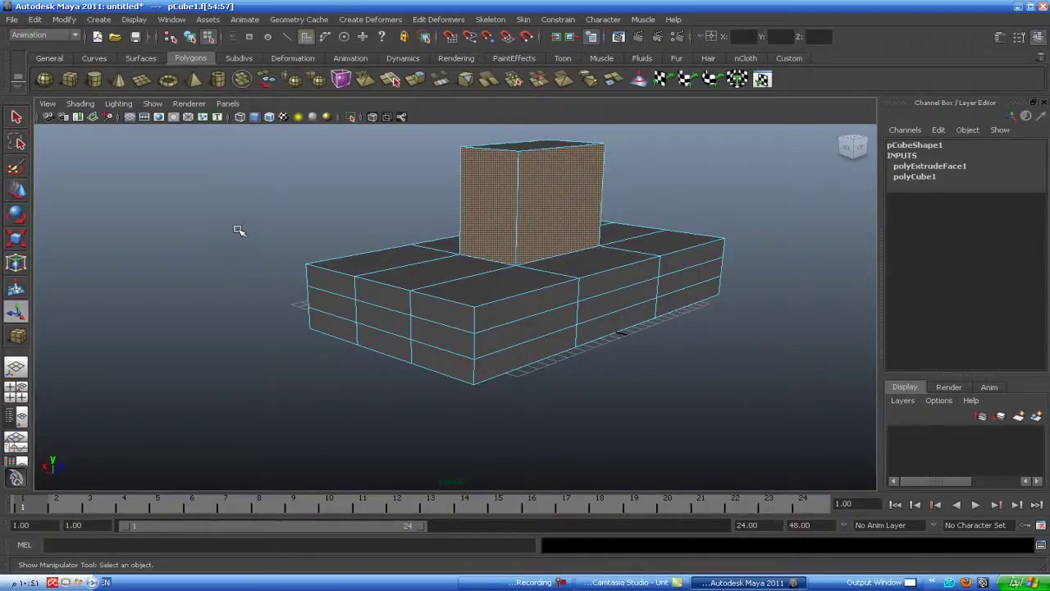
key("ctrl+z")
key("ctrl+z")
key("ctrl+z")
key("ctrl+z")
key("ctrl+z")
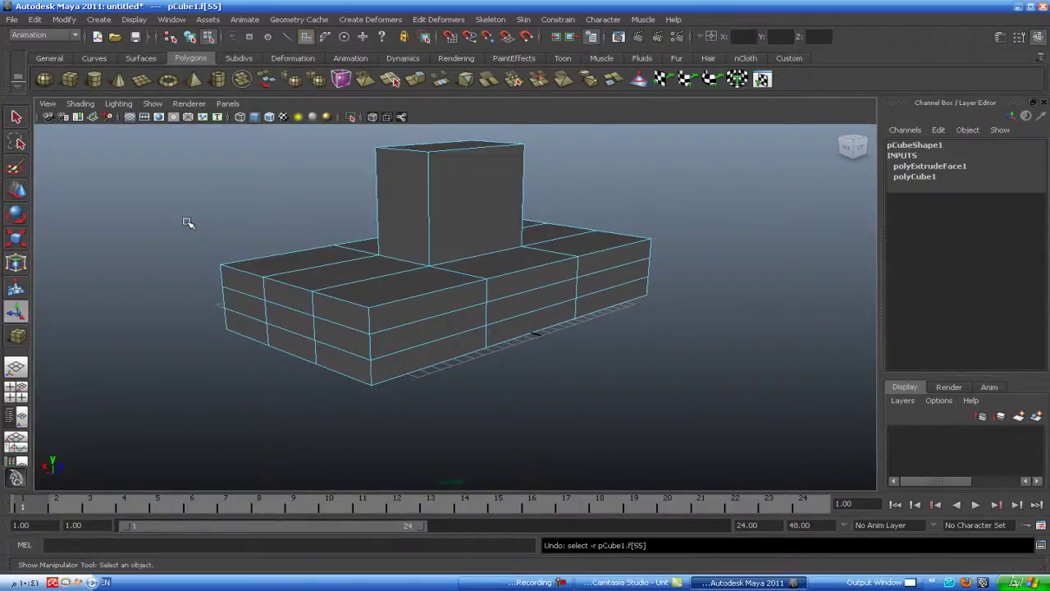
key("ctrl+z")
key("ctrl+z")
key("ctrl+z")
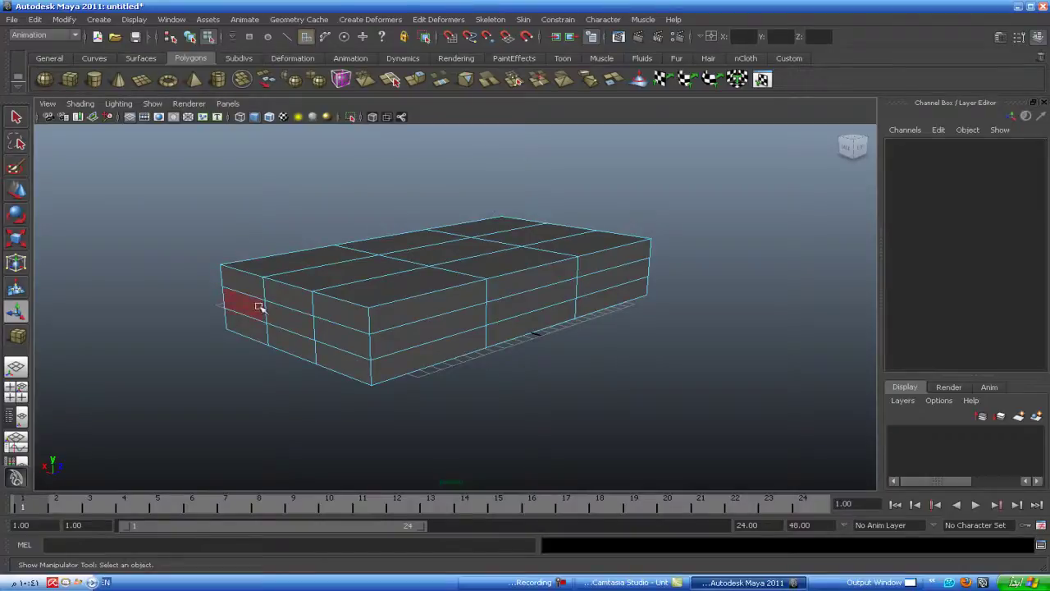
left_click(329, 310)
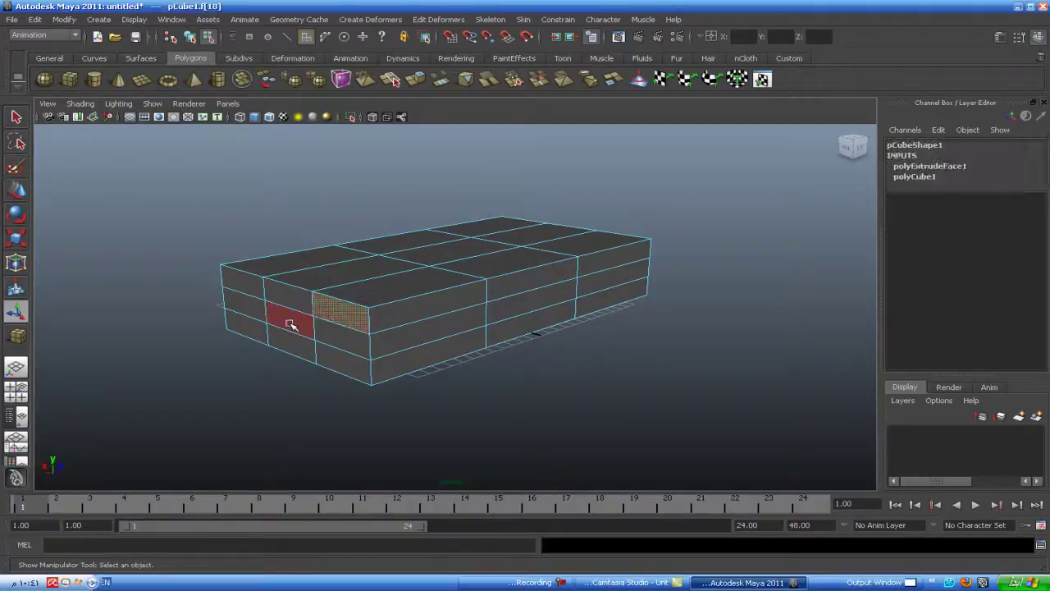
left_click(291, 324, "shift")
left_click(244, 283, "shift")
left_click(250, 334, "shift")
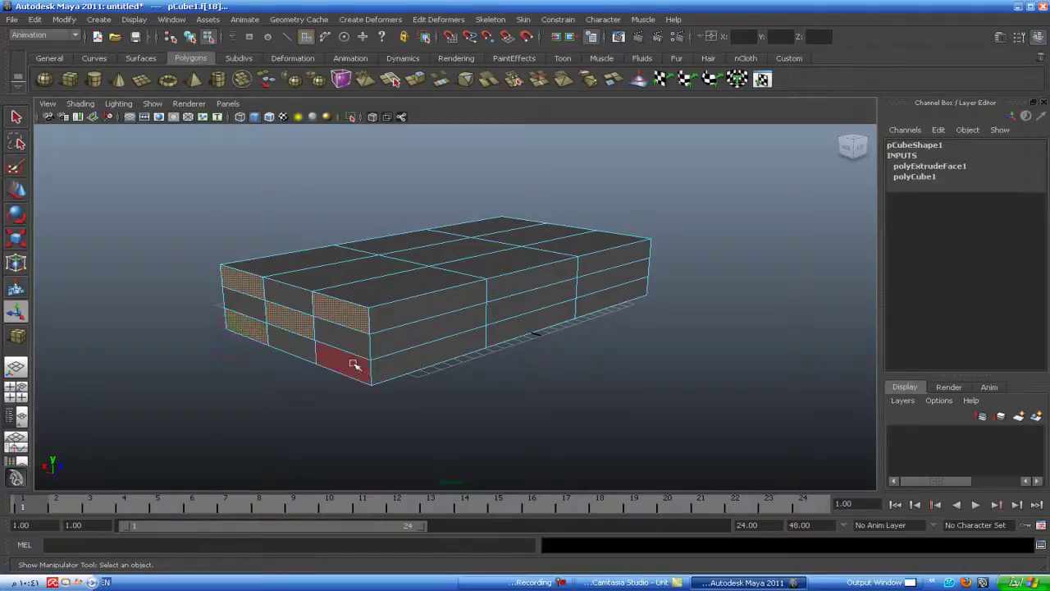
right_click_drag(341, 314, 343, 346, "shift")
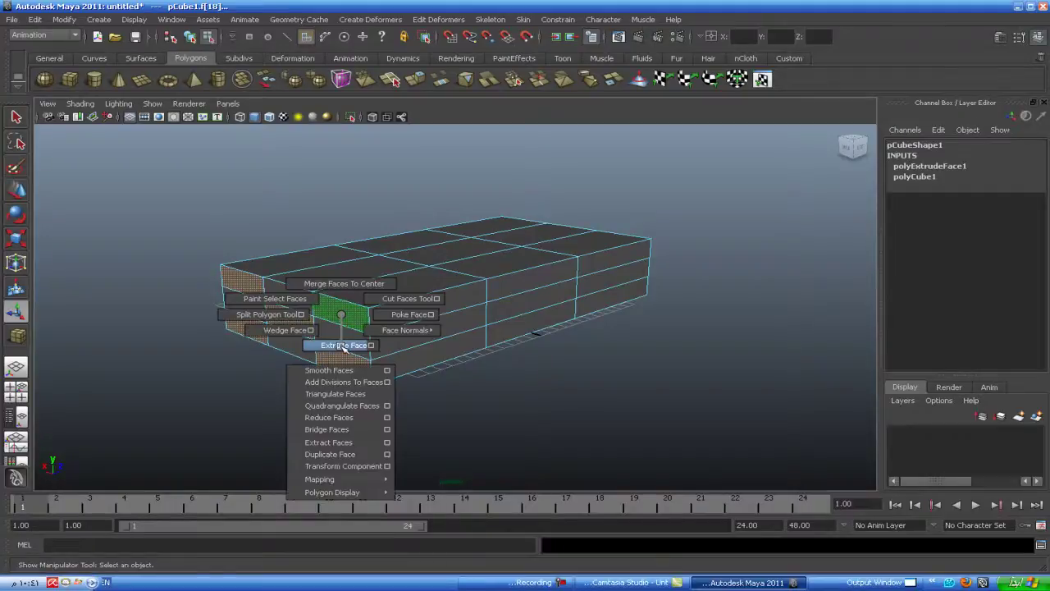
left_click_drag(300, 326, 164, 336)
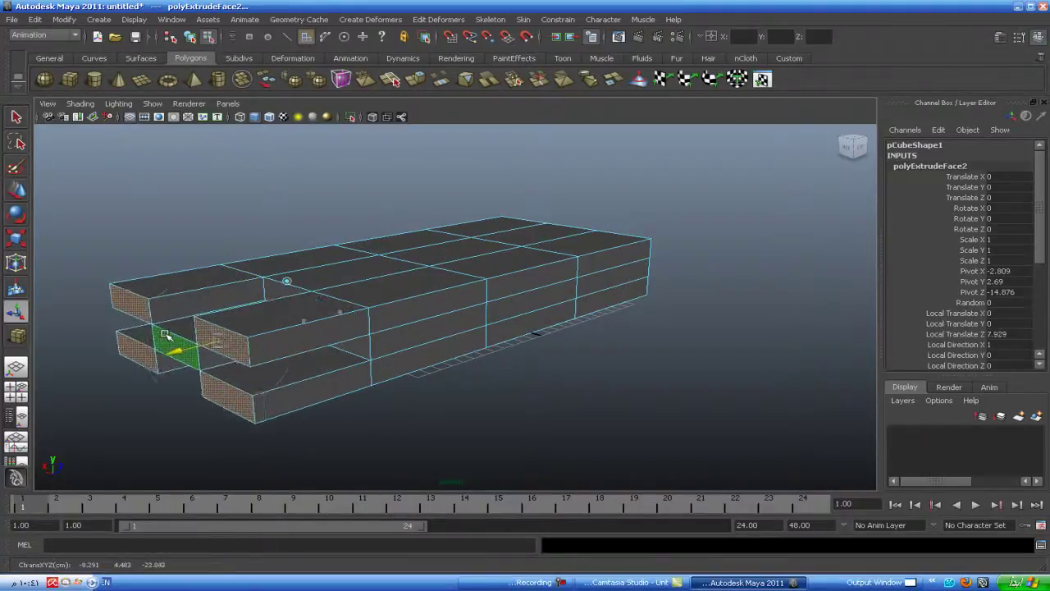
mouse_move(386, 339)
left_mouse_down("alt")
mouse_move(423, 299)
mouse_move(417, 326)
mouse_move(401, 307)
left_mouse_up("alt")
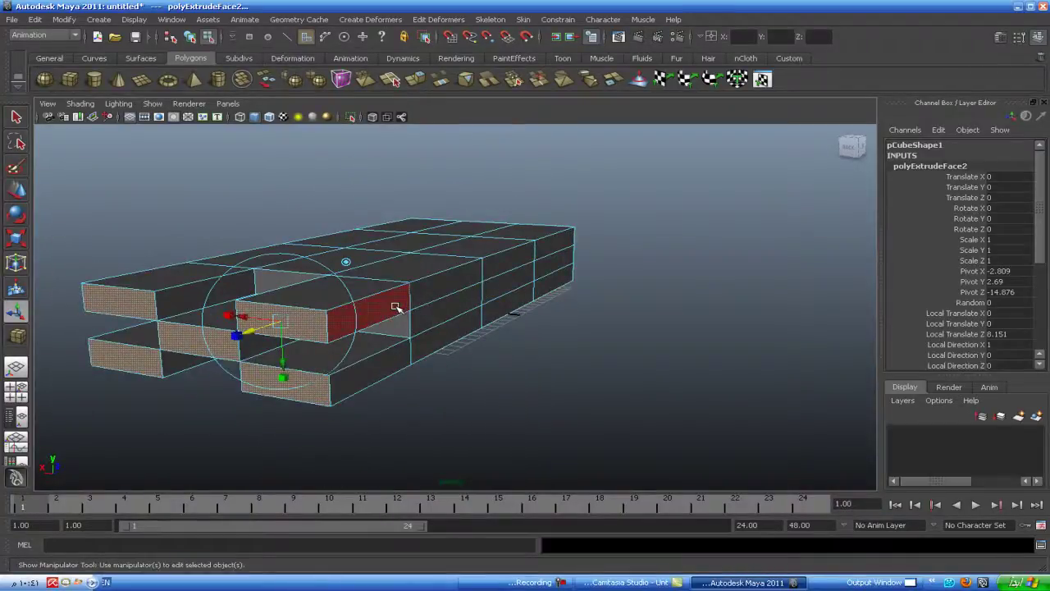
key("ctrl+z")
left_click(570, 318)
left_click_drag(570, 320, 525, 345, "alt")
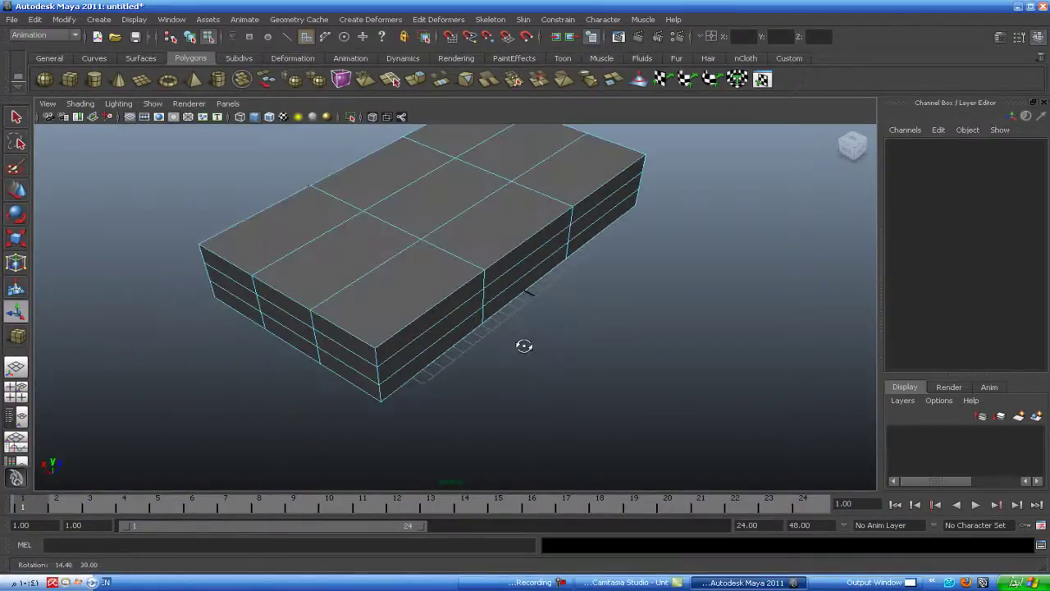
Step: Extrude the slab's centre top face upward into a tall block
left_click(403, 198)
left_click_drag(403, 200, 379, 271, "alt")
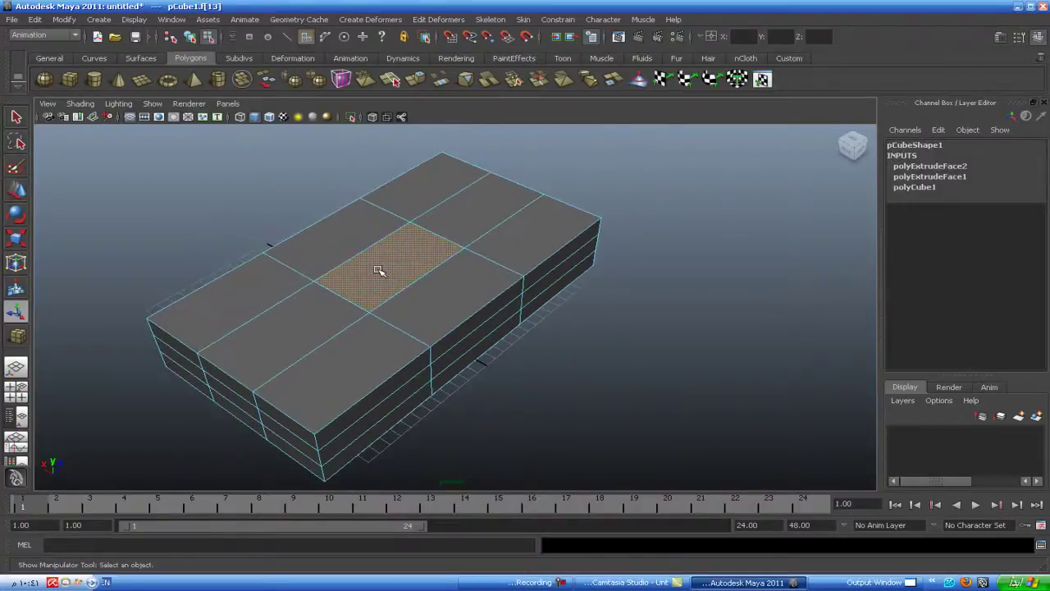
left_click(379, 271)
right_click_drag(379, 272, 375, 297, "shift")
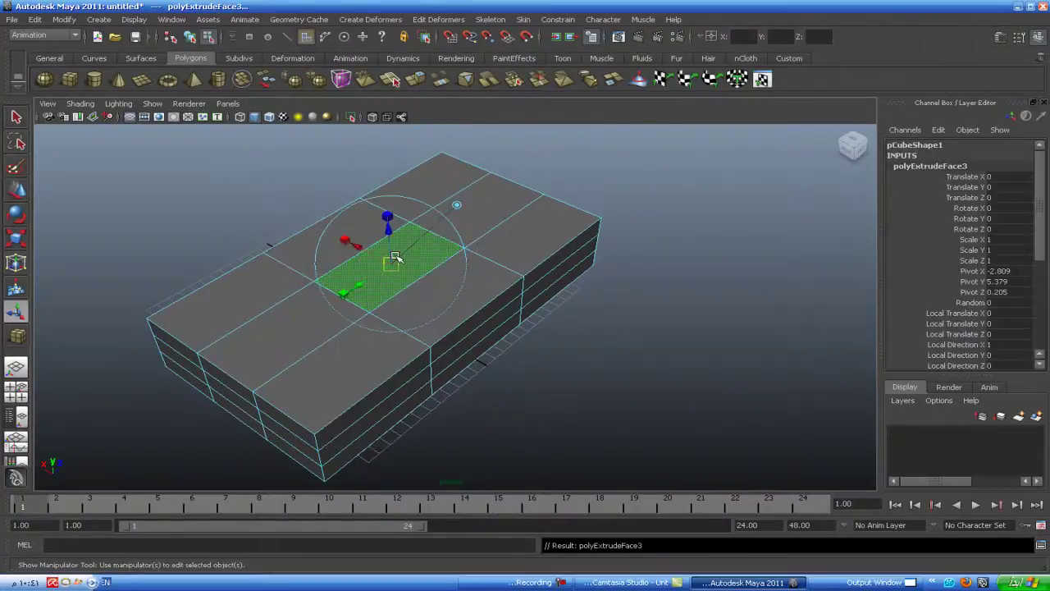
scroll(459, 295, "down", 3)
mouse_move(446, 293)
left_mouse_down("alt")
mouse_move(394, 299)
mouse_move(382, 279)
mouse_move(369, 178)
mouse_move(358, 174)
mouse_move(387, 183)
left_mouse_up("alt")
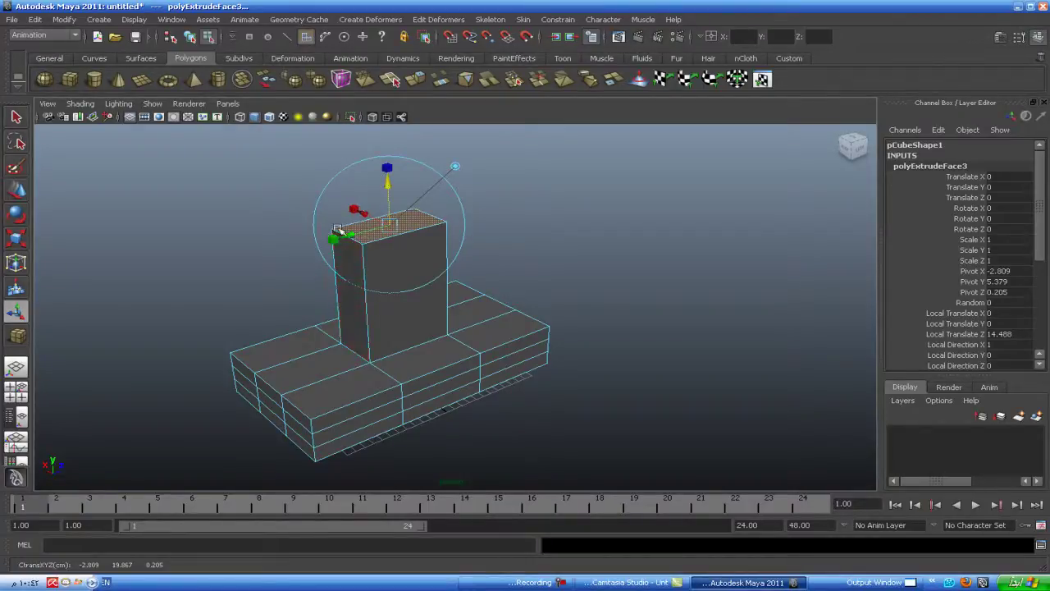
Step: Try enlarging the column's top face slightly with the Scale tool, then undo
left_click(334, 239)
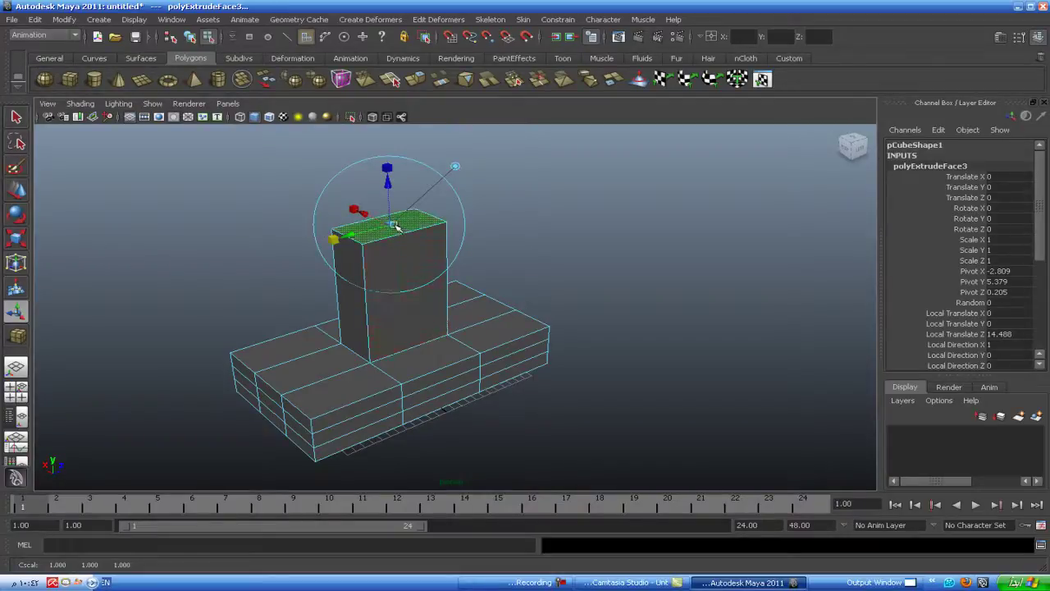
left_click_drag(393, 224, 393, 237)
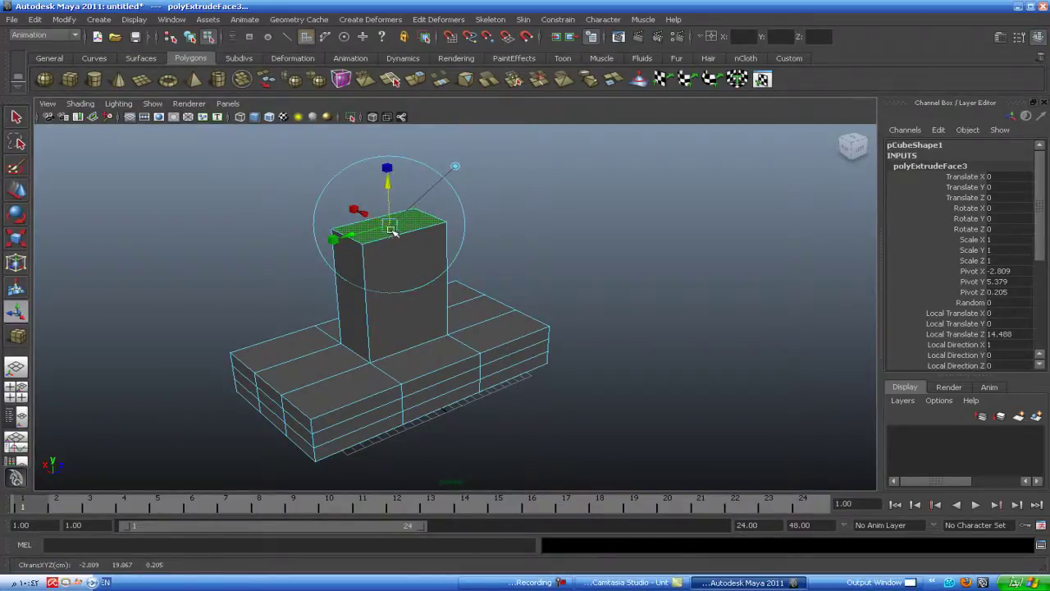
scroll(390, 229, "up", 2)
scroll(384, 225, "up", 3)
scroll(369, 205, "down", 3)
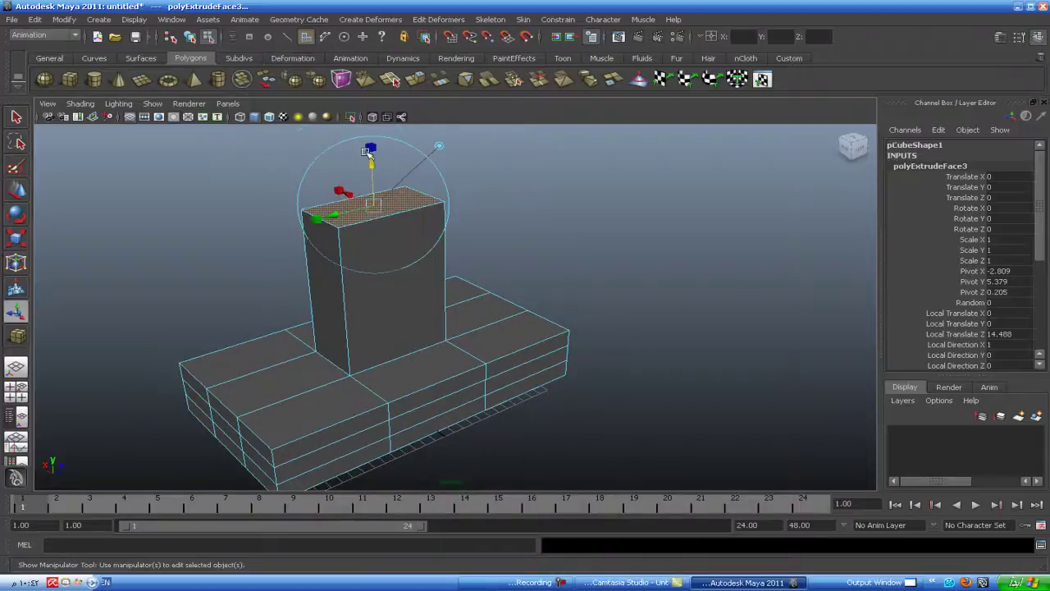
left_click(321, 222)
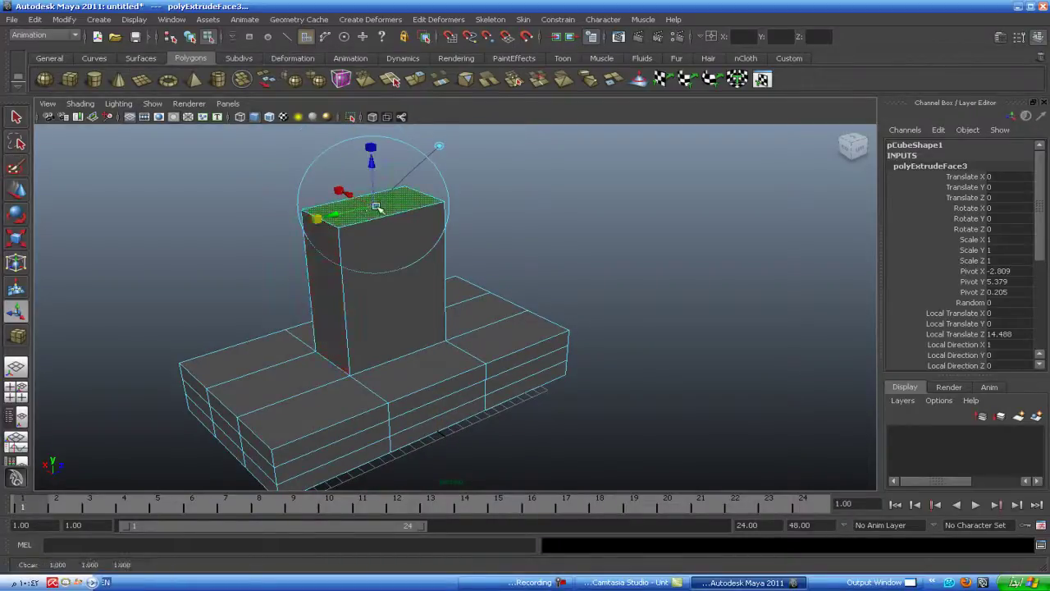
mouse_move(377, 206)
left_mouse_down()
mouse_move(378, 223)
mouse_move(447, 199)
left_mouse_up()
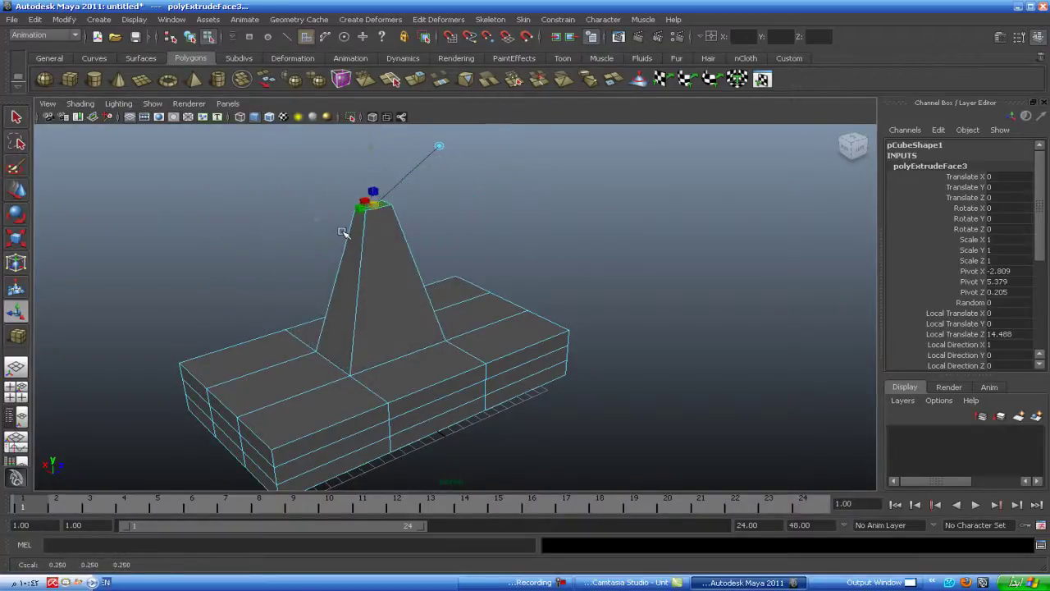
key("ctrl+z")
key("ctrl+z")
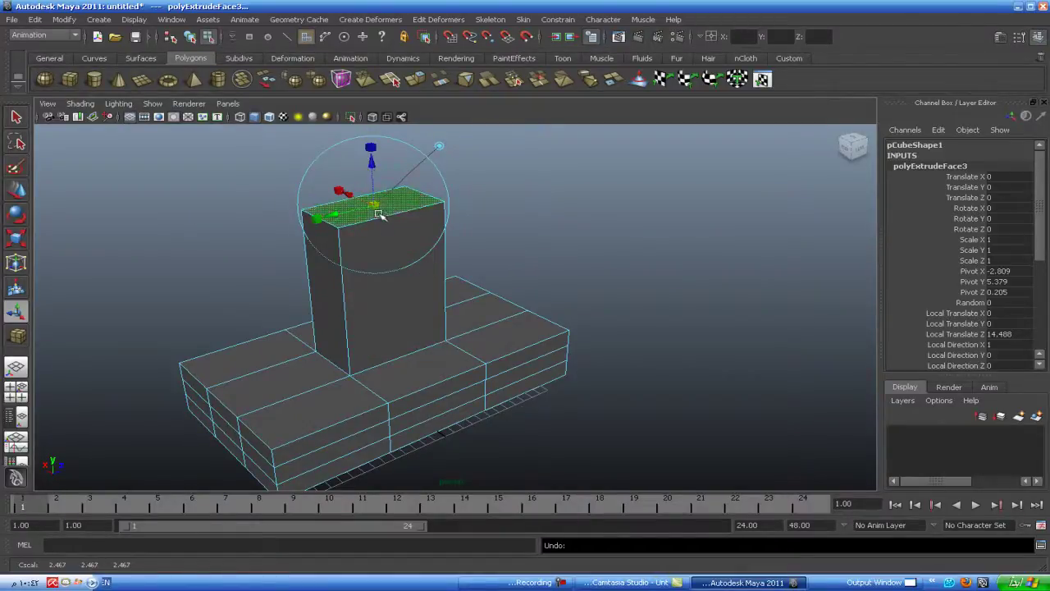
Step: Try tilting and flaring the column top with the manipulator, undoing each trial
left_click(372, 163)
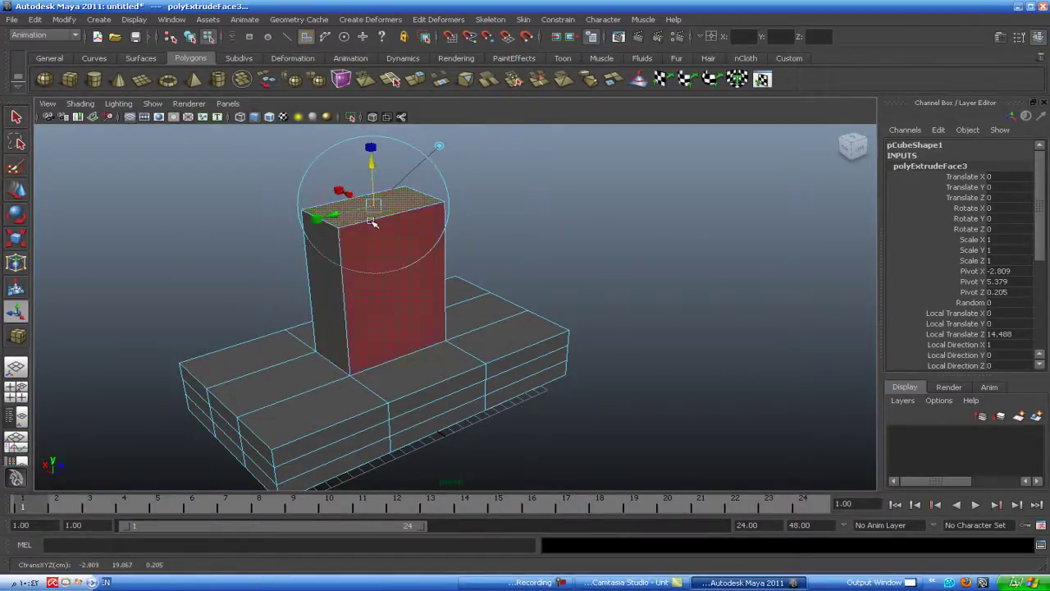
left_click_drag(370, 161, 359, 175)
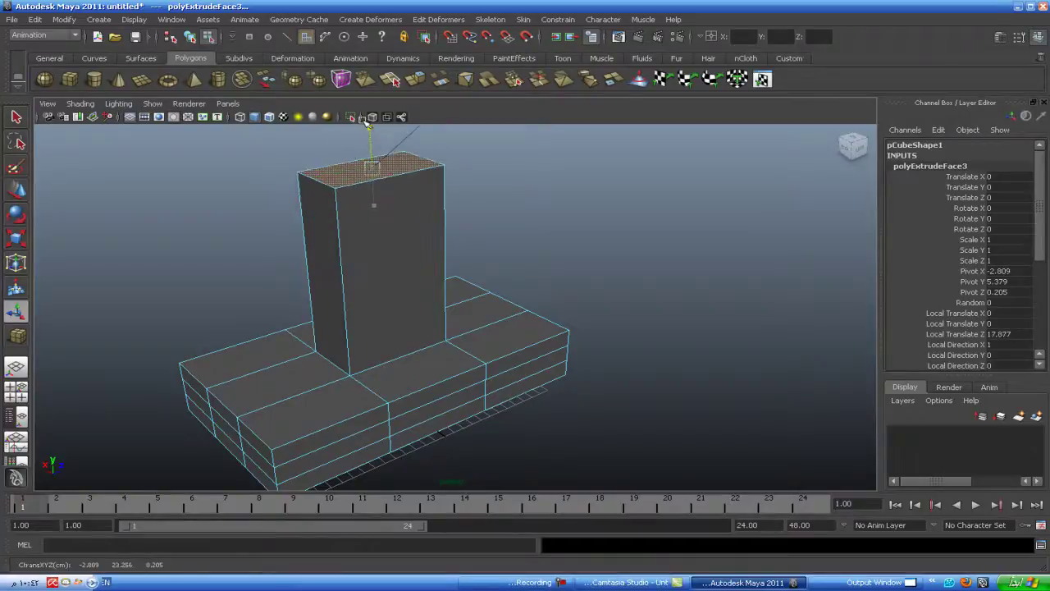
left_click_drag(325, 225, 462, 211)
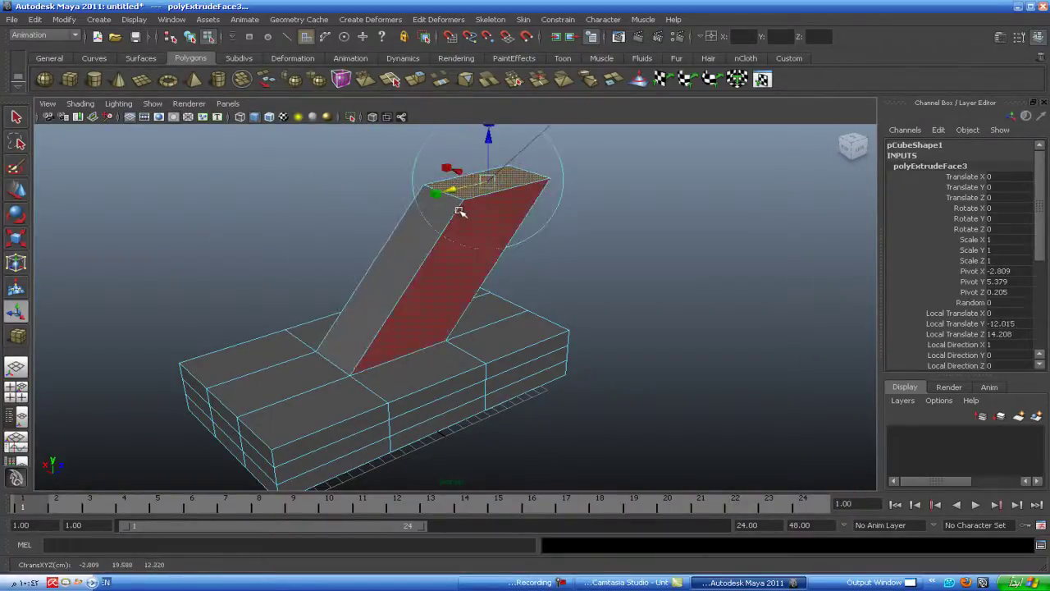
key("ctrl+z")
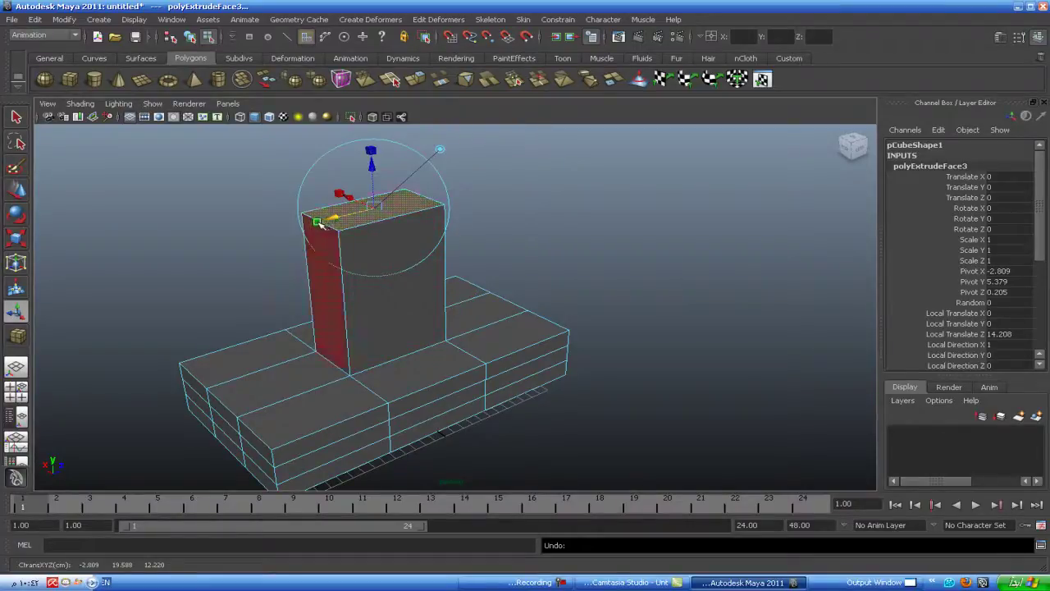
mouse_move(319, 227)
left_mouse_down()
mouse_move(157, 258)
mouse_move(234, 303)
mouse_move(328, 295)
mouse_move(378, 261)
mouse_move(152, 295)
mouse_move(217, 297)
mouse_move(200, 333)
left_mouse_up()
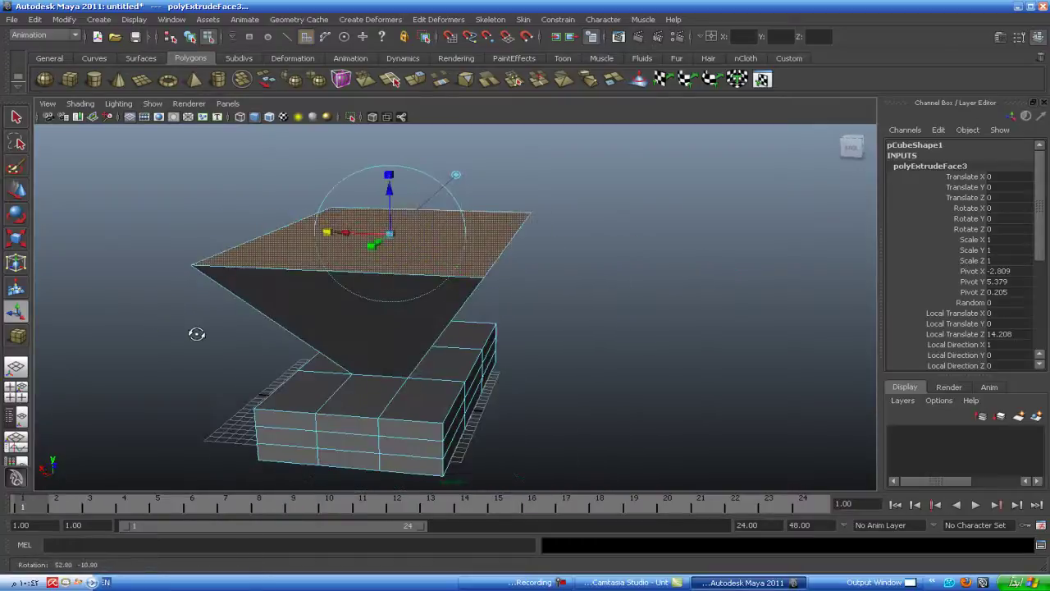
key("ctrl+z")
Step: Try scaling the top face up greatly, undo it, and step back through the history
left_click_drag(391, 277, 259, 323, "alt")
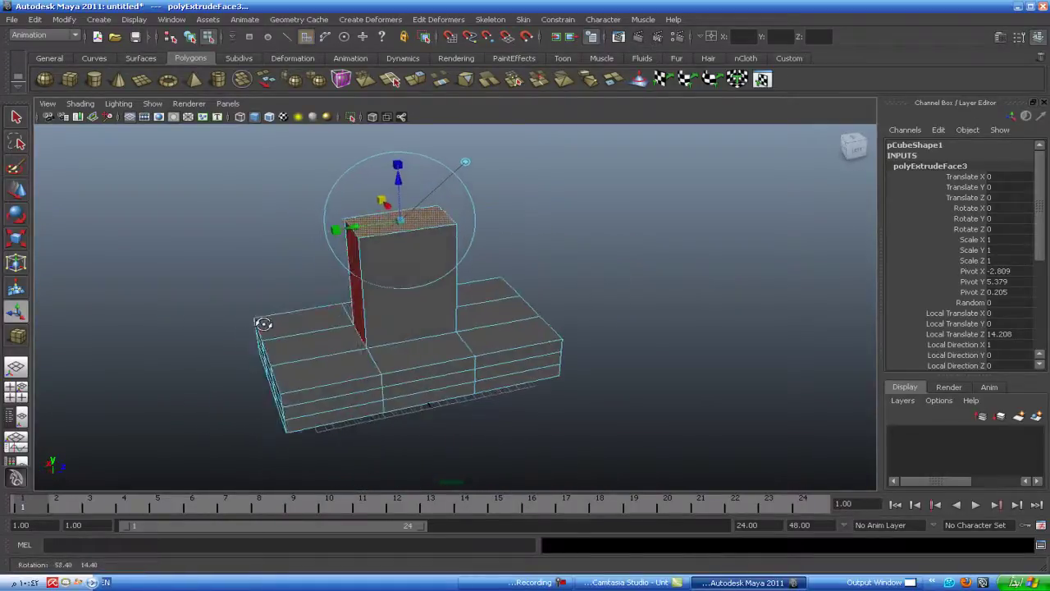
key("r")
left_click_drag(405, 220, 462, 211)
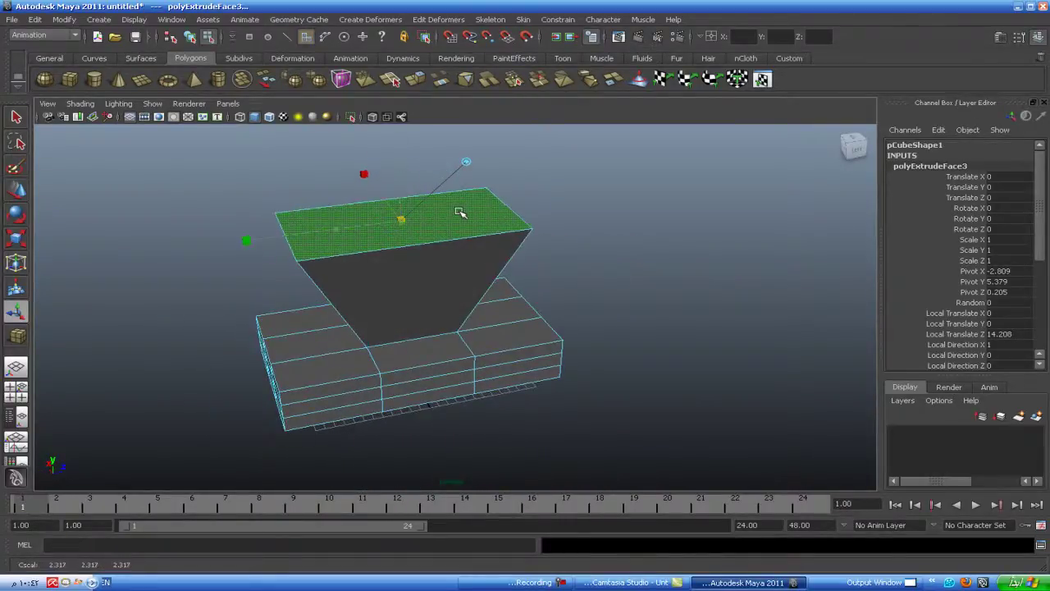
key("ctrl+z")
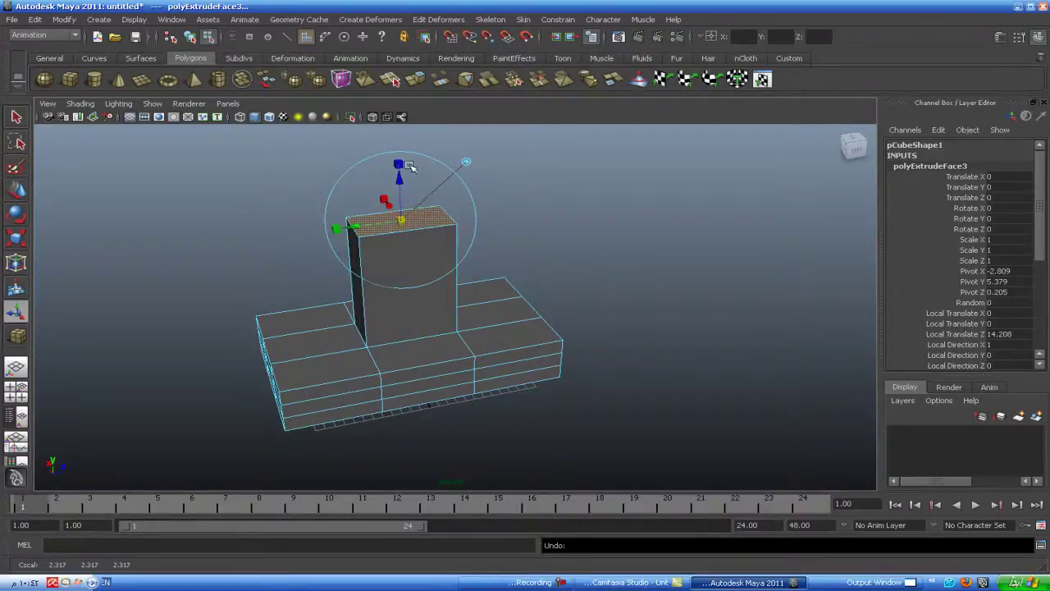
left_click(399, 162)
left_click(402, 179)
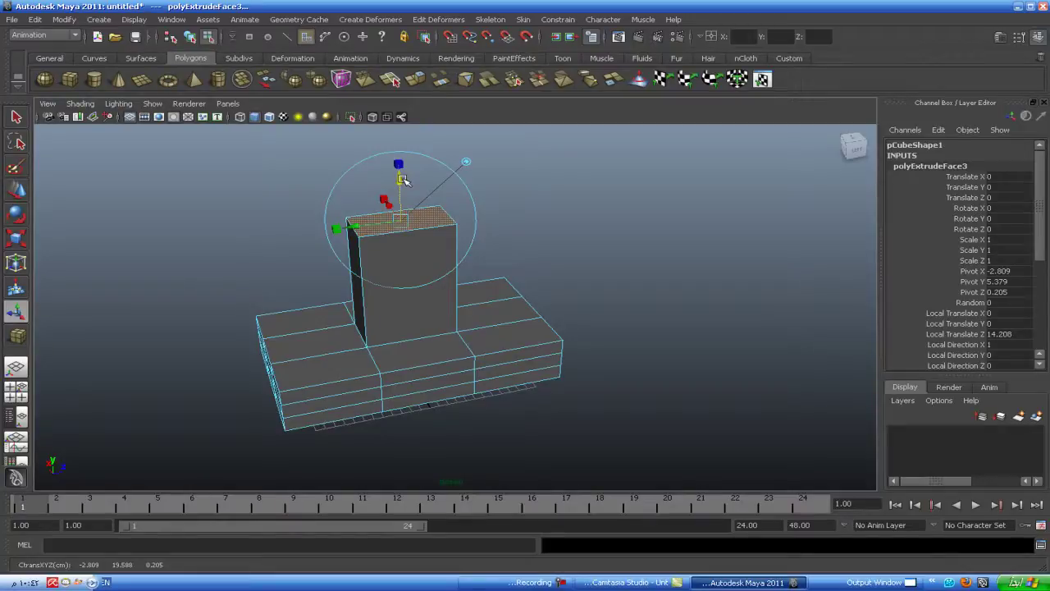
key("ctrl+z")
key("ctrl+z")
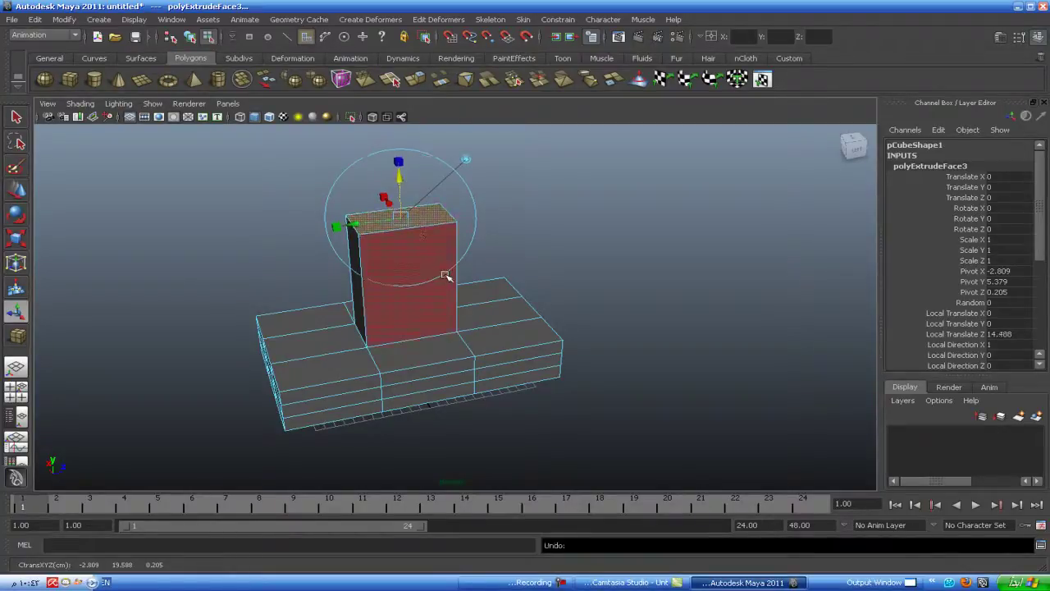
key("ctrl+z")
Step: Select the right and middle top faces of the slab
left_click(472, 240)
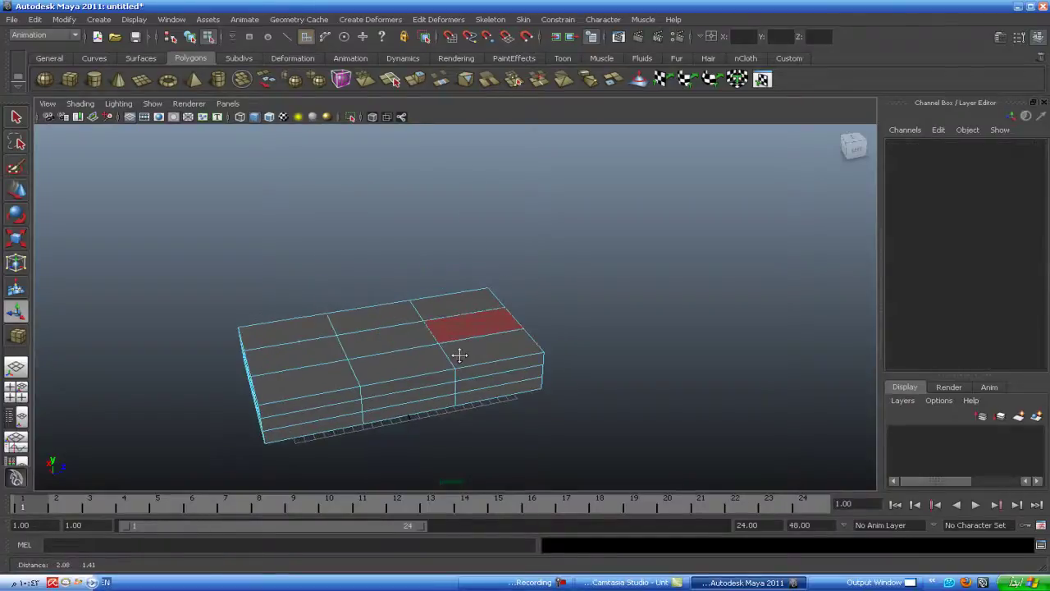
left_click(468, 321)
left_click(394, 324, "shift")
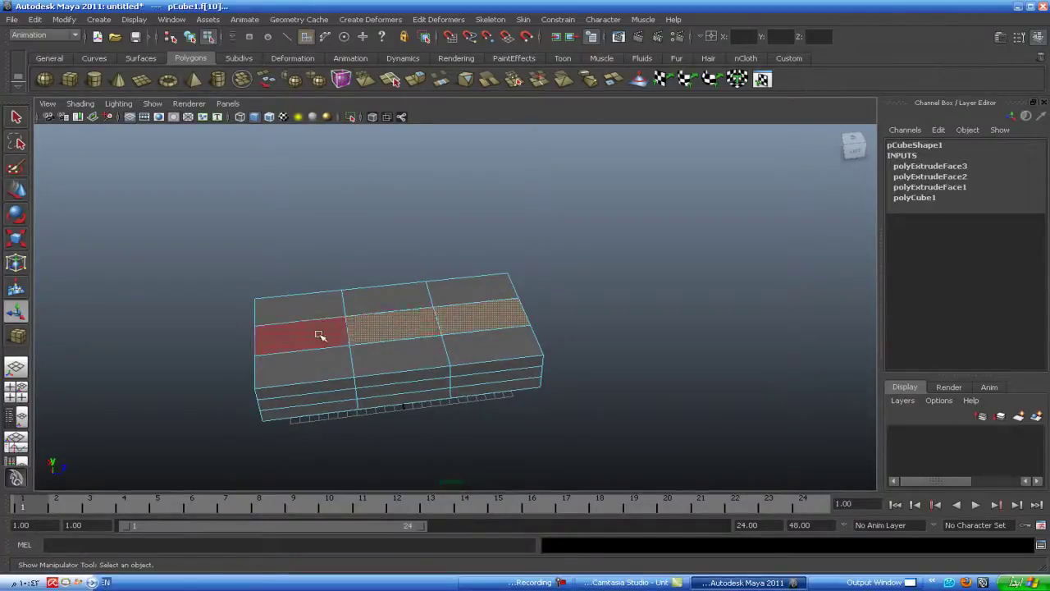
left_click(316, 332, "shift")
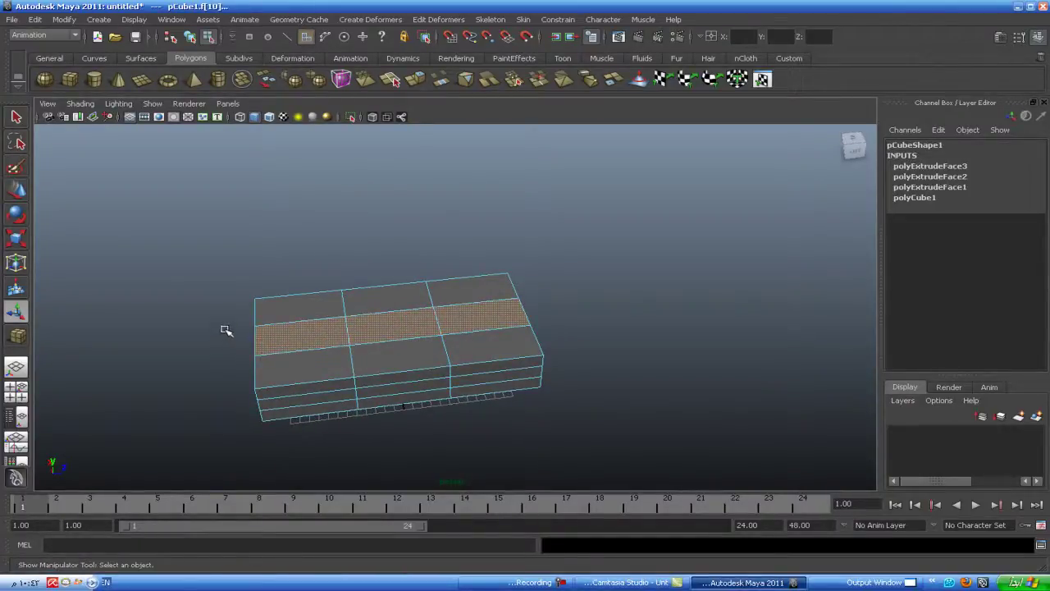
left_click(482, 312)
left_click(399, 321)
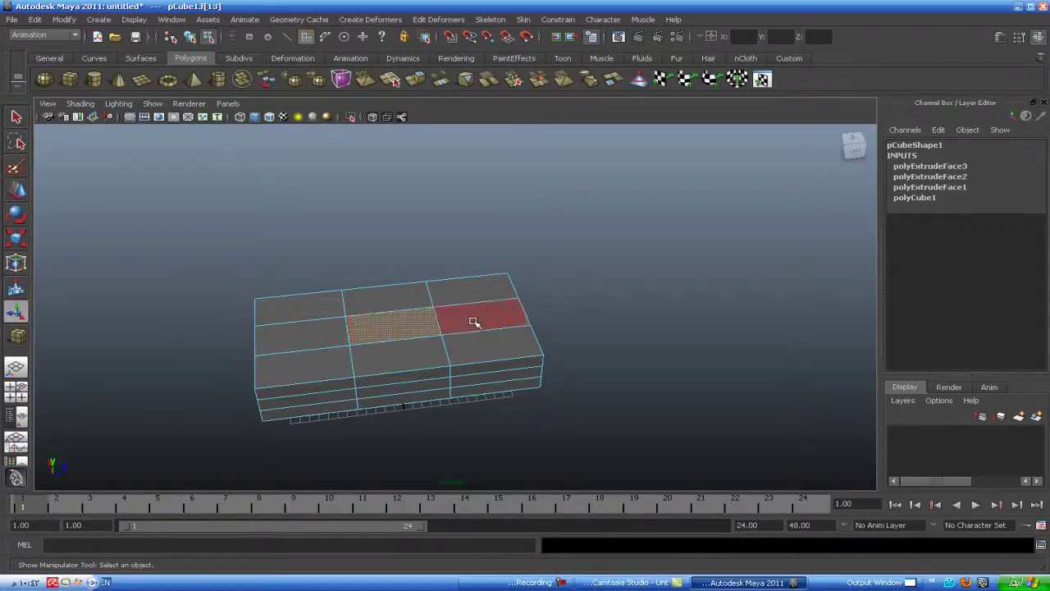
left_click(474, 322)
left_click(370, 330, "shift")
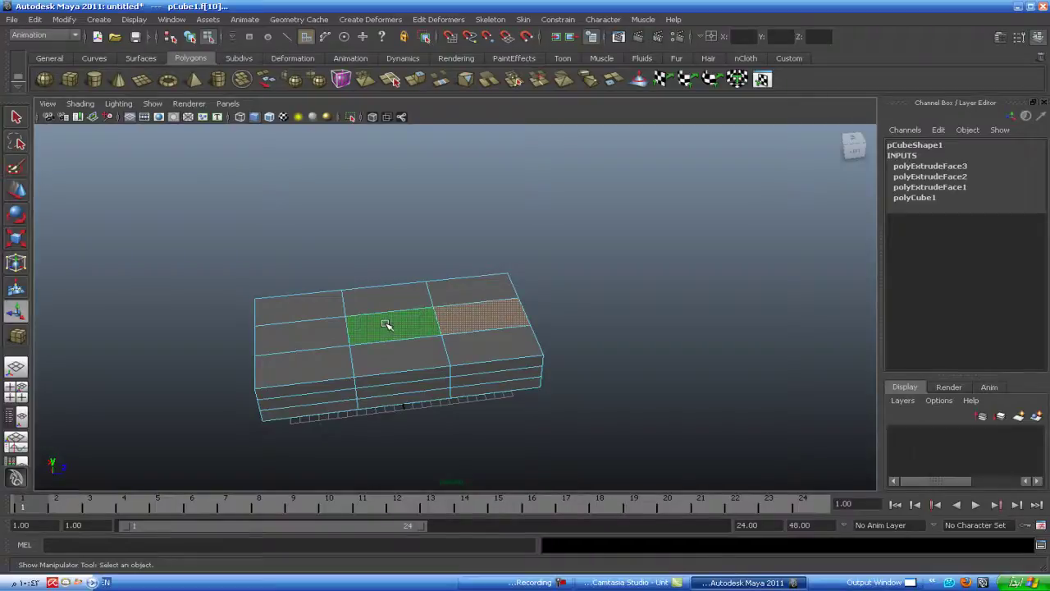
Step: Extrude both faces together into a tall block at local translate Z 15.301
right_click_drag(386, 325, 382, 351, "shift")
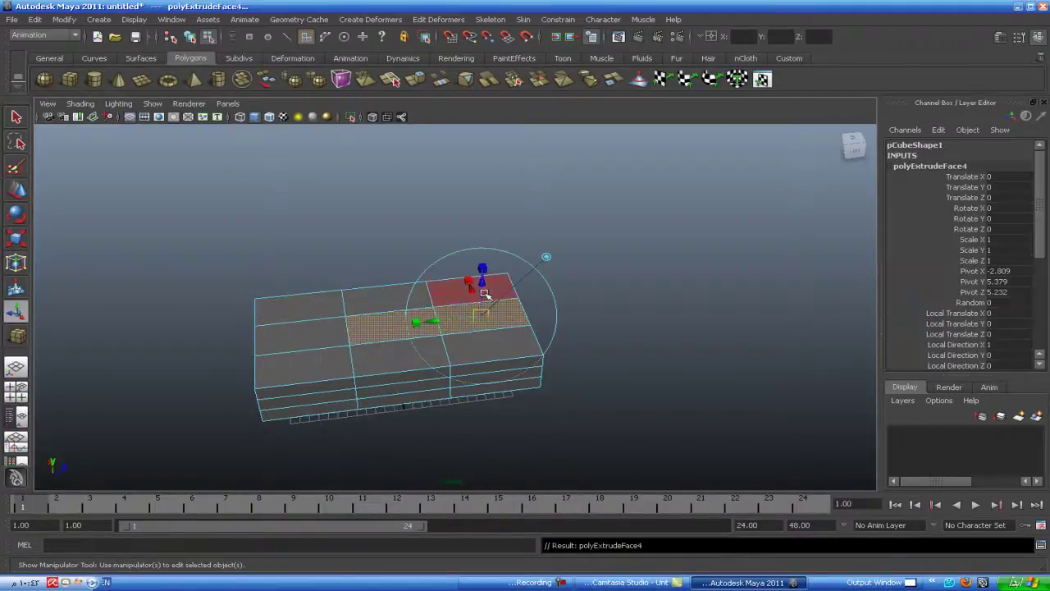
left_click_drag(485, 294, 479, 197)
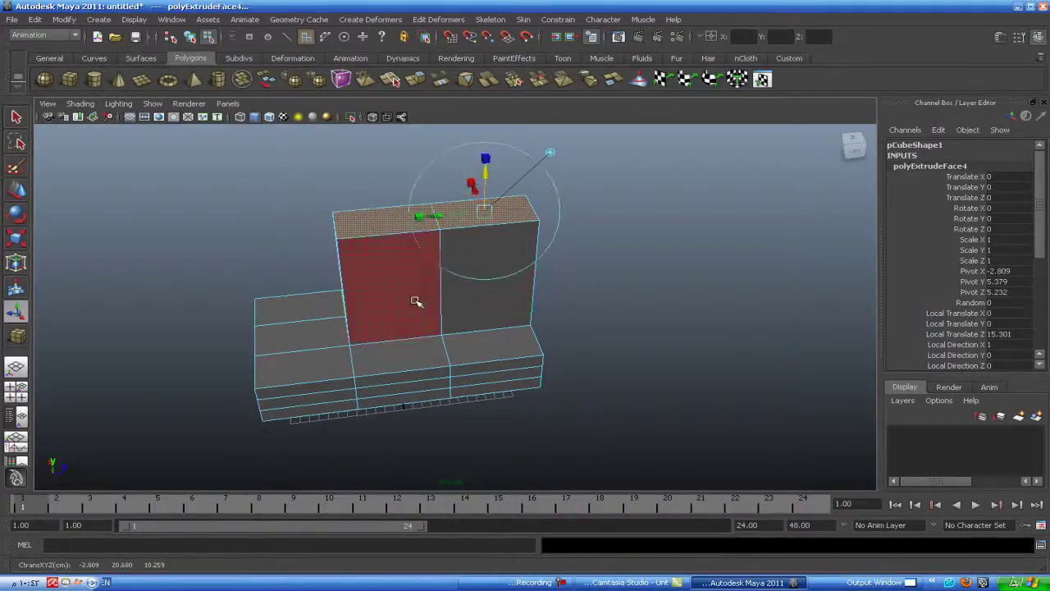
mouse_move(416, 302)
left_mouse_down("alt")
mouse_move(382, 345)
mouse_move(352, 323)
left_mouse_up("alt")
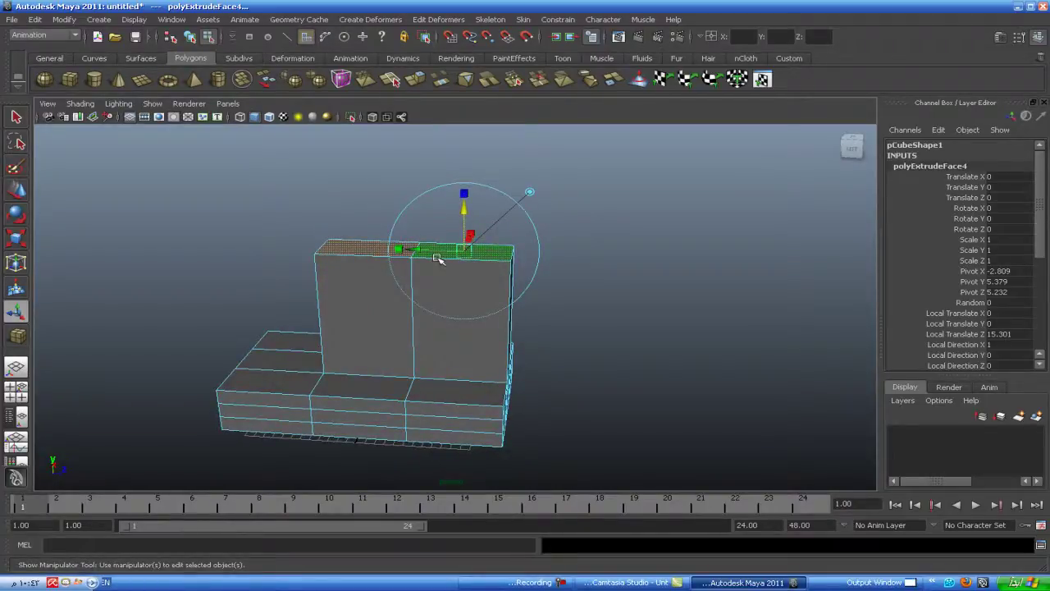
left_click(591, 291)
left_click(491, 256)
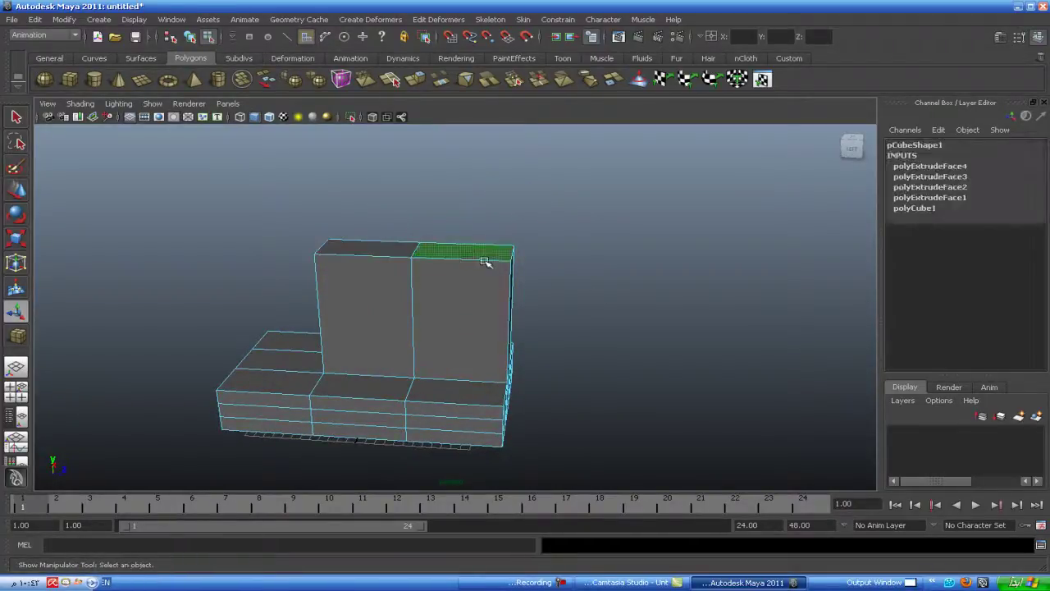
Step: Scale each tower's top face inward so the block tapers into two peaks
left_click(18, 242)
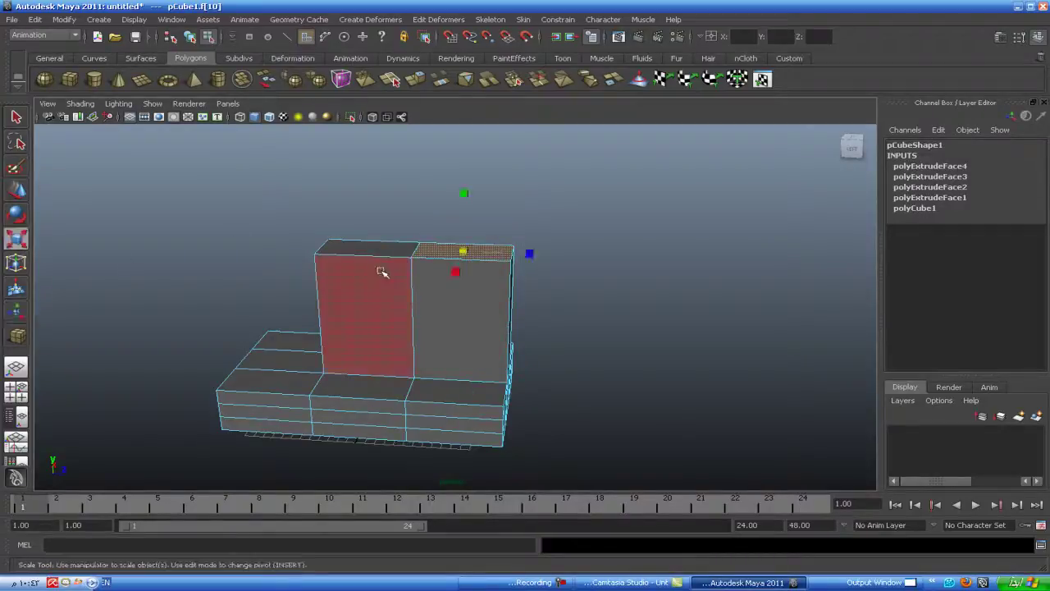
mouse_move(464, 251)
left_mouse_down()
mouse_move(457, 263)
mouse_move(322, 265)
mouse_move(293, 298)
mouse_move(300, 271)
left_mouse_up()
left_click(394, 247)
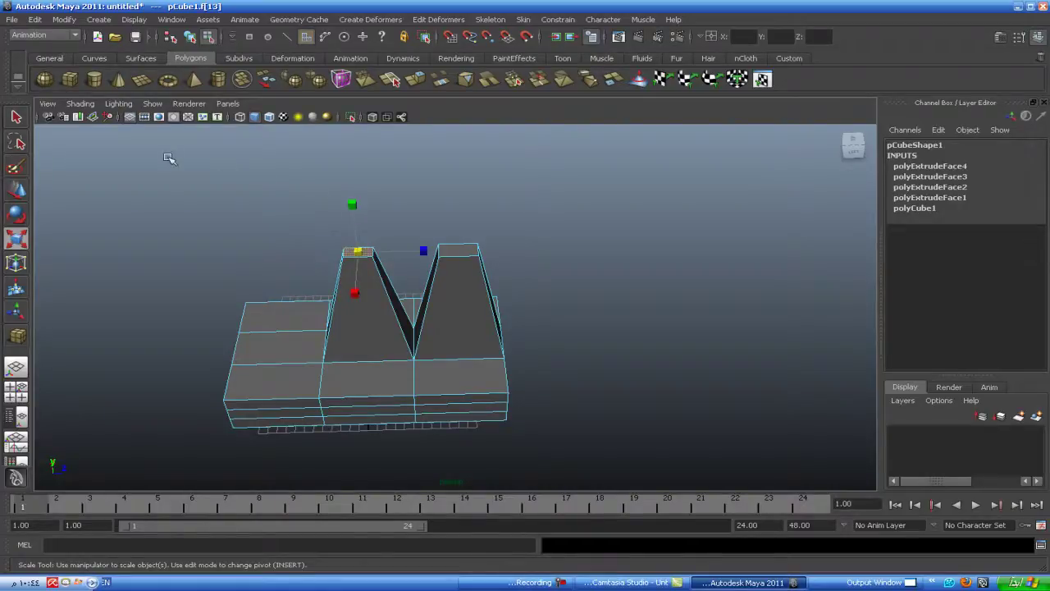
Step: Select the lower side faces on the front of the base
left_click_drag(355, 359, 347, 361, "alt")
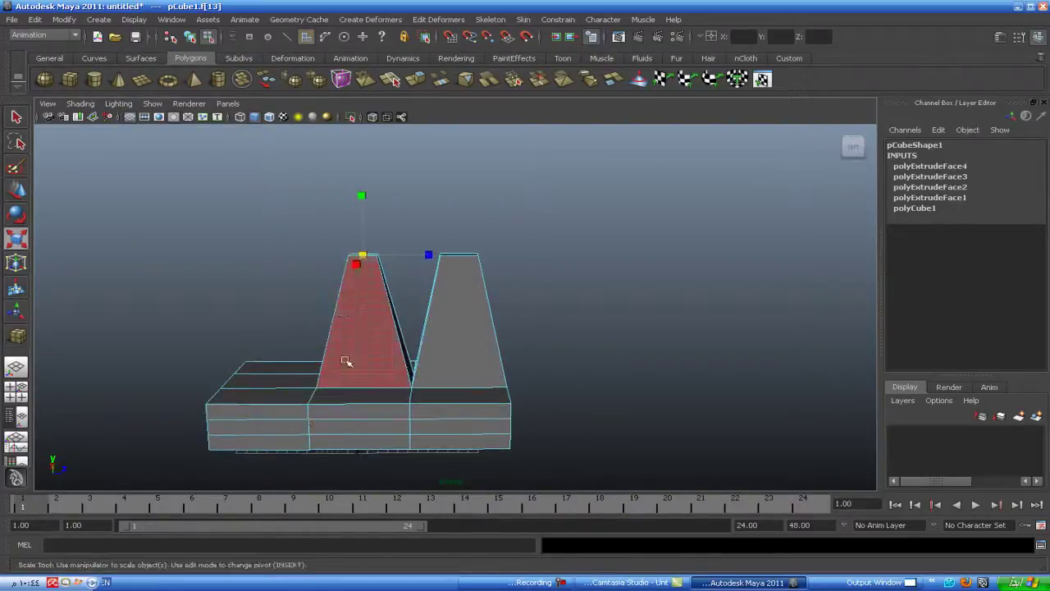
left_click(343, 413)
left_click(351, 427)
mouse_move(504, 429)
left_mouse_down("alt")
mouse_move(591, 370)
mouse_move(493, 399)
left_mouse_up("alt")
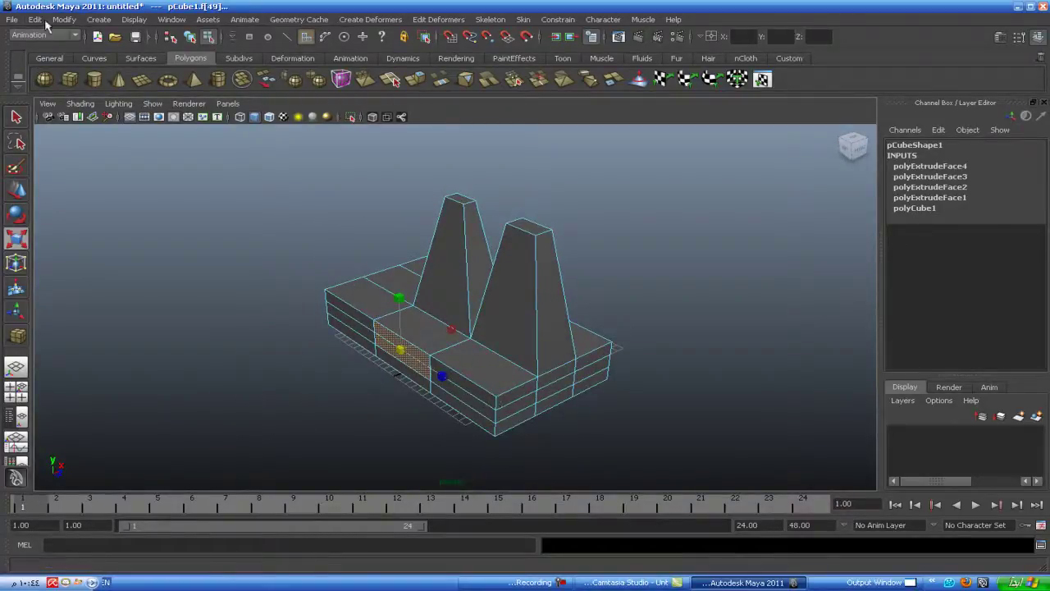
Step: Switch the menu set to Polygons and extrude the selected base side faces
left_click(37, 36)
left_click(36, 56)
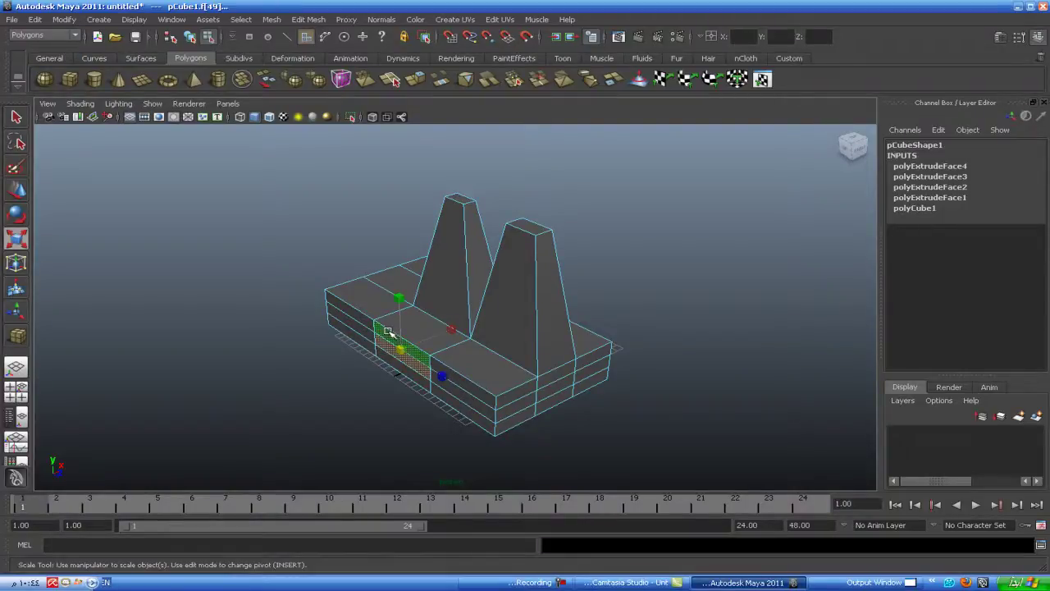
right_click_drag(387, 331, 389, 365, "shift")
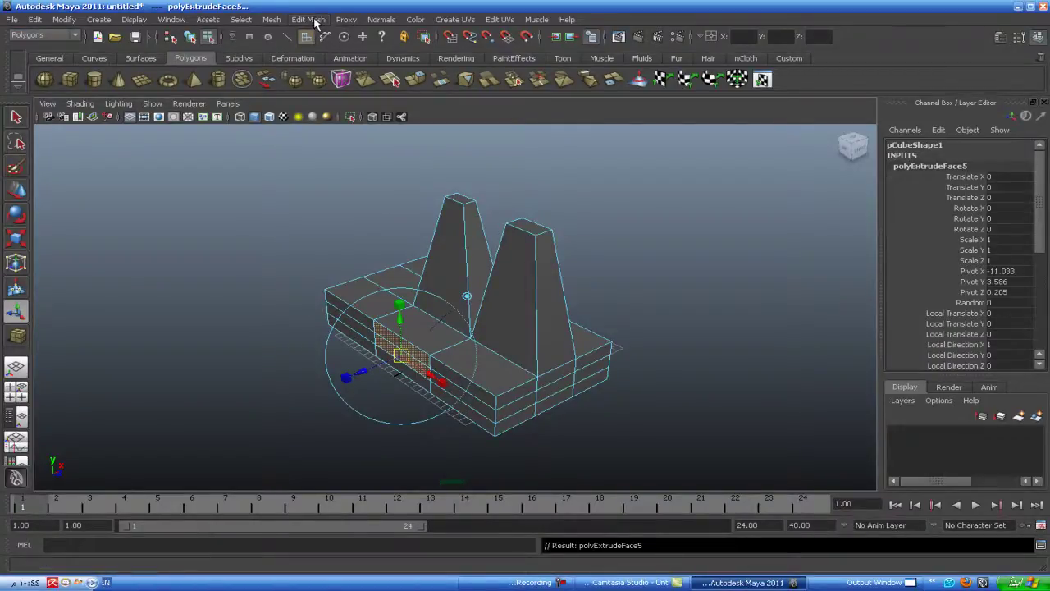
Step: Turn off Keep Faces Together in the Edit Mesh menu
left_click(308, 19)
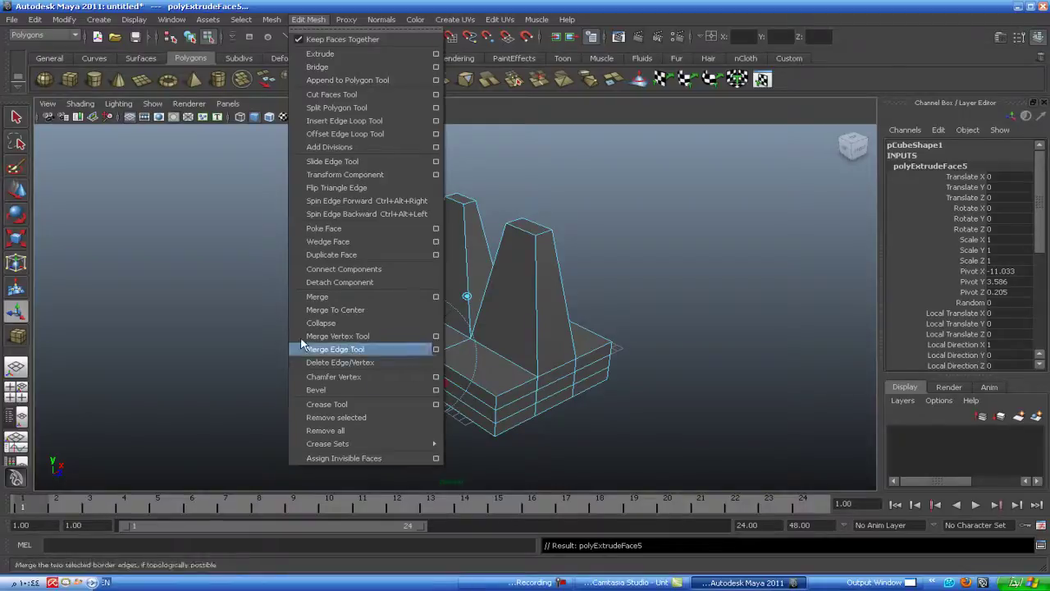
left_click(386, 350)
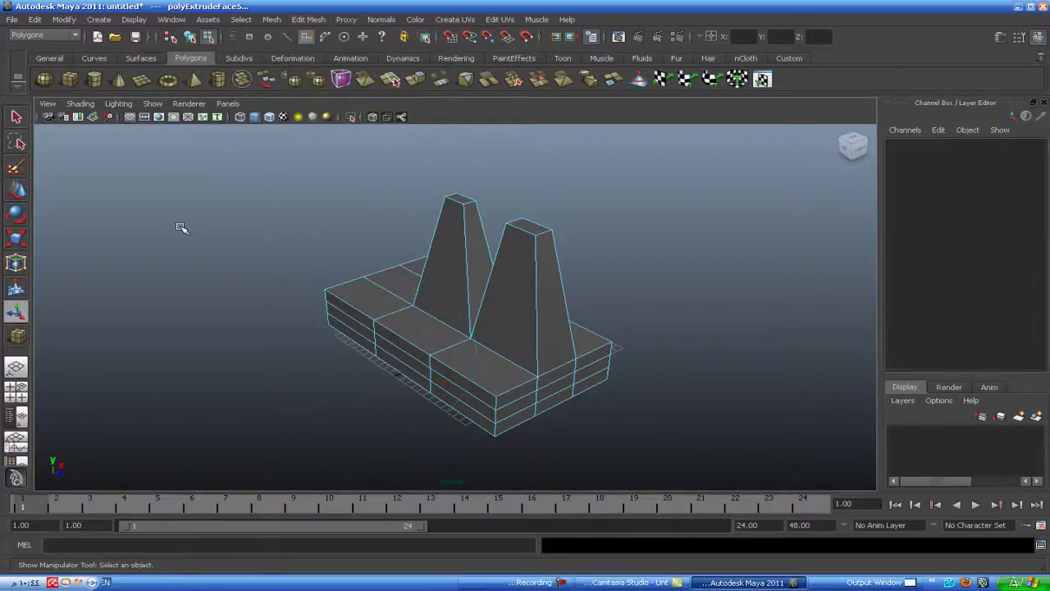
left_click(308, 19)
left_click(697, 234)
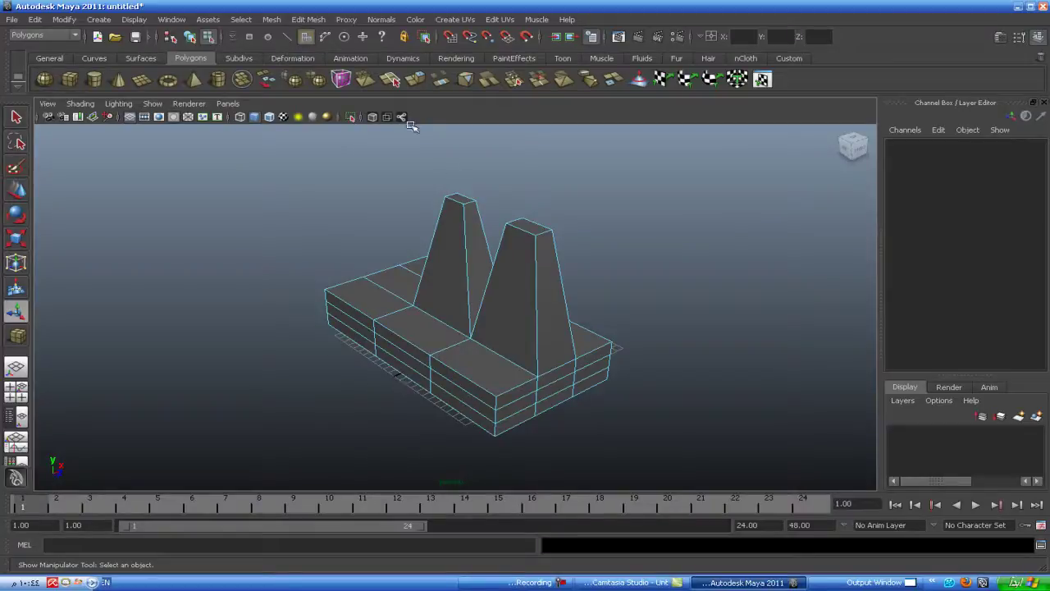
left_click(309, 19)
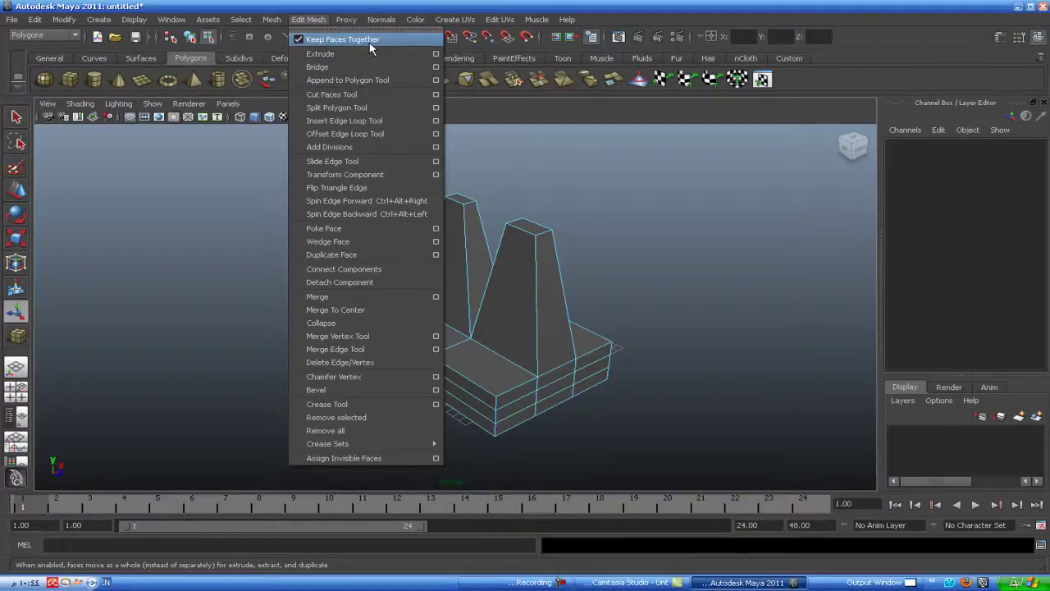
left_click(299, 40)
left_click(309, 19)
left_click(303, 39)
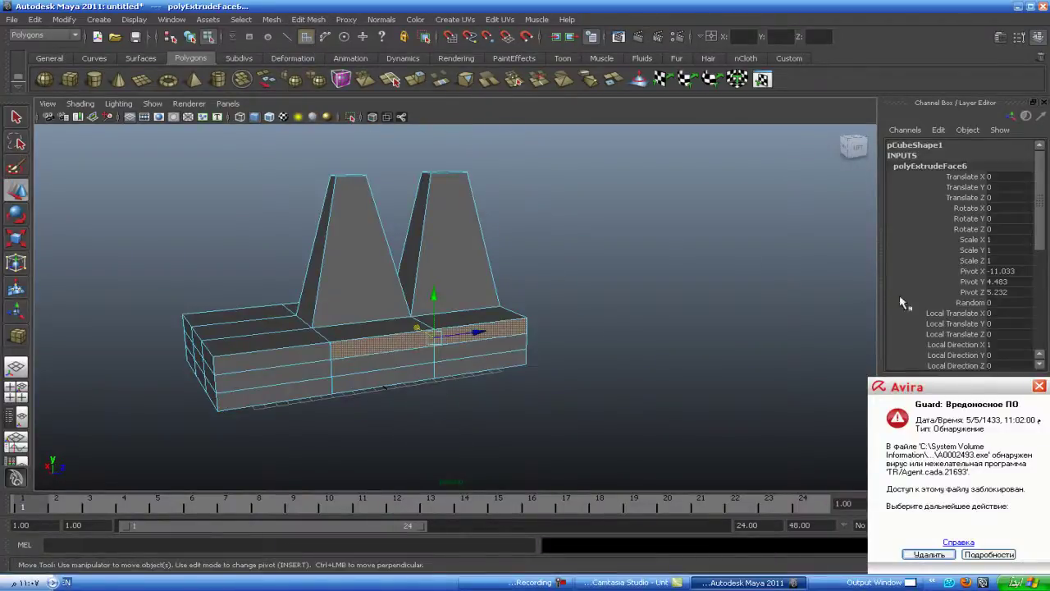
Step: Dismiss the antivirus alert and bring the two towers into close front view
left_click(1040, 386)
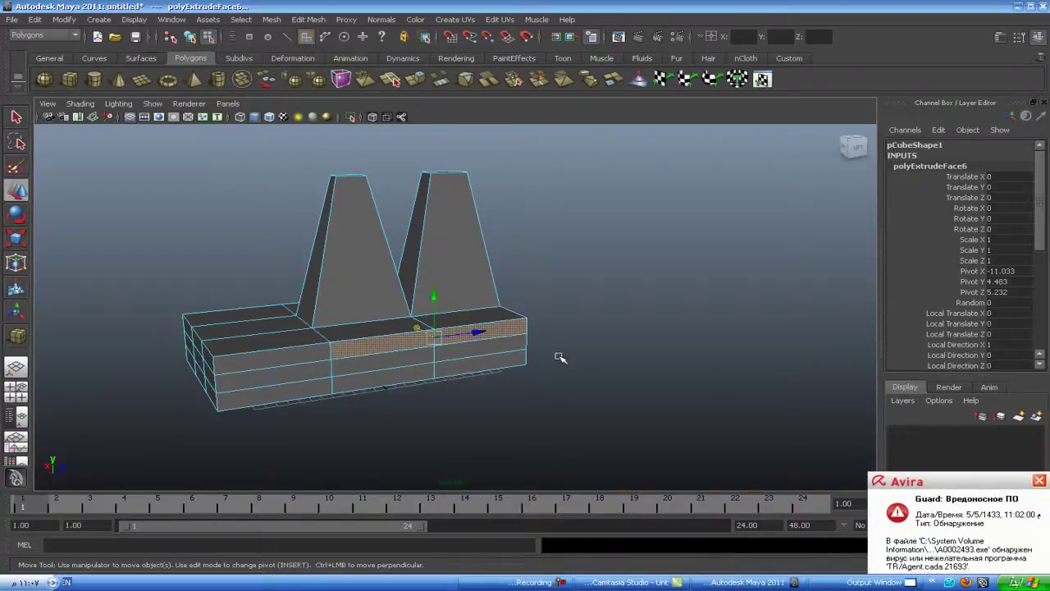
mouse_move(558, 356)
left_mouse_down("alt")
mouse_move(648, 356)
mouse_move(570, 354)
mouse_move(664, 314)
left_mouse_up("alt")
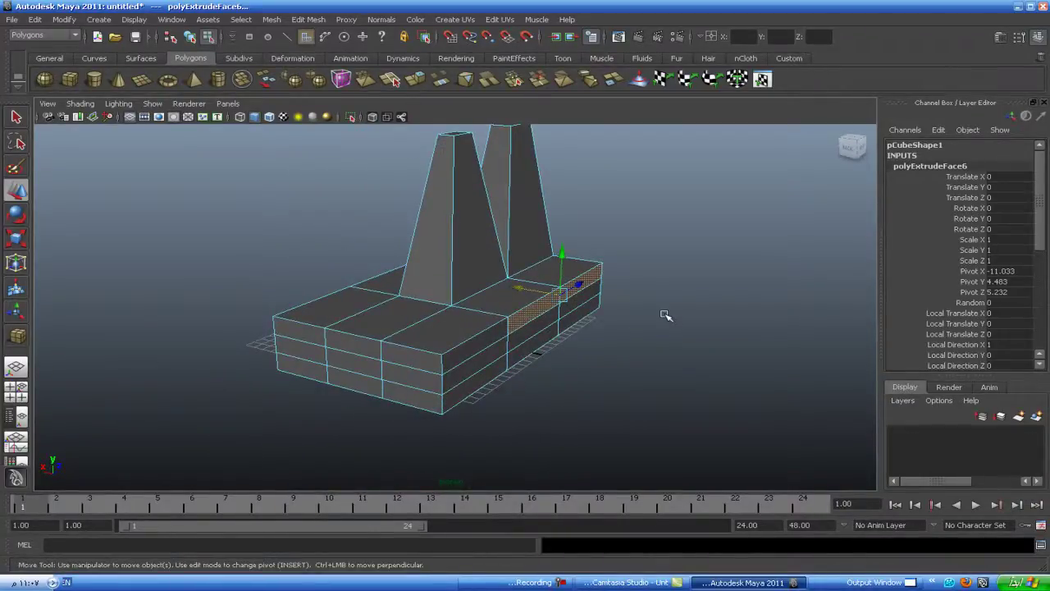
mouse_move(666, 314)
left_mouse_down("alt")
mouse_move(633, 356)
mouse_move(493, 359)
mouse_move(605, 356)
mouse_move(594, 402)
left_mouse_up("alt")
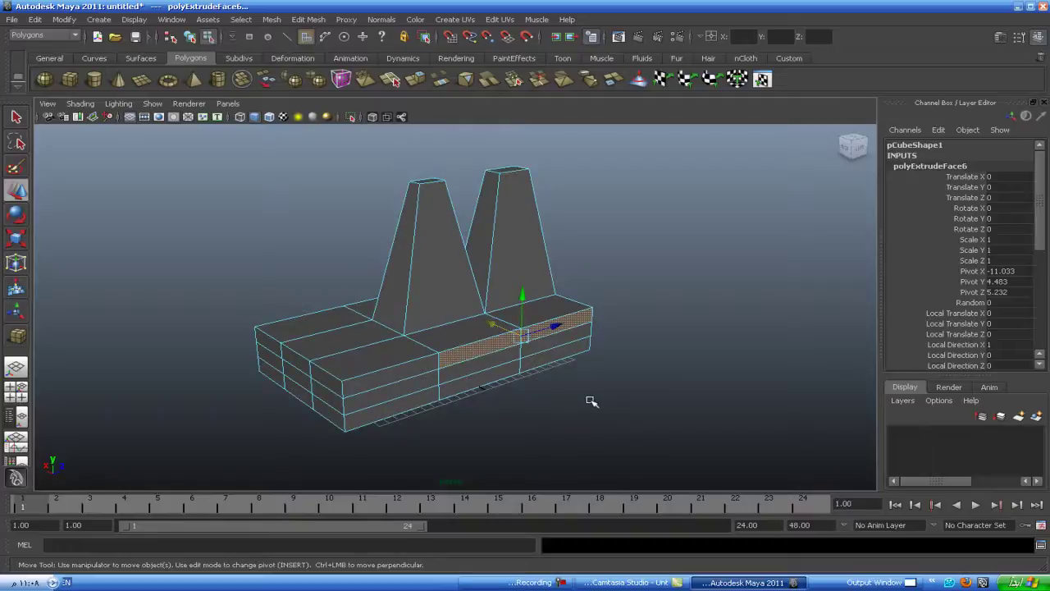
mouse_move(566, 400)
left_mouse_down("alt")
mouse_move(539, 422)
mouse_move(434, 432)
left_mouse_up("alt")
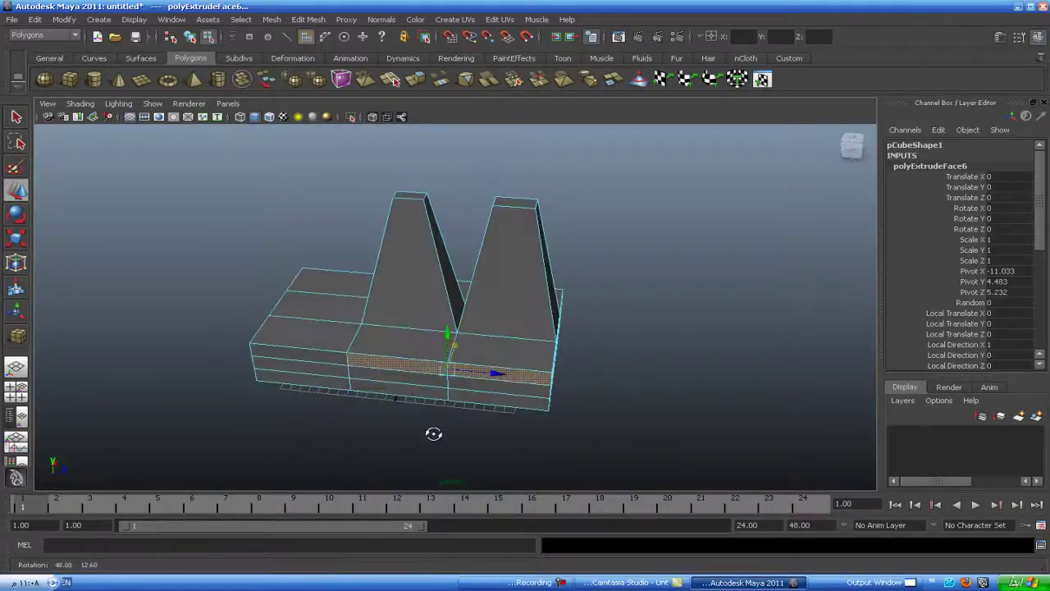
mouse_move(411, 398)
right_mouse_down("alt")
mouse_move(399, 347)
mouse_move(356, 370)
right_mouse_up("alt")
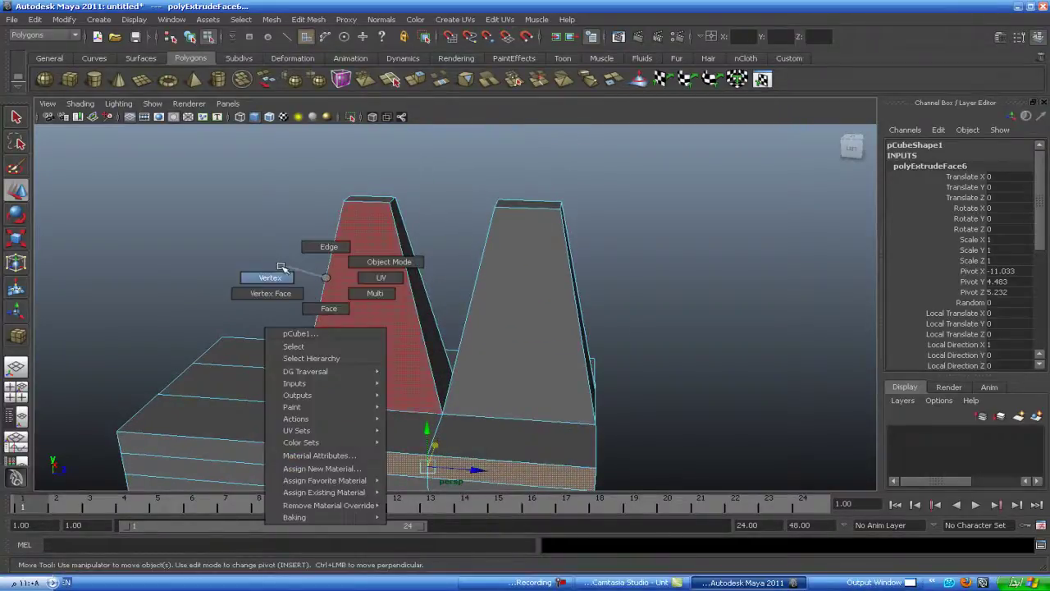
Step: Clear the face selection and switch the mesh to edge selection
right_click_drag(325, 279, 262, 277)
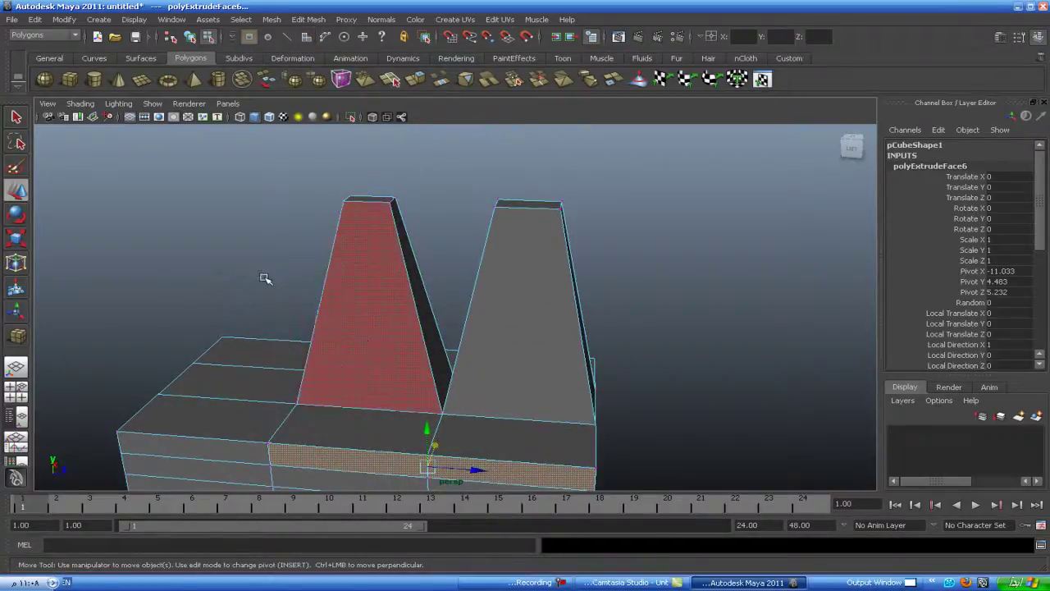
left_click(271, 278)
mouse_move(322, 306)
left_mouse_down("alt")
mouse_move(356, 335)
mouse_move(424, 337)
mouse_move(340, 315)
left_mouse_up("alt")
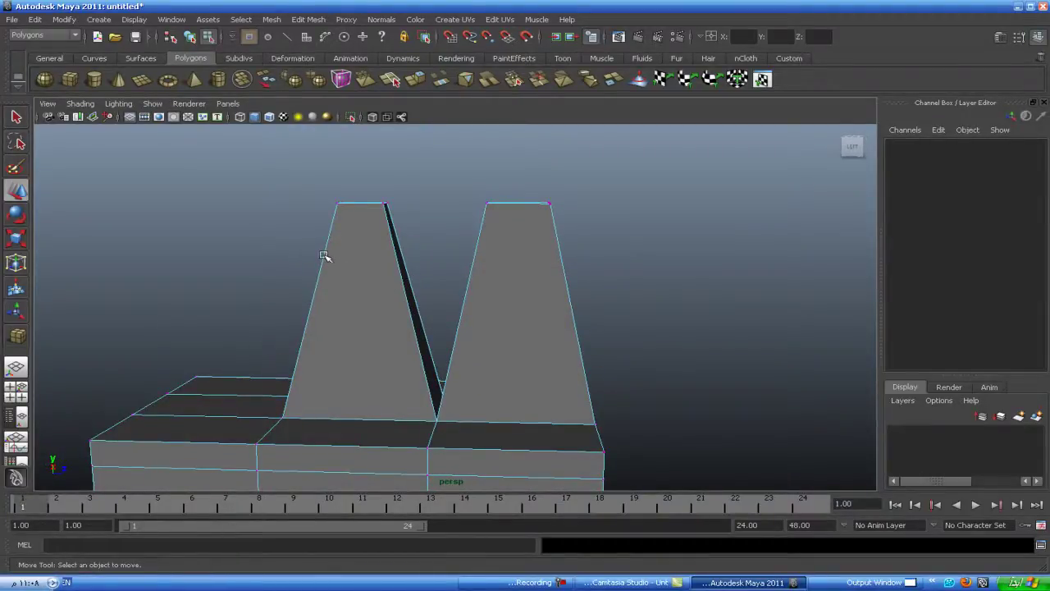
right_click_drag(324, 256, 328, 225)
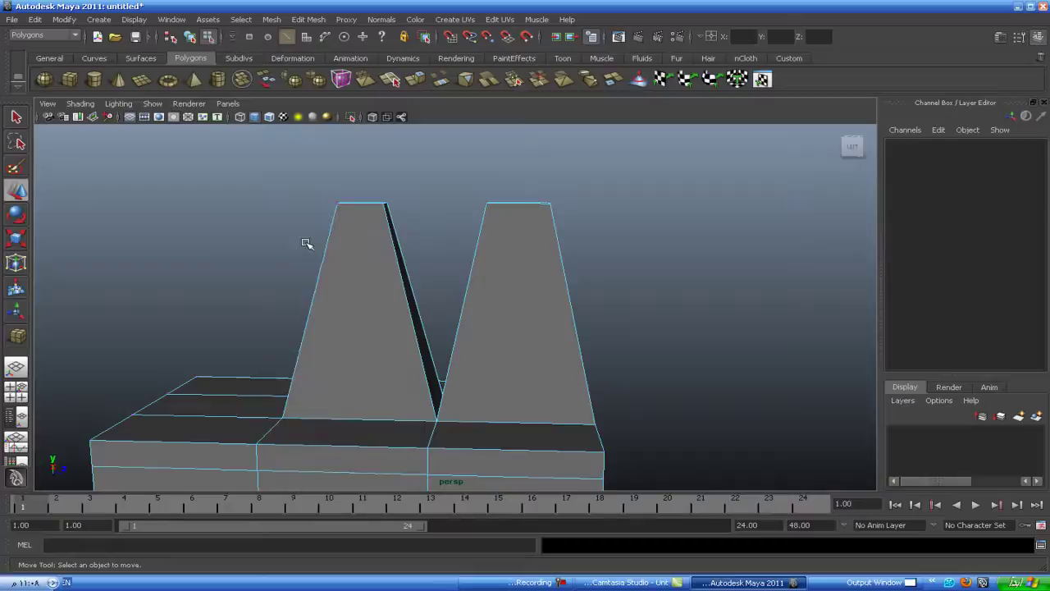
Step: Place a horizontal edge loop across the left tower with Insert Edge Loop Tool
left_click(407, 273)
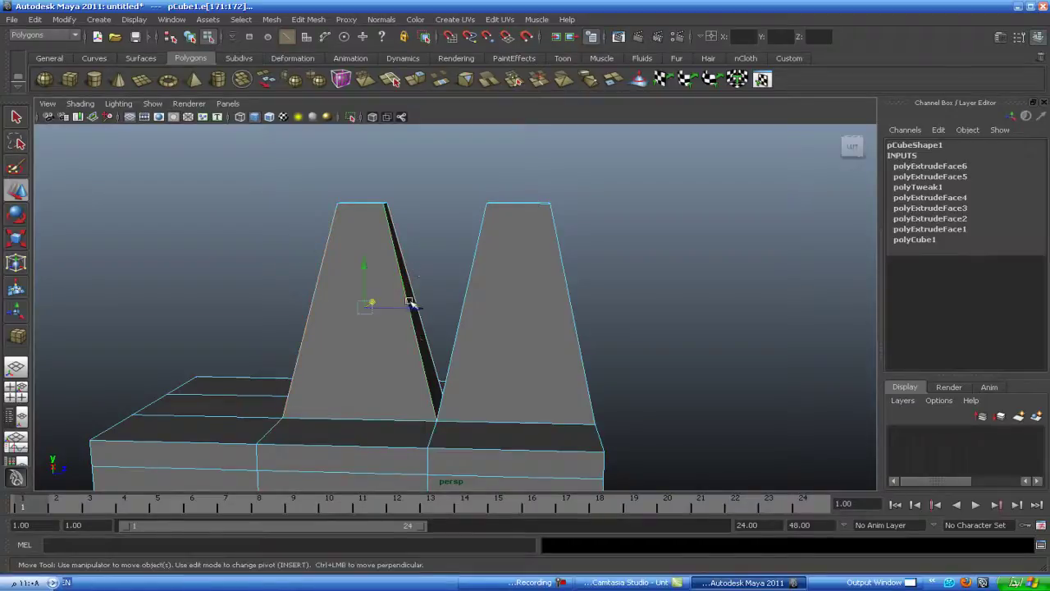
right_click(325, 255, "shift")
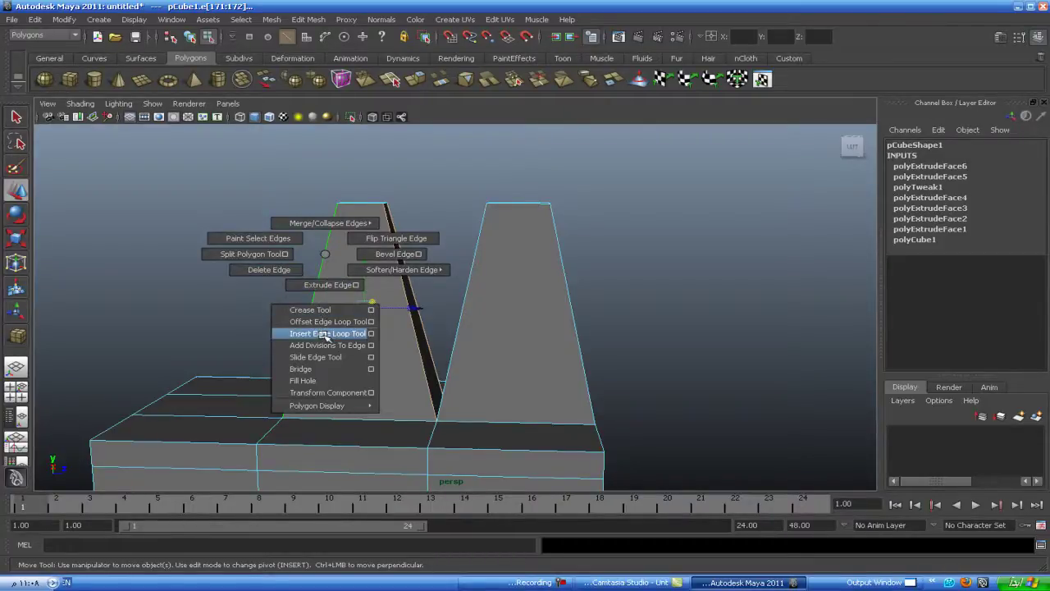
left_click(326, 335)
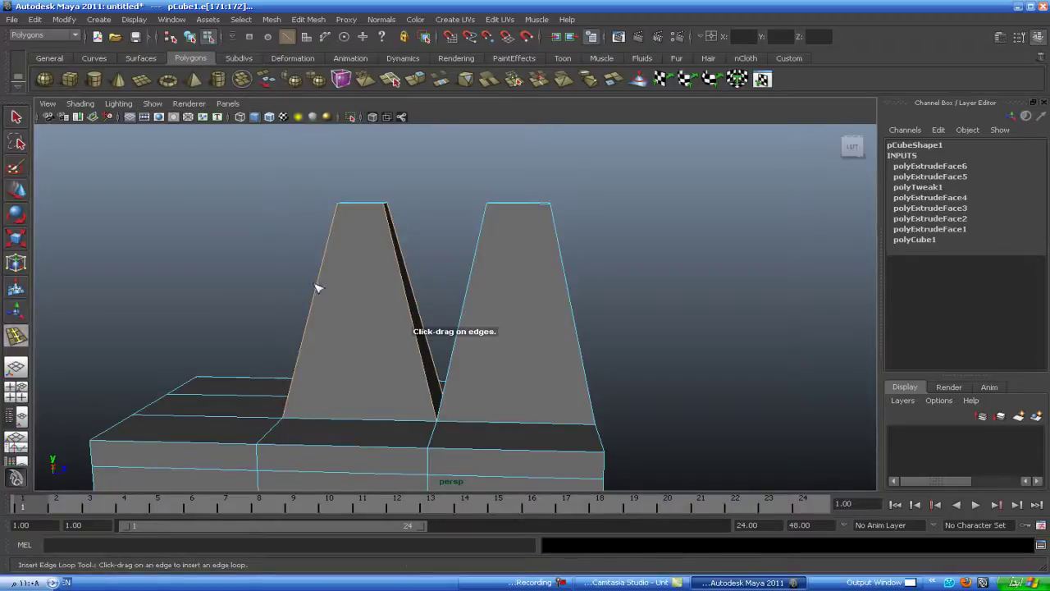
left_click_drag(320, 288, 302, 312)
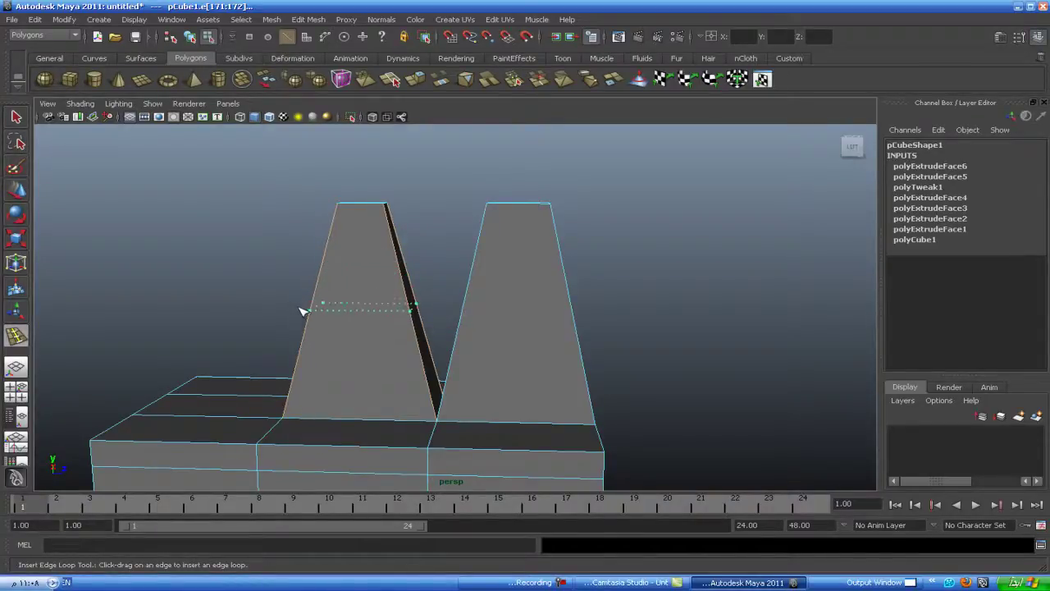
mouse_move(302, 312)
left_mouse_down()
mouse_move(299, 303)
mouse_move(626, 296)
mouse_move(528, 304)
mouse_move(307, 271)
left_mouse_up()
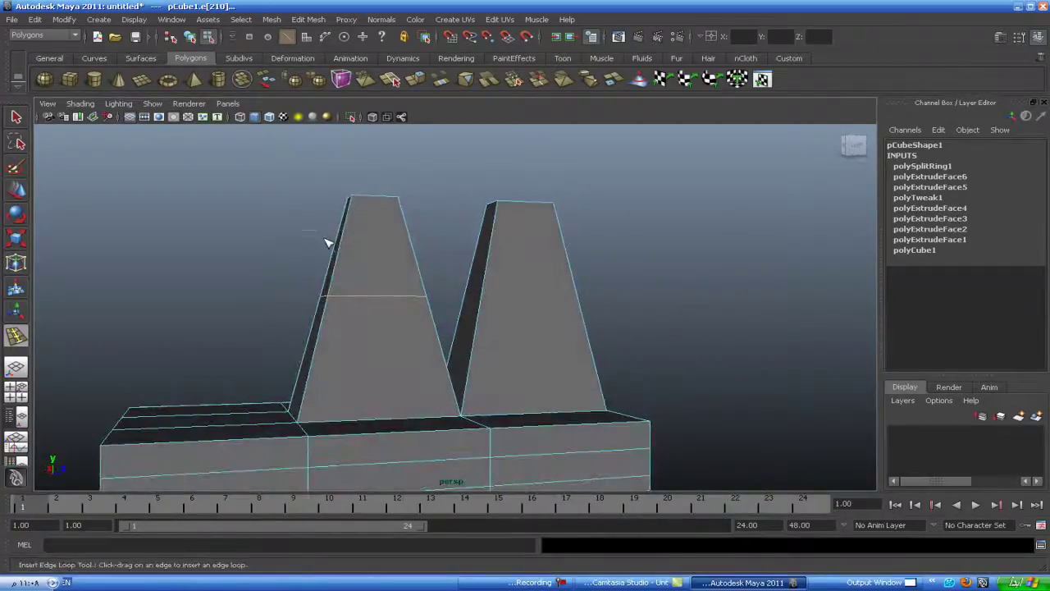
Step: Add a second edge loop near the top of the left pillar
left_click_drag(408, 293, 393, 313, "alt")
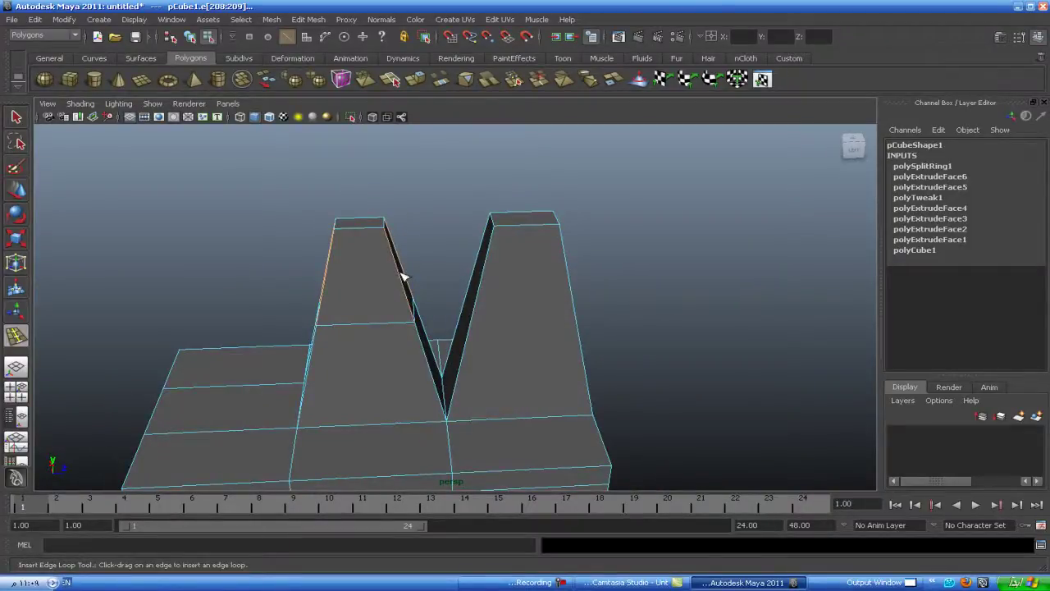
left_click_drag(405, 278, 399, 285)
left_click_drag(399, 285, 397, 293)
left_click_drag(396, 293, 396, 293)
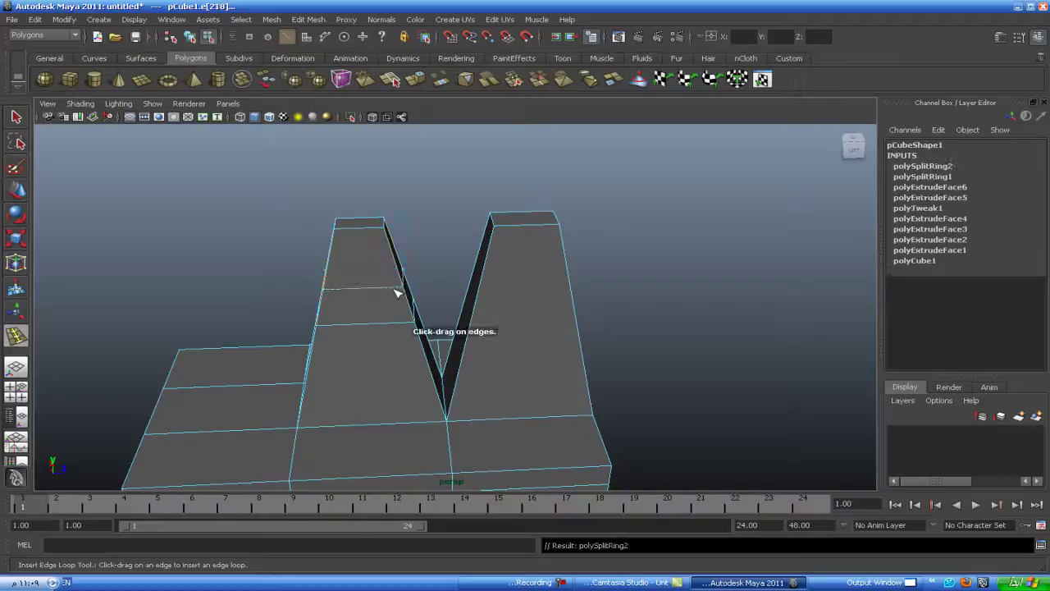
mouse_move(283, 300)
left_mouse_down("alt")
mouse_move(497, 290)
mouse_move(555, 262)
mouse_move(352, 246)
mouse_move(272, 279)
left_mouse_up("alt")
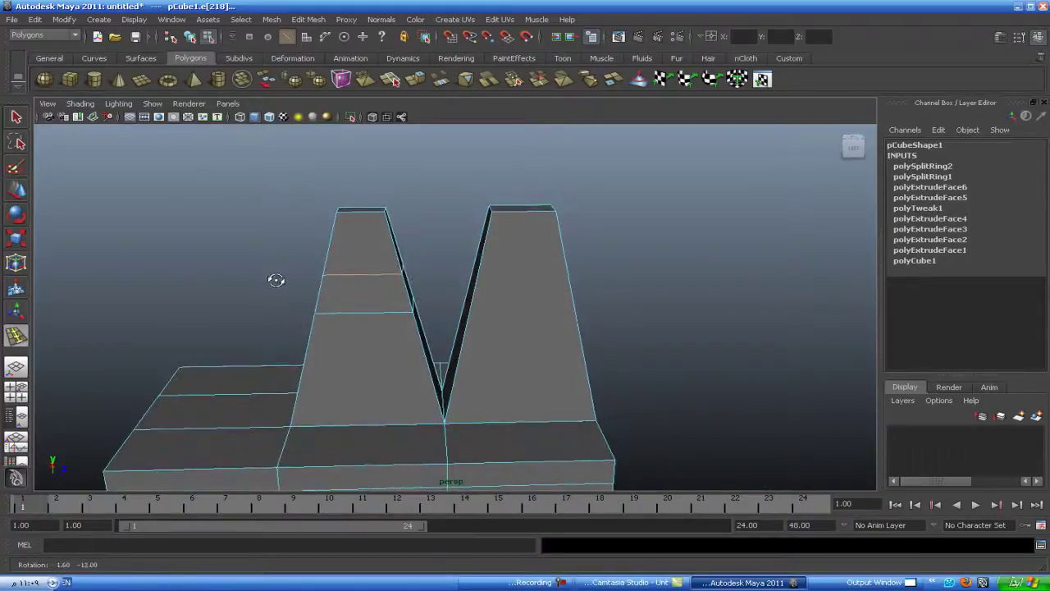
middle_click_drag(284, 279, 204, 260, "alt")
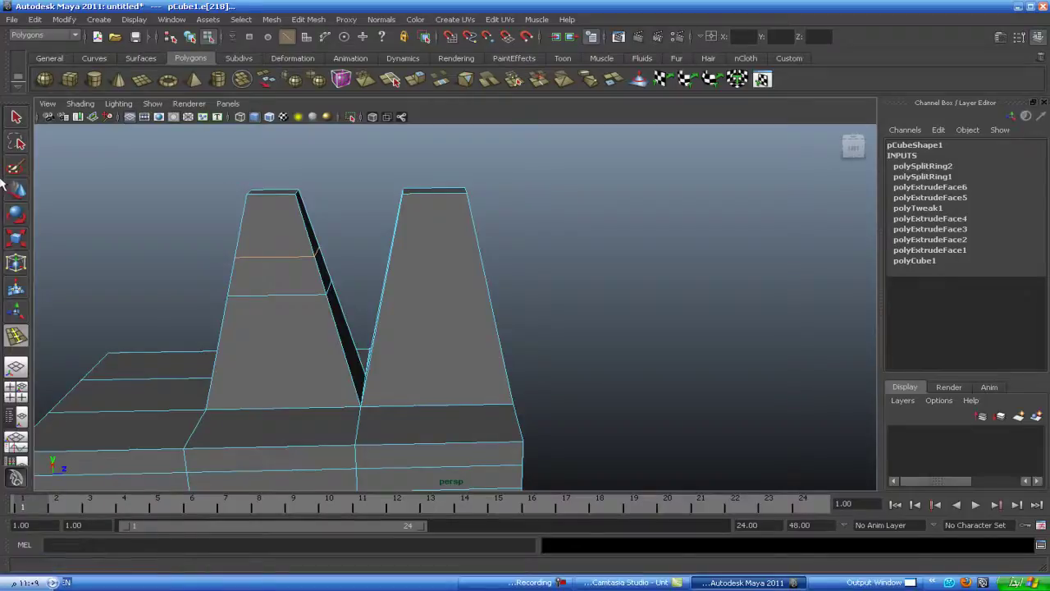
Step: Select faces near the left pillar's top in face mode with the Move tool
key("w")
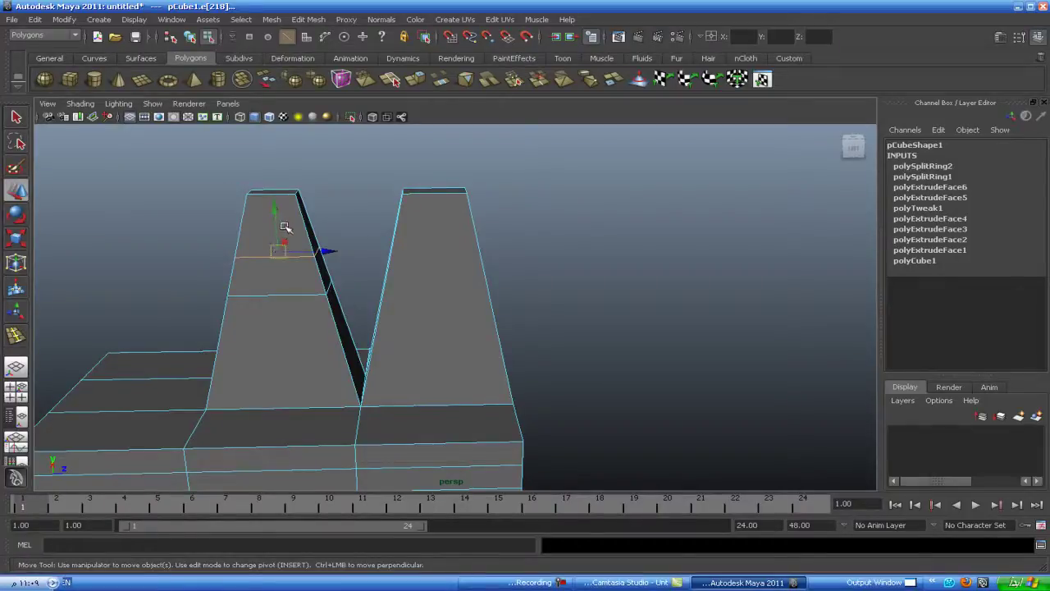
right_click_drag(284, 227, 284, 248)
left_click(274, 223)
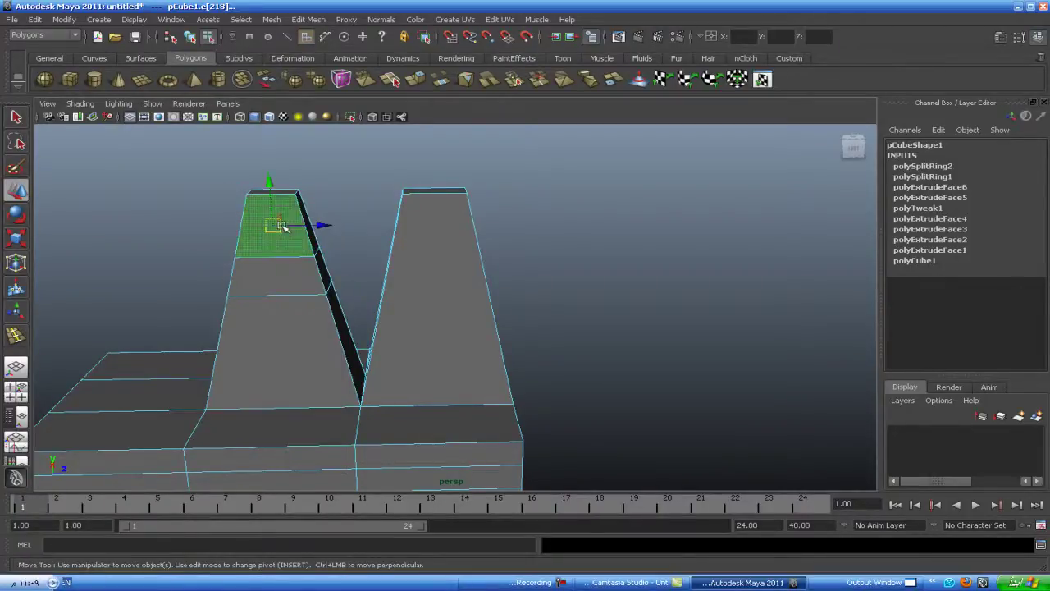
left_click(280, 282)
left_click(281, 236)
left_click(288, 277)
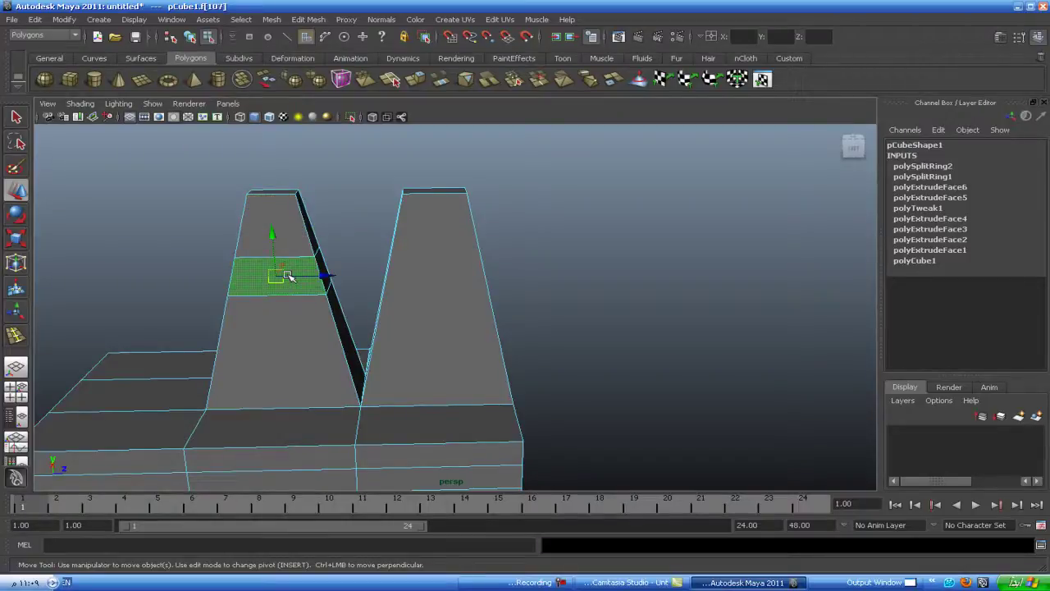
mouse_move(289, 277)
left_mouse_down("alt")
mouse_move(340, 332)
mouse_move(216, 347)
mouse_move(457, 326)
mouse_move(388, 327)
left_mouse_up("alt")
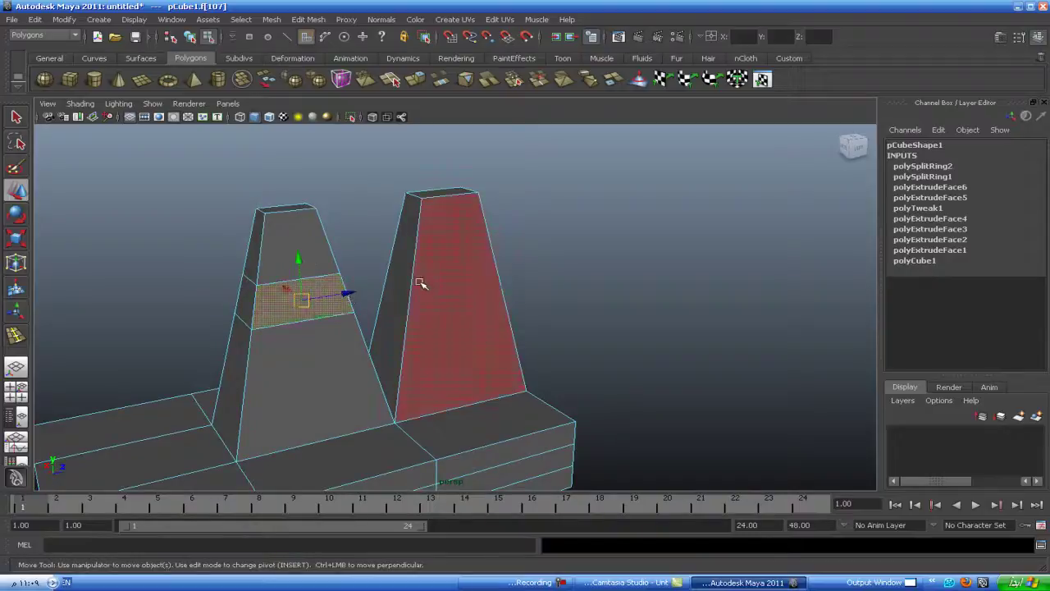
right_click_drag(410, 279, 422, 252)
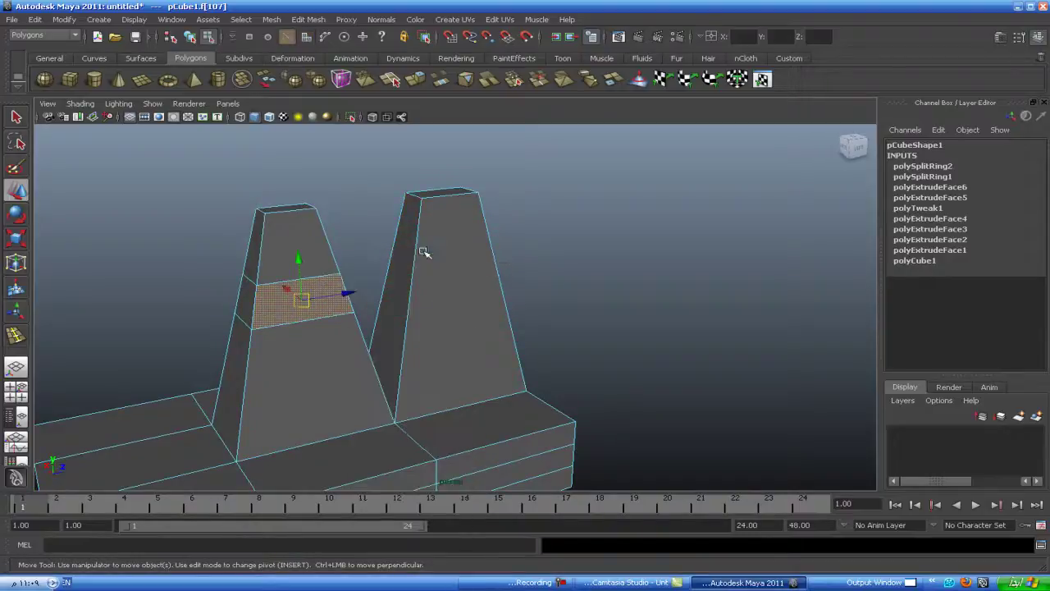
Step: Insert a trial edge loop across the right pillar, then undo it
left_click(498, 270)
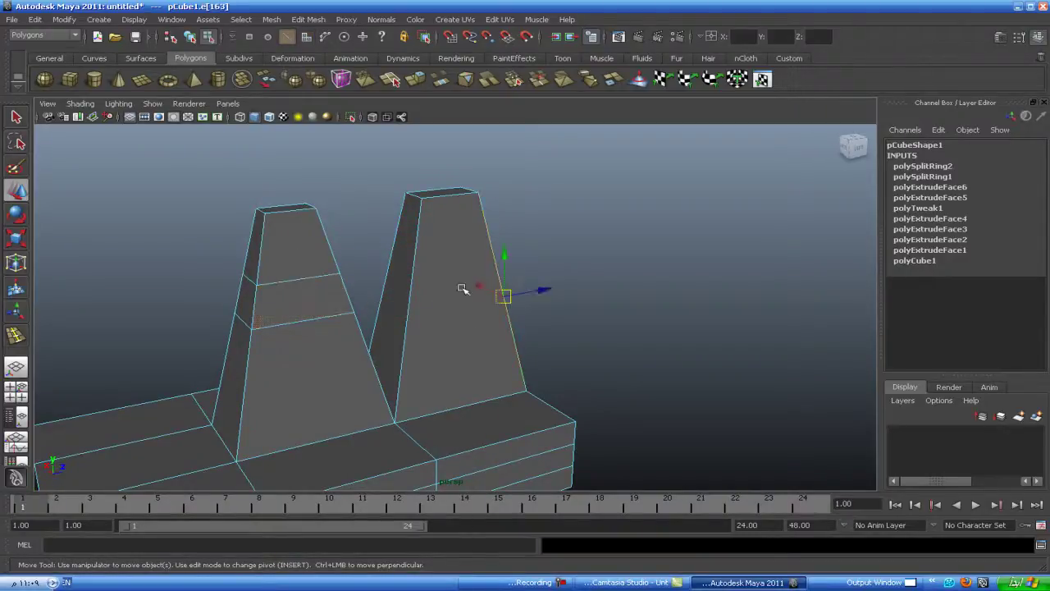
left_click(415, 280, "shift")
left_click_drag(722, 320, 603, 330, "alt")
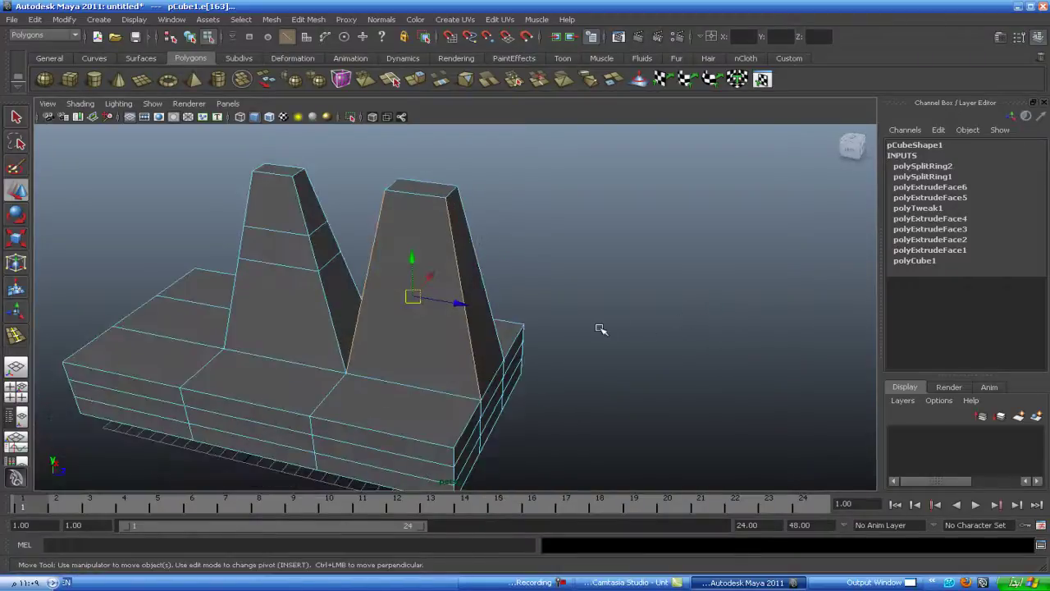
right_click_drag(457, 267, 459, 351, "shift")
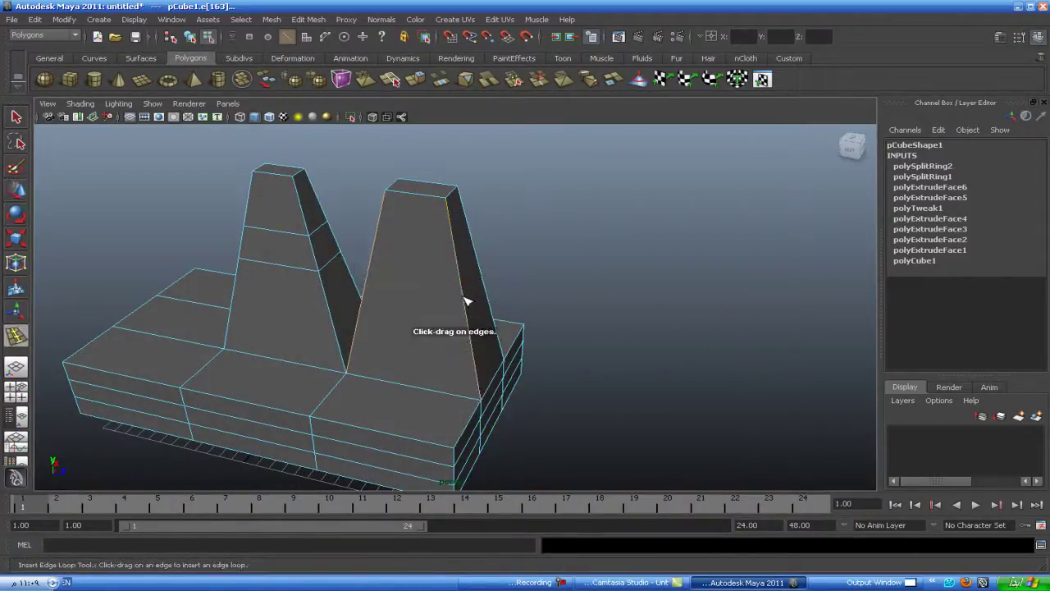
left_click_drag(465, 302, 465, 261)
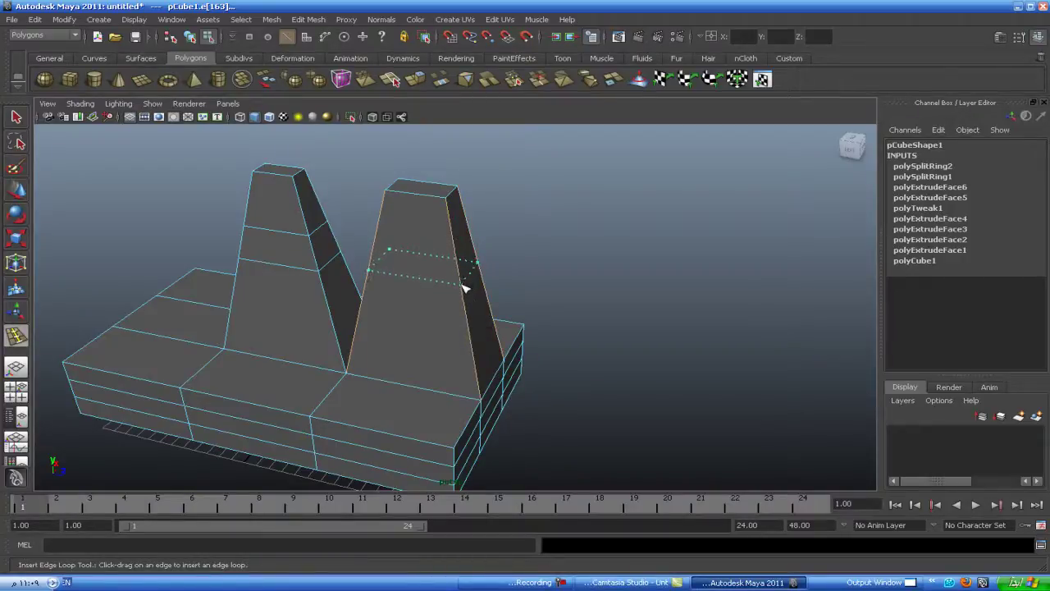
mouse_move(464, 295)
left_mouse_down()
mouse_move(516, 321)
mouse_move(407, 319)
left_mouse_up()
left_click_drag(382, 312, 603, 303, "alt")
key("ctrl+z")
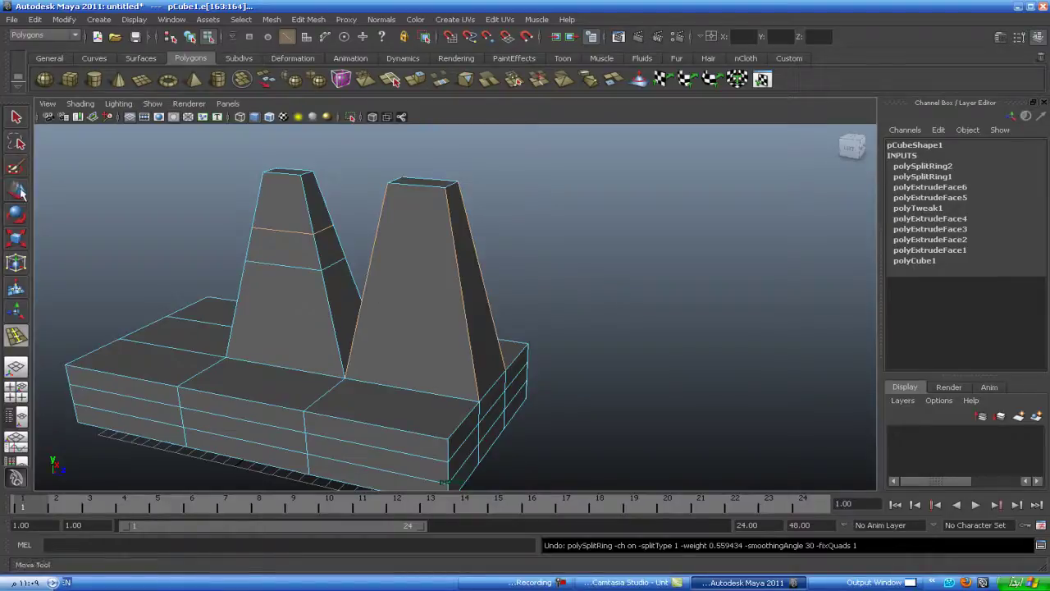
Step: Select two edges of the right tower and bring up the edge tools menu
left_click(16, 190)
left_click(598, 301)
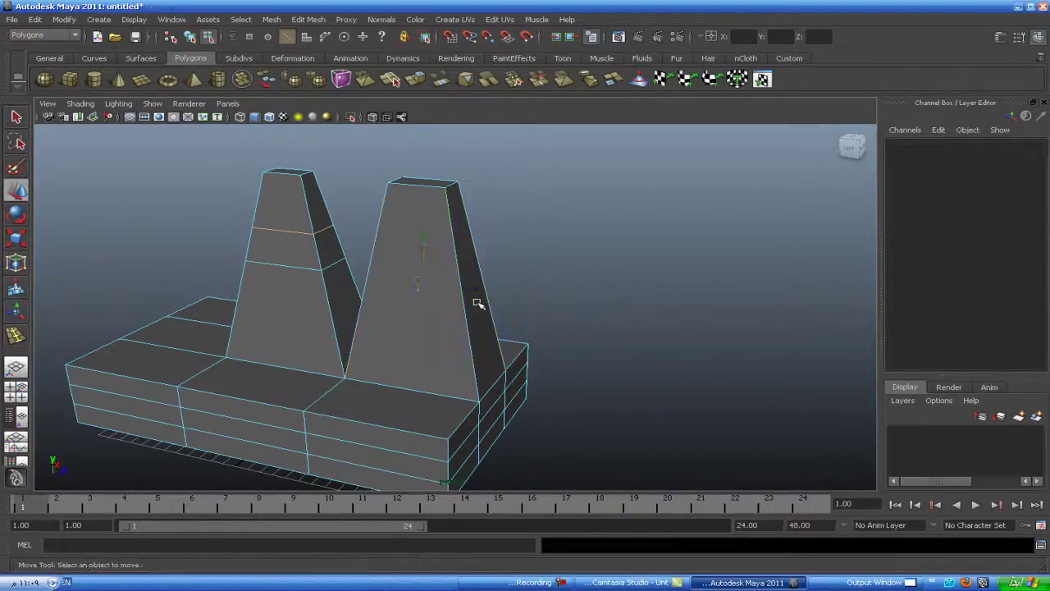
left_click(449, 293)
left_click(370, 261, "shift")
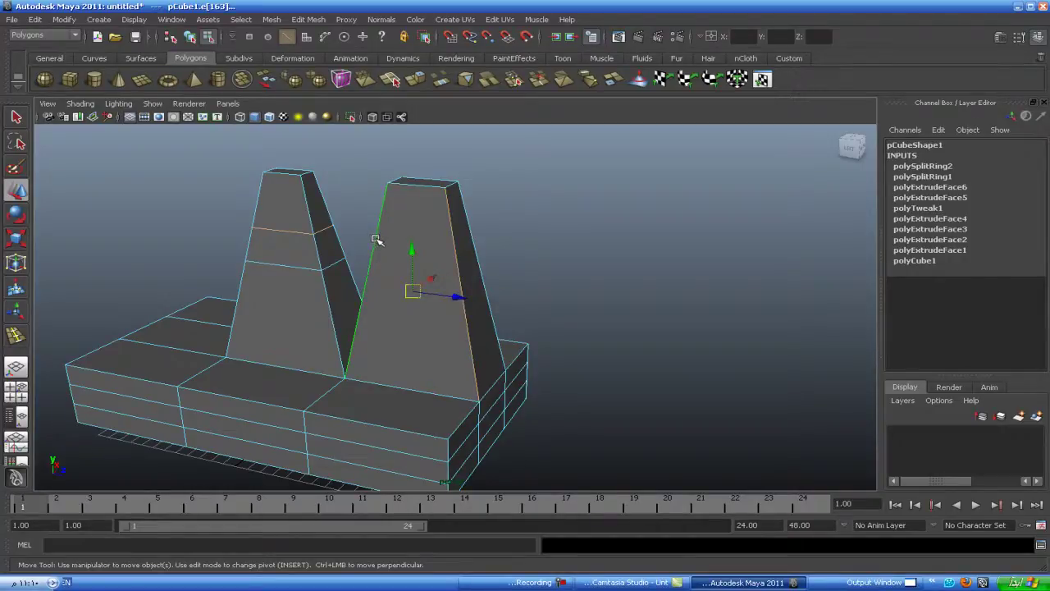
right_click_drag(376, 239, 361, 320, "shift")
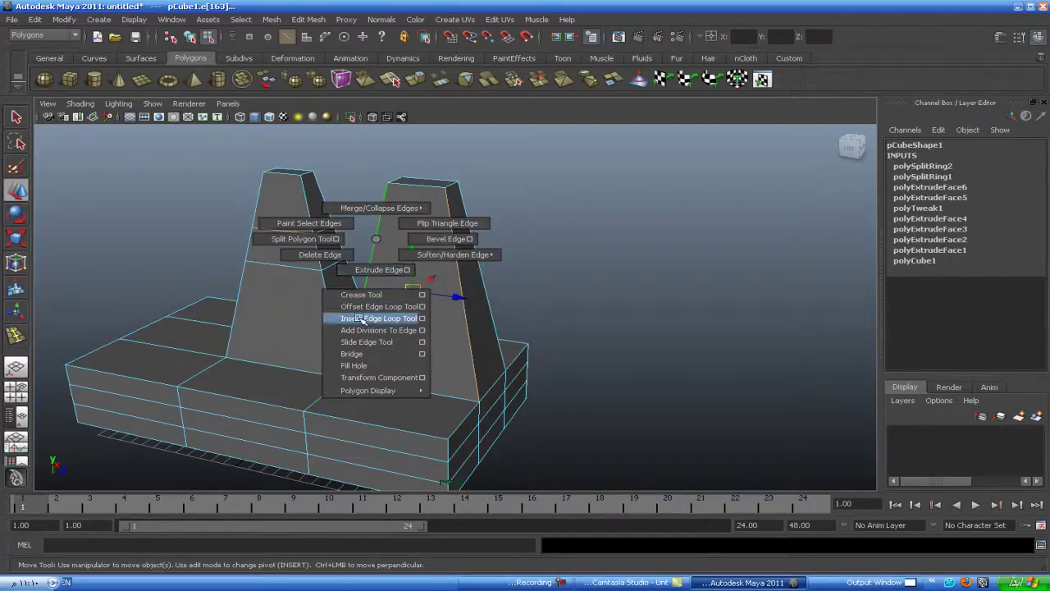
Step: Turn off Auto complete for Insert Edge Loop and add a mid-height loop across the right pillar
left_click(424, 319)
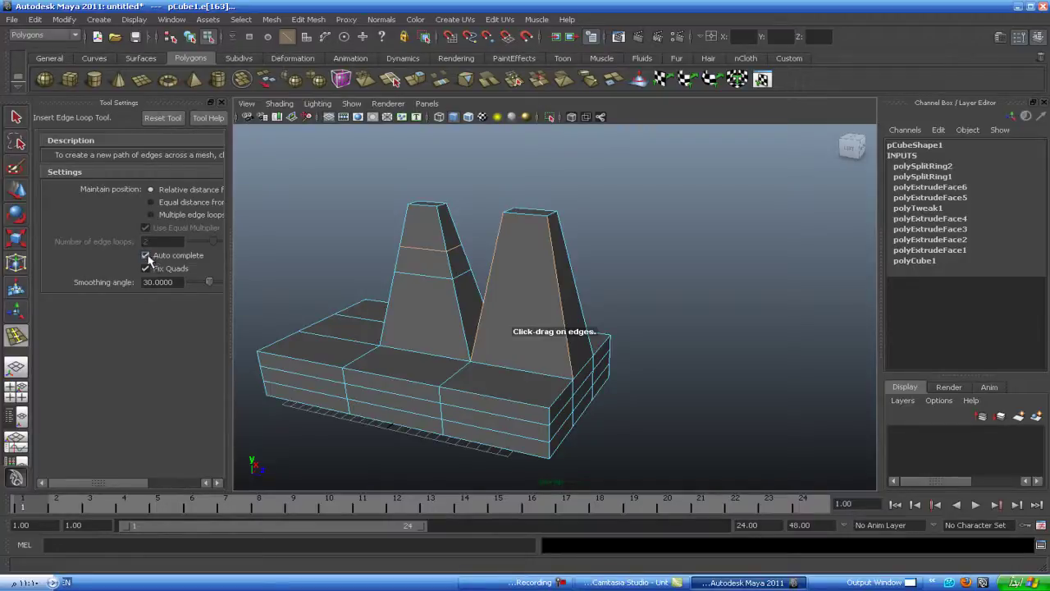
left_click(148, 258)
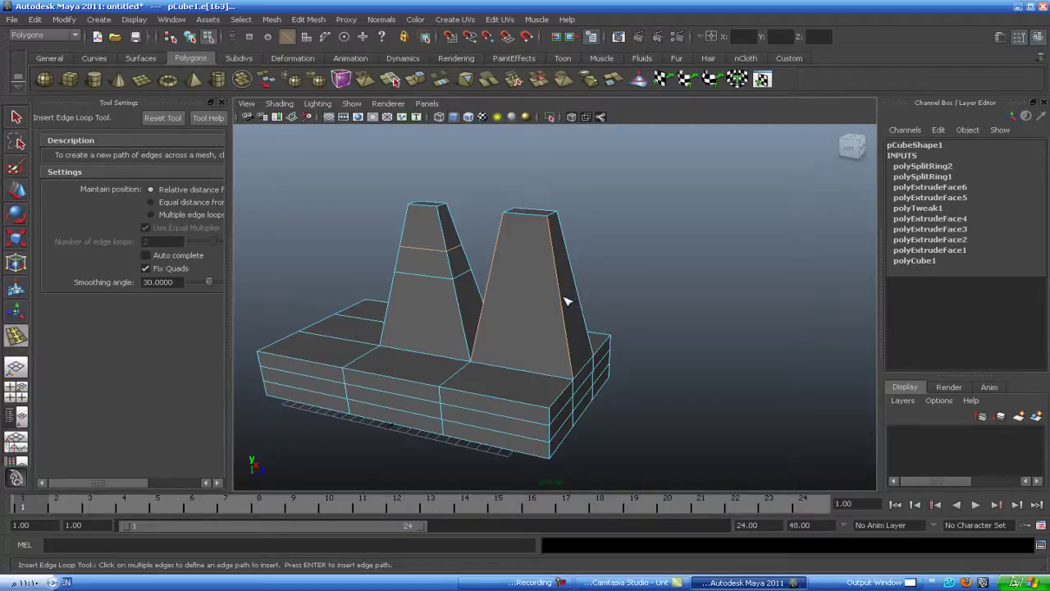
left_click_drag(564, 252, 560, 318)
left_click(557, 284)
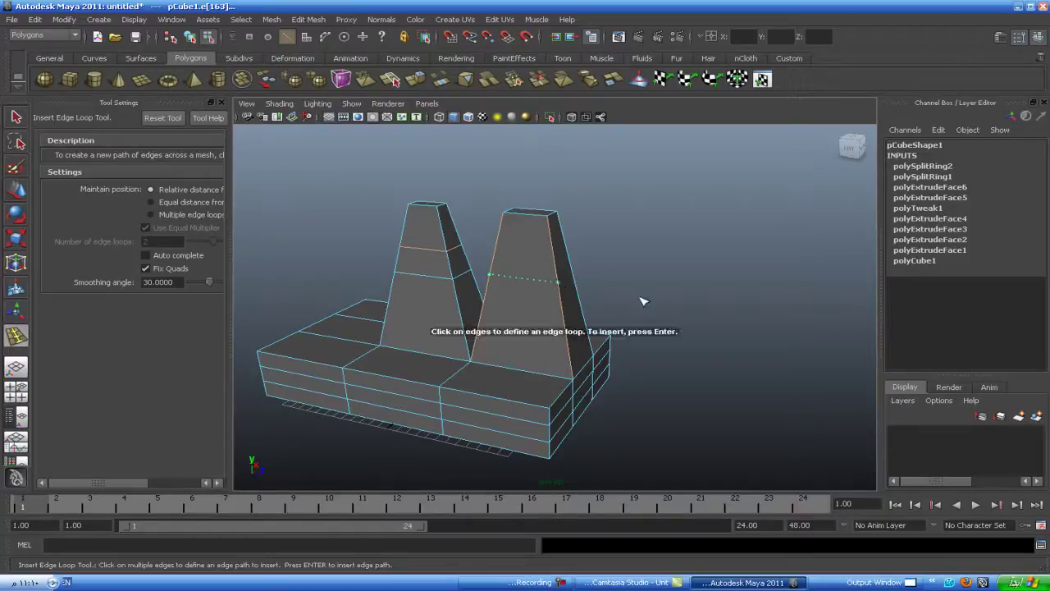
key("Return")
Step: Orbit around the towers and switch to the Rotate tool
mouse_move(657, 318)
left_mouse_down("alt")
mouse_move(556, 347)
mouse_move(370, 323)
mouse_move(265, 295)
mouse_move(433, 300)
mouse_move(574, 286)
mouse_move(664, 291)
mouse_move(621, 309)
mouse_move(645, 320)
mouse_move(720, 314)
mouse_move(704, 295)
mouse_move(680, 314)
left_mouse_up("alt")
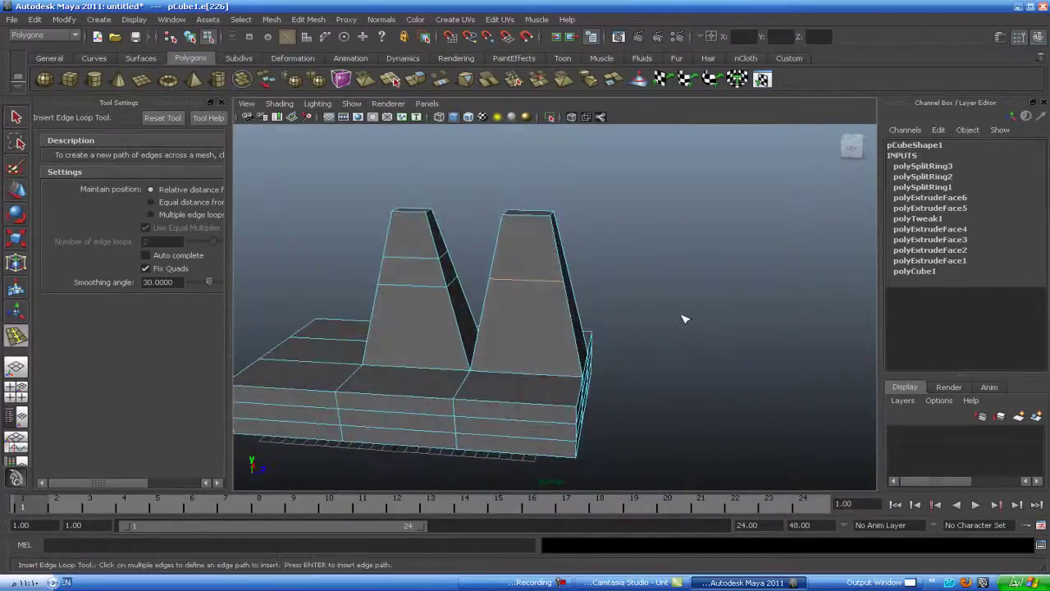
key("e")
scroll(681, 313, "down", 3)
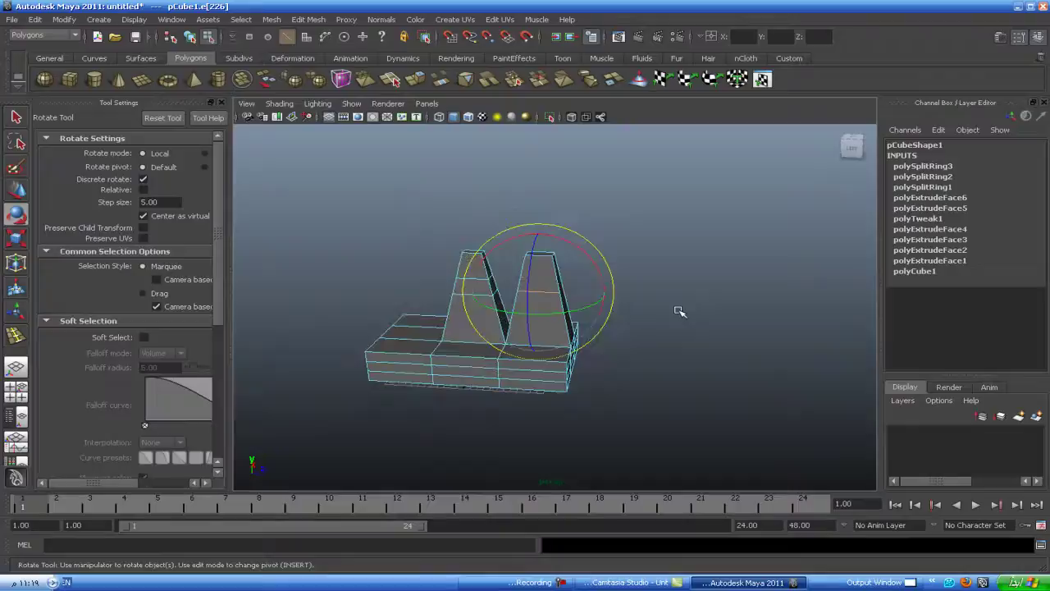
Step: Return to Object mode, delete the whole twin-tower model, and close the Tool Settings panel
right_click(480, 366)
right_click_drag(480, 367, 538, 324)
left_click(646, 356)
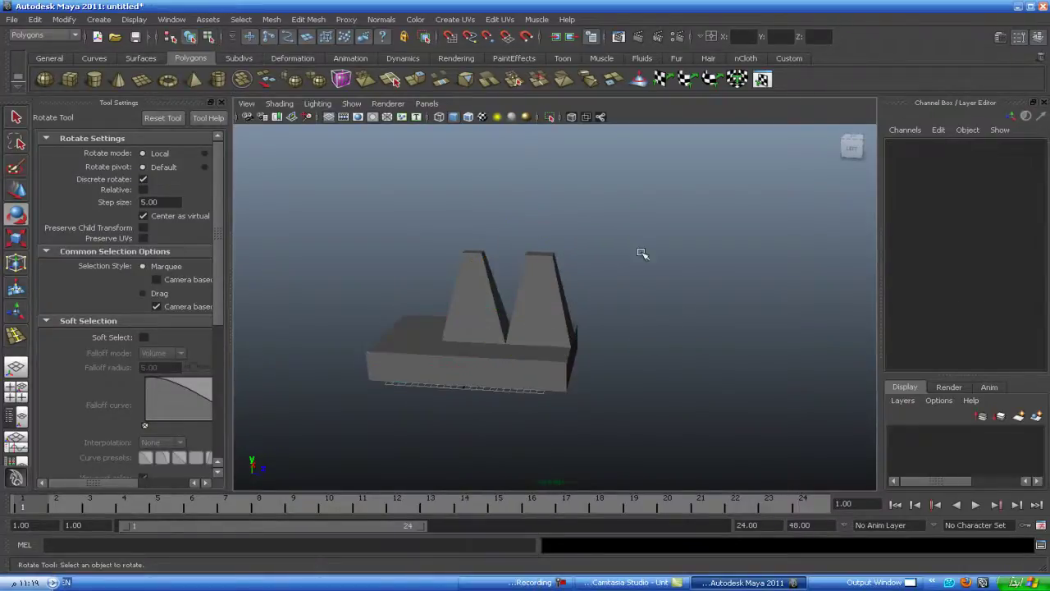
left_click_drag(640, 254, 310, 436)
key("Delete")
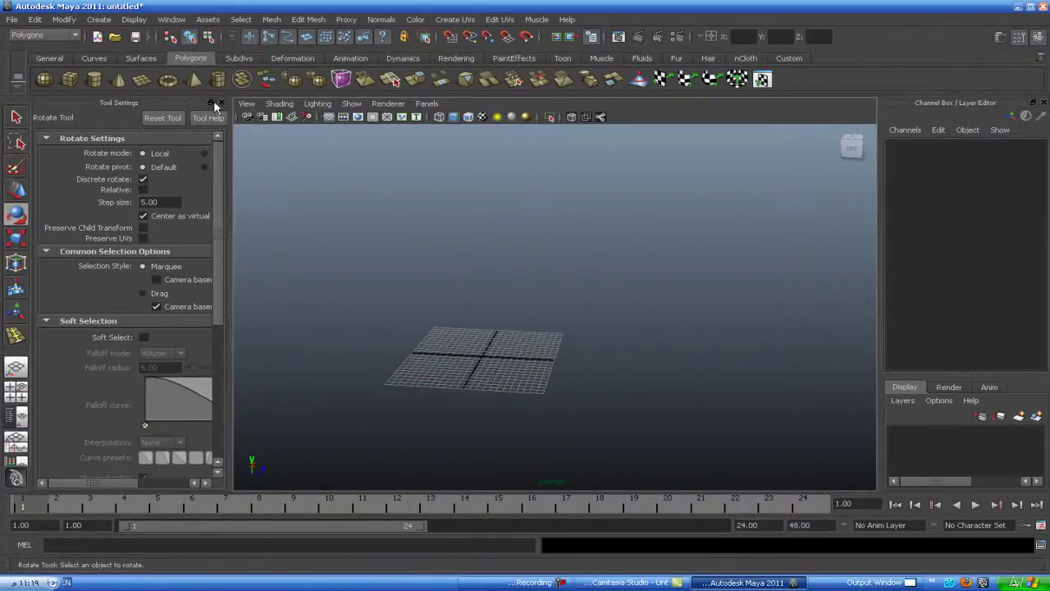
left_click(218, 102)
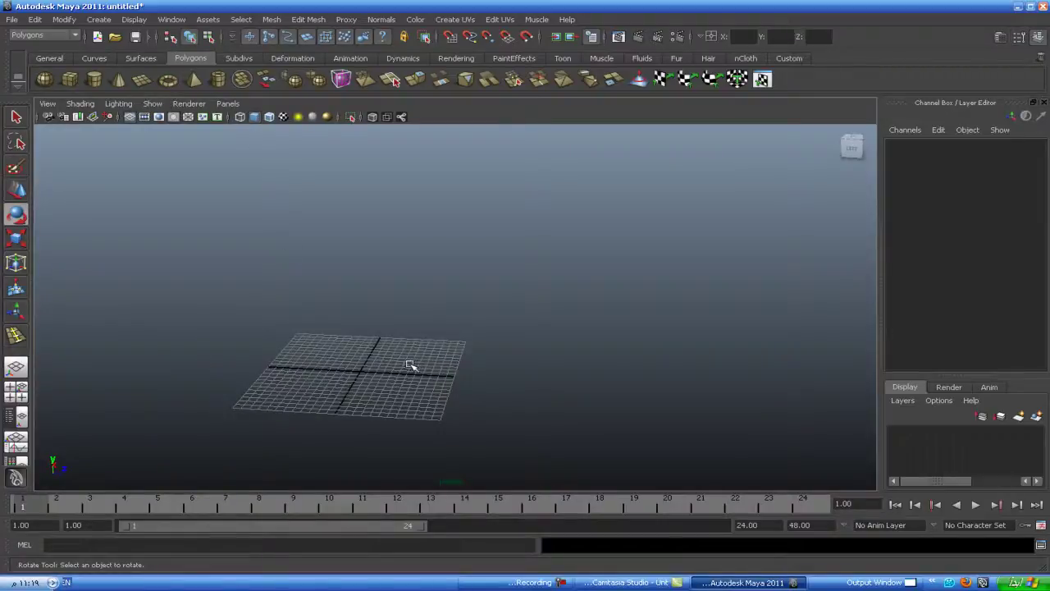
mouse_move(410, 365)
left_mouse_down("alt")
mouse_move(495, 359)
mouse_move(483, 368)
mouse_move(487, 282)
mouse_move(448, 311)
mouse_move(435, 308)
left_mouse_up("alt")
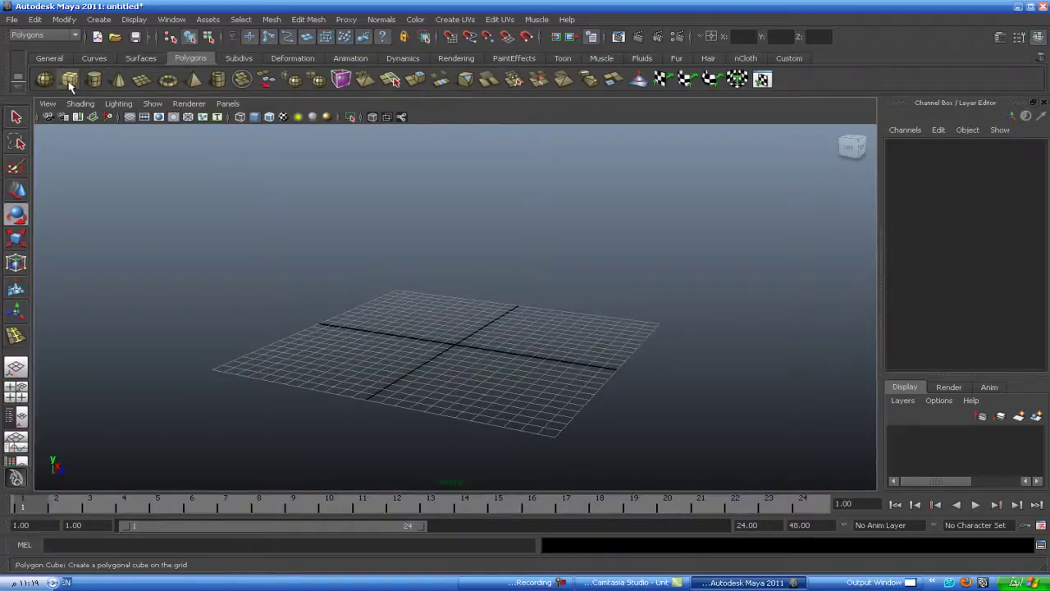
Step: Draw a flat polygon cube slab in the Top view and orbit around it in perspective
left_click(70, 79)
key("space")
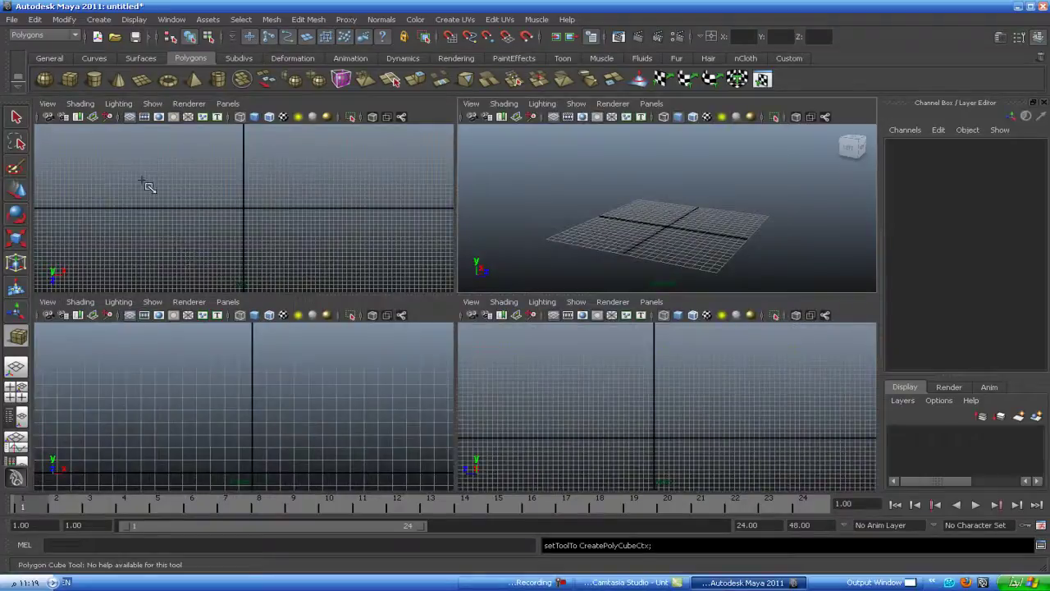
mouse_move(145, 182)
left_mouse_down()
mouse_move(332, 232)
mouse_move(335, 247)
mouse_move(326, 236)
left_mouse_up()
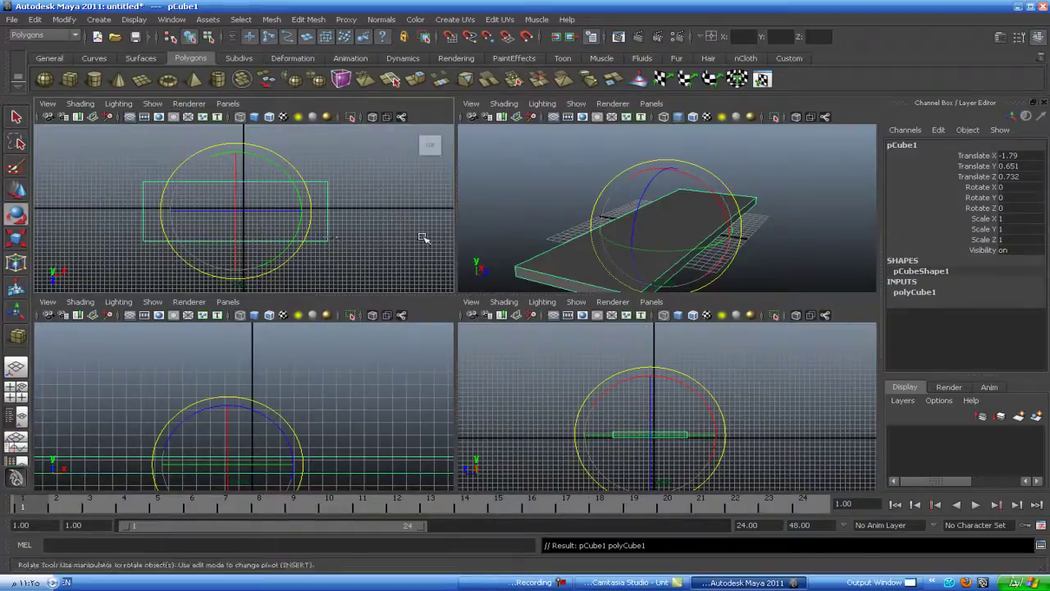
key("space")
mouse_move(539, 273)
left_mouse_down("alt")
mouse_move(392, 265)
mouse_move(434, 276)
mouse_move(390, 262)
left_mouse_up("alt")
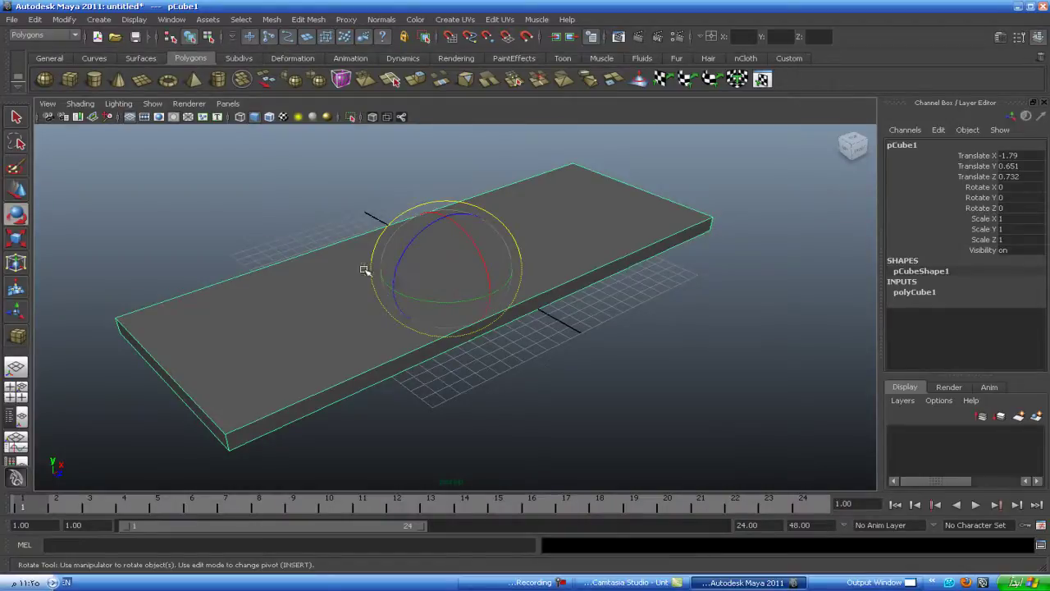
mouse_move(346, 356)
left_mouse_down("alt")
mouse_move(324, 316)
mouse_move(262, 298)
mouse_move(274, 420)
mouse_move(387, 439)
mouse_move(403, 403)
mouse_move(347, 422)
mouse_move(280, 411)
left_mouse_up("alt")
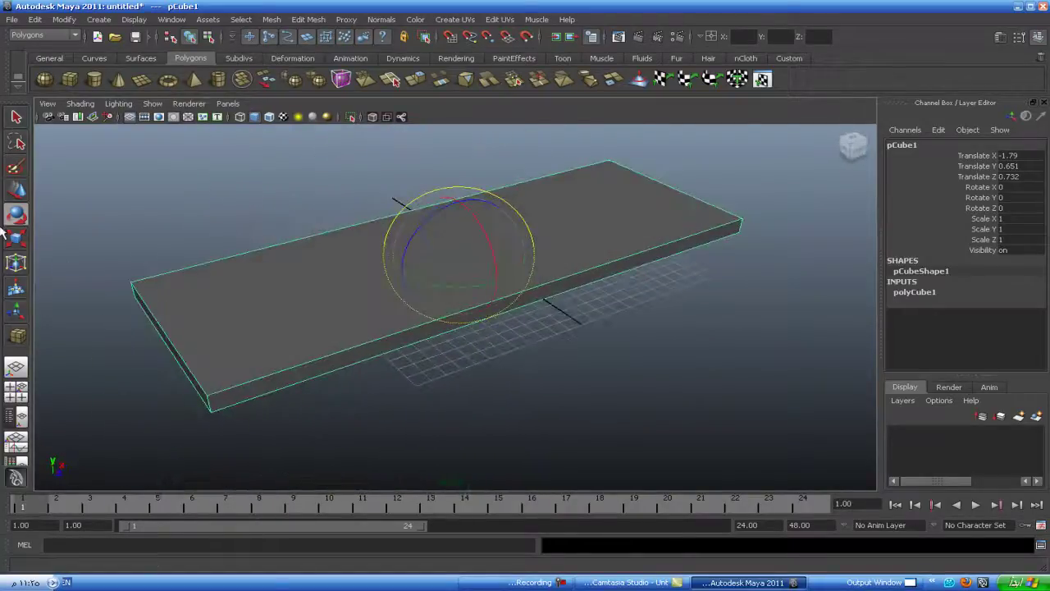
Step: Scale the slab along Z to 1.202
left_click(20, 246)
left_click_drag(497, 284, 502, 290)
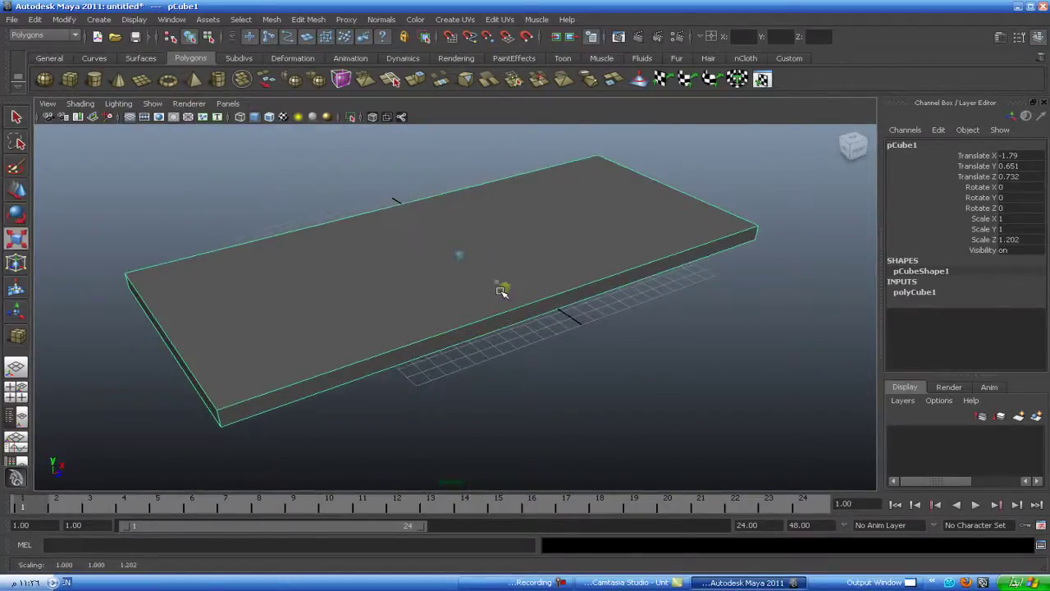
left_click(279, 202)
mouse_move(330, 298)
left_mouse_down("alt")
mouse_move(338, 270)
mouse_move(277, 237)
left_mouse_up("alt")
left_click(241, 293)
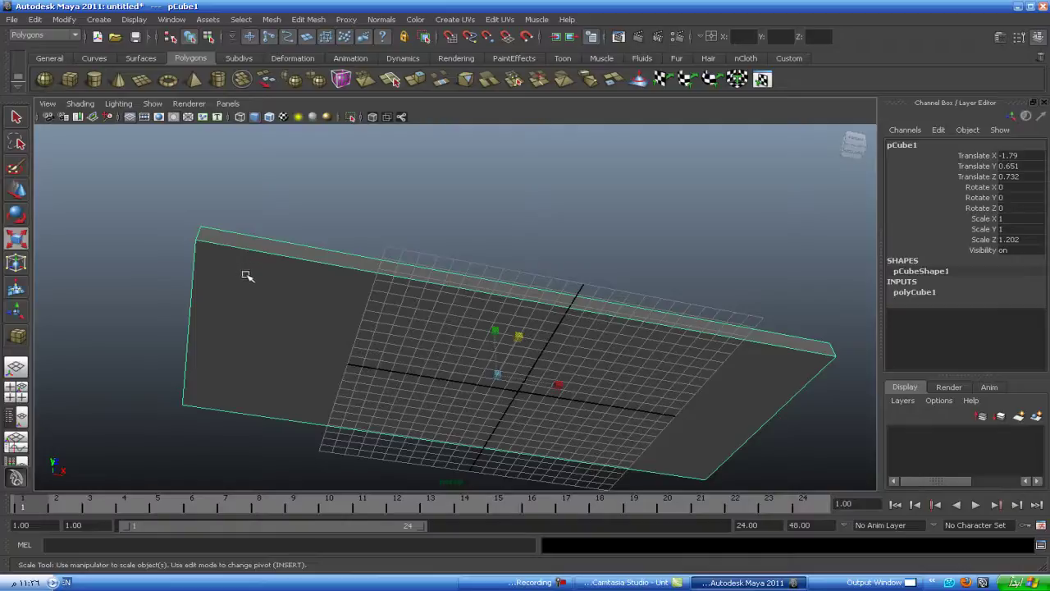
Step: Switch the slab to Edge mode and select its left edge
mouse_move(249, 275)
left_mouse_down("alt")
mouse_move(246, 364)
mouse_move(234, 363)
mouse_move(235, 345)
left_mouse_up("alt")
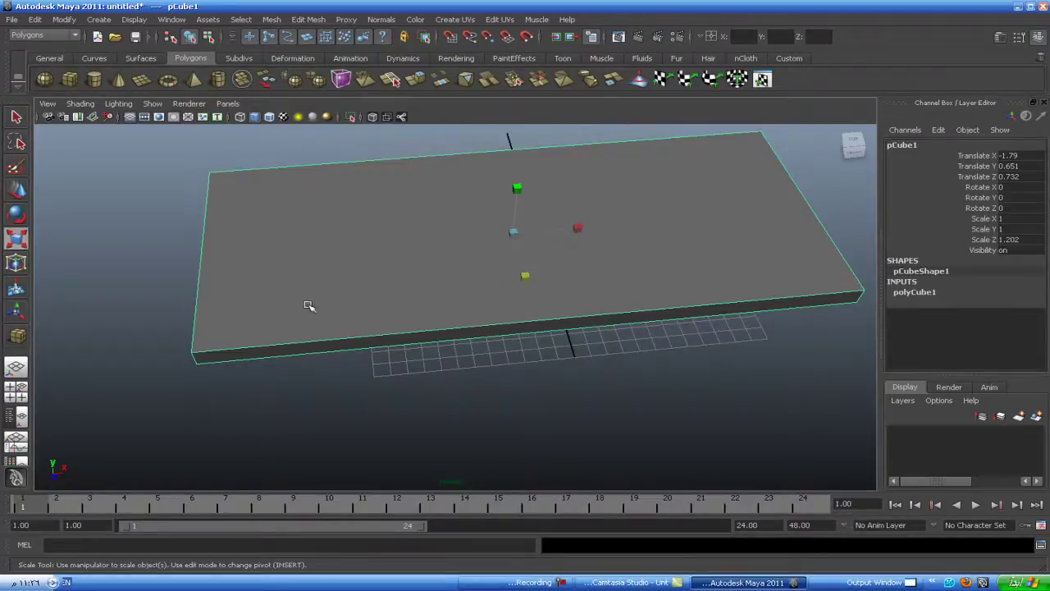
middle_click_drag(417, 384, 406, 412, "alt")
mouse_move(406, 412)
left_mouse_down("alt")
mouse_move(370, 356)
mouse_move(369, 321)
mouse_move(361, 382)
left_mouse_up("alt")
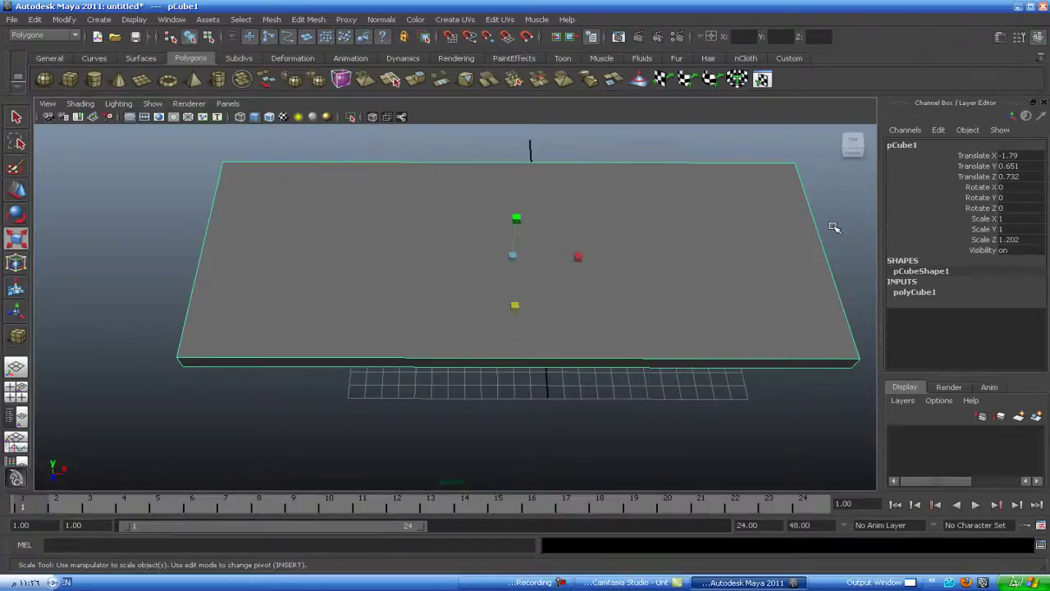
right_click_drag(812, 233, 816, 200)
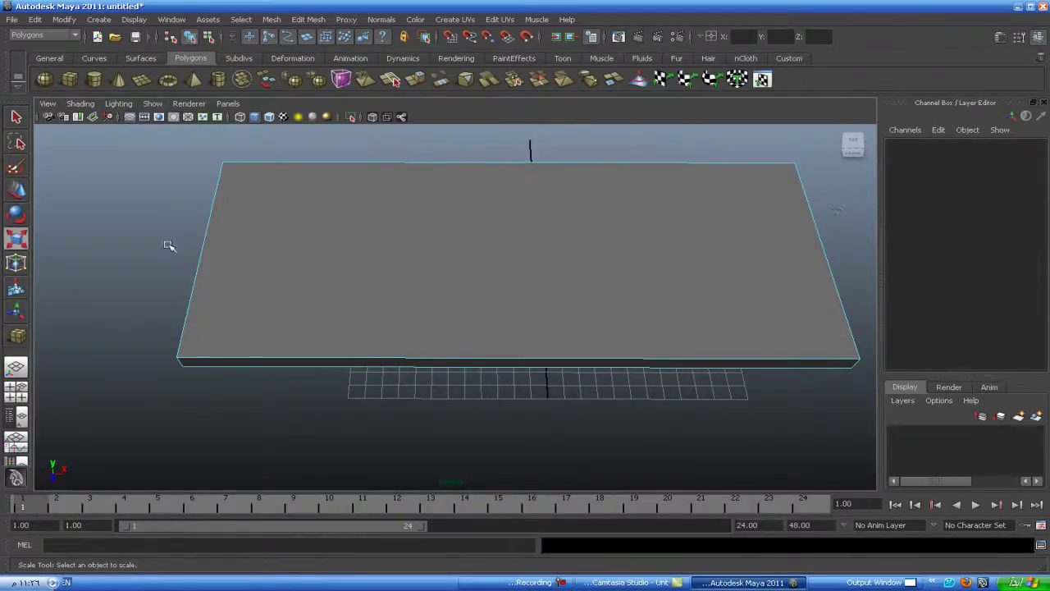
left_click(201, 251)
Step: Enable Auto complete in the Insert Edge Loop Tool options
key("space")
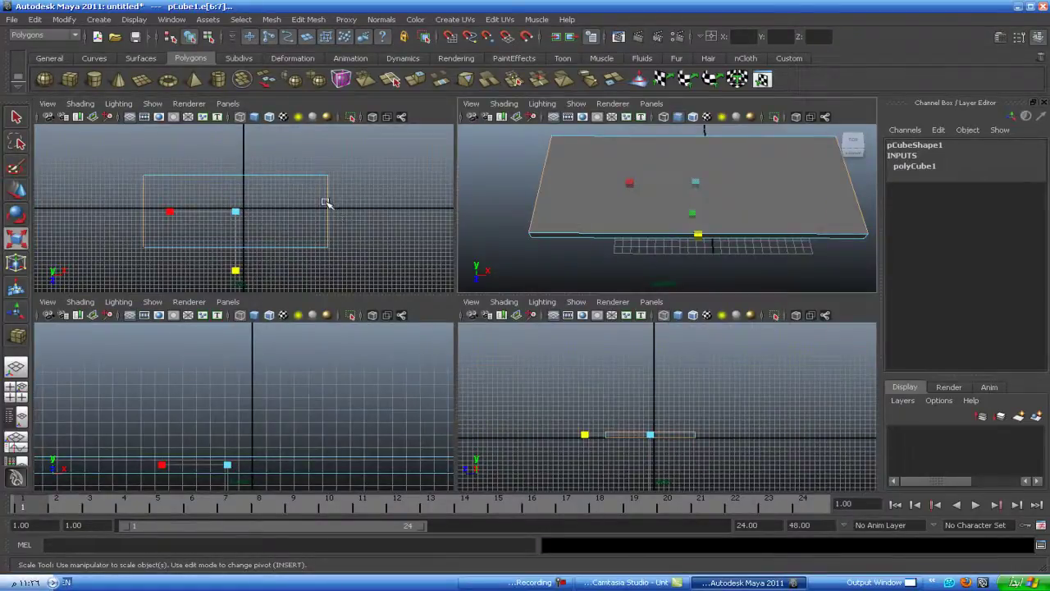
right_click_drag(326, 202, 373, 282, "shift")
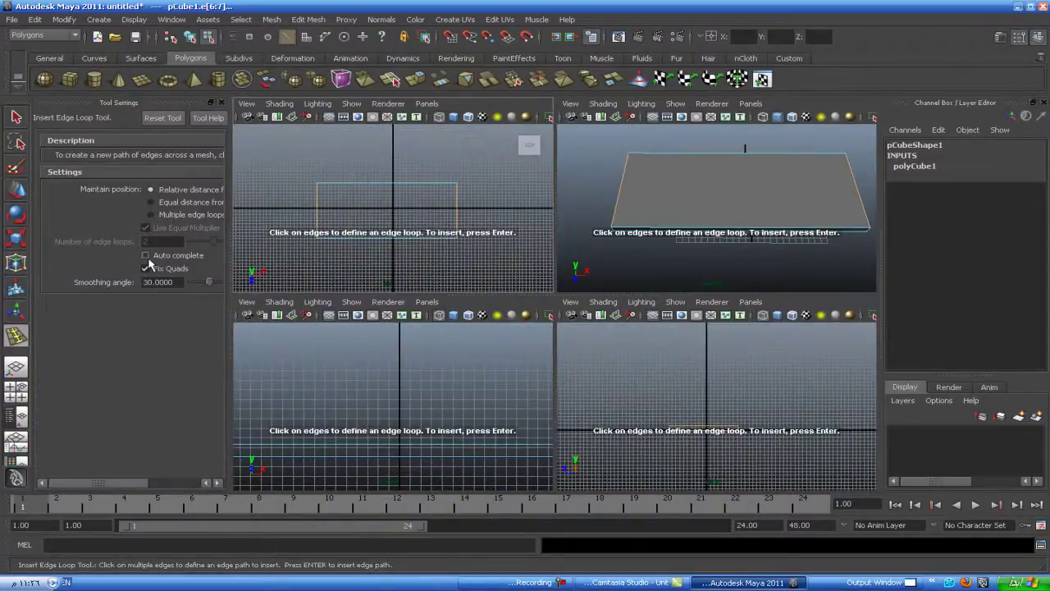
left_click(147, 255)
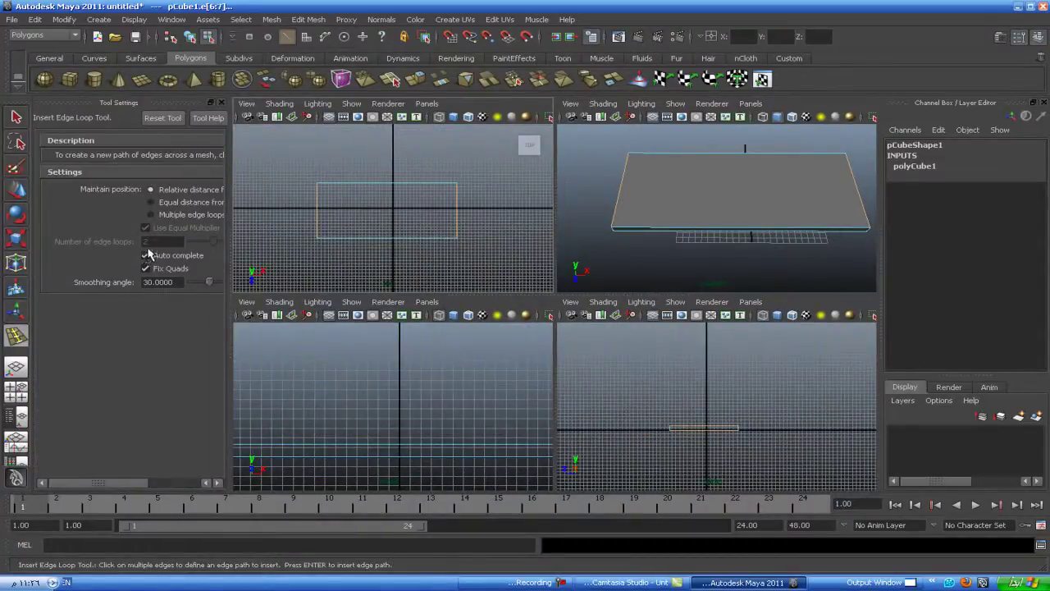
left_click(221, 102)
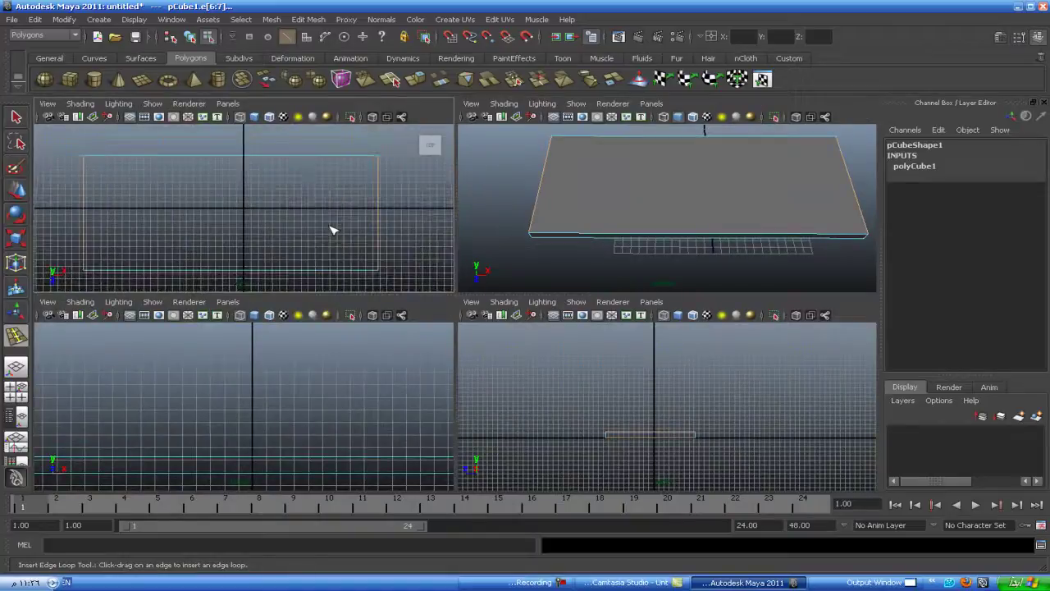
Step: In the maximised Top view, insert edge loops near the slab's top and bottom borders
key("space")
left_click_drag(731, 246, 731, 218)
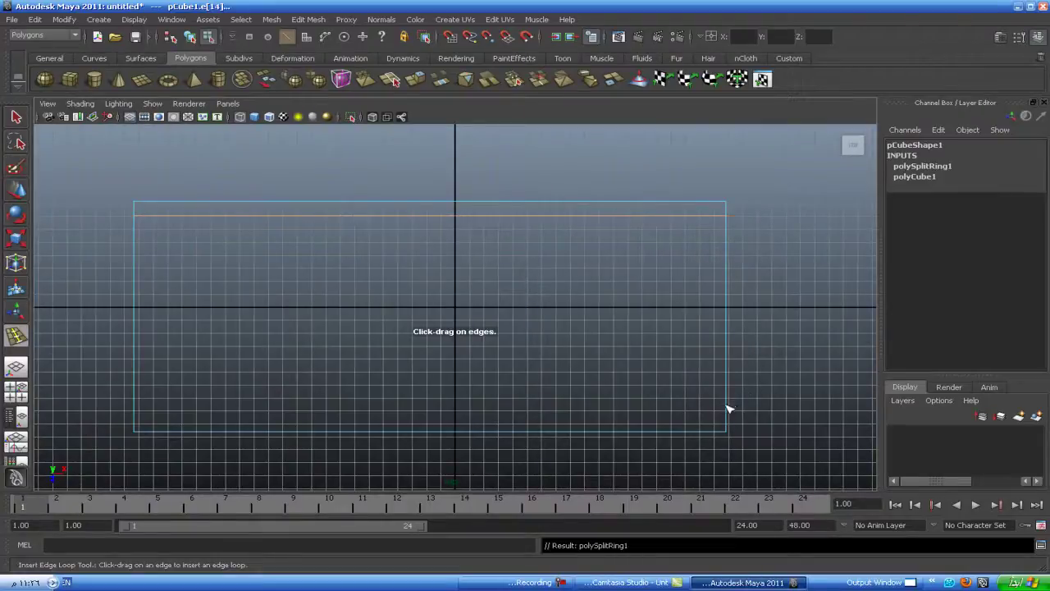
left_click_drag(730, 416, 727, 420)
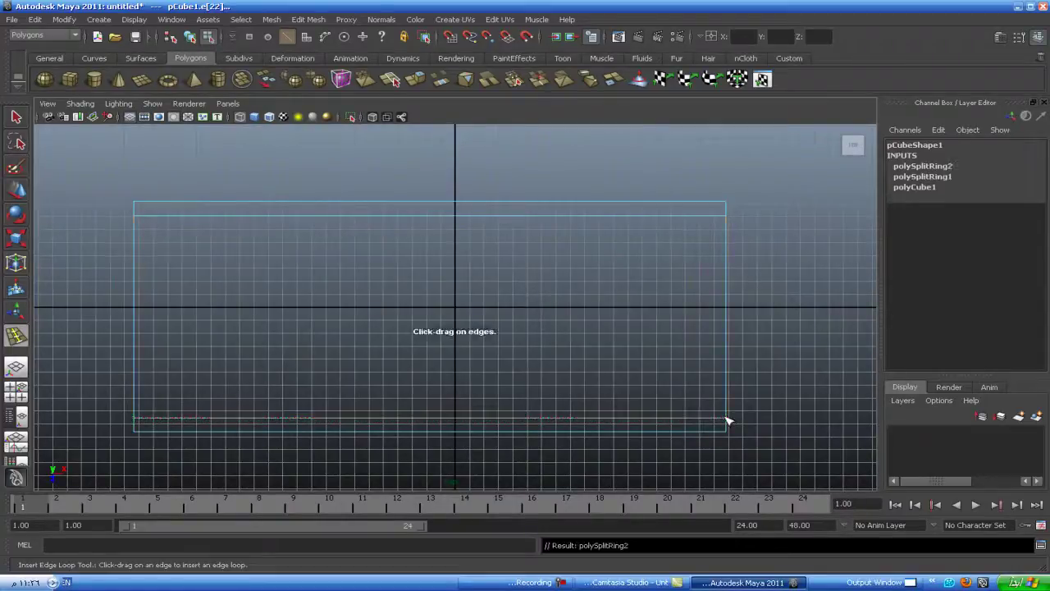
Step: Orbit the perspective view to inspect the two new lengthwise loops
key("space")
key("space")
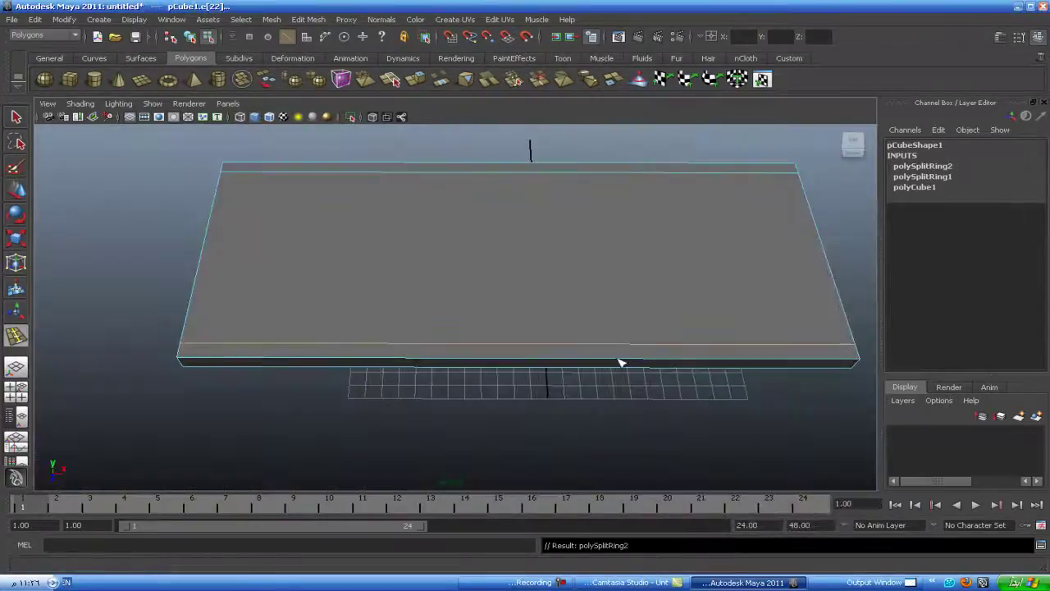
mouse_move(595, 421)
left_mouse_down("alt")
mouse_move(591, 438)
mouse_move(602, 410)
left_mouse_up("alt")
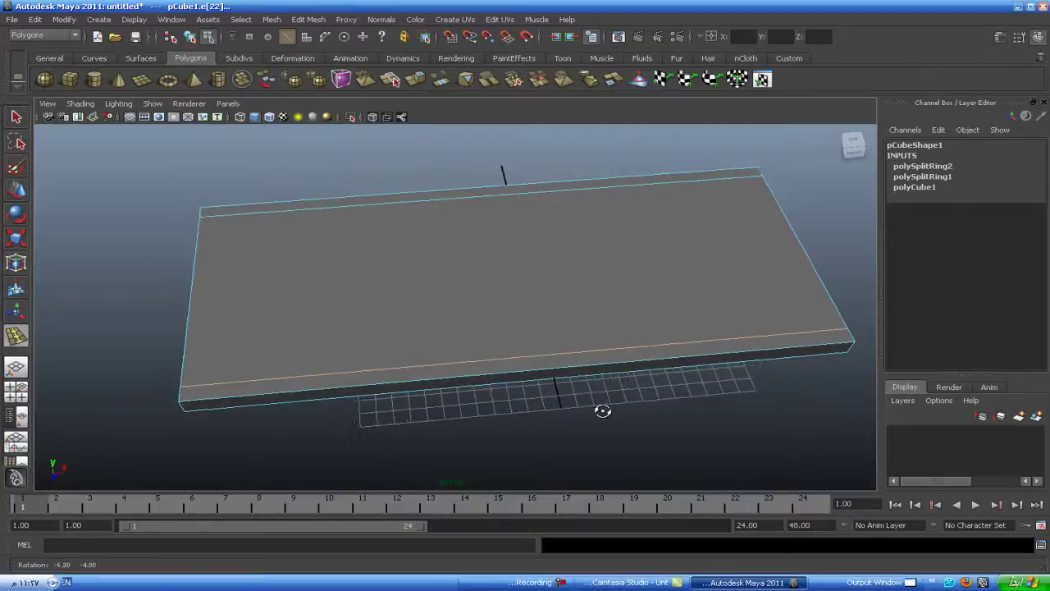
left_click_drag(525, 418, 645, 375, "alt")
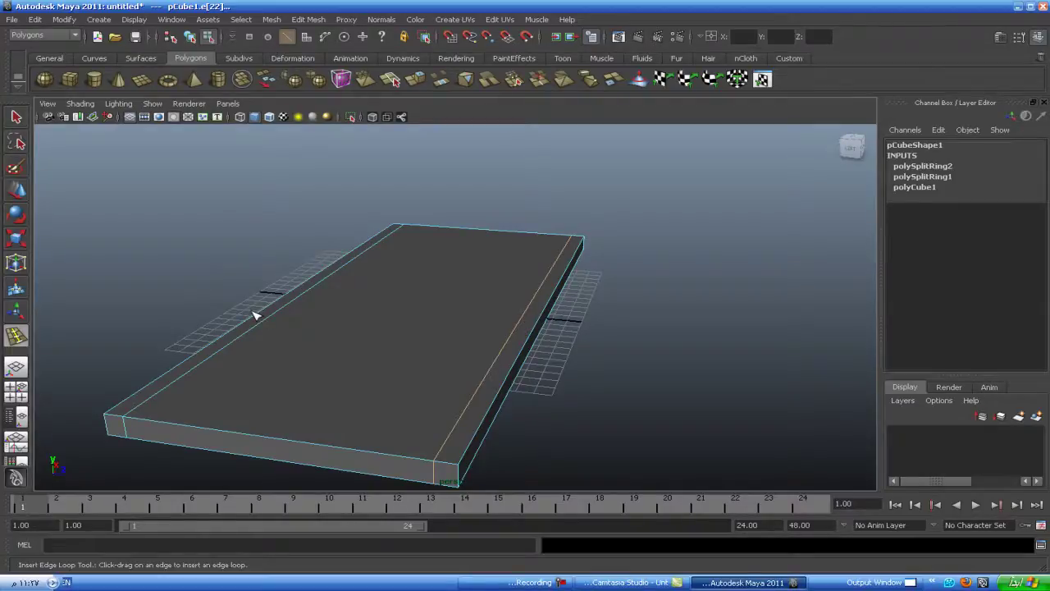
mouse_move(595, 437)
left_mouse_down("alt")
mouse_move(633, 396)
mouse_move(497, 422)
mouse_move(500, 438)
left_mouse_up("alt")
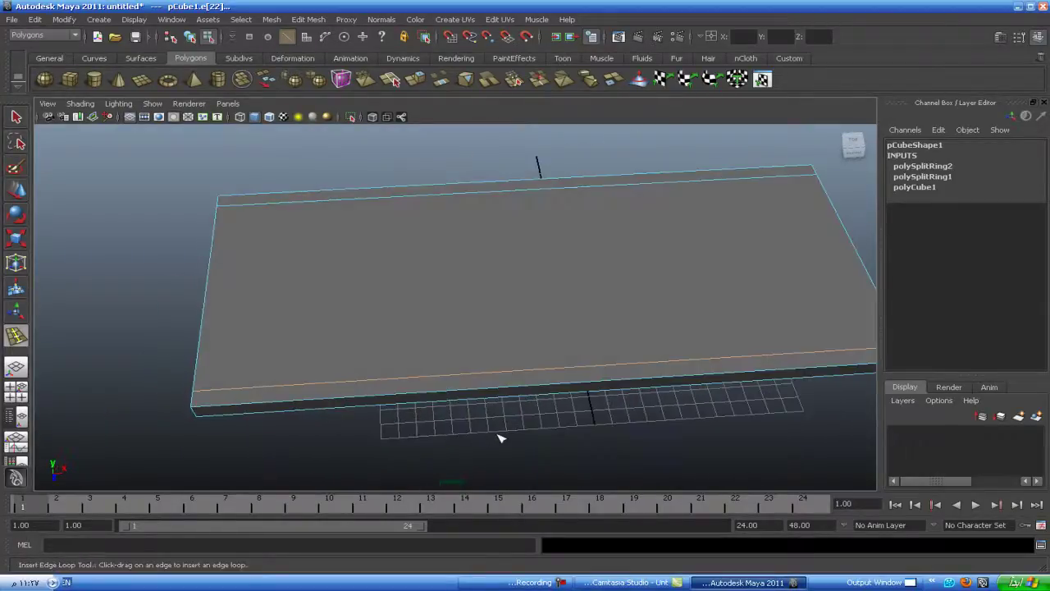
left_click(15, 190)
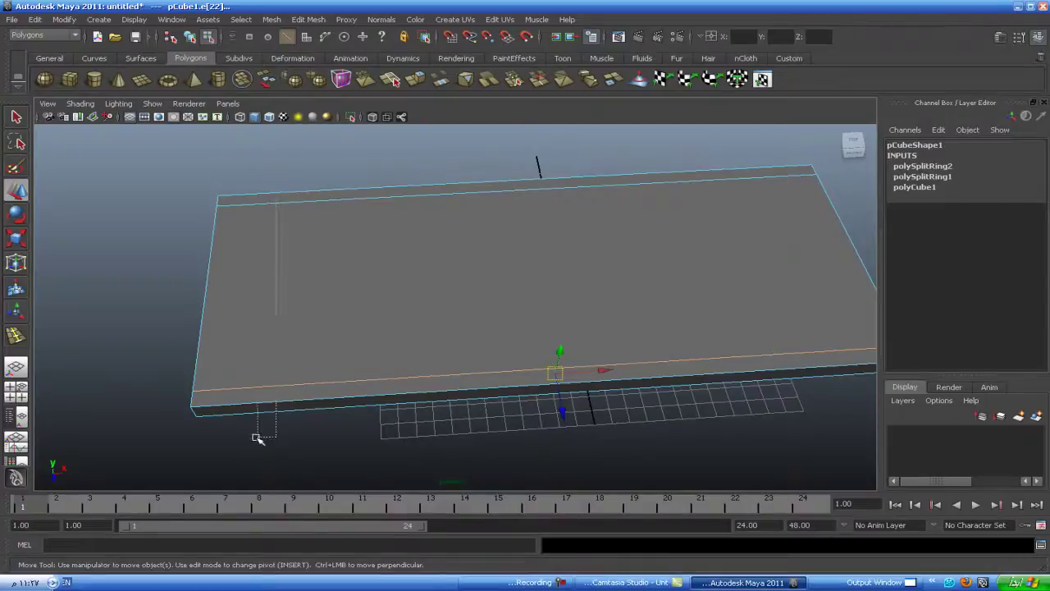
Step: Select an edge loop, then reactivate Insert Edge Loop in the maximised Top view
double_click(266, 413)
key("space")
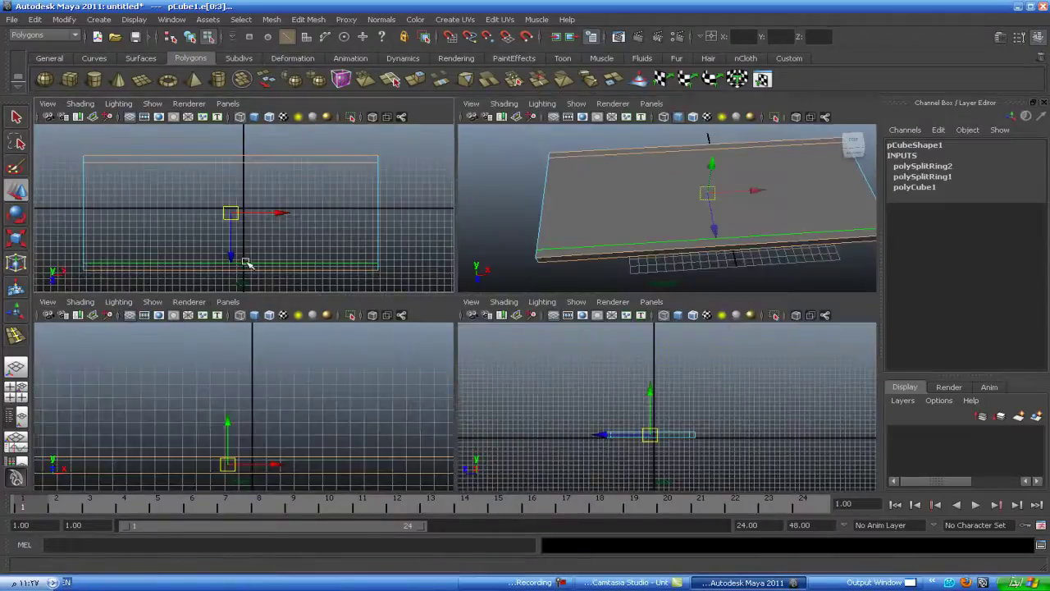
key("space")
right_click_drag(282, 216, 283, 295, "shift")
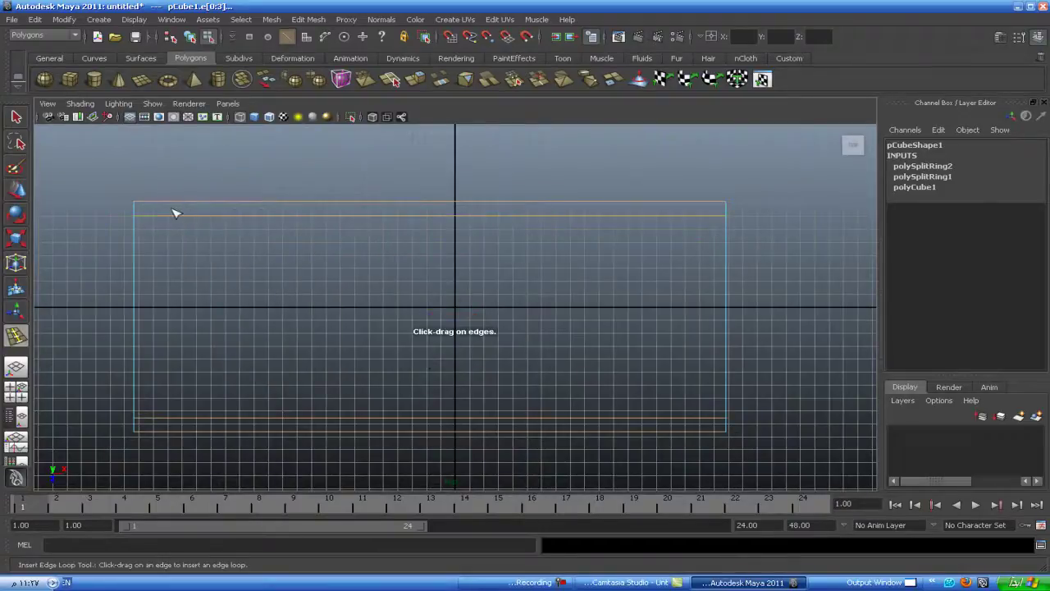
left_click(160, 208)
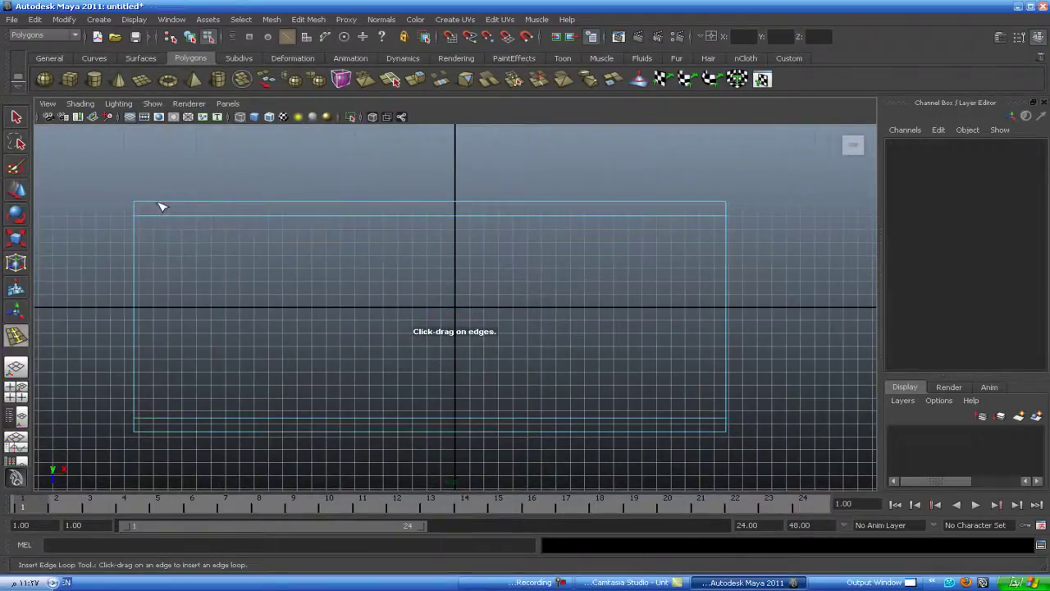
key("ctrl+z")
Step: Insert edge loops near the slab's left and right short ends and check them in perspective
left_click_drag(160, 207, 156, 207)
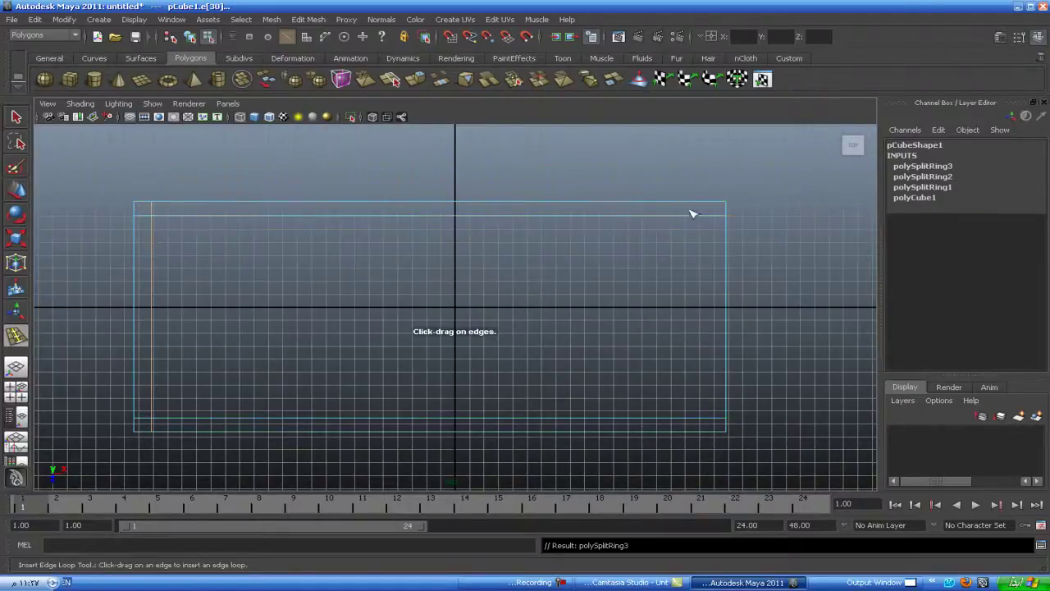
left_click_drag(704, 205, 706, 207)
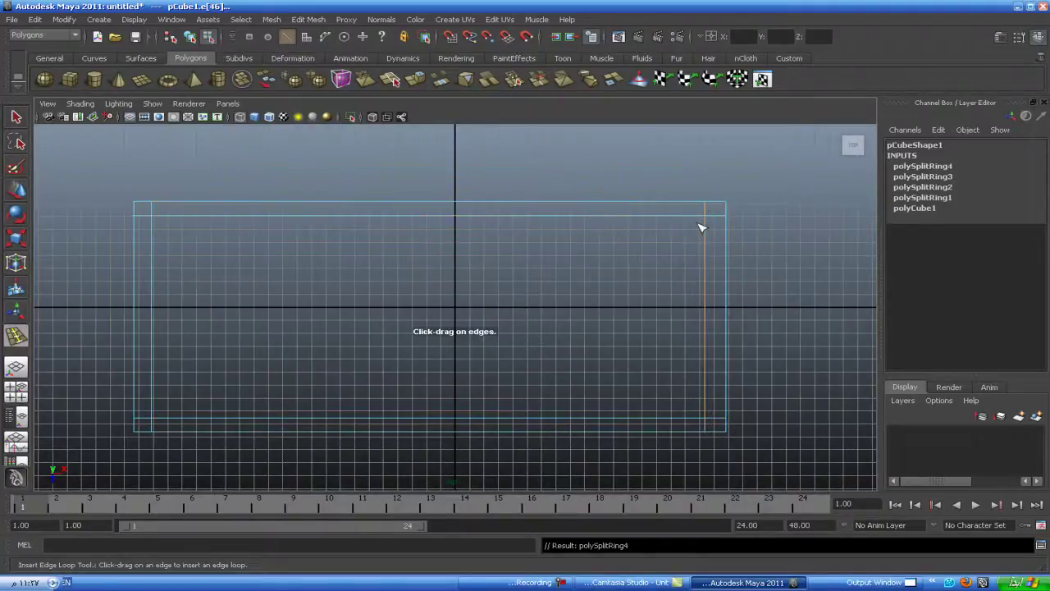
key("space")
key("space")
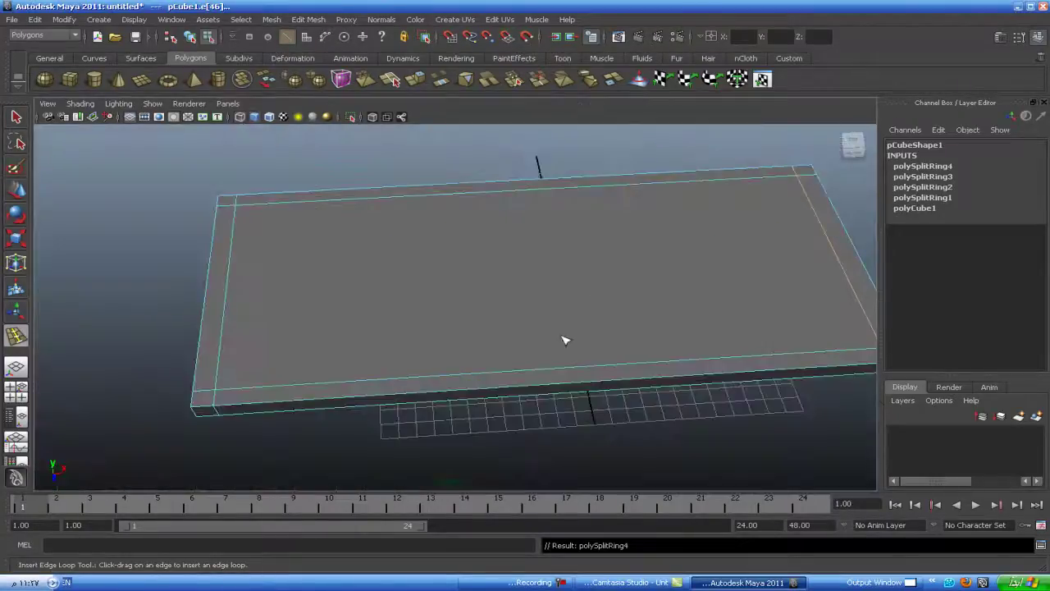
mouse_move(566, 342)
left_mouse_down("alt")
mouse_move(486, 344)
mouse_move(210, 246)
mouse_move(295, 228)
mouse_move(347, 199)
mouse_move(372, 301)
left_mouse_up("alt")
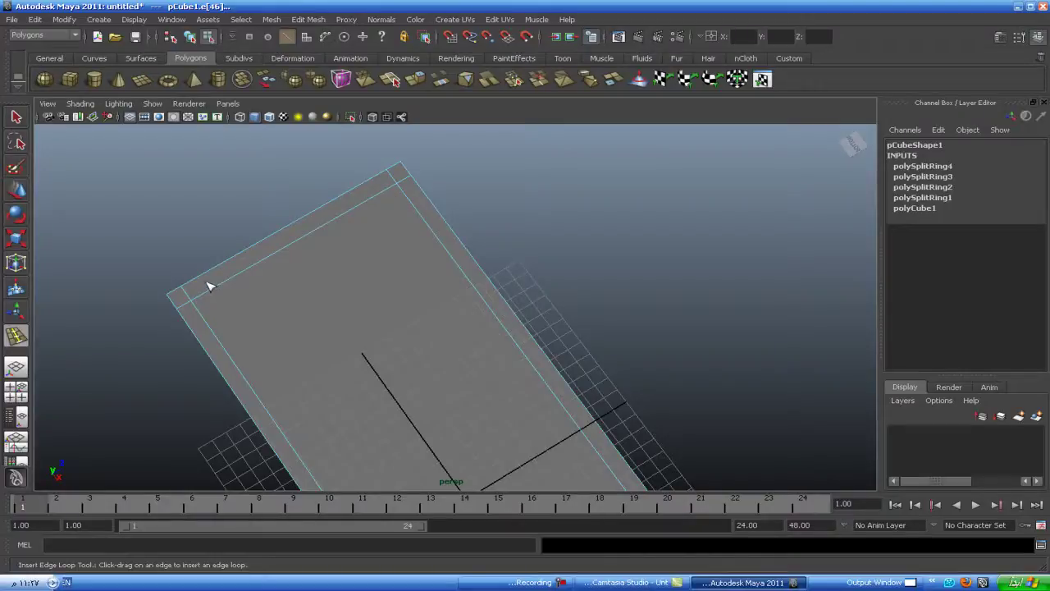
Step: In the top view, insert two lengthwise edge loops on the slab, one just inside each long side
left_click_drag(323, 339, 324, 397, "alt")
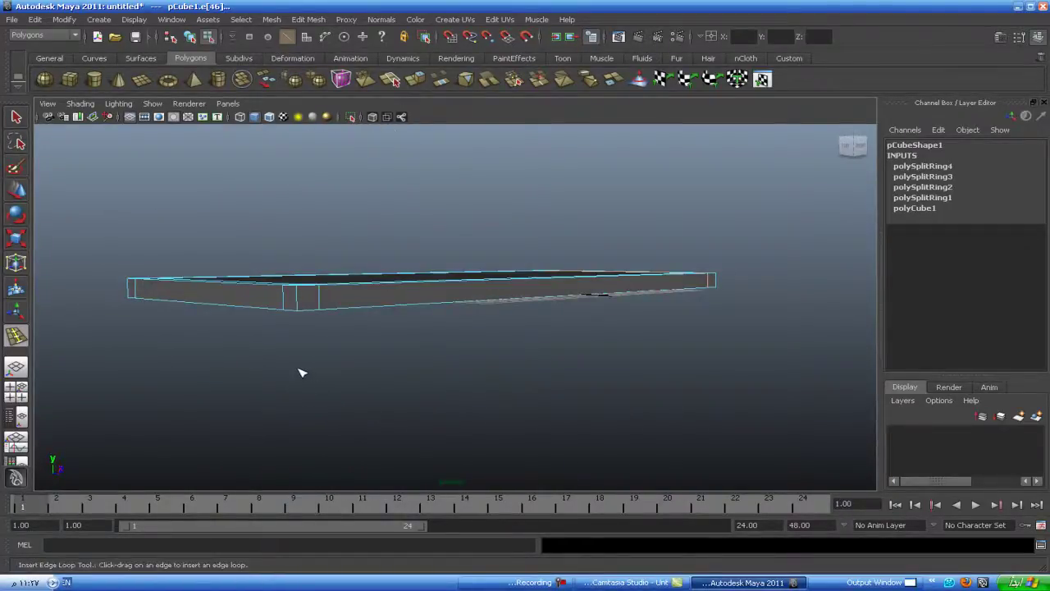
left_click_drag(299, 379, 387, 403, "alt")
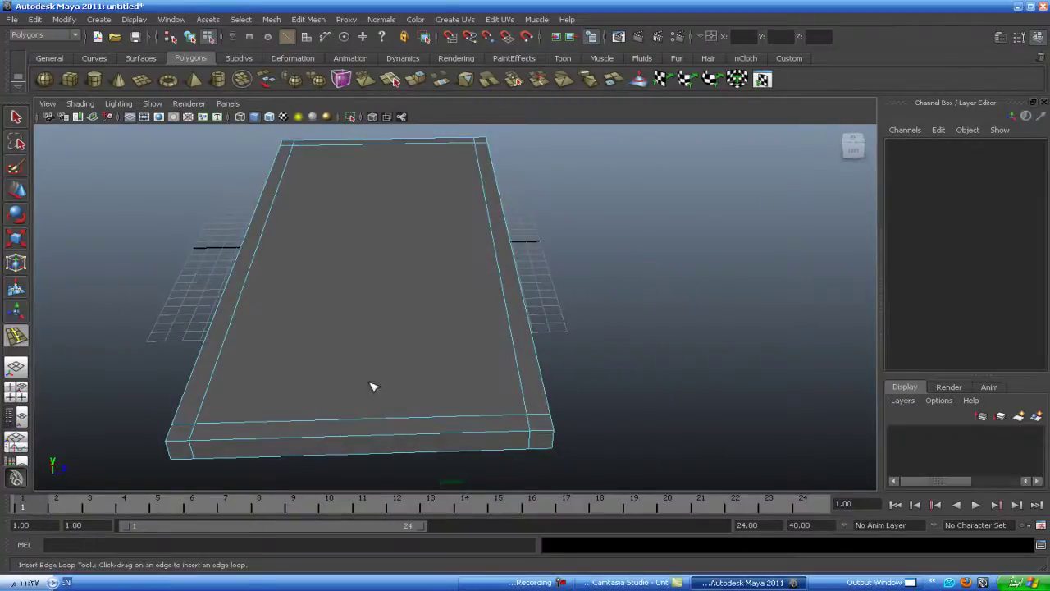
right_click_drag(370, 386, 388, 302, "alt")
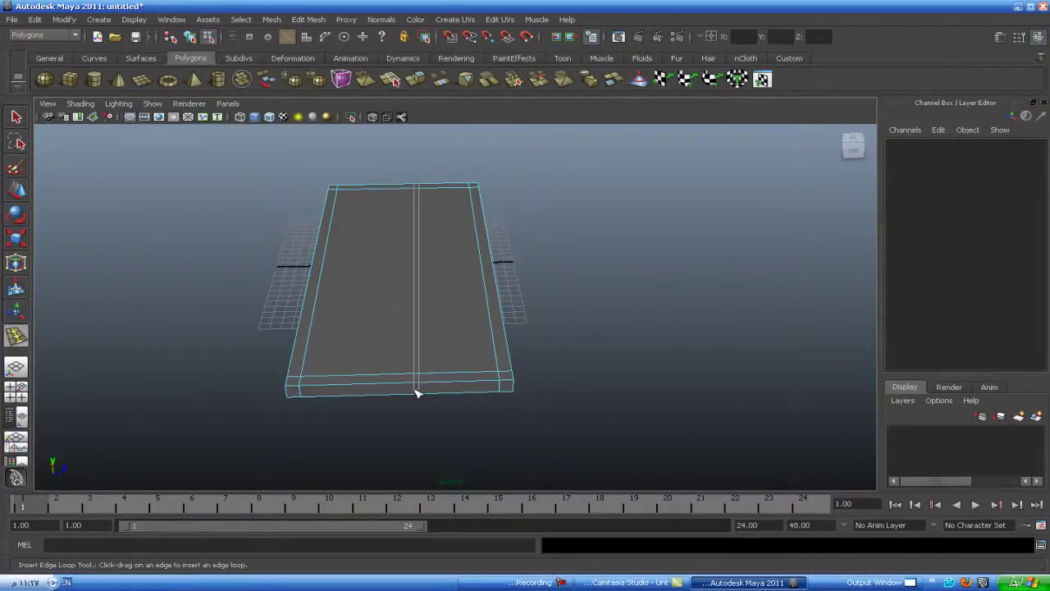
left_click_drag(417, 391, 417, 419)
key("space")
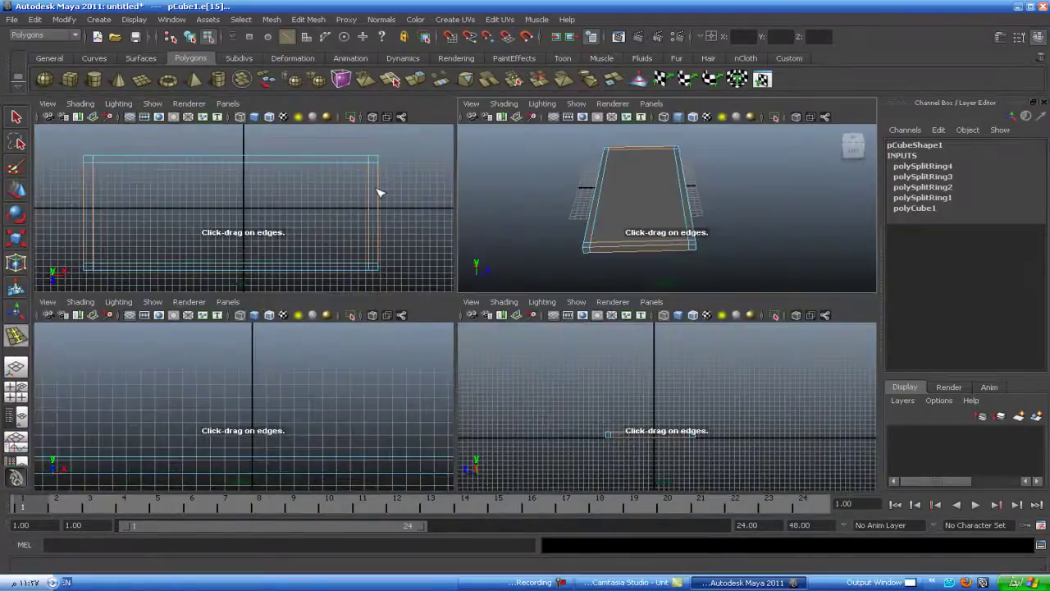
key("space")
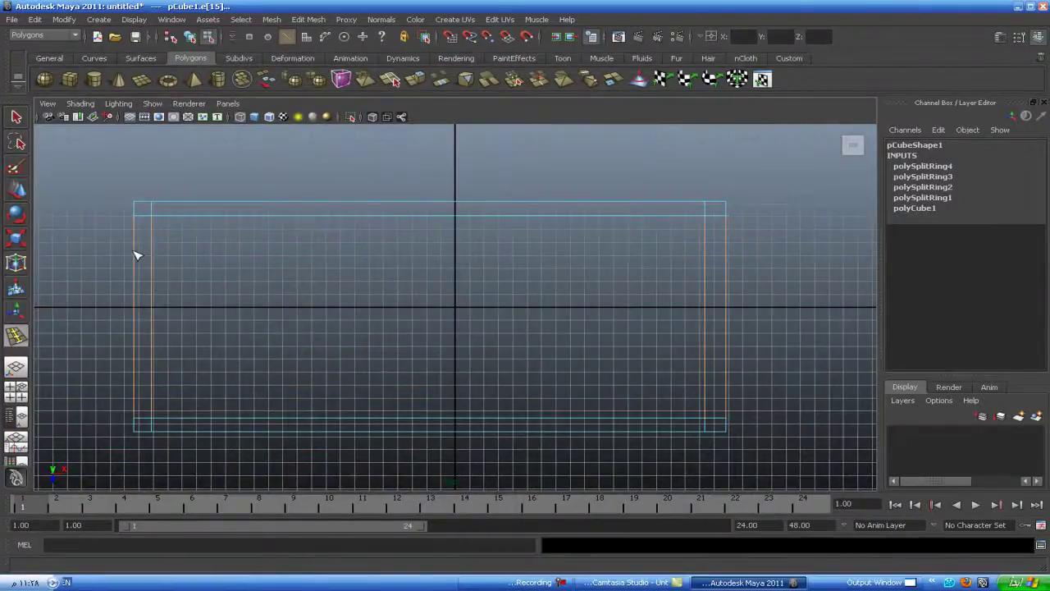
left_click_drag(137, 248, 136, 251)
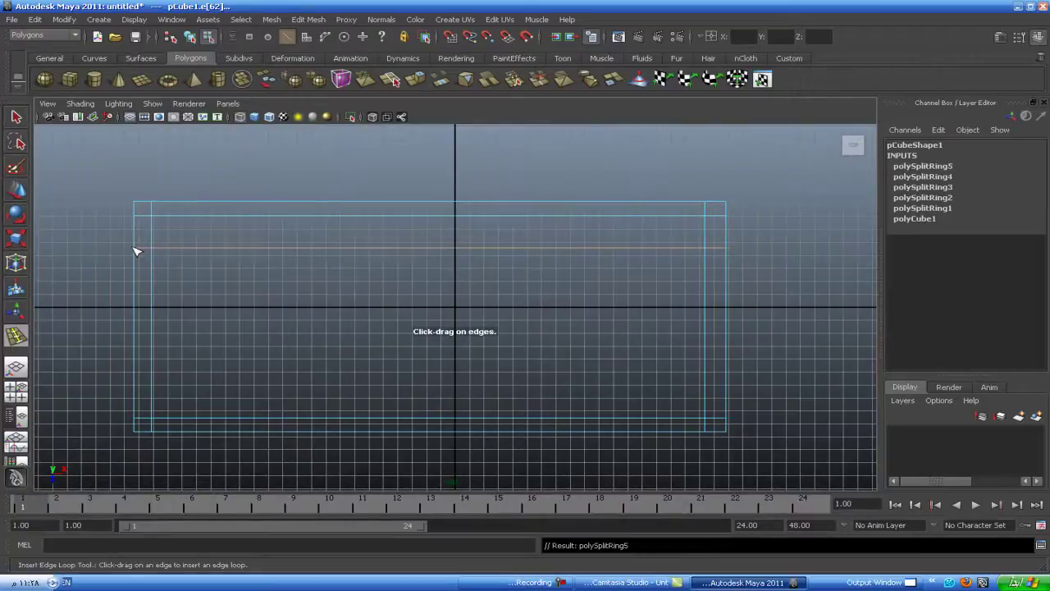
left_click_drag(140, 389, 137, 380)
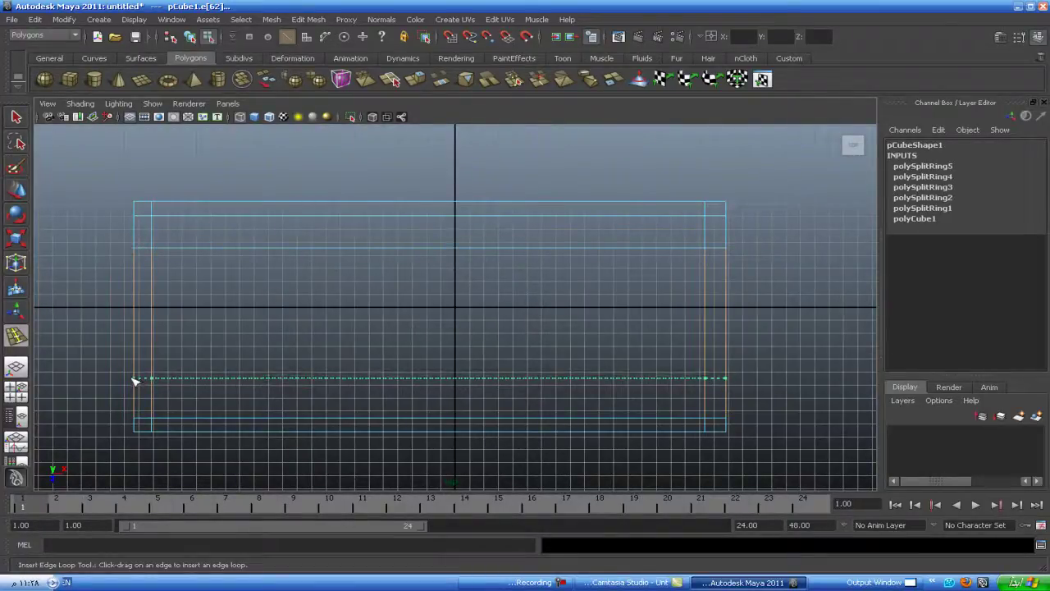
left_click_drag(137, 380, 136, 380)
key("w")
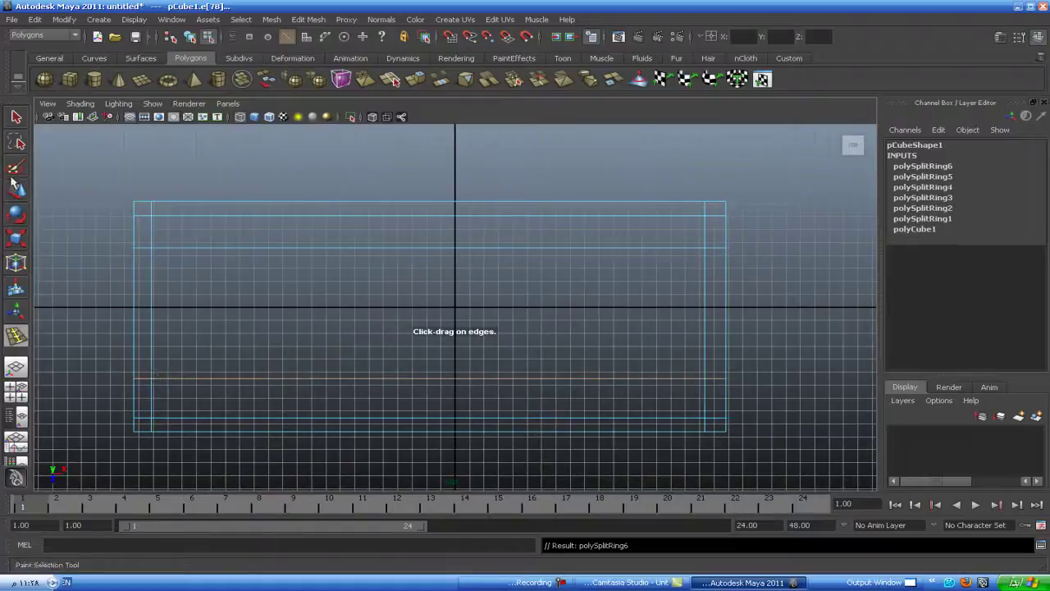
key("space")
key("space")
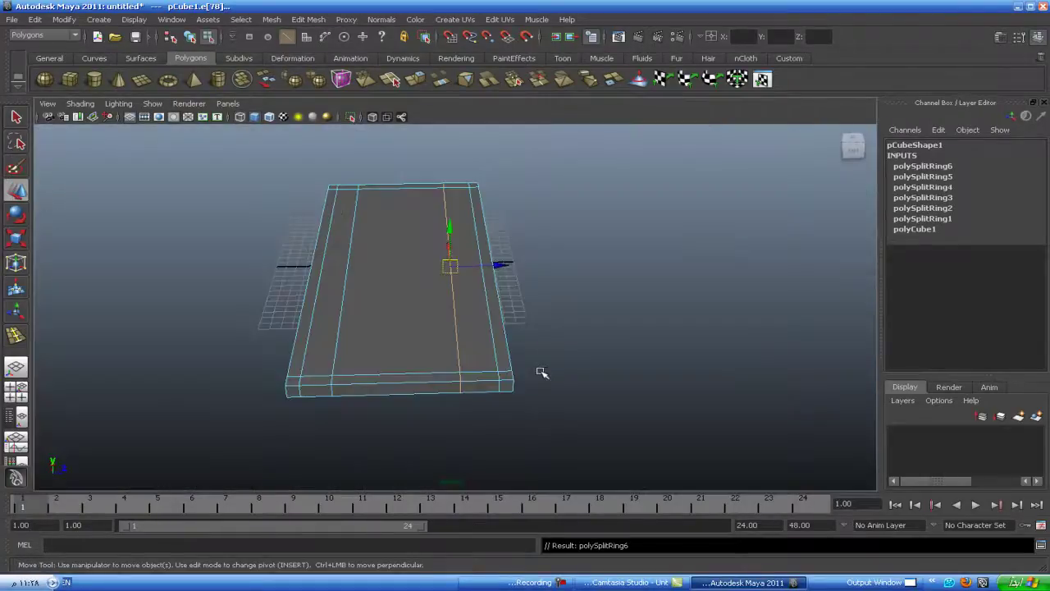
Step: Create a test polygon sphere beside the slab, then delete it completely
mouse_move(539, 369)
left_mouse_down("alt")
mouse_move(481, 389)
mouse_move(460, 364)
left_mouse_up("alt")
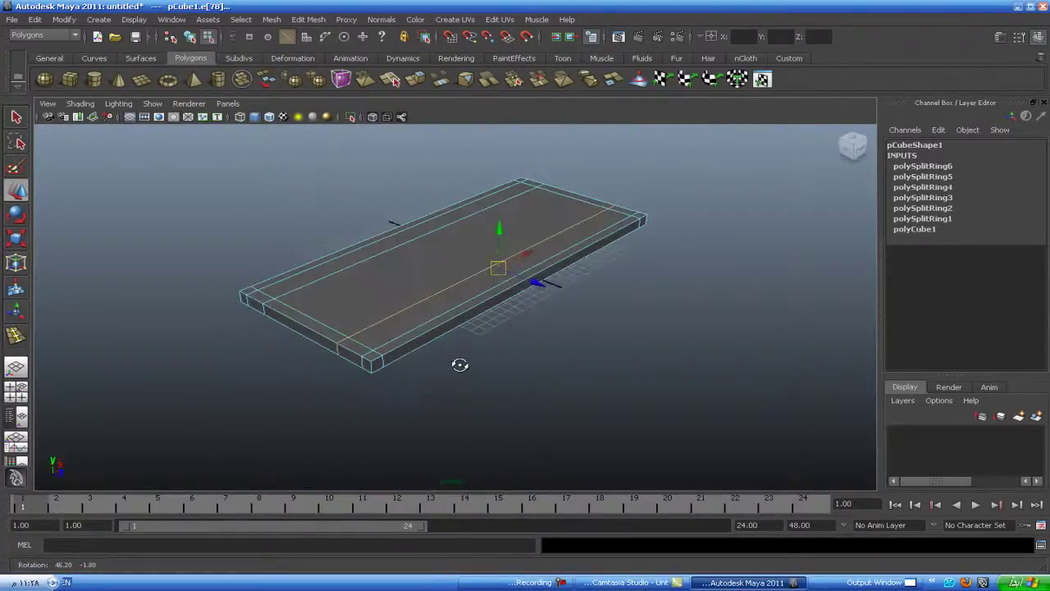
left_click(214, 167)
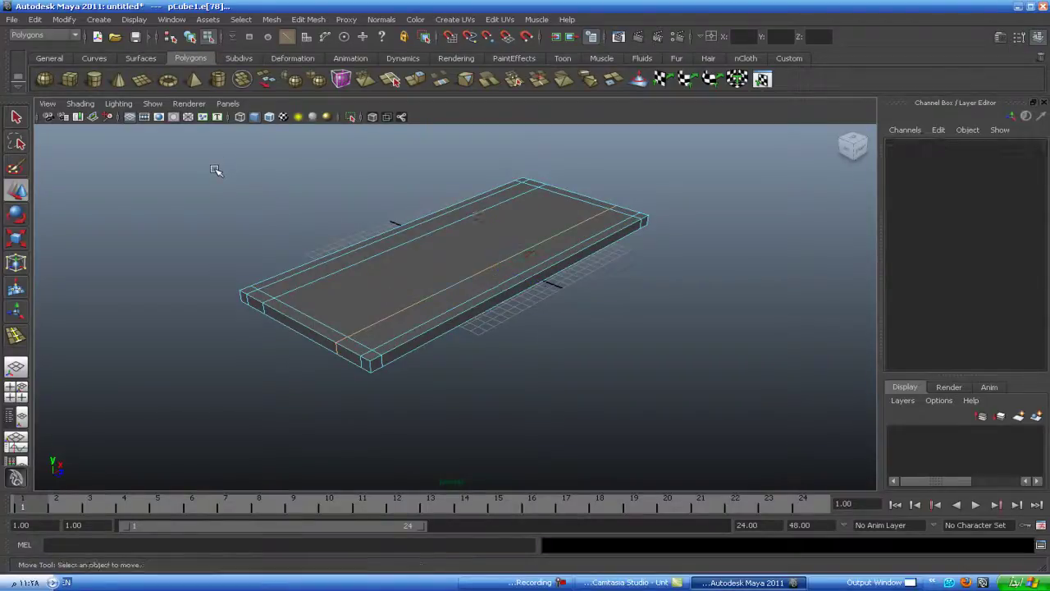
left_click(44, 79)
left_click_drag(140, 264, 191, 247)
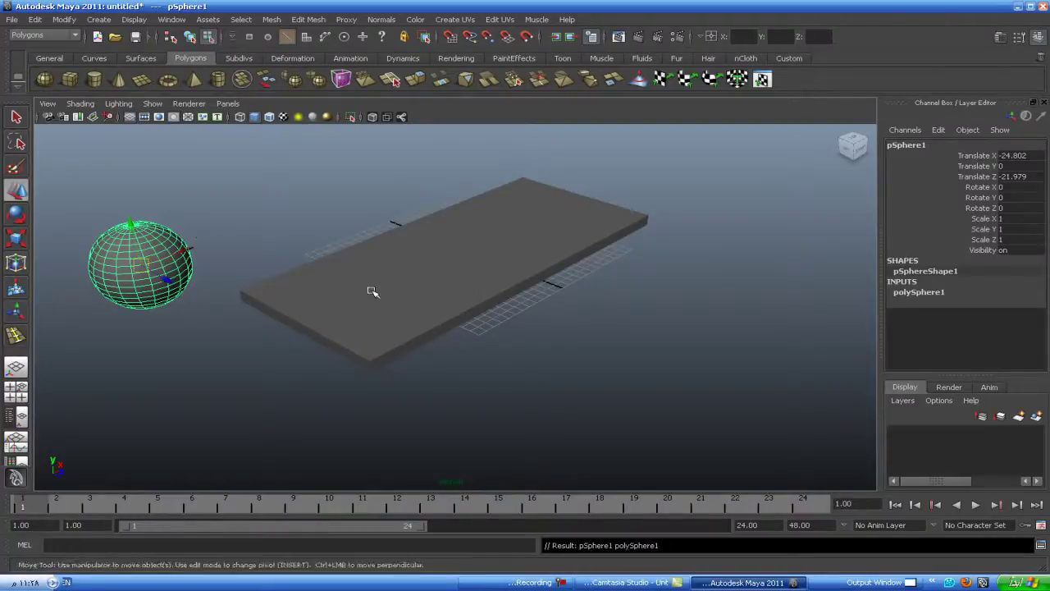
key("F11")
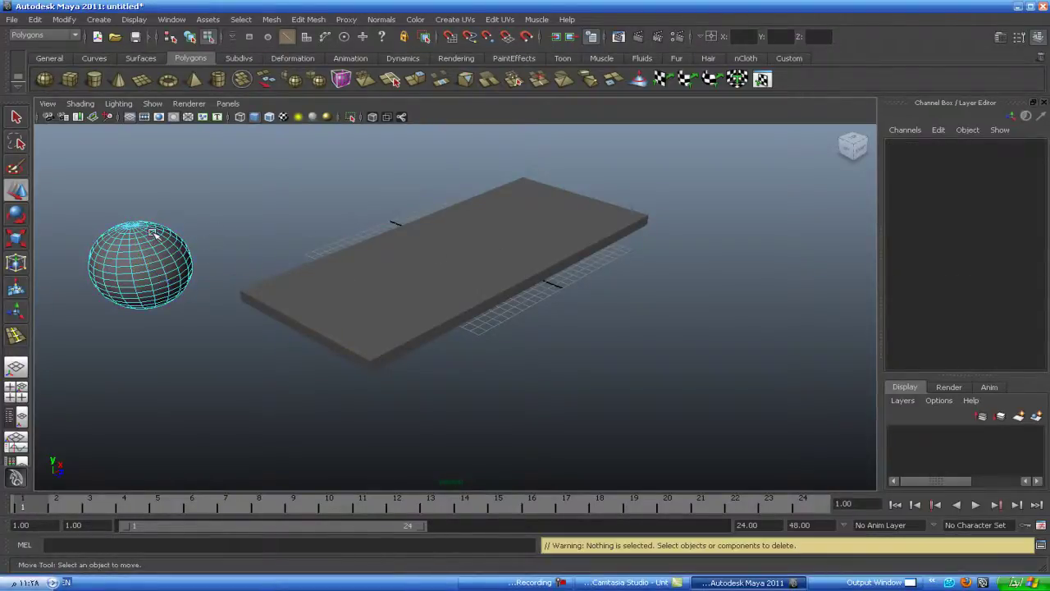
left_click_drag(197, 208, 90, 295)
key("Delete")
right_click_drag(151, 301, 197, 282)
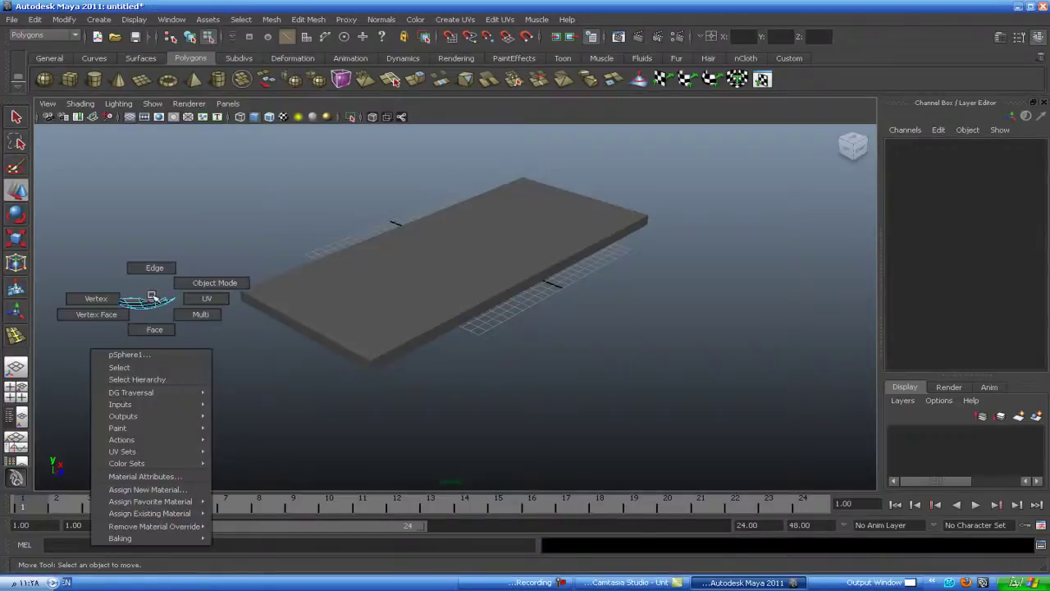
left_click_drag(210, 251, 122, 335)
key("Delete")
Step: Select the slab and switch it to face selection mode
left_click(363, 276)
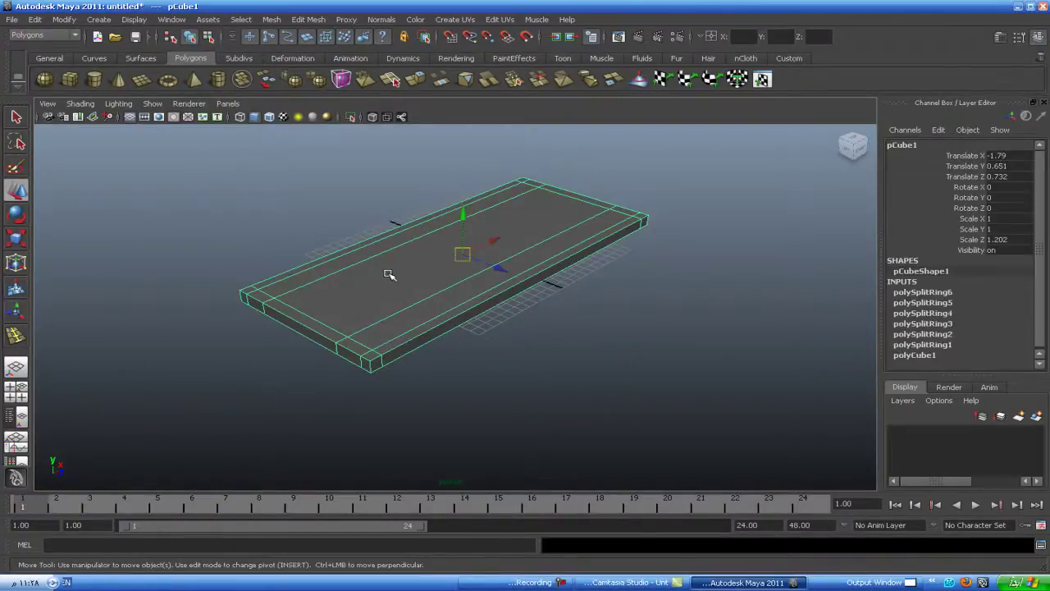
mouse_move(312, 395)
left_mouse_down("alt")
mouse_move(345, 372)
mouse_move(364, 307)
mouse_move(367, 330)
left_mouse_up("alt")
right_click_drag(437, 210, 437, 238)
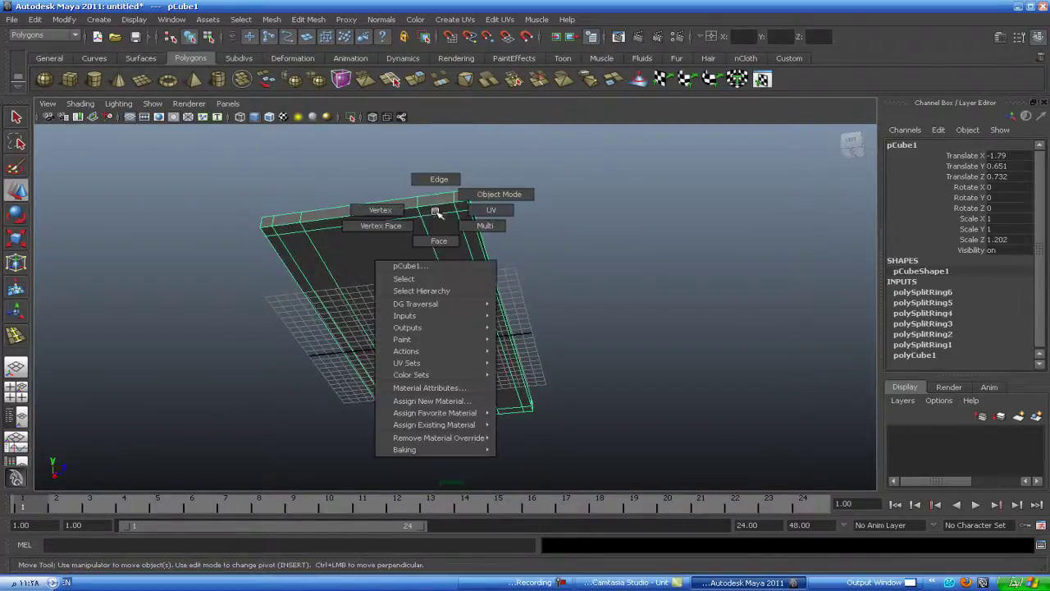
left_click(441, 210)
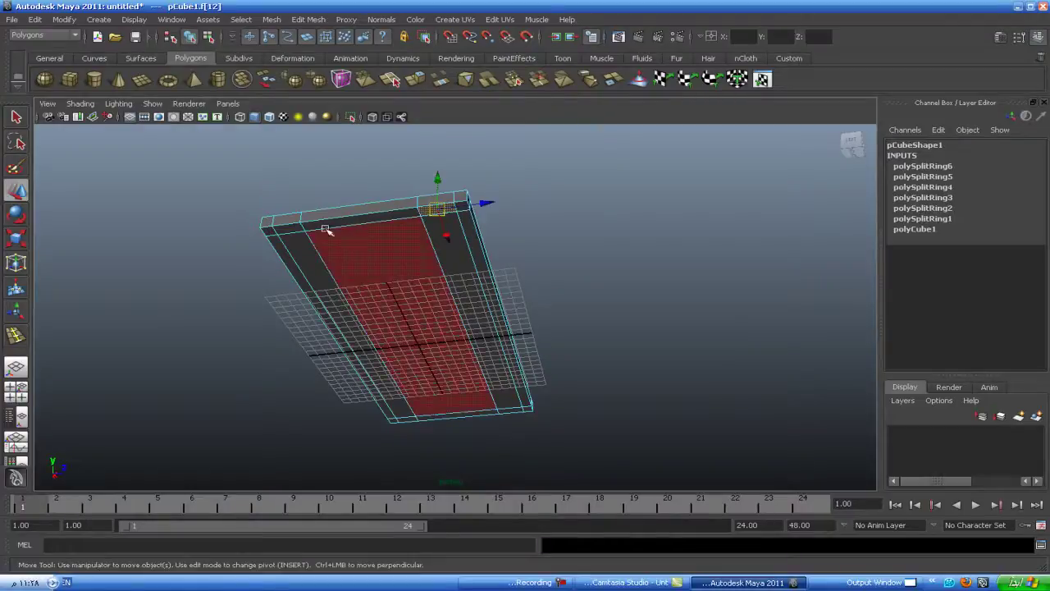
Step: Select the four small corner faces on the slab's underside
left_click_drag(320, 320, 258, 222, "alt")
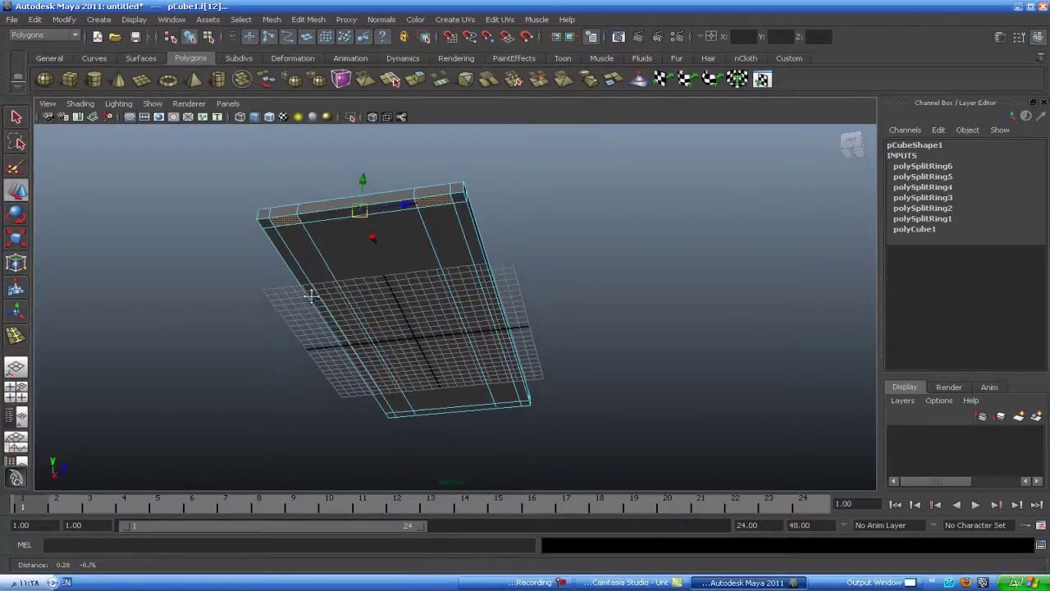
right_click_drag(257, 223, 335, 309, "alt")
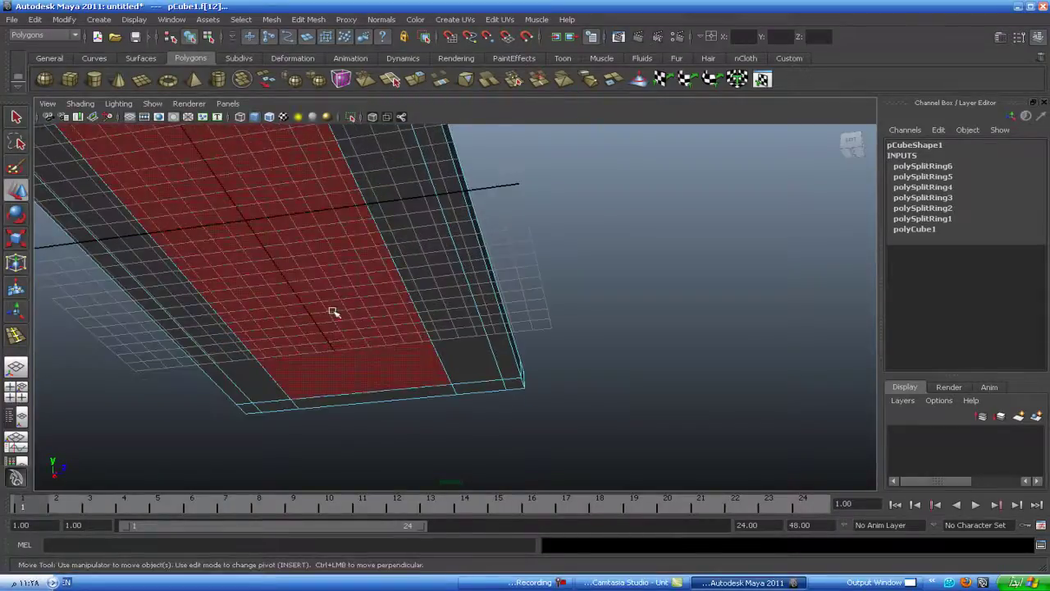
left_click(476, 388)
left_click(276, 408, "shift")
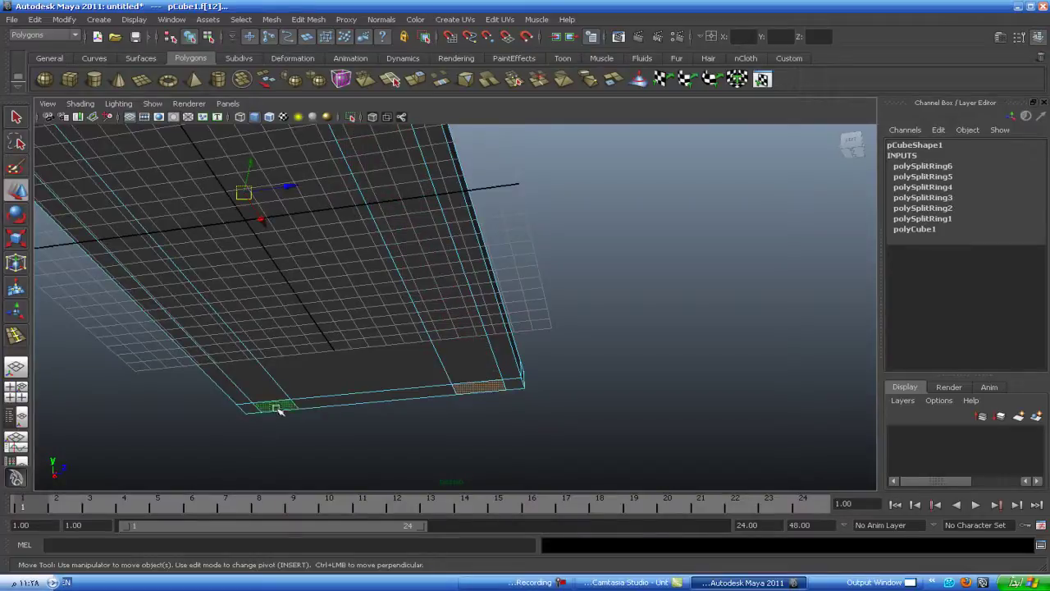
left_click_drag(277, 408, 274, 410, "alt")
right_click_drag(274, 410, 297, 389, "alt")
left_click_drag(297, 388, 270, 405, "alt")
Step: Turn off Keep Faces Together and extrude the four corner faces downward into short legs
left_click(299, 21)
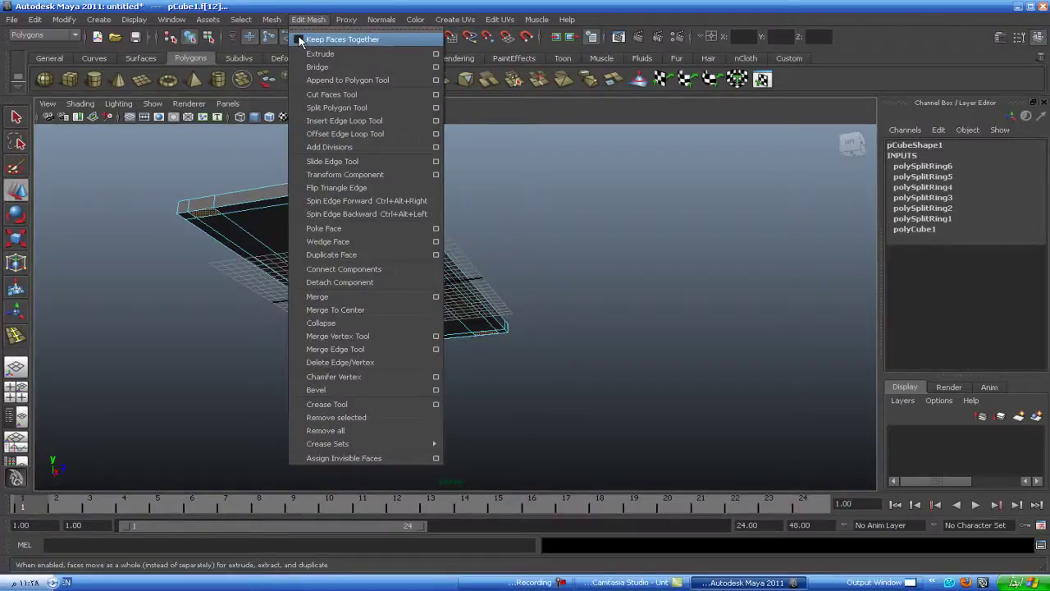
left_click(299, 40)
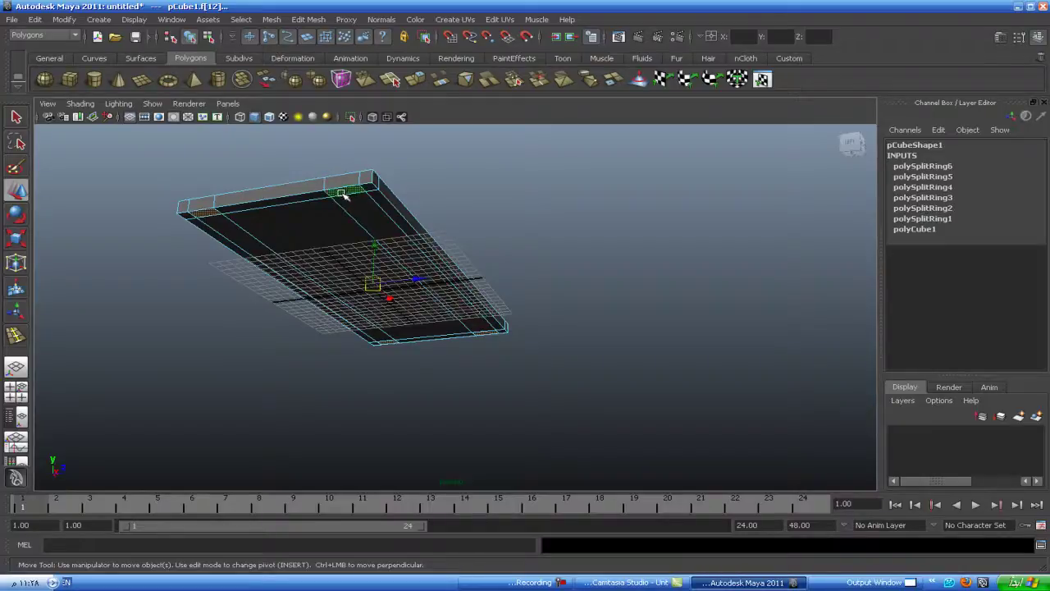
right_click_drag(341, 192, 337, 225, "shift")
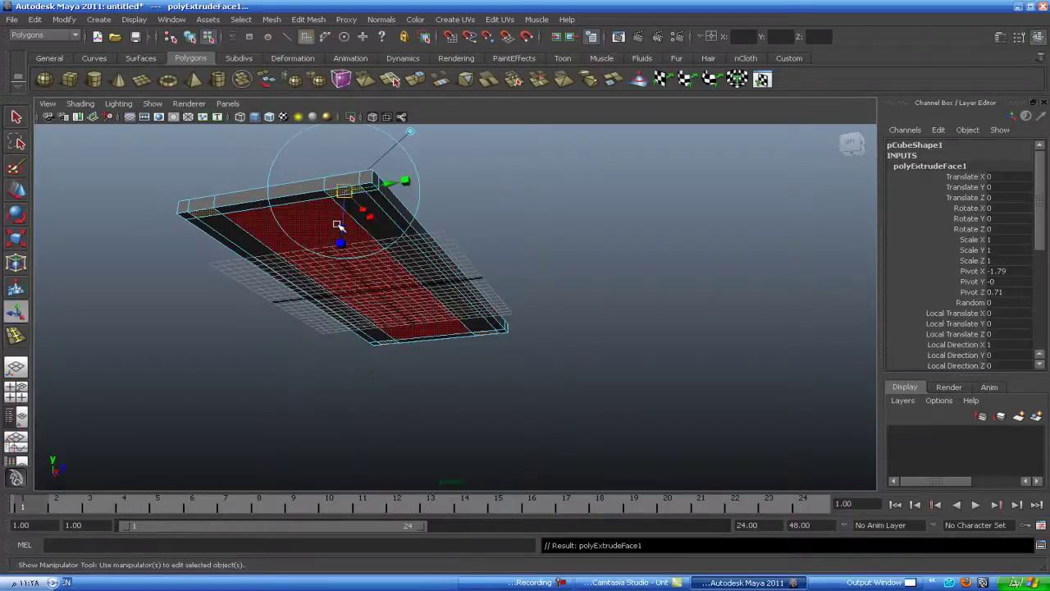
mouse_move(342, 231)
left_mouse_down("alt")
mouse_move(306, 205)
mouse_move(307, 240)
mouse_move(276, 286)
mouse_move(145, 337)
mouse_move(179, 317)
mouse_move(140, 298)
mouse_move(42, 295)
mouse_move(52, 319)
mouse_move(174, 305)
mouse_move(228, 387)
mouse_move(218, 321)
left_mouse_up("alt")
mouse_move(328, 317)
left_mouse_down("alt")
mouse_move(316, 314)
mouse_move(364, 282)
mouse_move(342, 314)
mouse_move(265, 359)
left_mouse_up("alt")
left_click(188, 253)
mouse_move(188, 253)
left_mouse_down("alt")
mouse_move(235, 271)
mouse_move(105, 302)
mouse_move(99, 290)
left_mouse_up("alt")
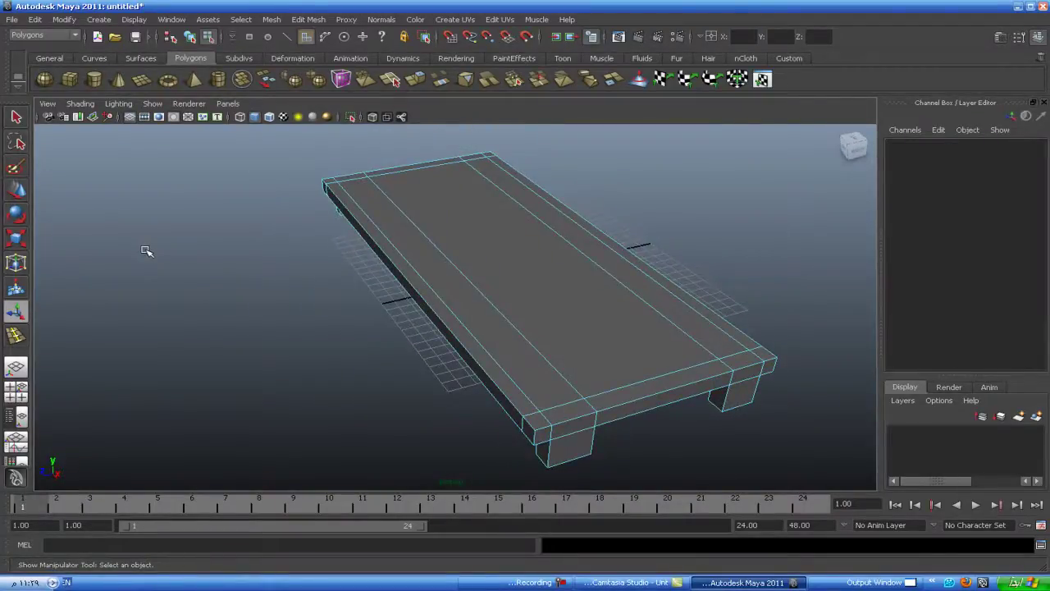
Step: Select the end face strips at both short ends of the slab
mouse_move(232, 267)
left_mouse_down("alt")
mouse_move(178, 353)
mouse_move(241, 270)
left_mouse_up("alt")
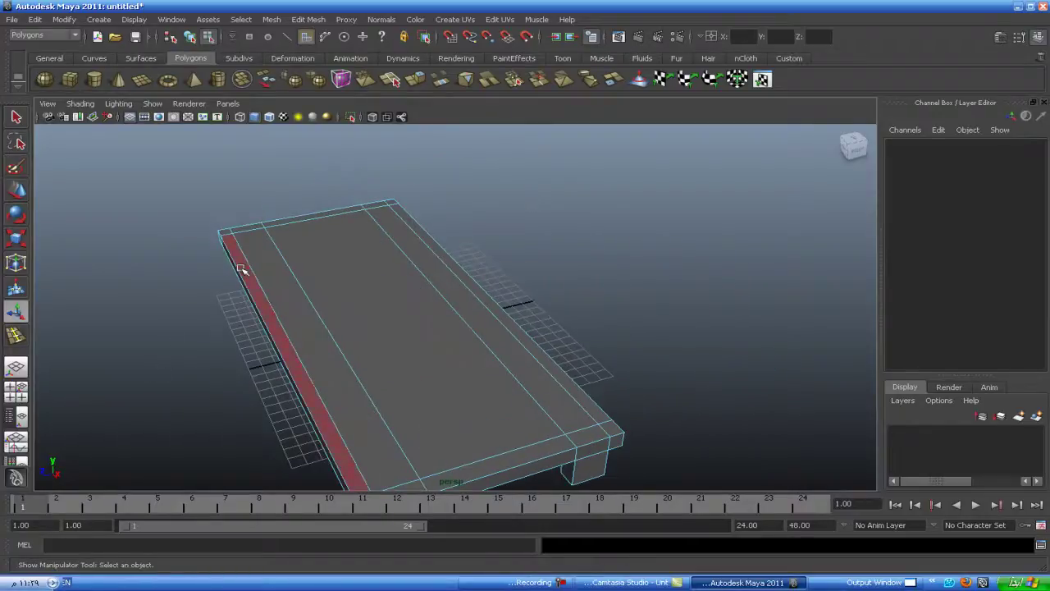
left_click(297, 218)
left_click(388, 203, "shift")
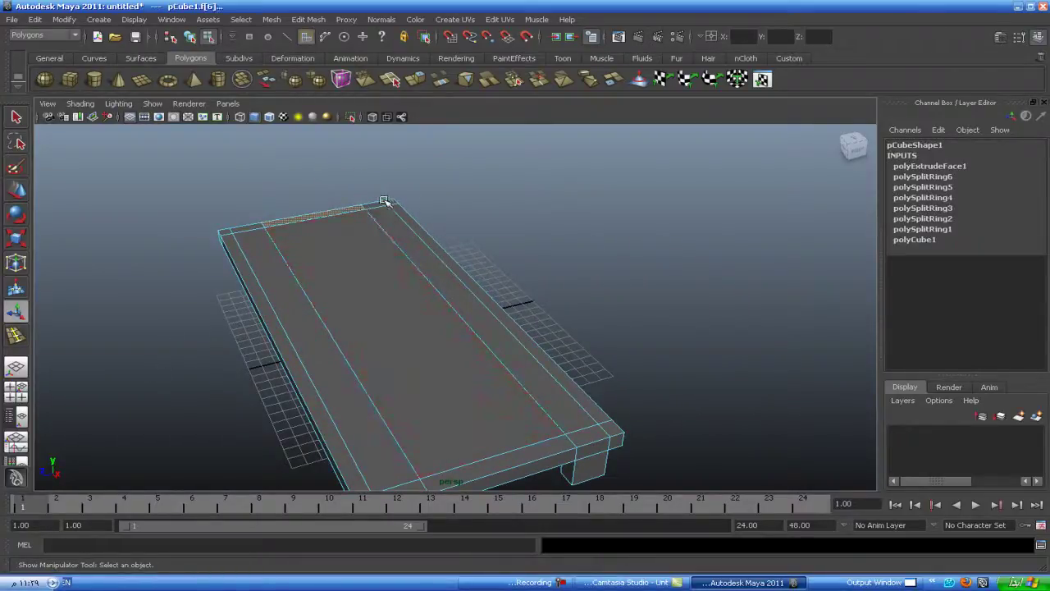
left_click(224, 231, "shift")
left_click(552, 449, "shift")
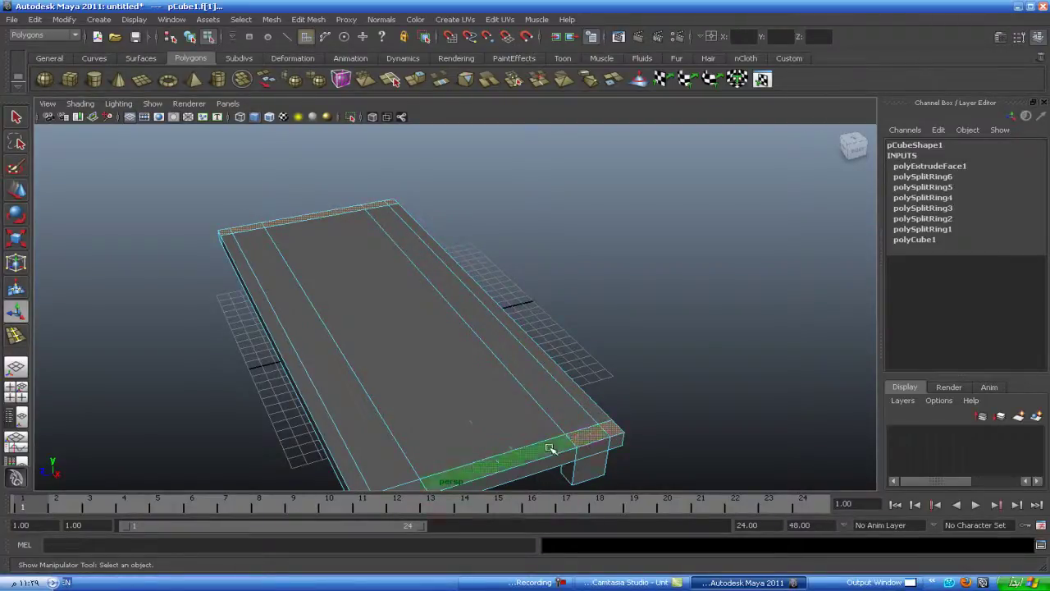
scroll(461, 449, "down", 2)
left_click(413, 452, "shift")
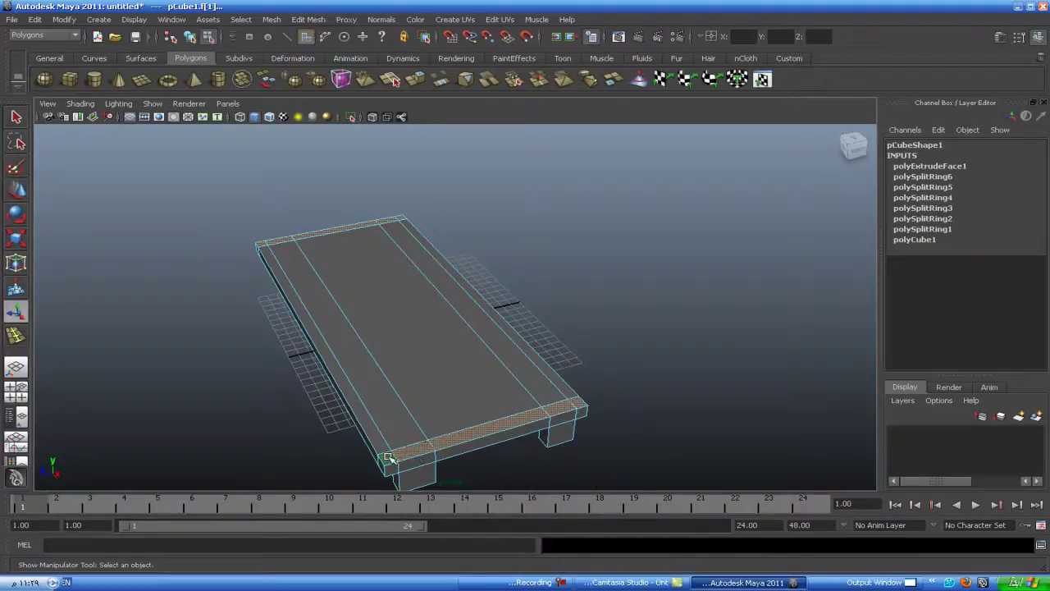
left_click(390, 458, "shift")
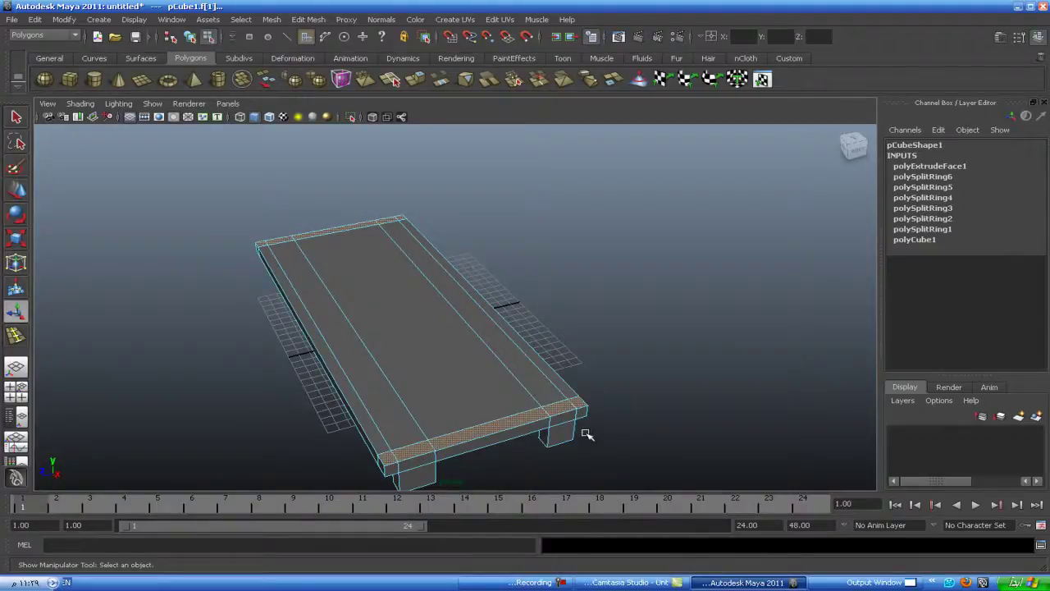
Step: Turn Keep Faces Together back on in the Edit Mesh menu
left_click(271, 19)
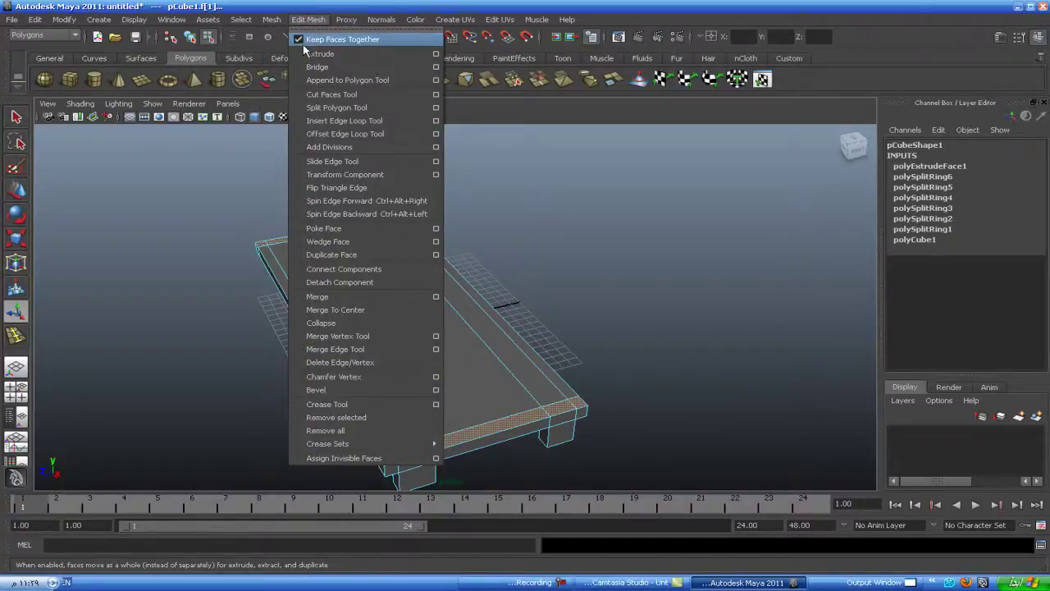
left_click(302, 43)
scroll(399, 291, "up", 3)
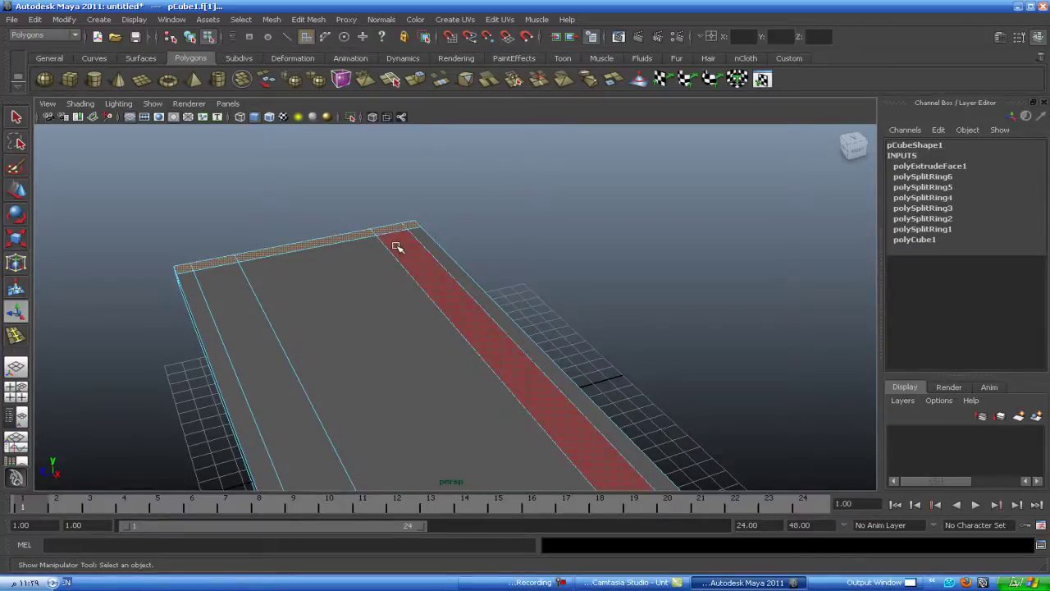
left_click(294, 19)
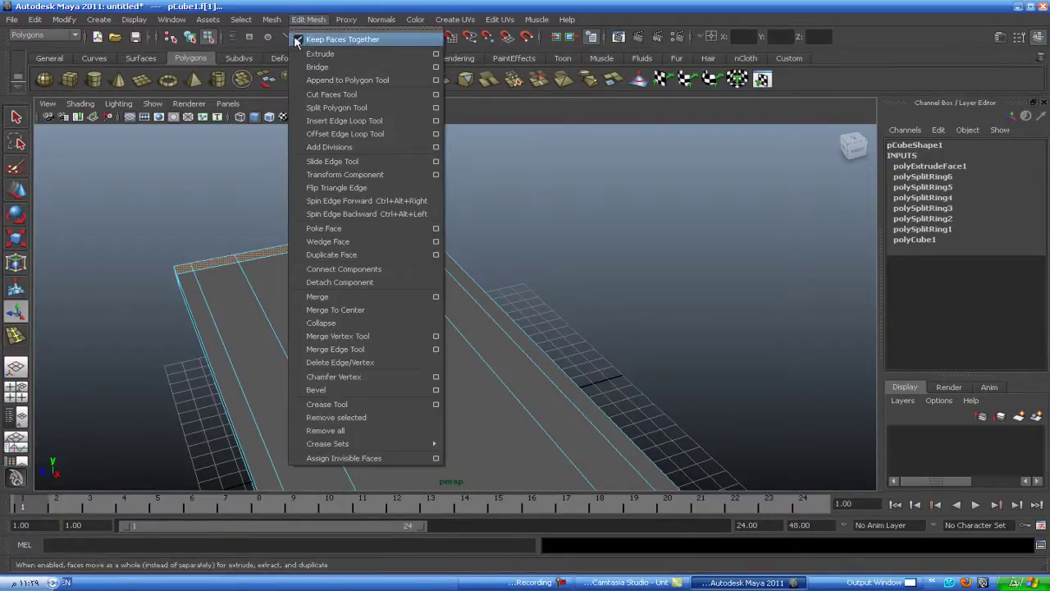
left_click(542, 168)
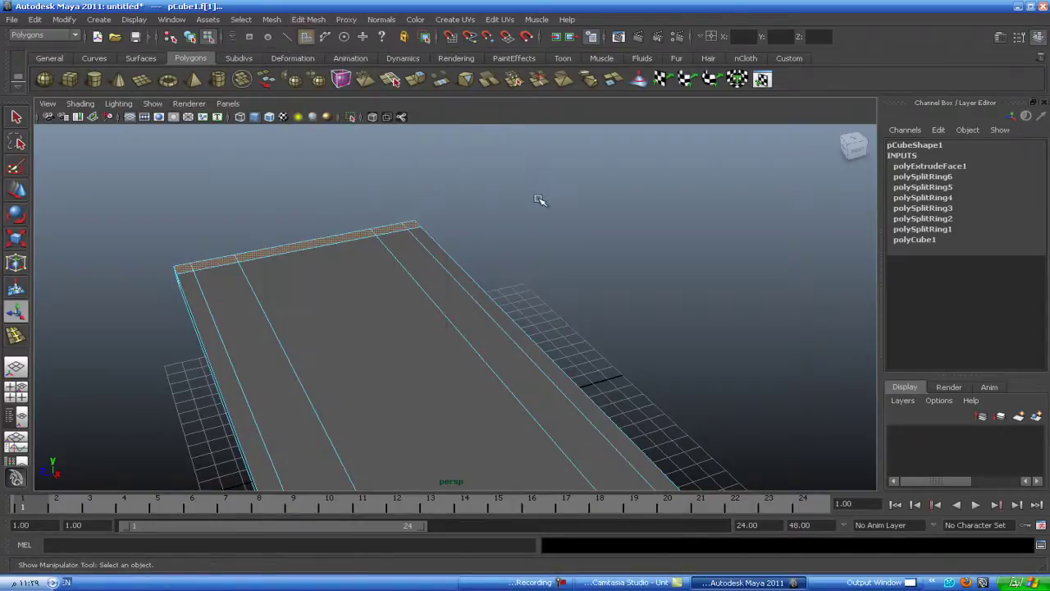
Step: Extrude both end strips upward into a headboard and a footboard
scroll(525, 164, "down", 2)
scroll(492, 127, "down", 2)
left_click(530, 443)
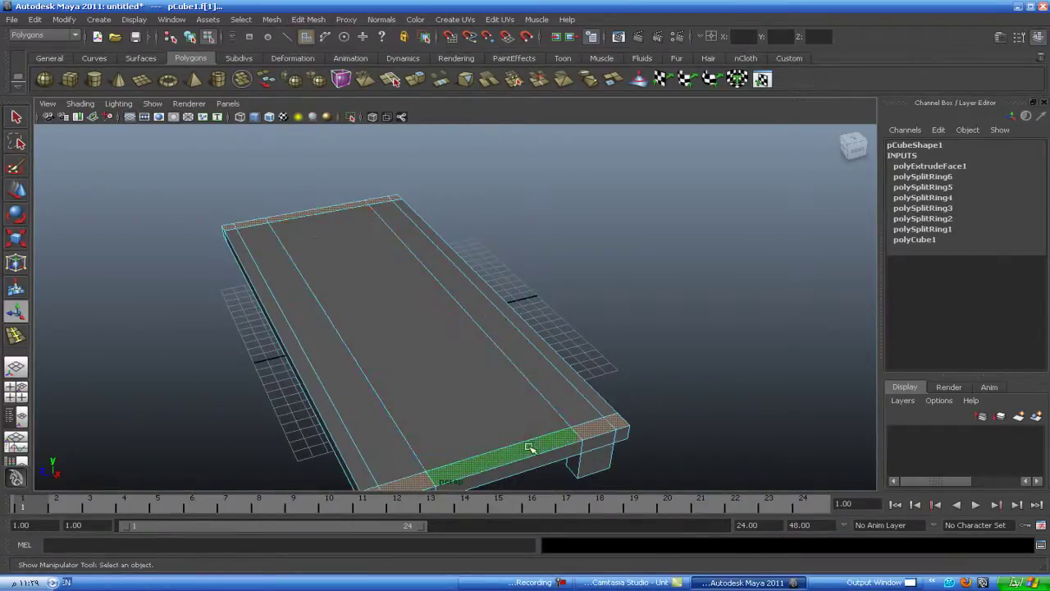
right_click_drag(530, 441, 527, 429, "shift")
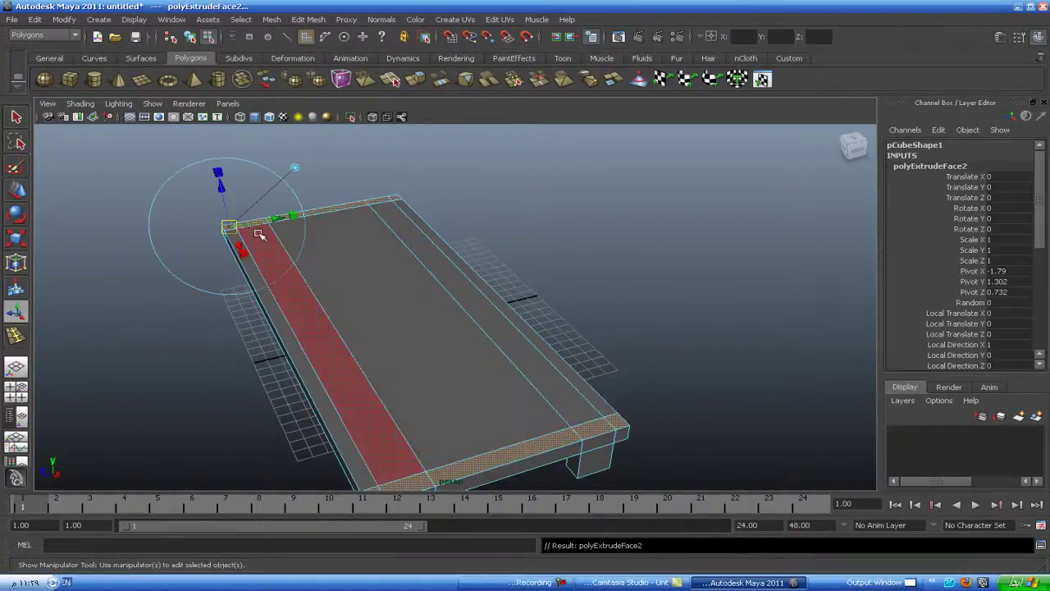
left_click_drag(221, 186, 212, 169)
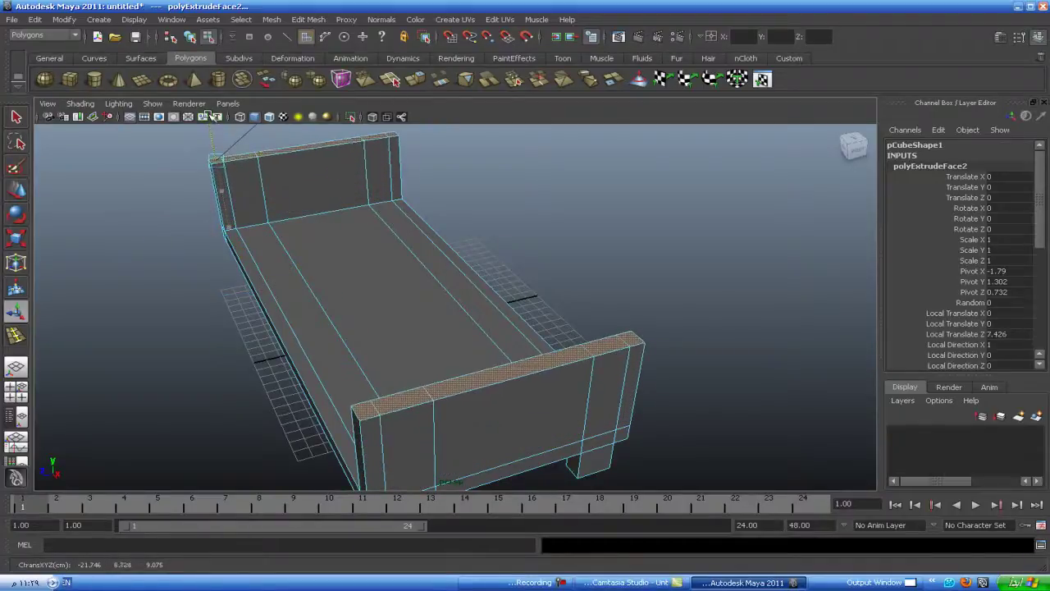
mouse_move(193, 293)
left_mouse_down("alt")
mouse_move(216, 312)
mouse_move(274, 274)
mouse_move(235, 296)
mouse_move(203, 269)
left_mouse_up("alt")
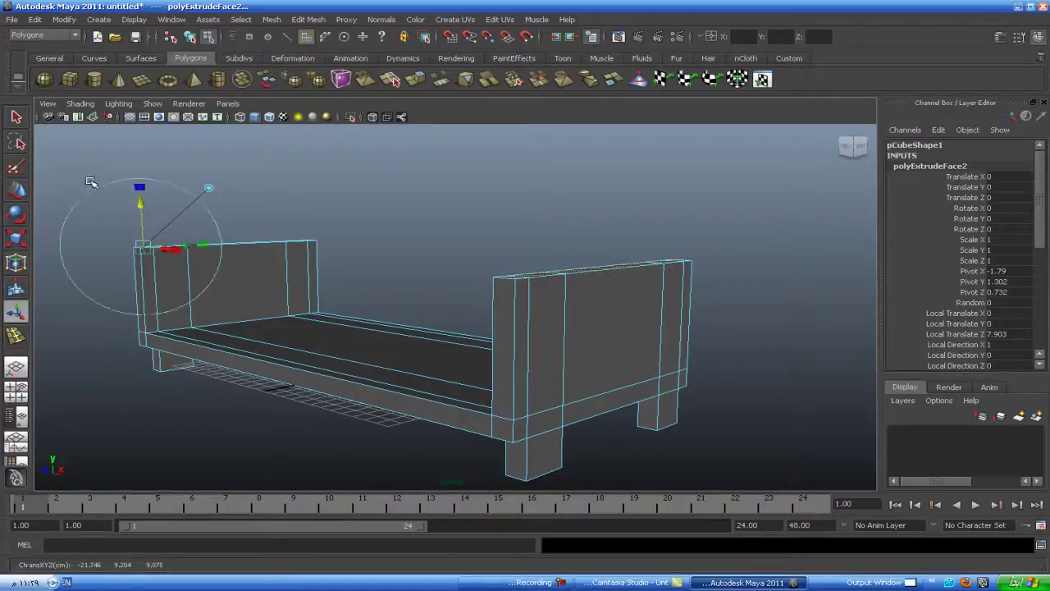
left_click(173, 235)
middle_click_drag(363, 328, 363, 299, "alt")
mouse_move(363, 299)
left_mouse_down("alt")
mouse_move(265, 328)
mouse_move(272, 345)
mouse_move(255, 336)
left_mouse_up("alt")
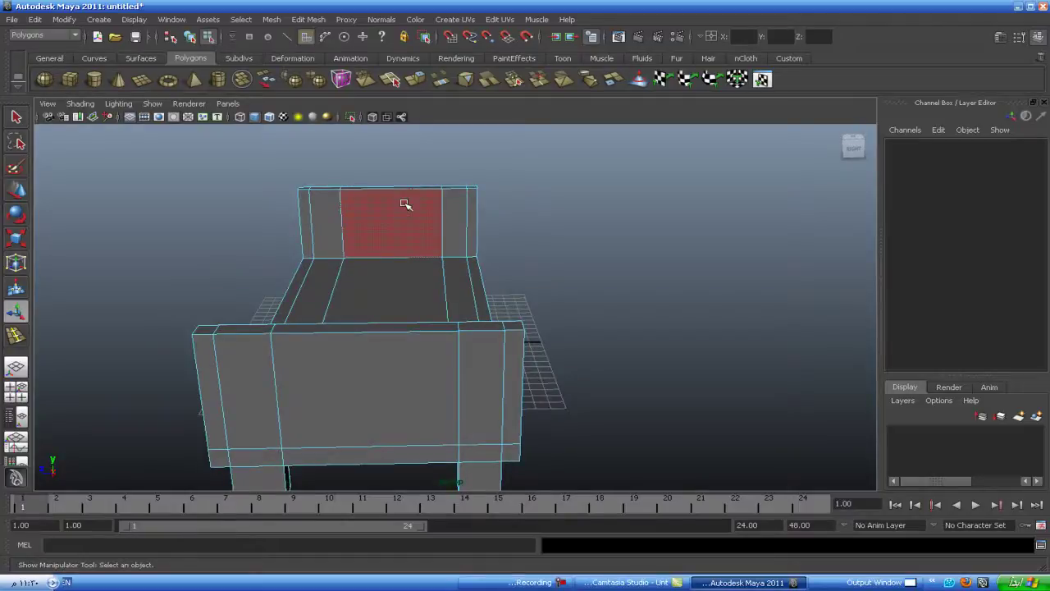
Step: In vertex mode, raise all the headboard's top vertices to make it taller
right_click(443, 190)
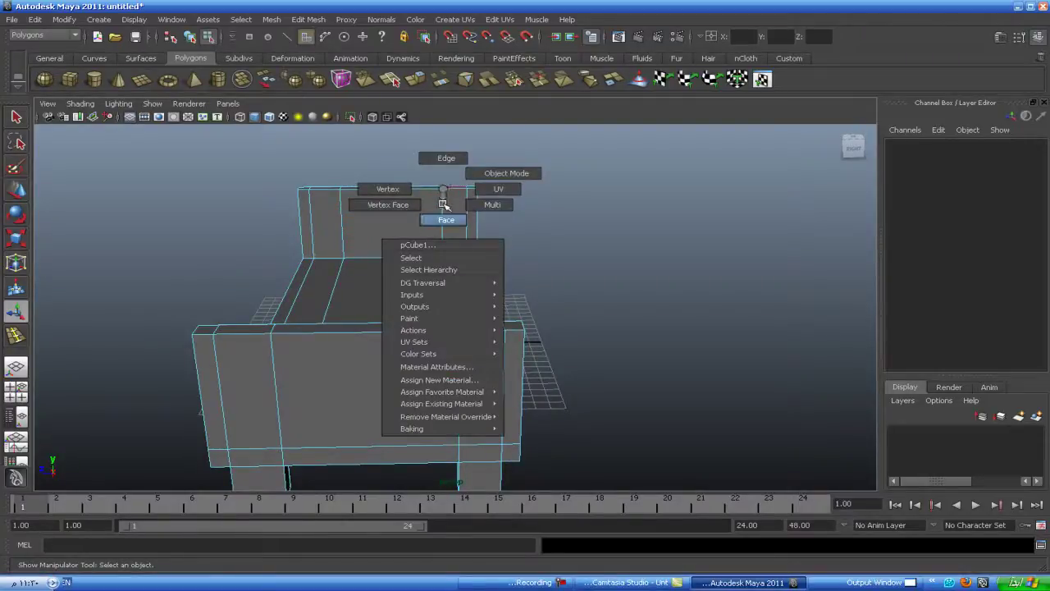
left_click(397, 189)
left_click_drag(544, 159, 249, 215)
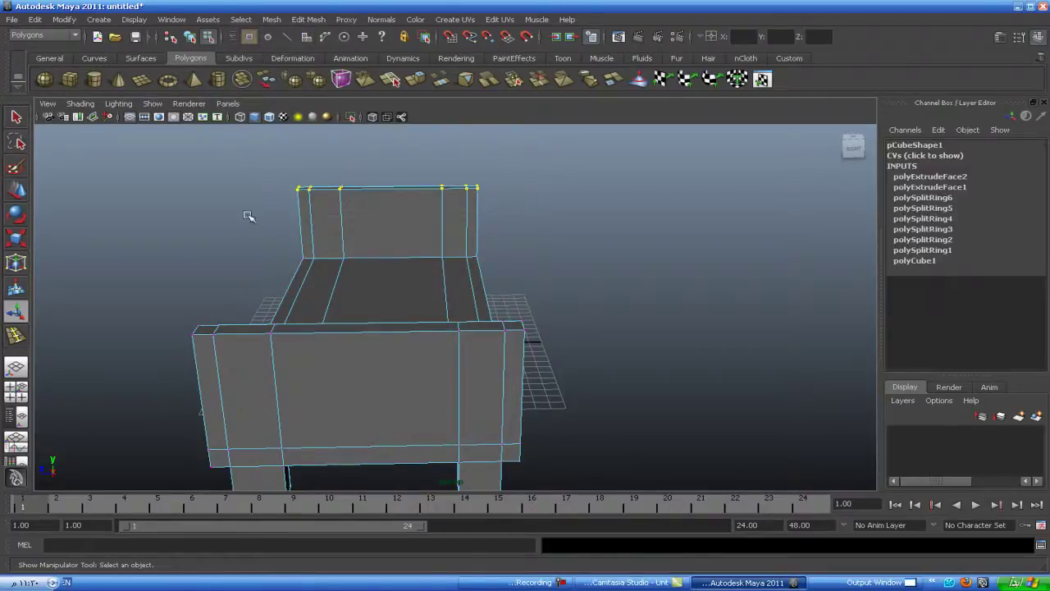
key("w")
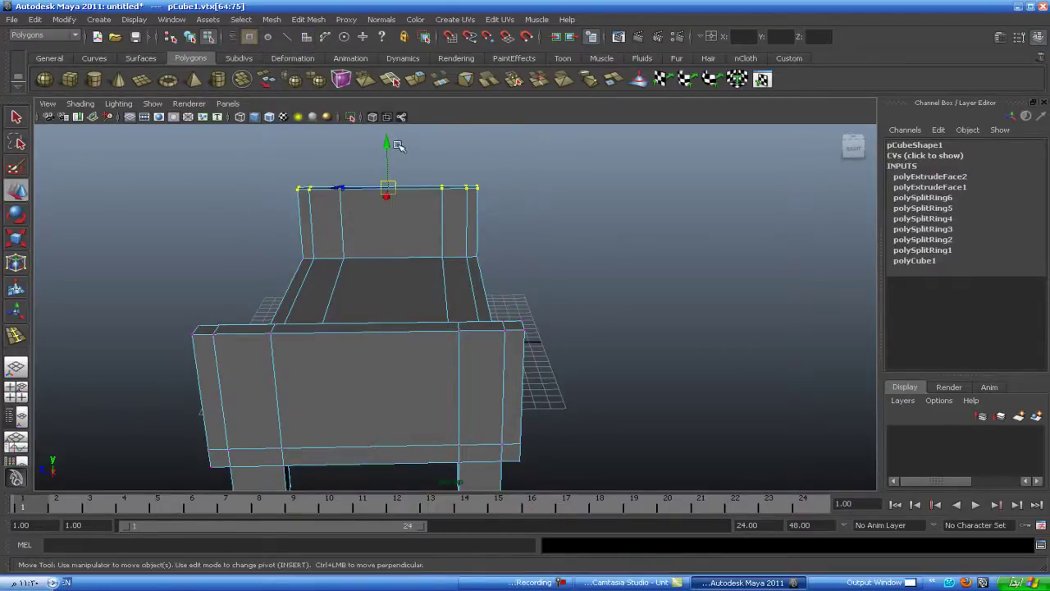
left_click_drag(397, 146, 386, 107)
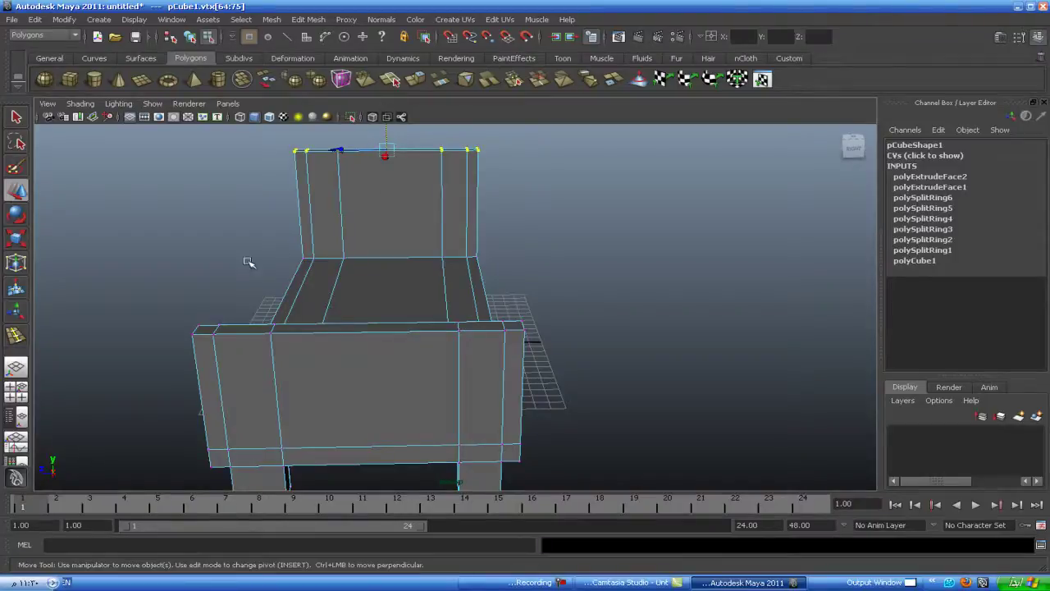
mouse_move(471, 303)
left_mouse_down("alt")
mouse_move(355, 288)
mouse_move(464, 287)
mouse_move(375, 301)
left_mouse_up("alt")
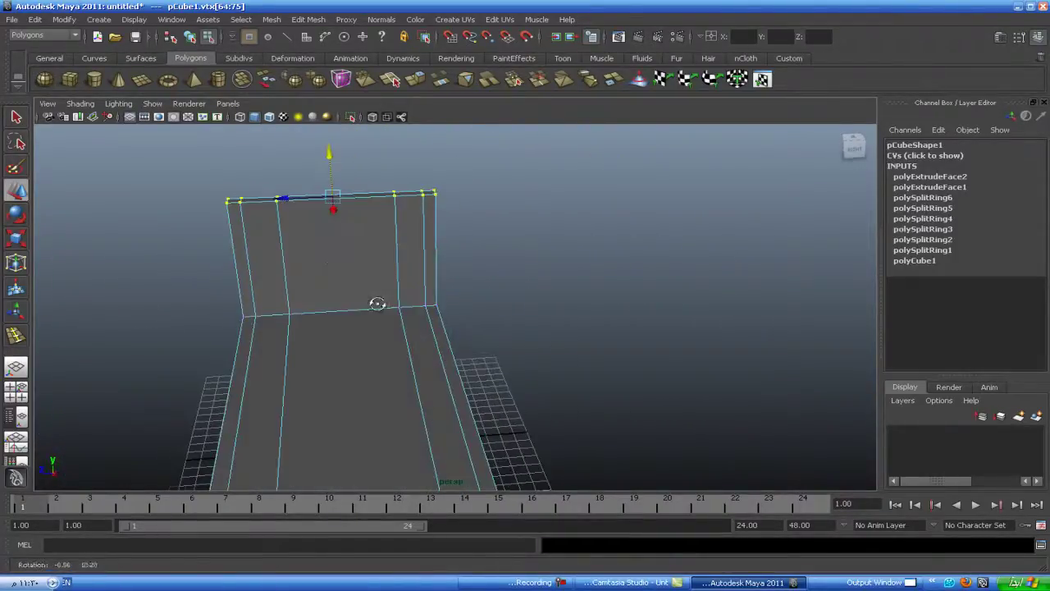
Step: Raise only the middle top vertices higher, forming a peak with sloped shoulders
left_click_drag(403, 230, 382, 227, "ctrl")
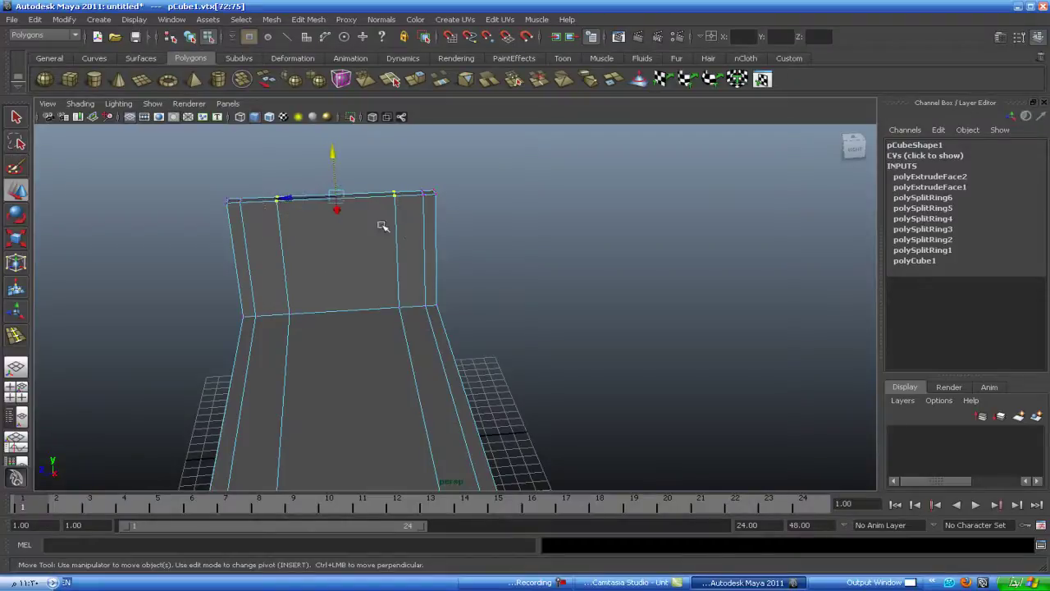
left_click_drag(330, 151, 328, 115)
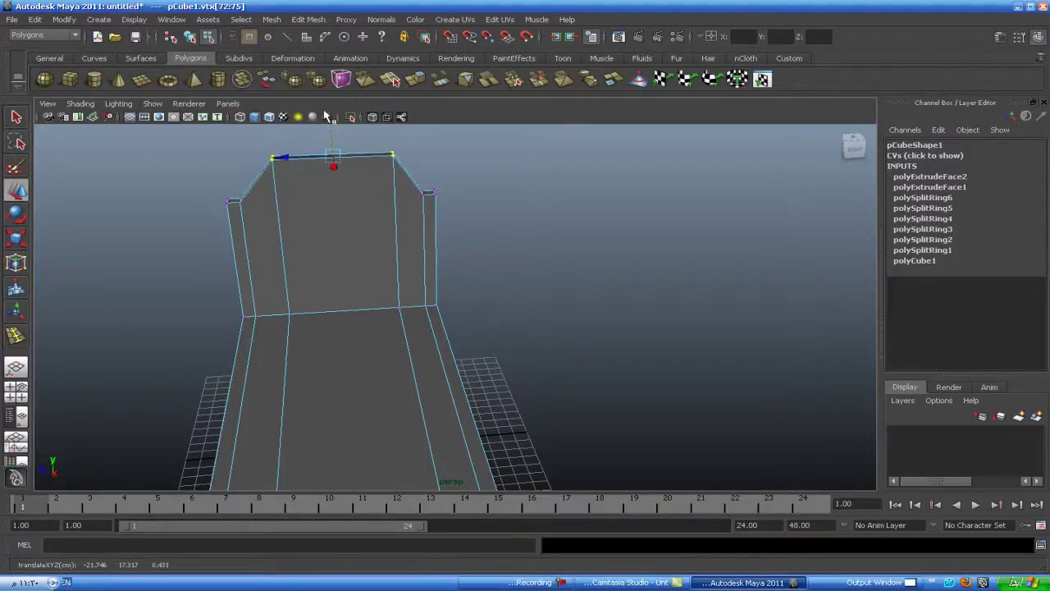
middle_click_drag(551, 312, 551, 288, "alt")
scroll(550, 288, "down", 2)
left_click_drag(558, 310, 452, 290, "alt")
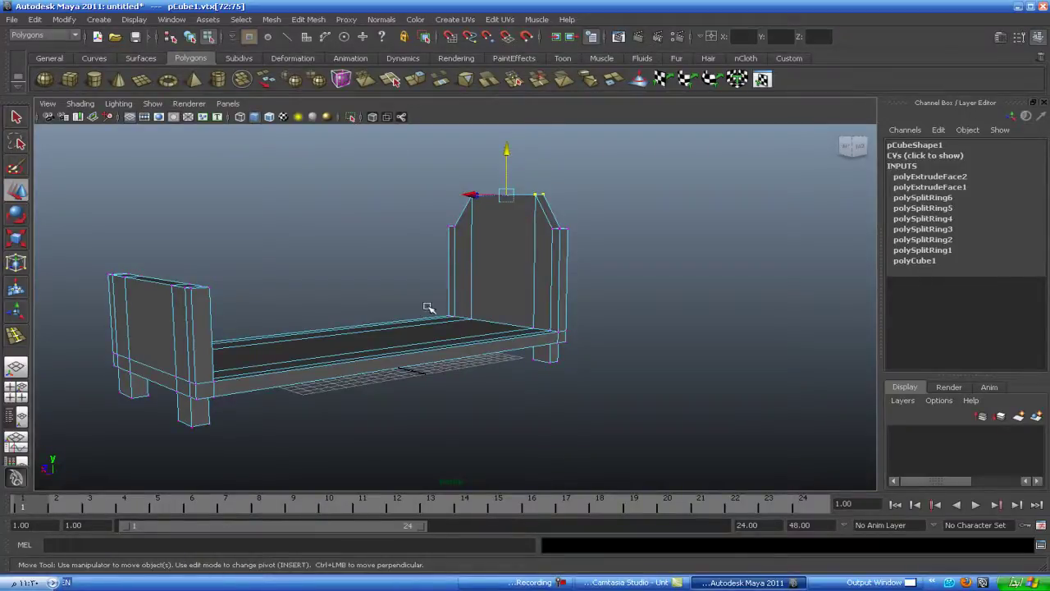
mouse_move(428, 307)
left_mouse_down("alt")
mouse_move(389, 300)
mouse_move(476, 312)
mouse_move(471, 344)
mouse_move(503, 352)
left_mouse_up("alt")
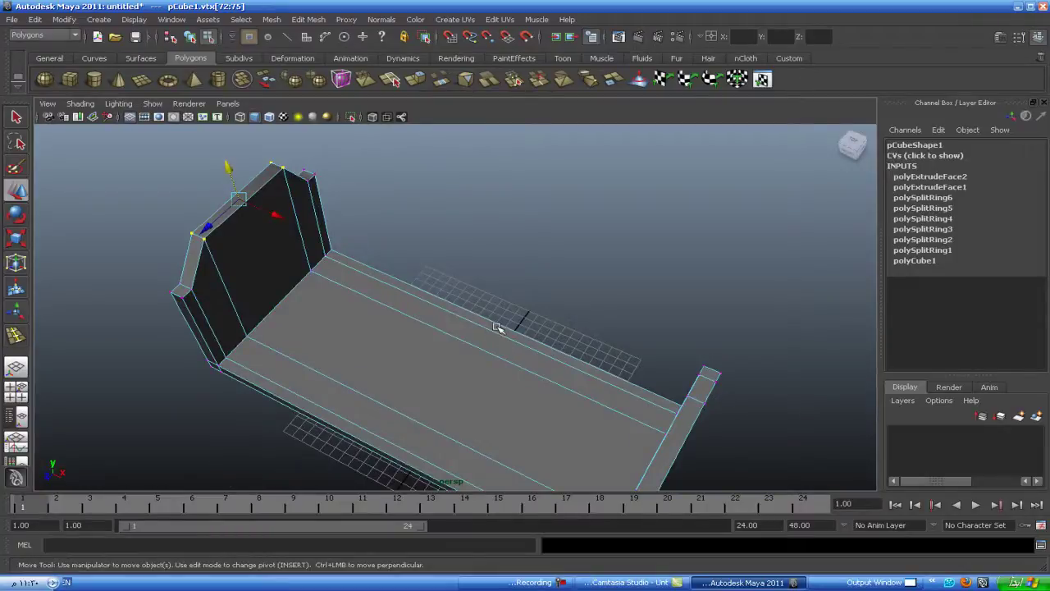
right_click_drag(495, 326, 497, 346)
Step: Extrude both long side strips upward along the local Z axis into low side rails
left_click(491, 322)
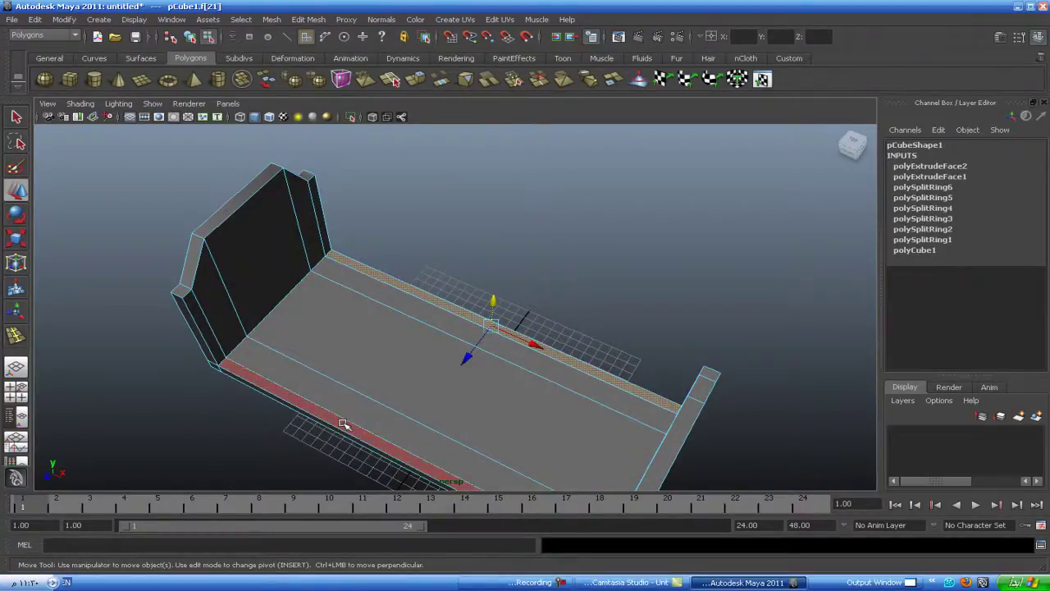
left_click(462, 429)
mouse_move(461, 429)
left_mouse_down("alt")
mouse_move(484, 438)
mouse_move(482, 389)
mouse_move(433, 415)
left_mouse_up("alt")
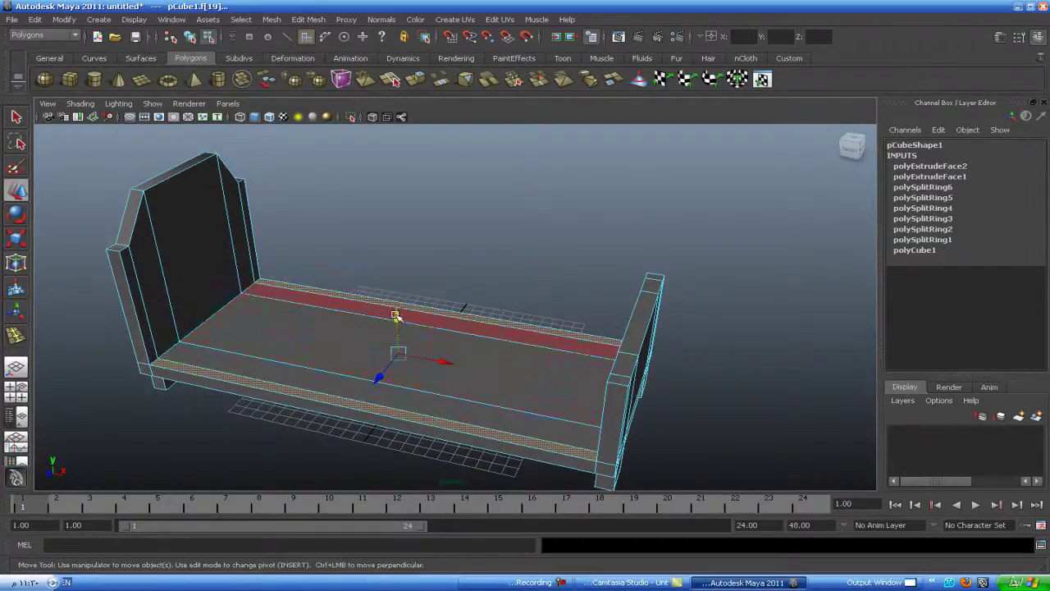
left_click_drag(396, 316, 399, 282, "alt")
mouse_move(340, 405)
left_mouse_down("alt")
mouse_move(283, 387)
mouse_move(274, 413)
mouse_move(189, 434)
left_mouse_up("alt")
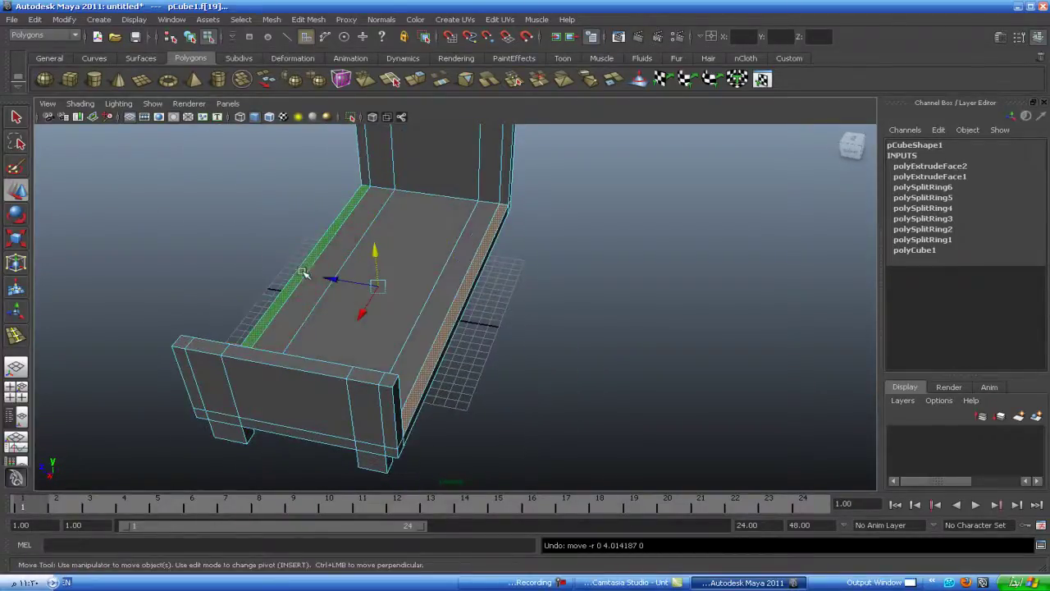
left_click_drag(145, 304, 254, 351, "alt")
left_click(246, 379)
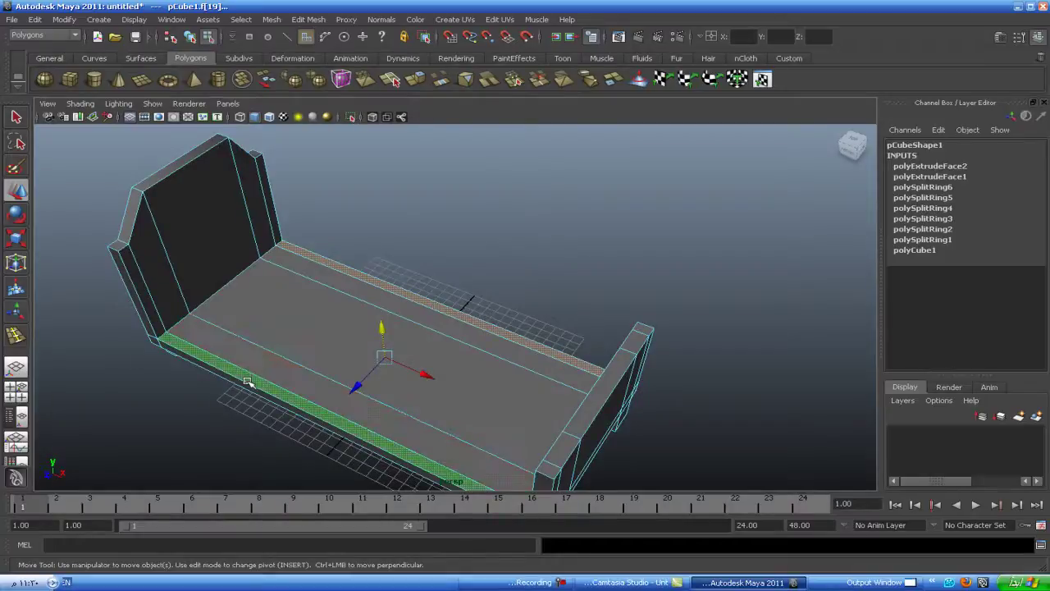
right_click_drag(246, 381, 255, 403, "shift")
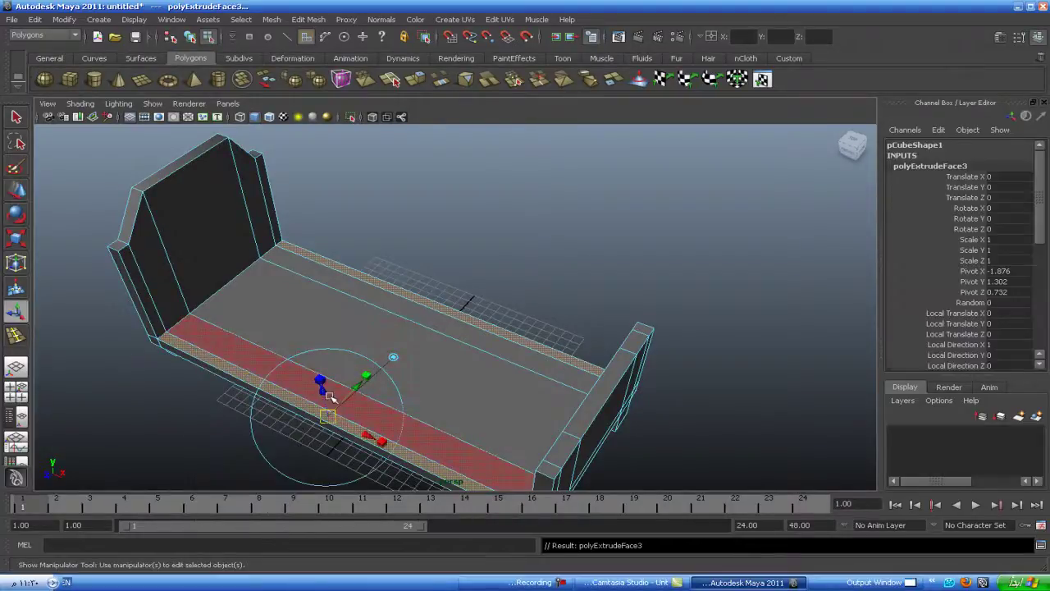
mouse_move(322, 390)
left_mouse_down()
mouse_move(321, 374)
mouse_move(20, 369)
left_mouse_up()
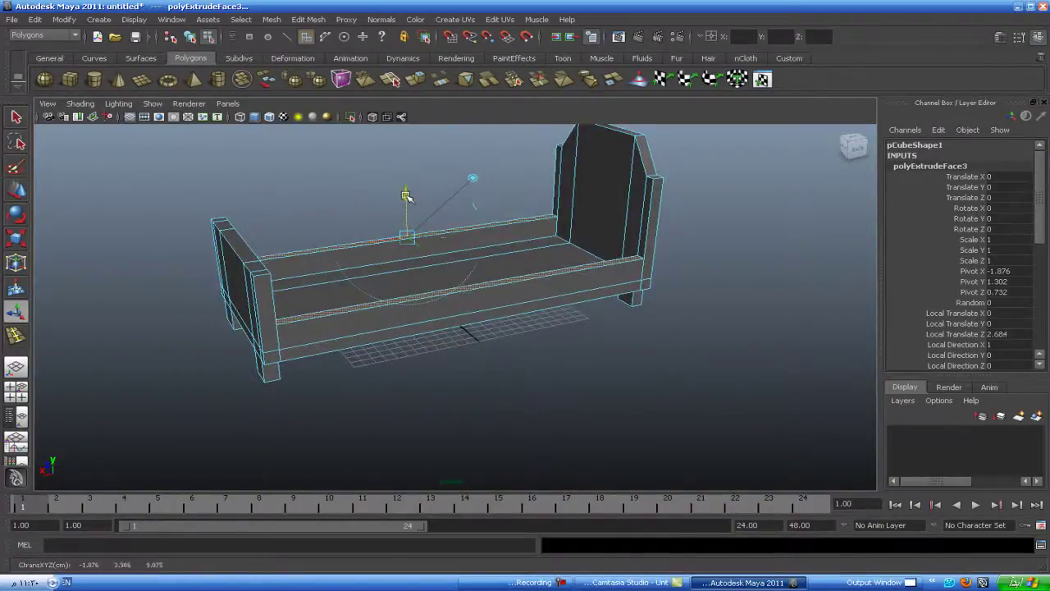
left_click(336, 210)
mouse_move(336, 210)
left_mouse_down("alt")
mouse_move(286, 227)
mouse_move(306, 251)
mouse_move(489, 220)
left_mouse_up("alt")
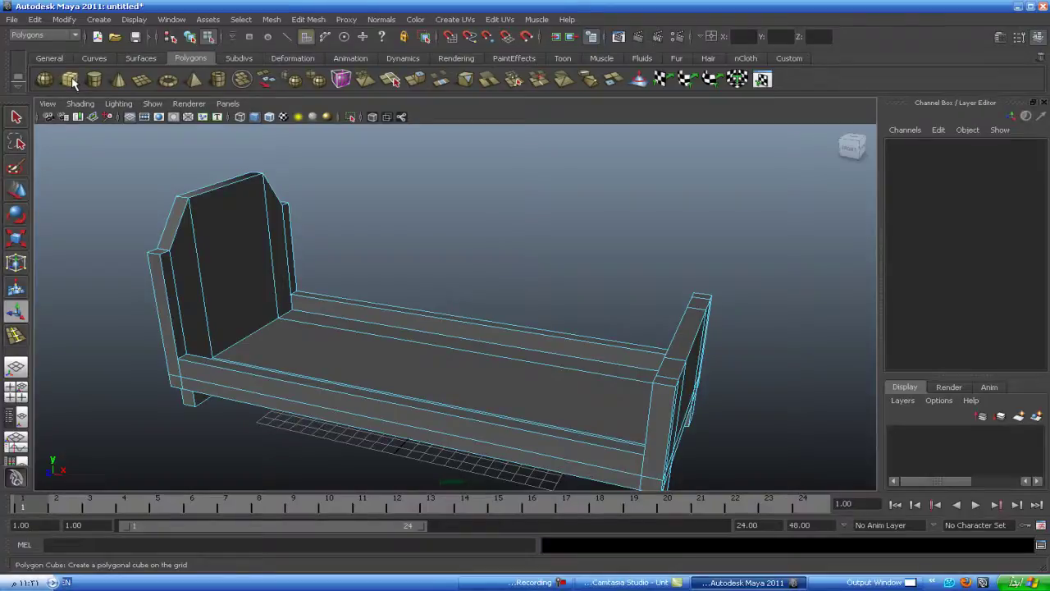
Step: Draw a new polygon cube, pCube2, in the top view and raise it above the bed frame
left_click(72, 82)
key("space")
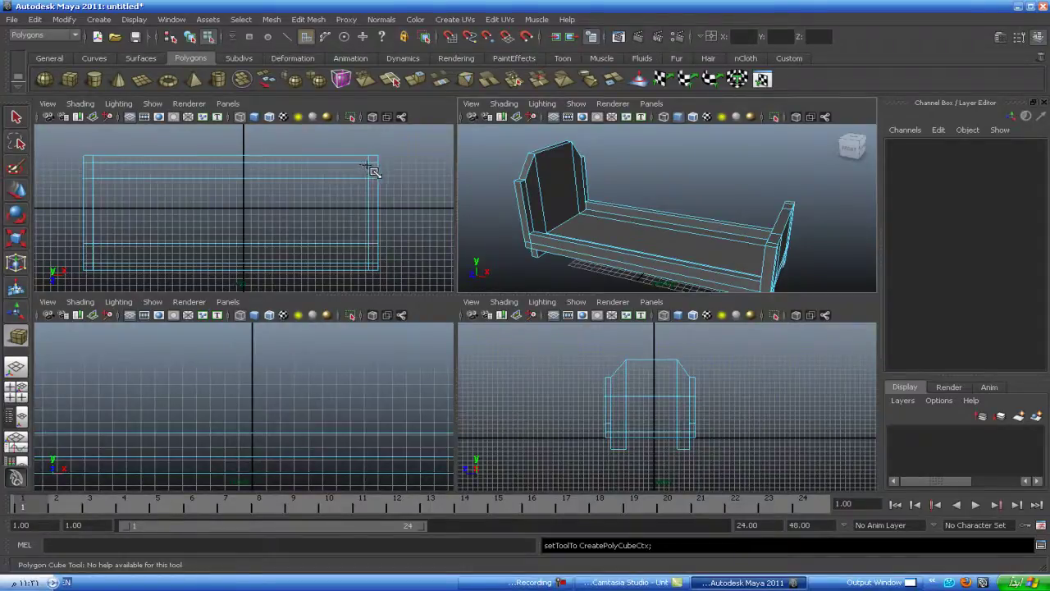
left_click_drag(368, 166, 102, 262)
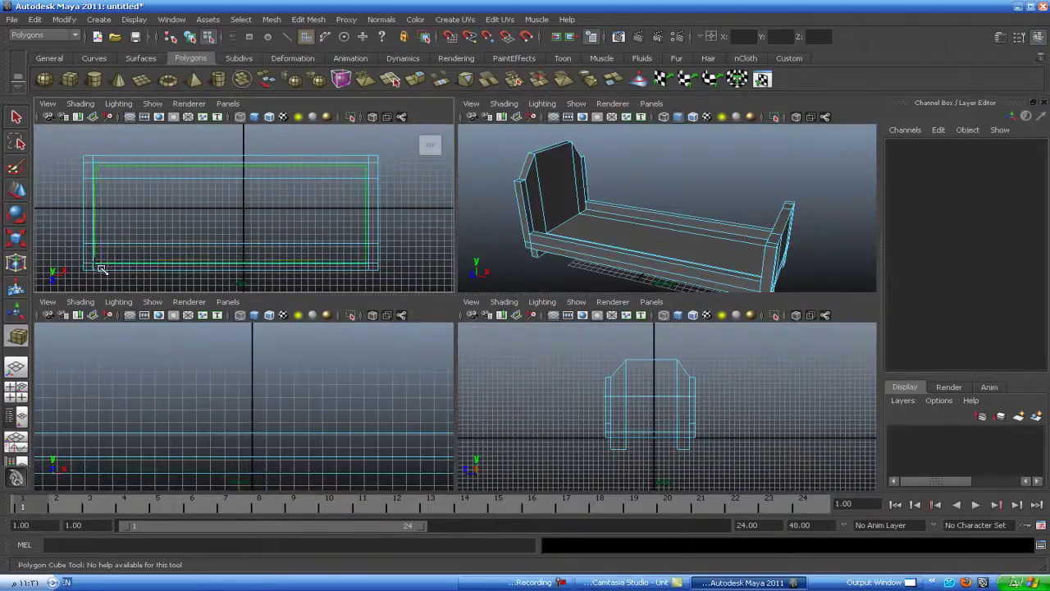
left_click_drag(102, 263, 100, 256)
left_click_drag(100, 240, 100, 232)
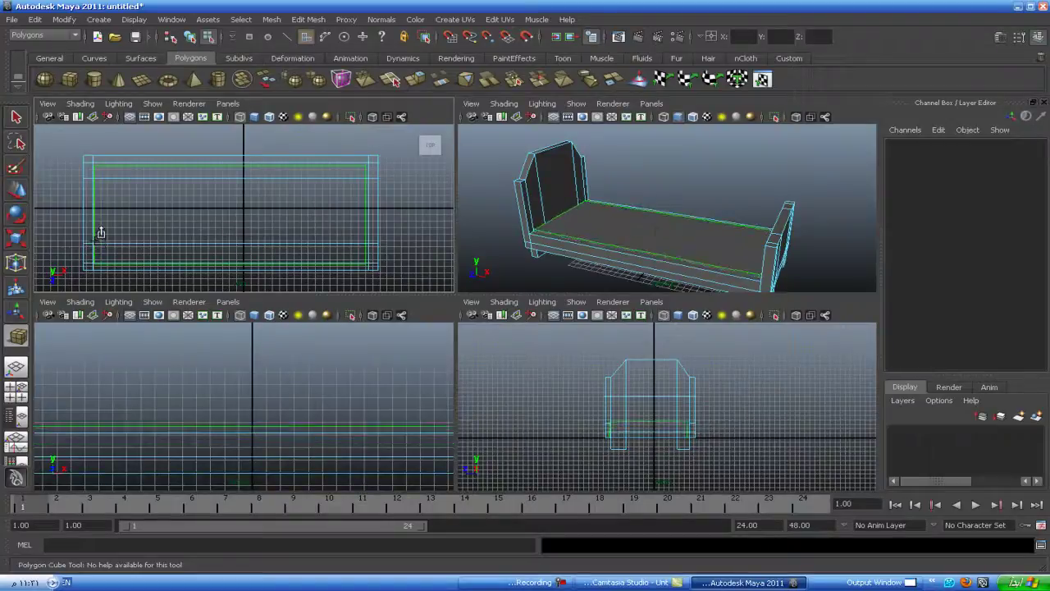
key("w")
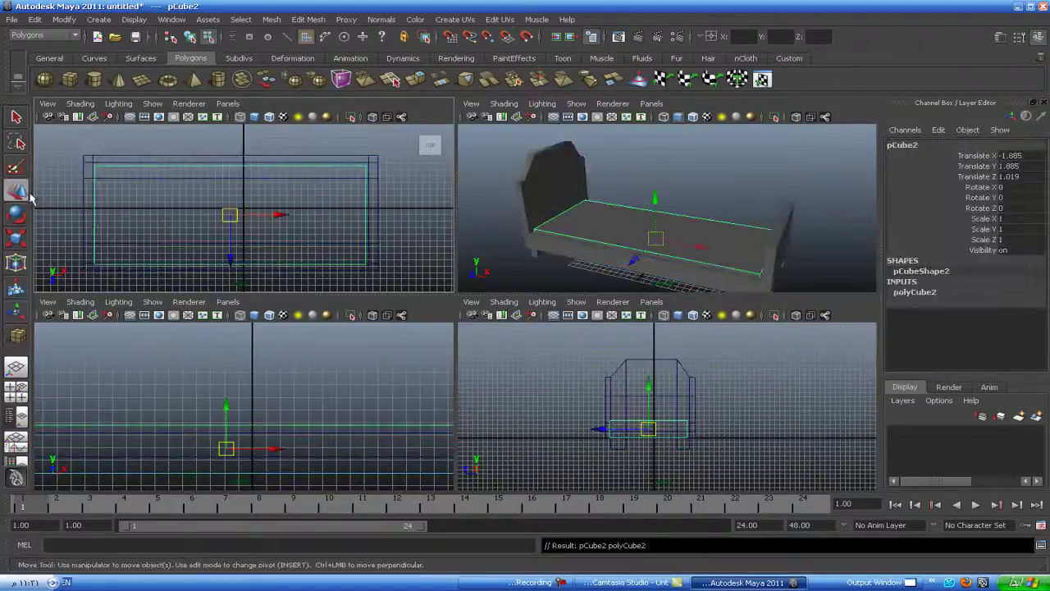
key("space")
mouse_move(579, 260)
left_mouse_down("alt")
mouse_move(484, 304)
mouse_move(429, 268)
mouse_move(430, 215)
left_mouse_up("alt")
Step: Scale the mattress to 0.75 in Y and lower it onto the frame at Translate Y 9.905
mouse_move(368, 321)
left_mouse_down("alt")
mouse_move(405, 296)
mouse_move(386, 298)
mouse_move(383, 312)
left_mouse_up("alt")
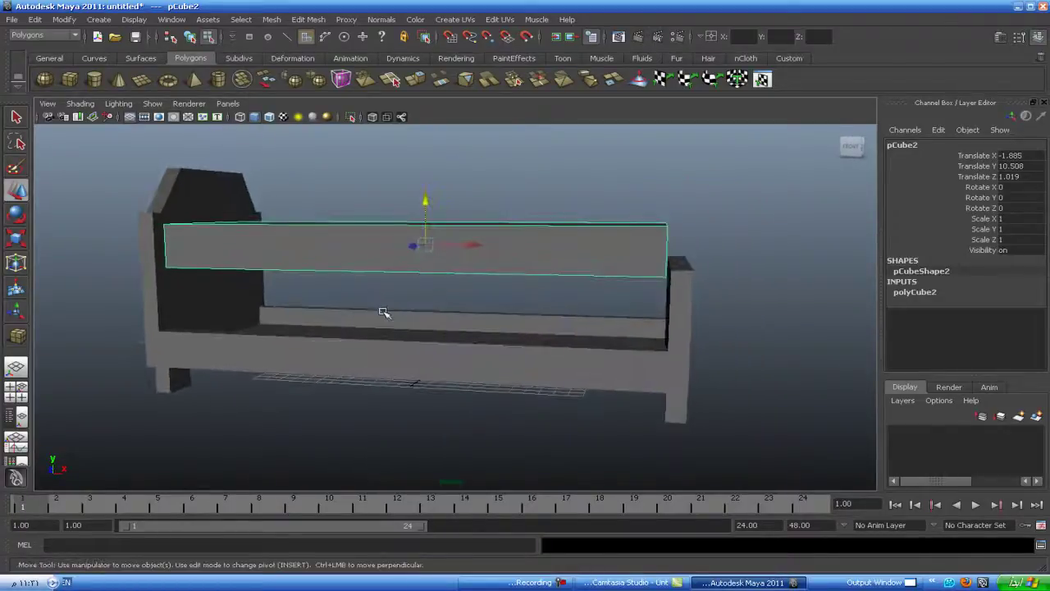
left_click(16, 238)
mouse_move(425, 185)
left_mouse_down()
mouse_move(419, 324)
mouse_move(392, 364)
mouse_move(406, 344)
left_mouse_up()
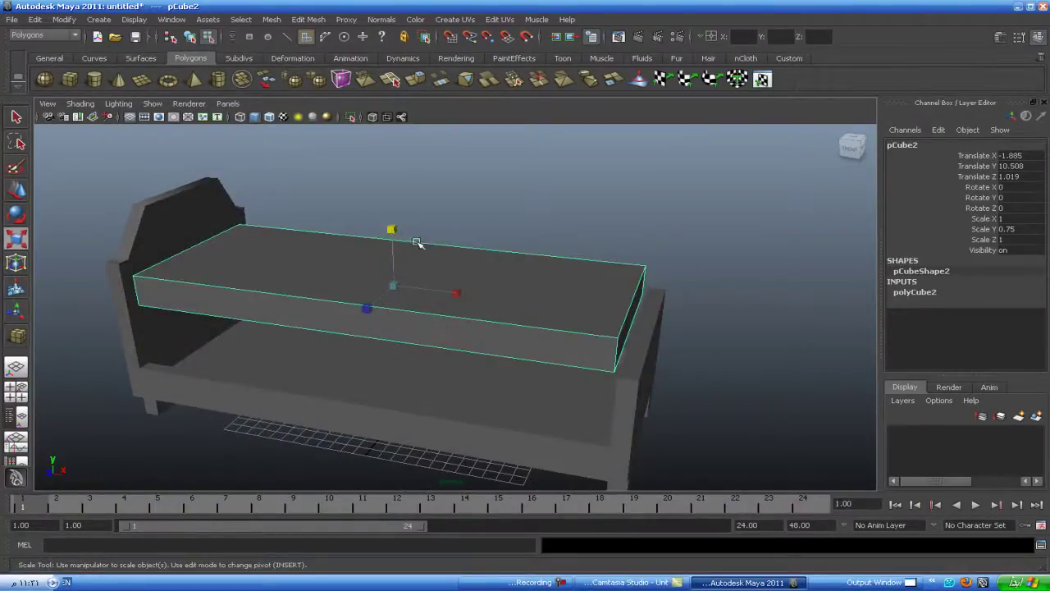
key("w")
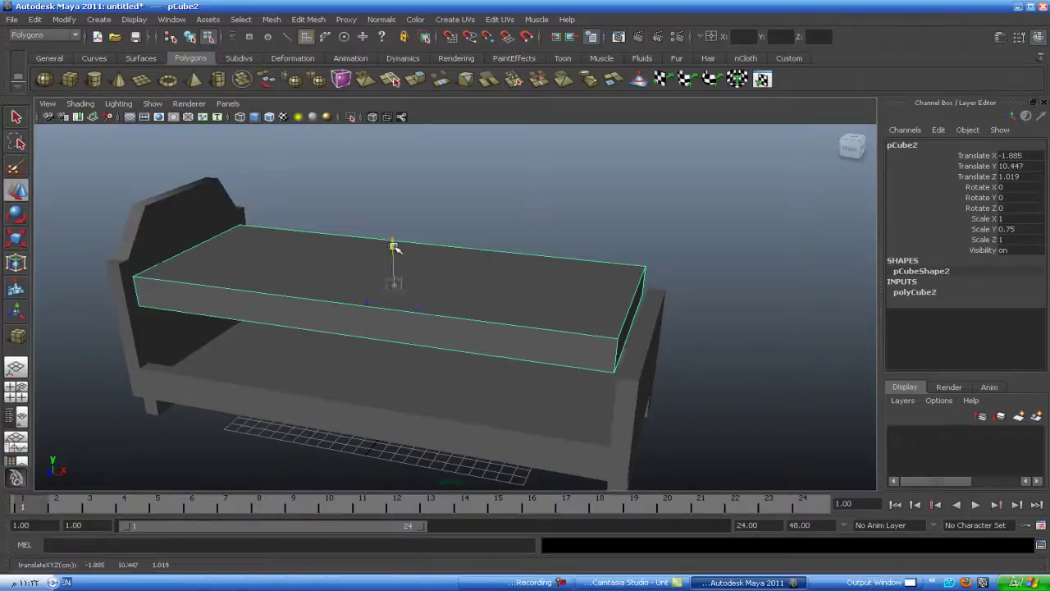
left_click_drag(393, 248, 323, 318)
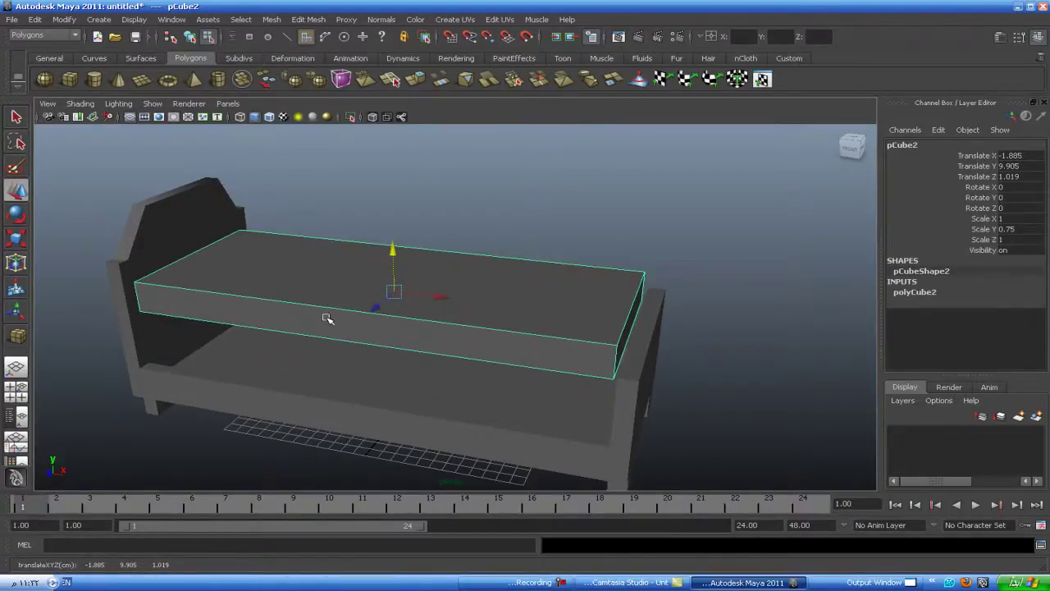
mouse_move(435, 411)
left_mouse_down("alt")
mouse_move(307, 403)
mouse_move(331, 399)
left_mouse_up("alt")
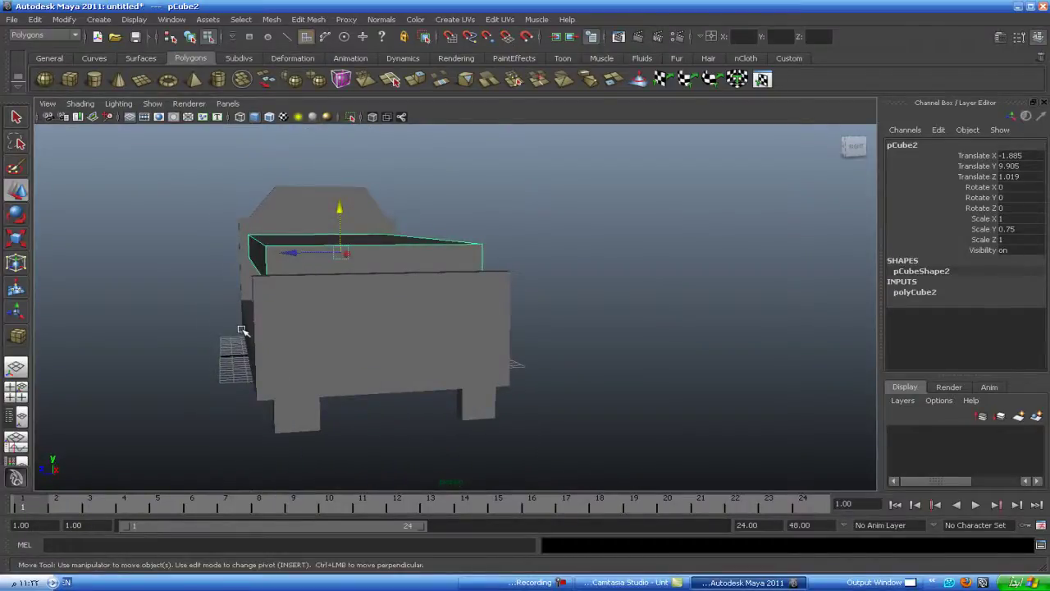
mouse_move(252, 259)
left_mouse_down("alt")
mouse_move(197, 342)
mouse_move(239, 342)
mouse_move(211, 344)
mouse_move(259, 321)
left_mouse_up("alt")
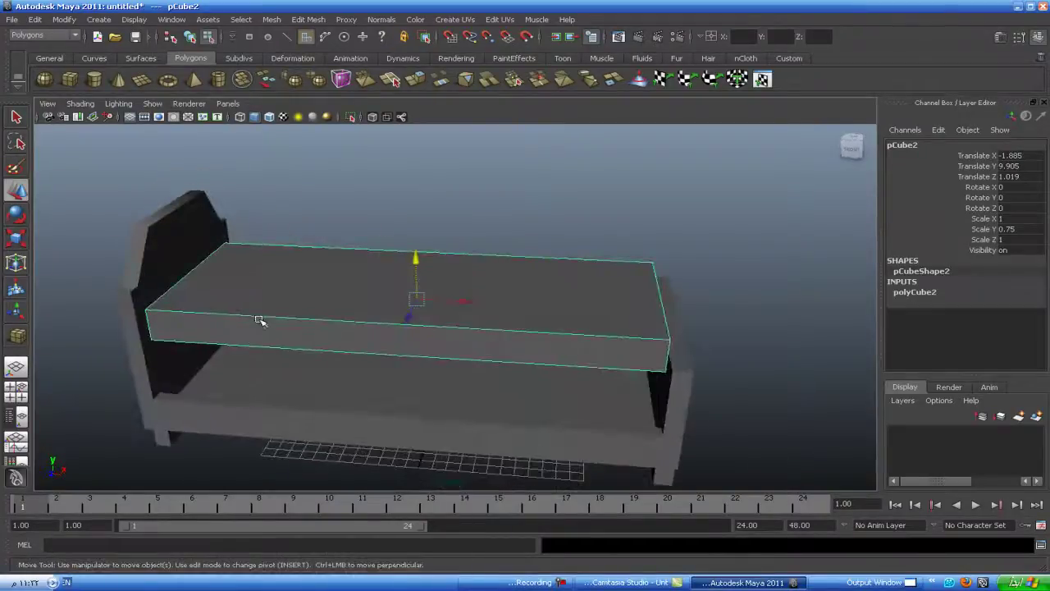
Step: Select the mattress's top front edge in edge mode and apply Bevel Edge
right_click(259, 317)
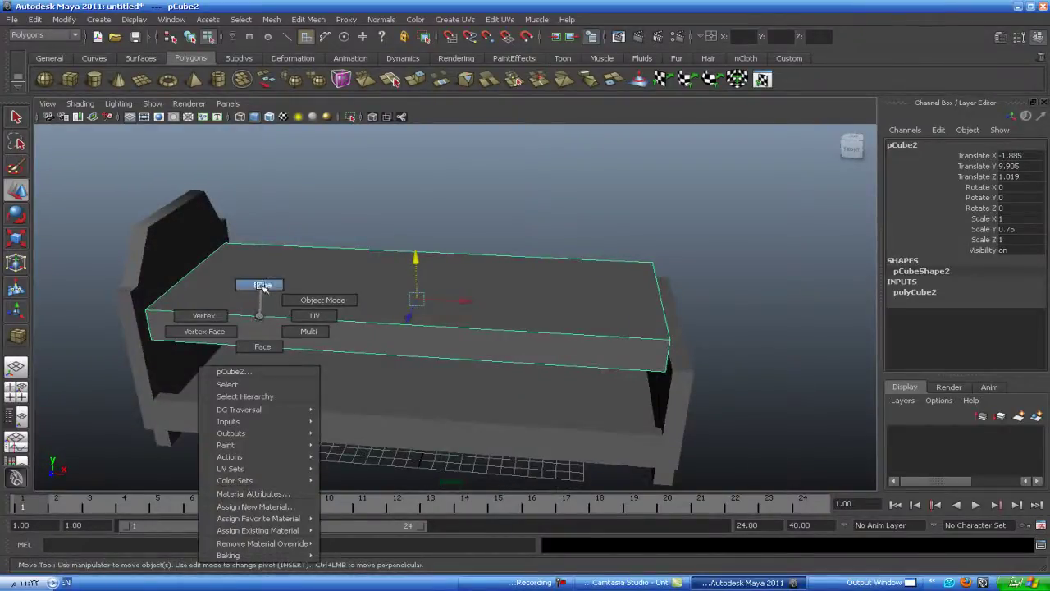
left_click(757, 220)
left_click_drag(763, 191, 106, 382)
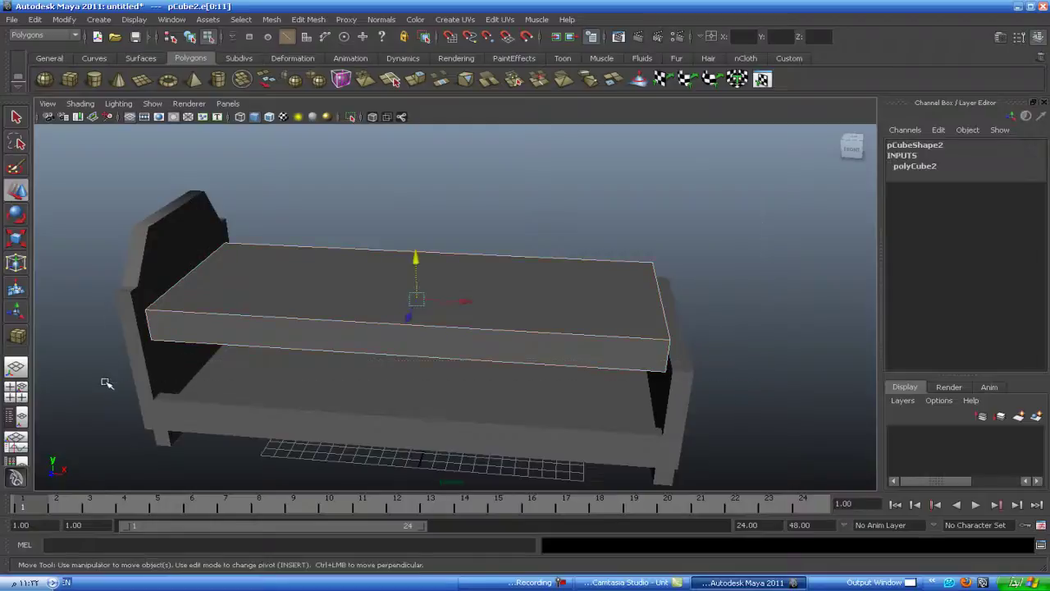
left_click(511, 174)
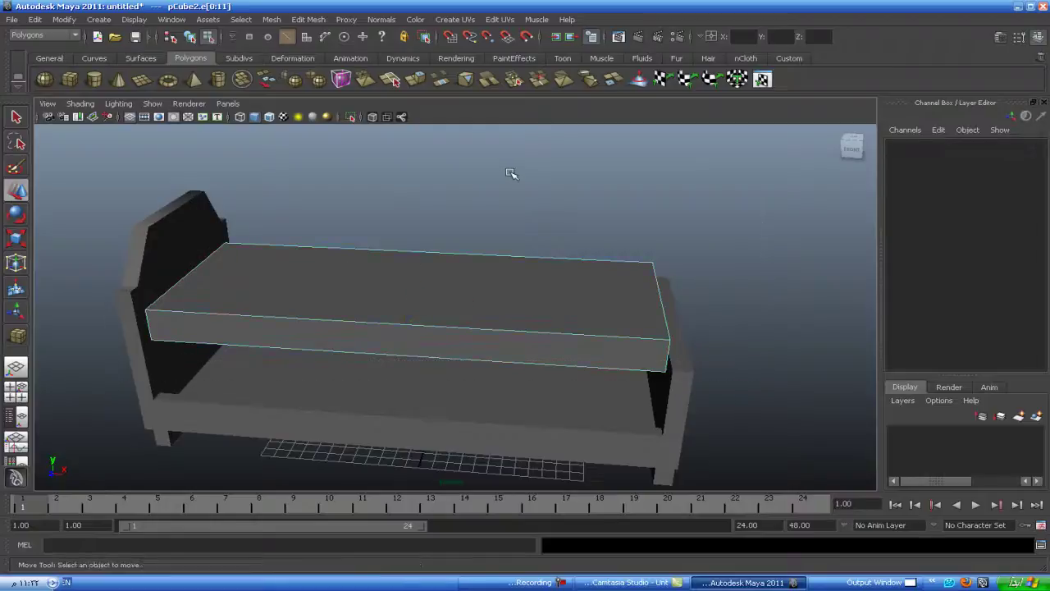
left_click(409, 324)
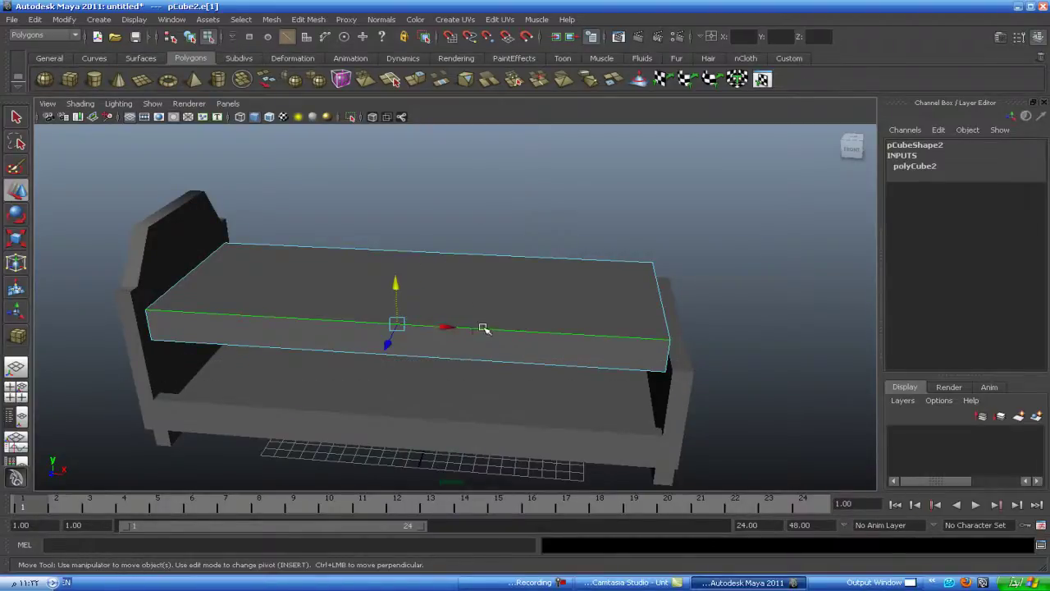
right_click(484, 328, "shift")
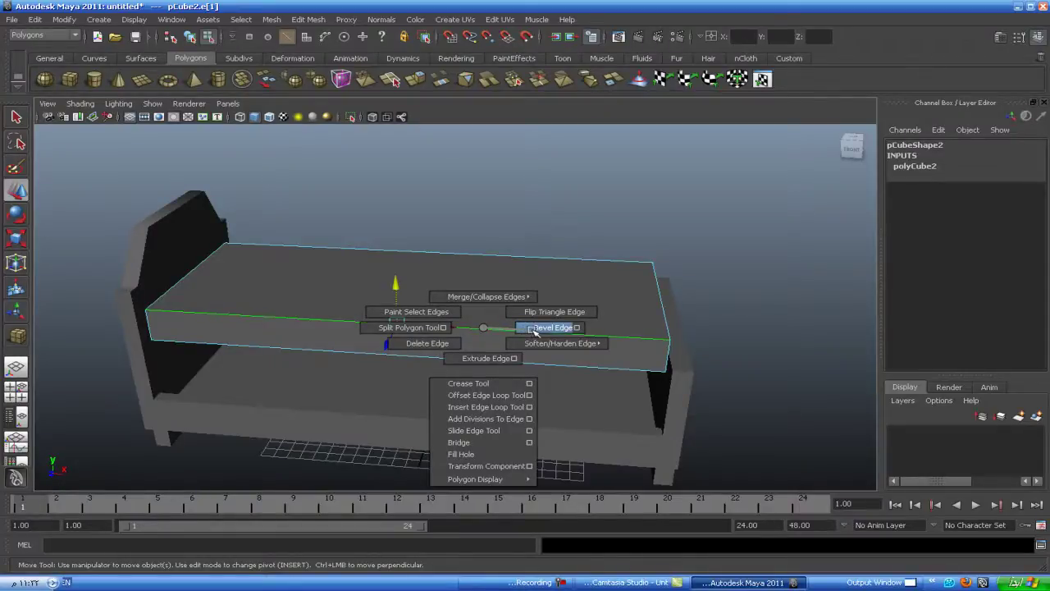
left_click(534, 329)
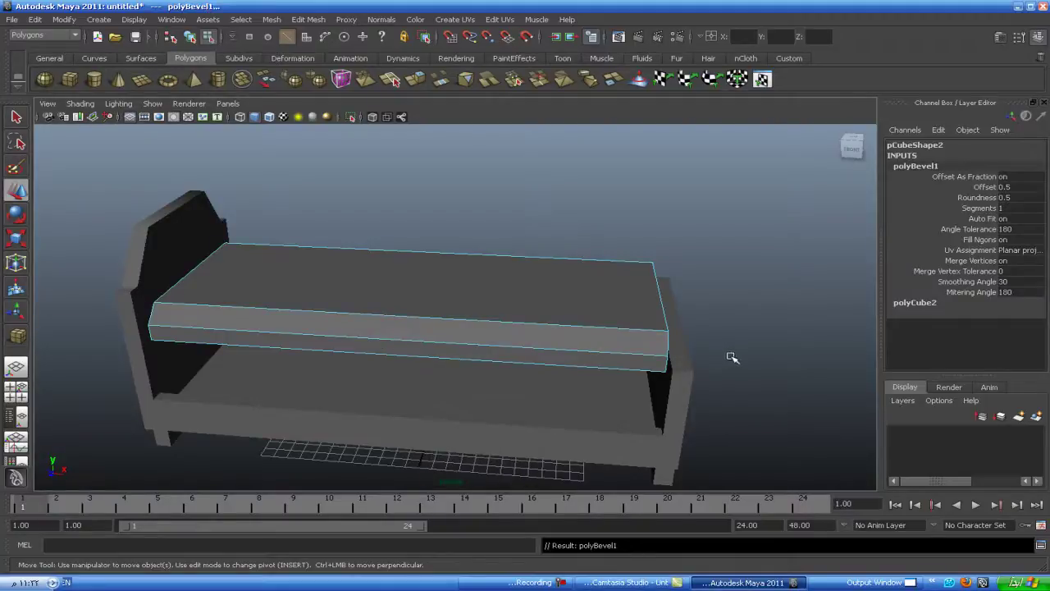
Step: Set polyBevel1 to 7 segments and offset 0.1 in the Channel Box
mouse_move(733, 358)
left_mouse_down("alt")
mouse_move(678, 354)
mouse_move(647, 337)
mouse_move(664, 336)
left_mouse_up("alt")
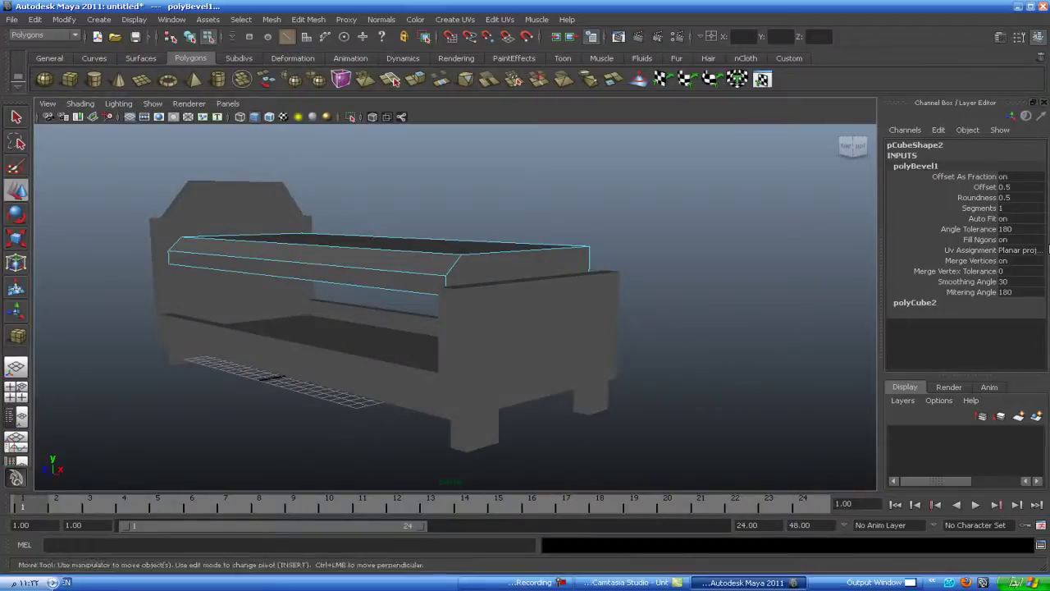
left_click(979, 209)
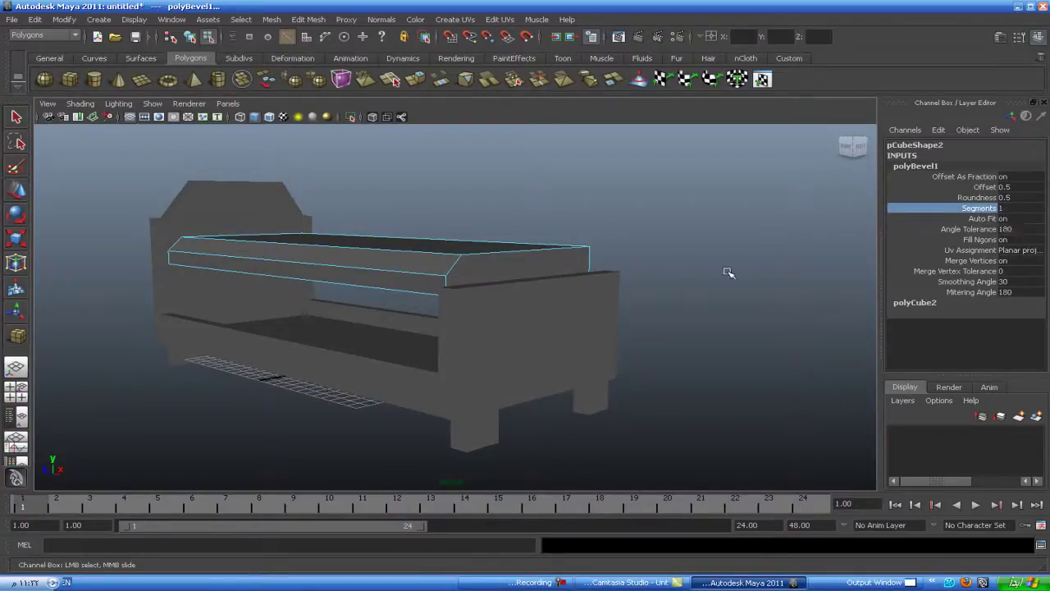
mouse_move(729, 271)
middle_mouse_down()
mouse_move(778, 272)
mouse_move(755, 272)
mouse_move(769, 273)
middle_mouse_up()
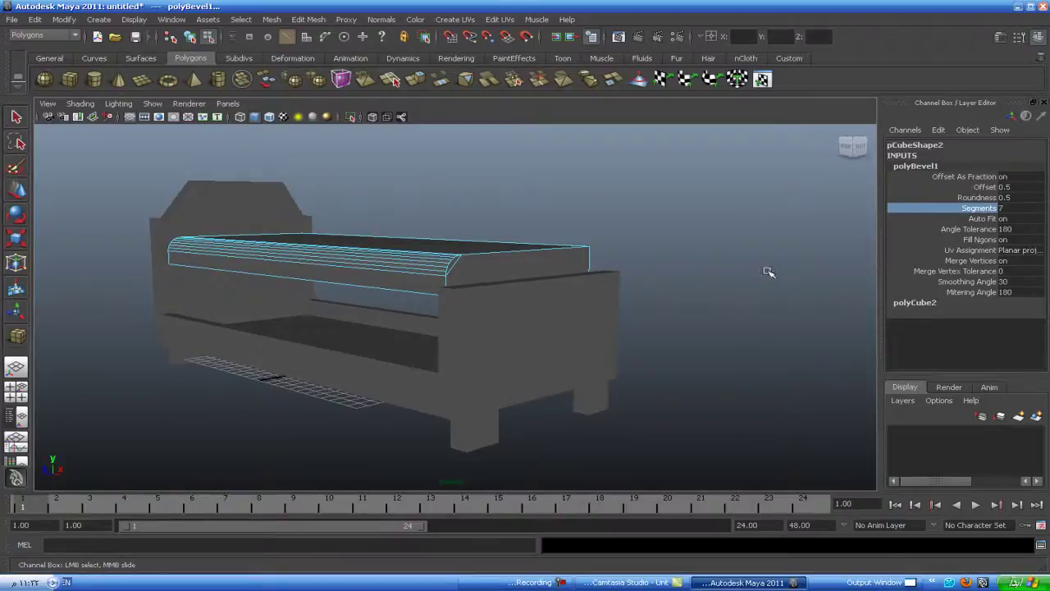
left_click(984, 189)
mouse_move(764, 227)
left_mouse_down("alt")
mouse_move(736, 225)
mouse_move(728, 248)
mouse_move(794, 220)
left_mouse_up("alt")
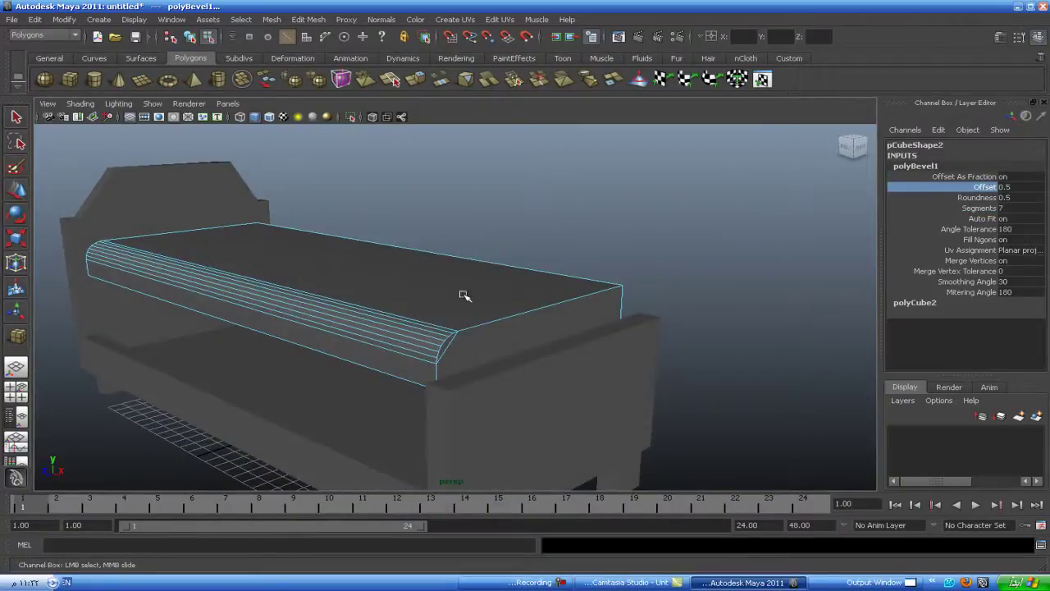
middle_click_drag(779, 228, 754, 226)
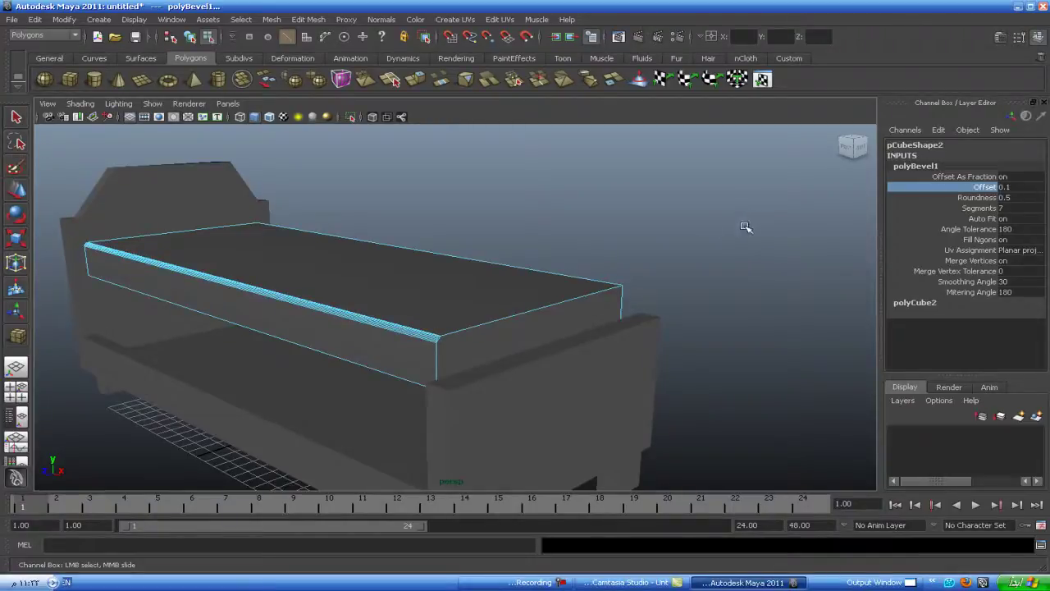
left_click(15, 192)
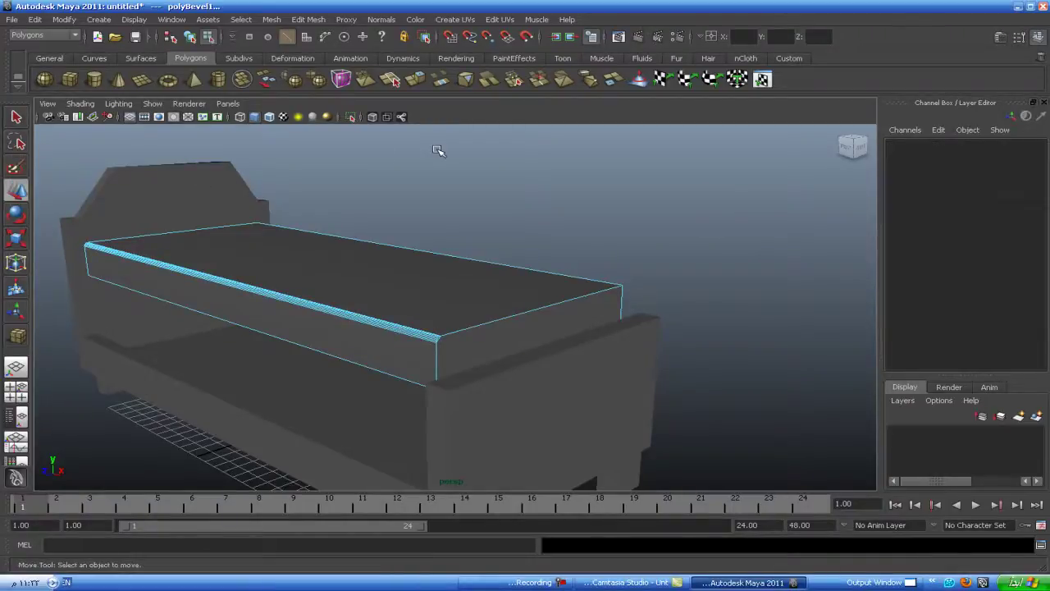
left_click(462, 388)
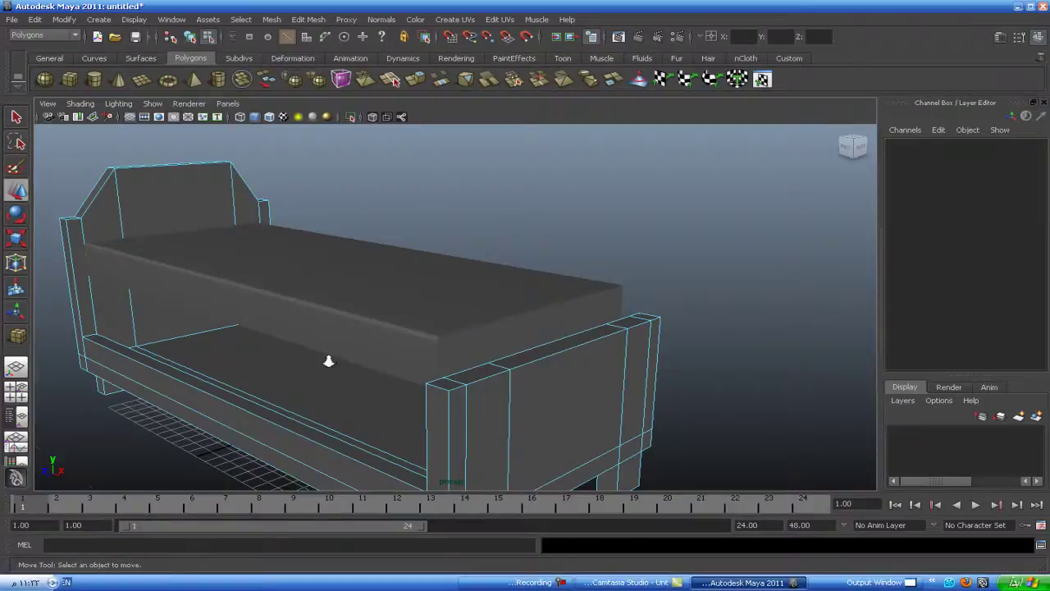
mouse_move(328, 361)
right_mouse_down("alt")
mouse_move(386, 369)
mouse_move(411, 322)
right_mouse_up("alt")
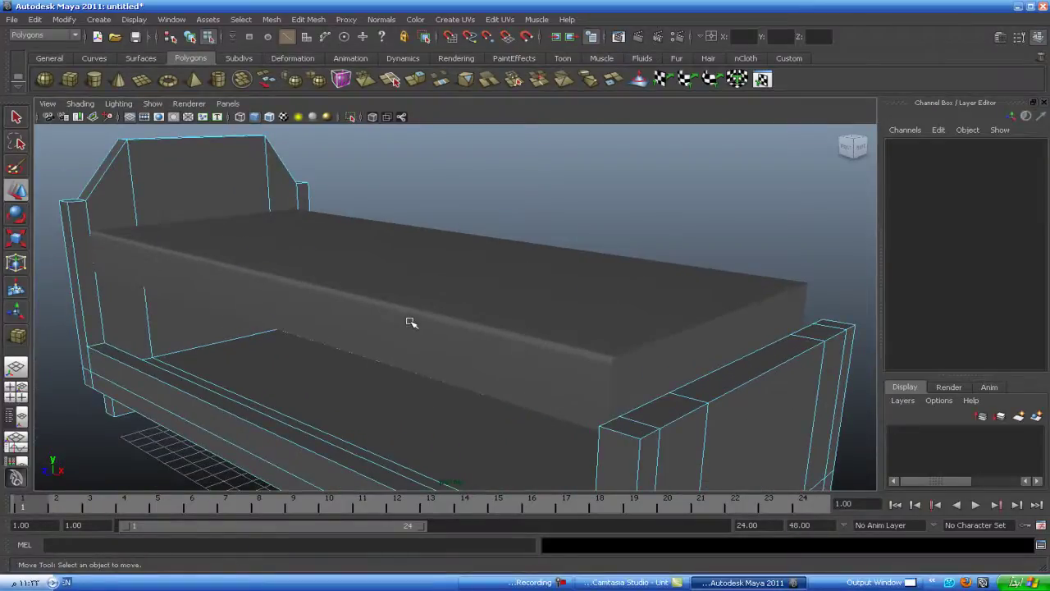
Step: Undo the single-edge bevel and bevel all twelve mattress edges instead
left_click(411, 319)
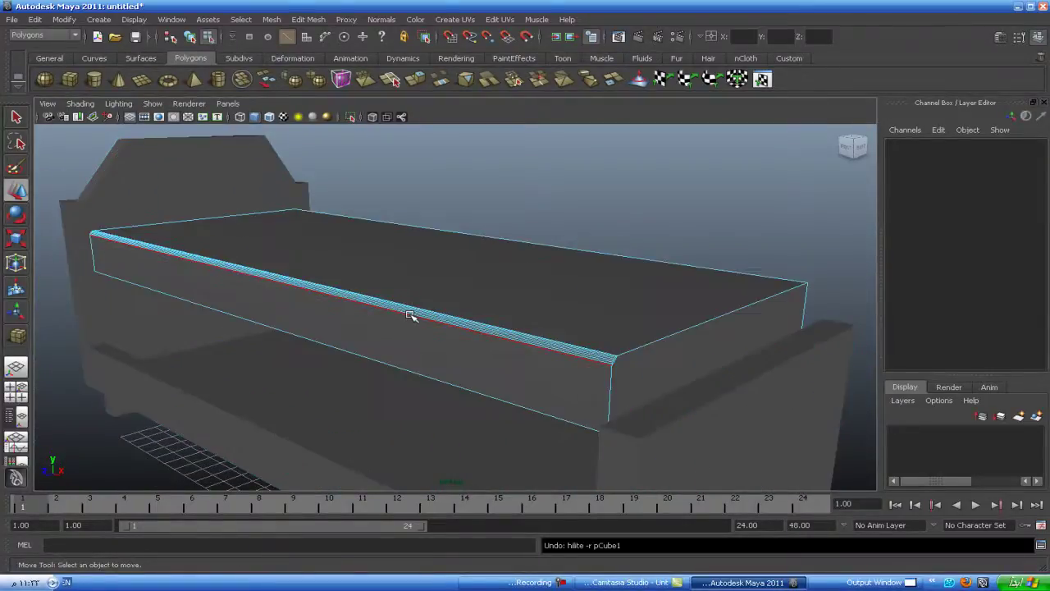
key("g")
key("ctrl+z")
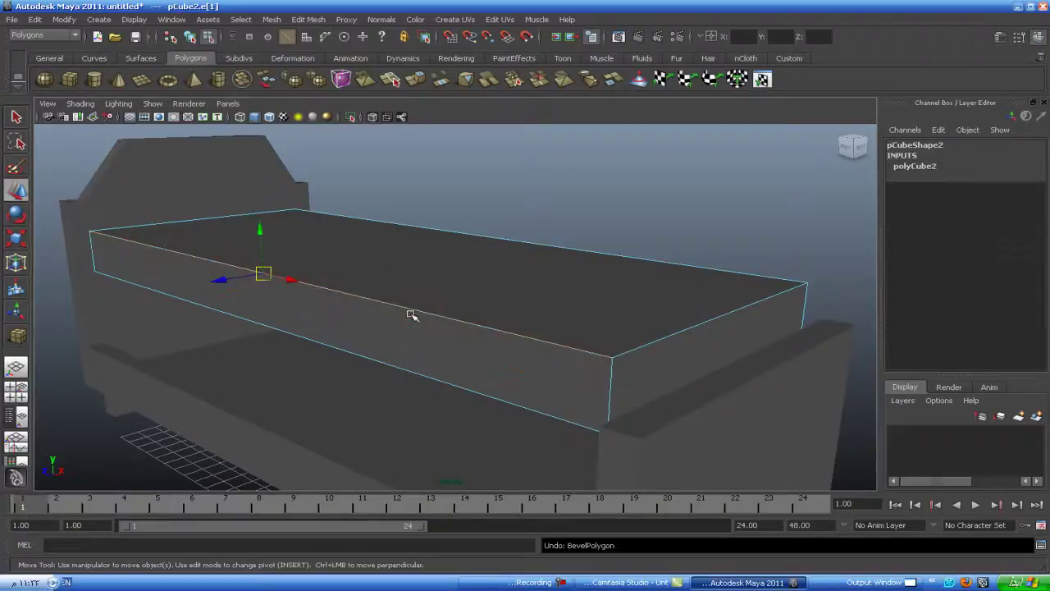
mouse_move(408, 342)
left_mouse_down("alt")
mouse_move(359, 300)
mouse_move(328, 307)
mouse_move(373, 305)
left_mouse_up("alt")
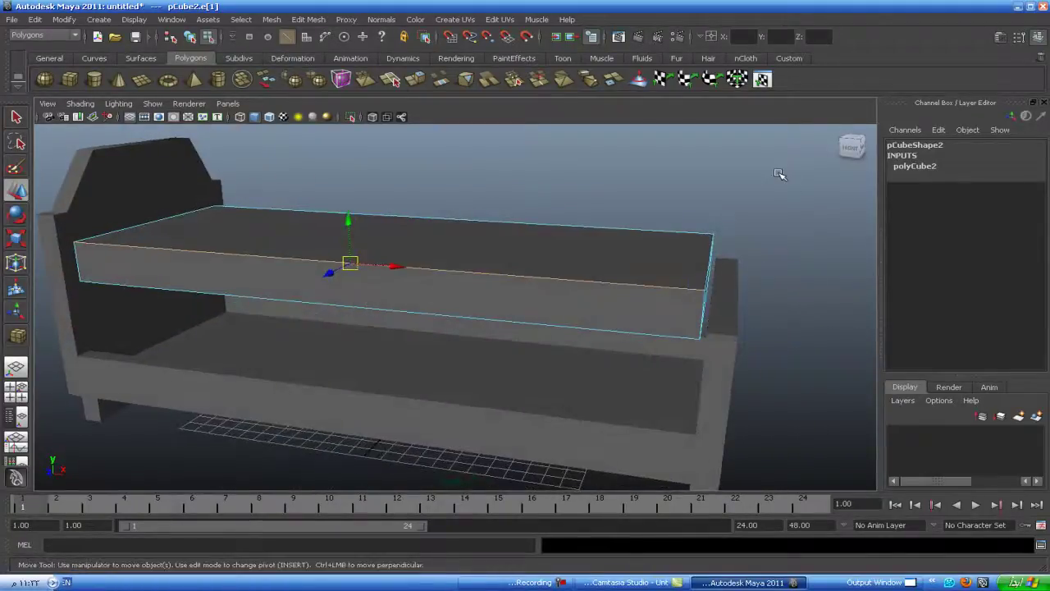
left_click_drag(776, 174, 55, 403)
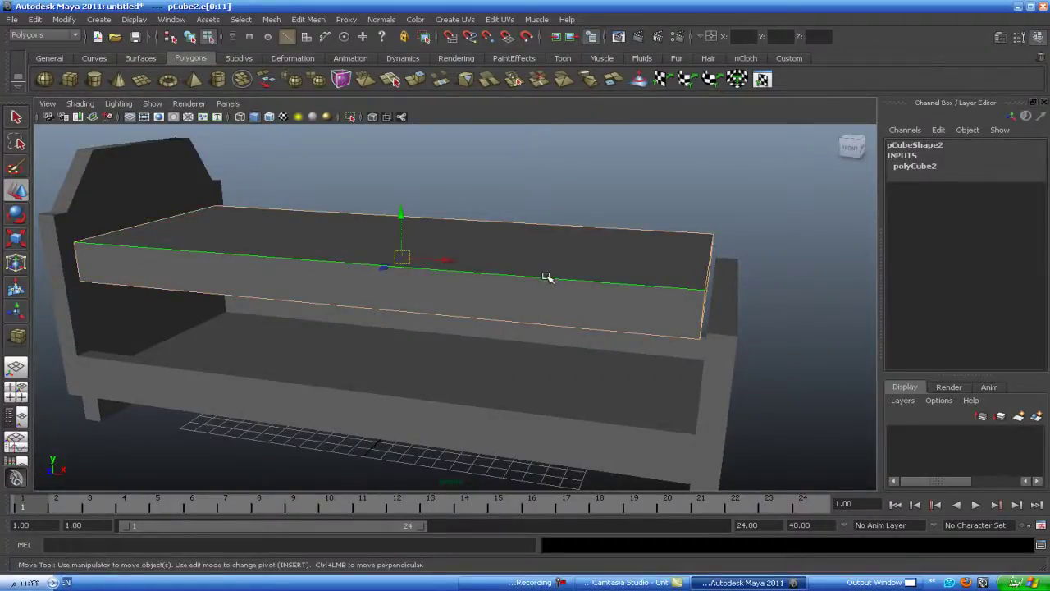
right_click(547, 278, "shift")
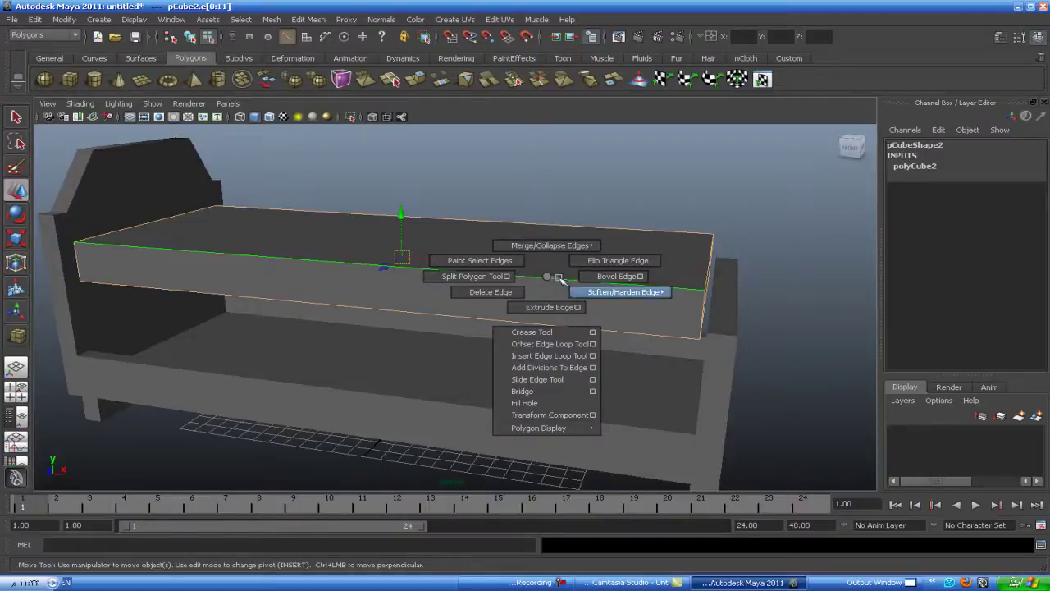
right_click_drag(547, 277, 620, 276, "shift")
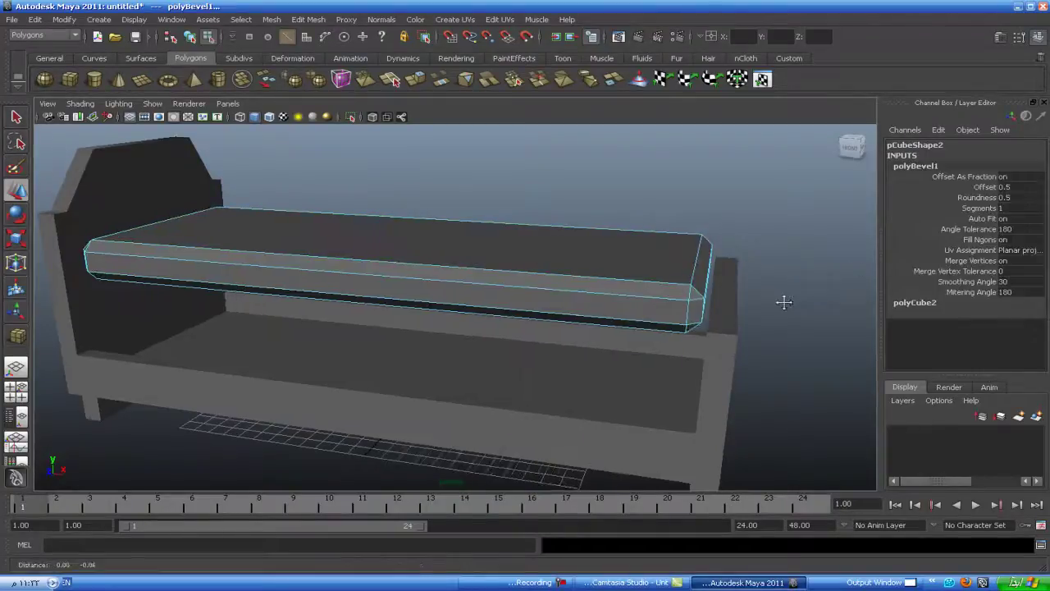
Step: Set the new bevel to 7 segments with a 0.4 offset in the Channel Box
left_click_drag(780, 301, 771, 307, "alt")
left_click(973, 208)
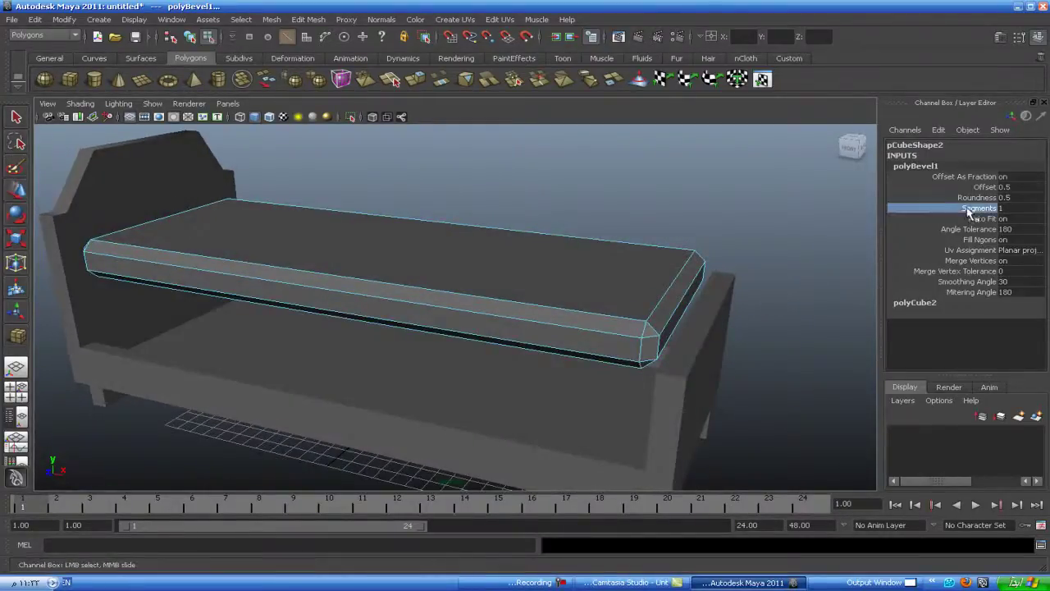
middle_click_drag(847, 252, 891, 235)
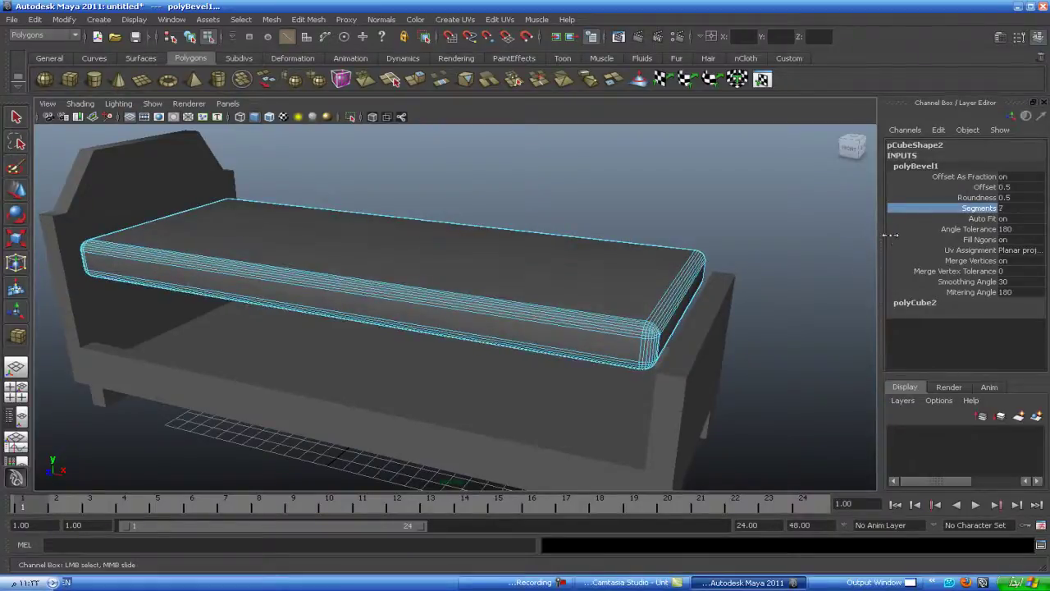
left_click(975, 188)
middle_click_drag(798, 219, 798, 219)
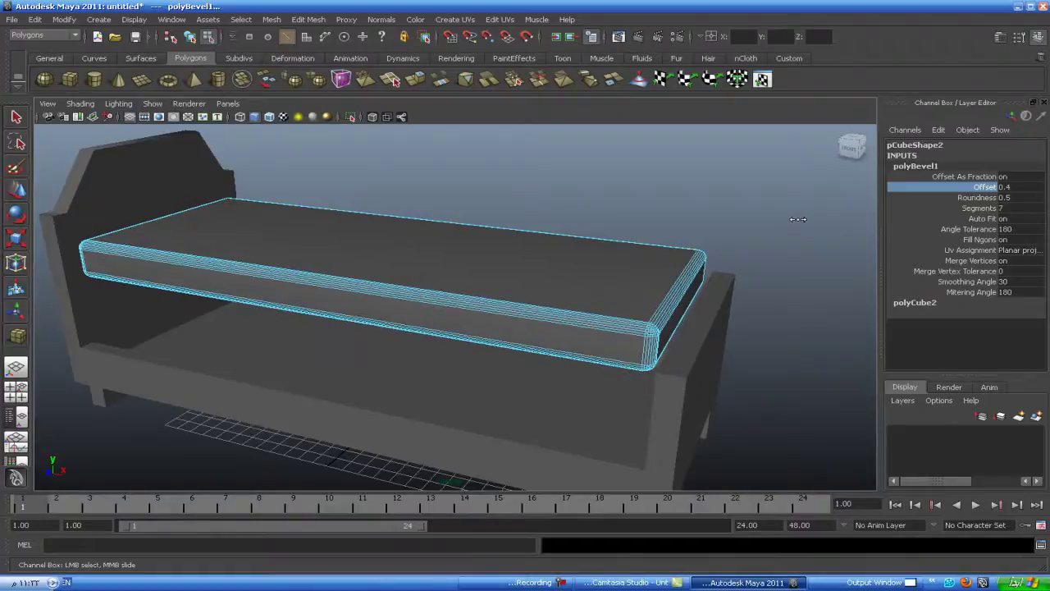
left_click(15, 188)
left_click(263, 370)
scroll(276, 339, "down", 2)
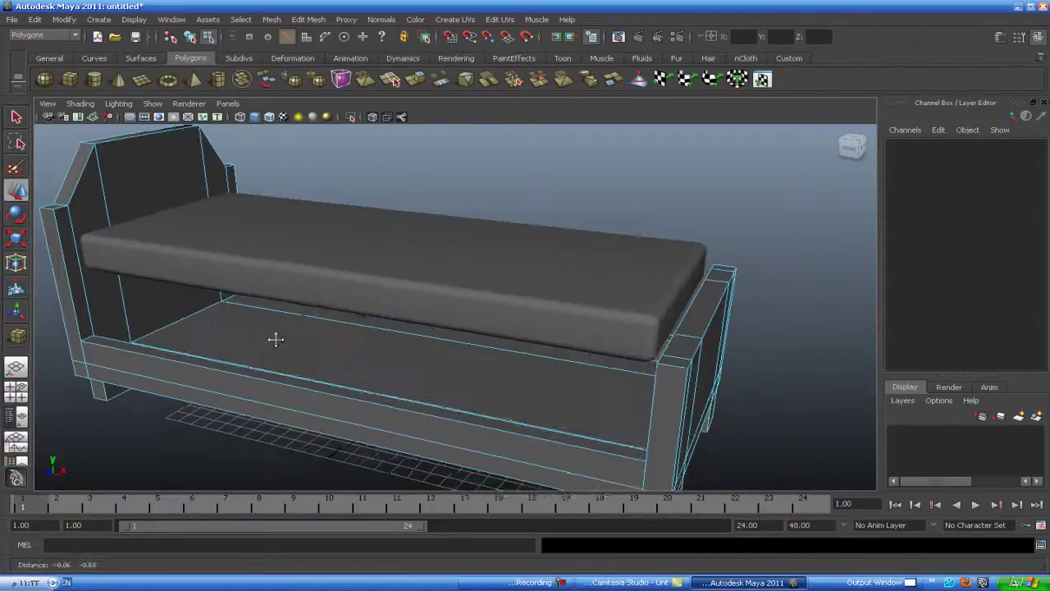
scroll(276, 333, "down", 3)
mouse_move(277, 328)
left_mouse_down("alt")
mouse_move(225, 347)
mouse_move(325, 276)
left_mouse_up("alt")
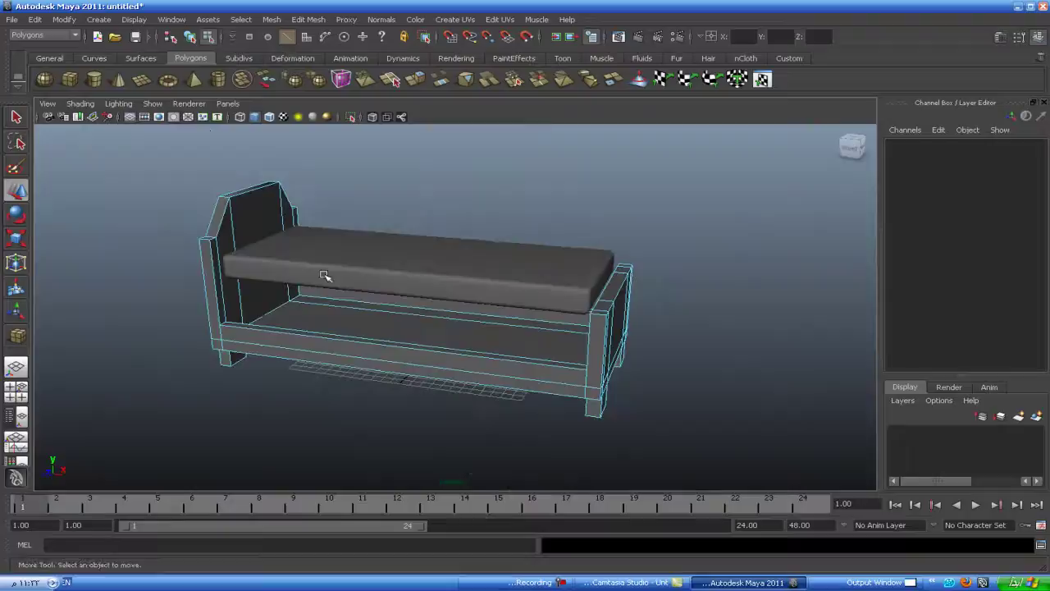
Step: Lower the mattress on Y so it rests down on the bed frame
left_click(325, 276)
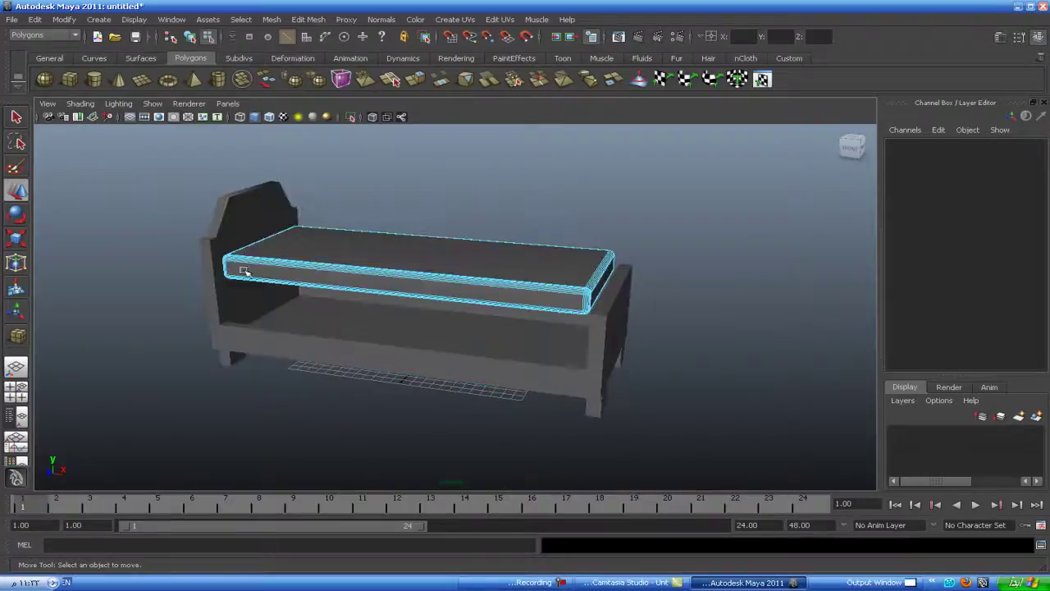
right_click_drag(339, 262, 378, 252)
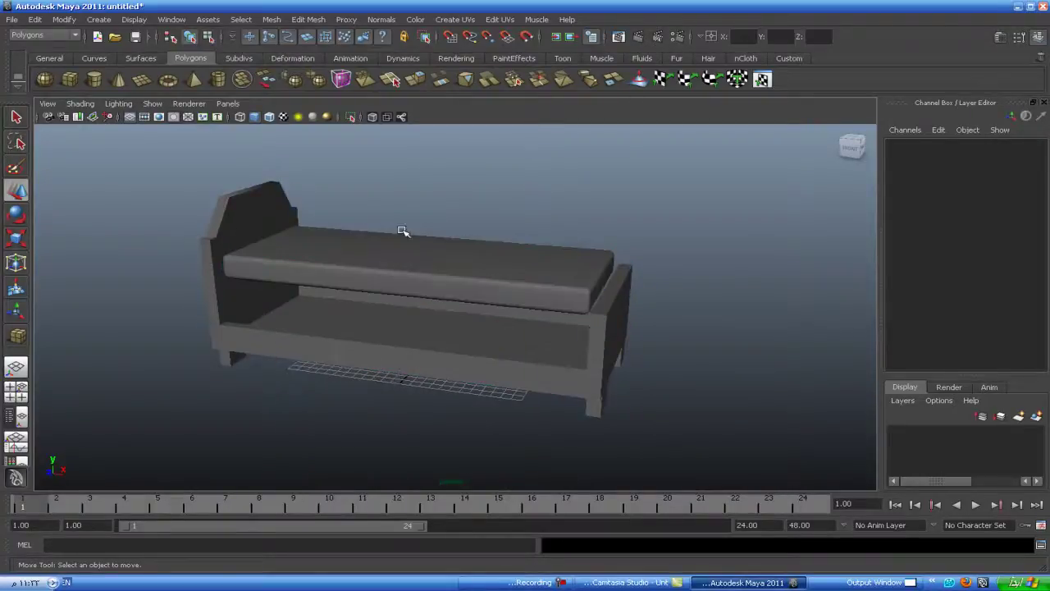
left_click(389, 253)
mouse_move(419, 221)
left_mouse_down()
mouse_move(418, 291)
mouse_move(364, 285)
mouse_move(403, 274)
mouse_move(398, 312)
left_mouse_up()
left_click(476, 263)
Step: Duplicate the mattress, raise the copy above it and narrow it to Scale X 0.151
scroll(400, 308, "up", 2)
scroll(401, 305, "up", 2)
left_click(361, 327)
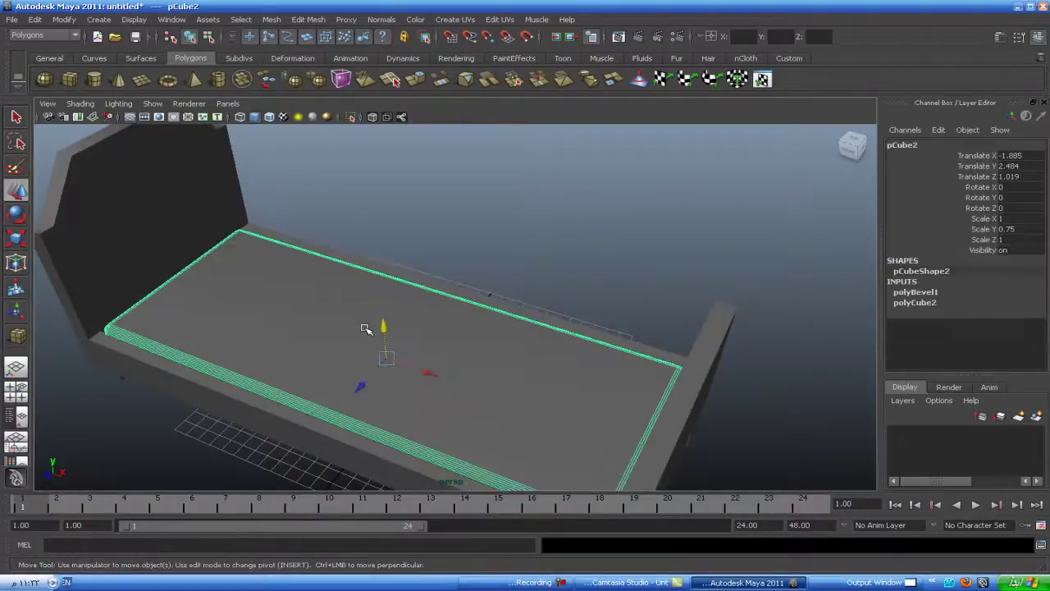
key("ctrl+d")
left_click_drag(384, 331, 388, 221)
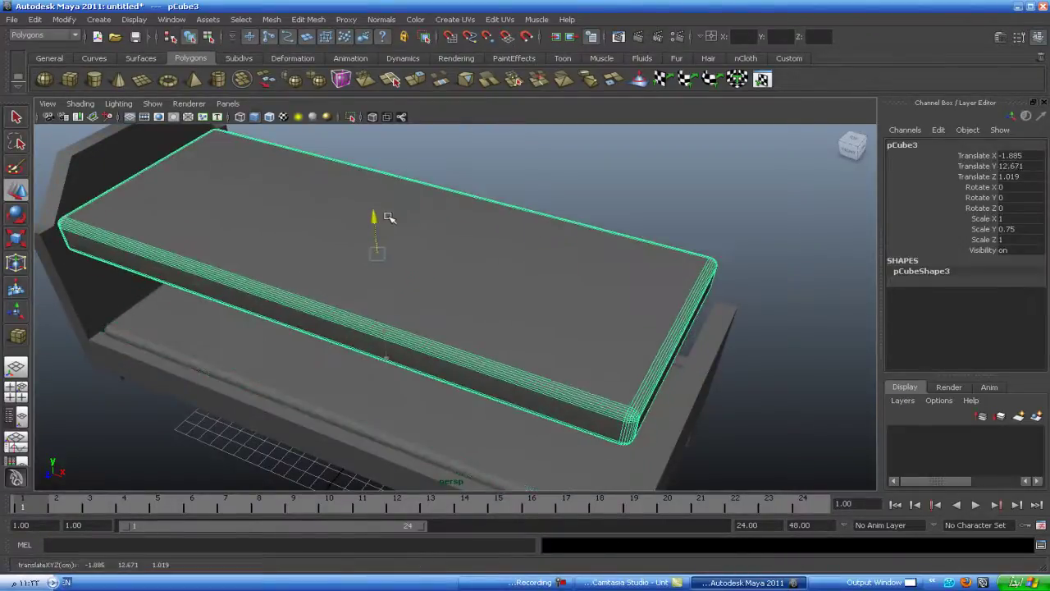
key("r")
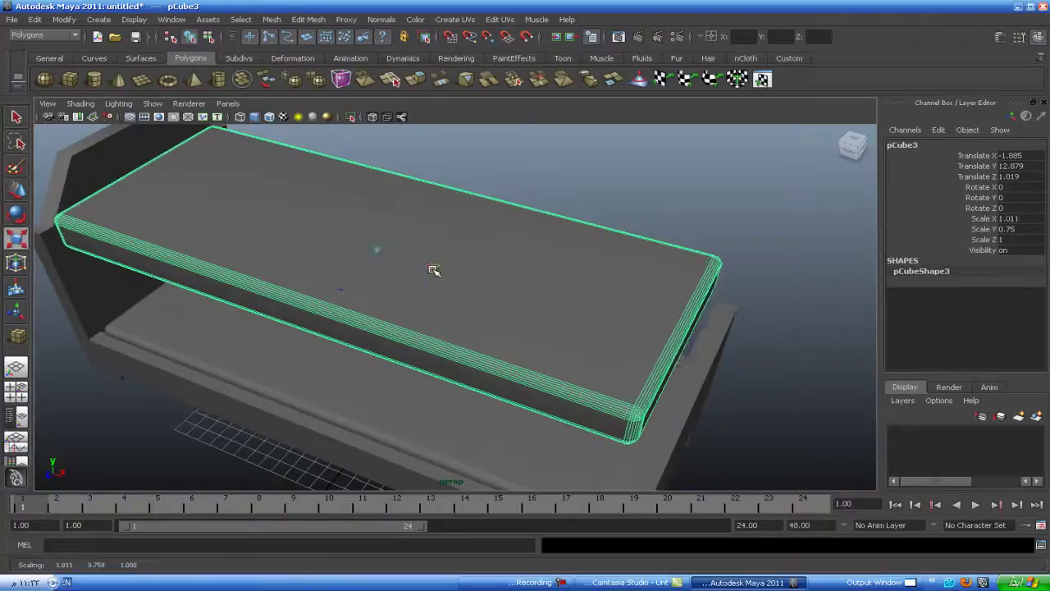
mouse_move(434, 269)
left_mouse_down()
mouse_move(379, 253)
mouse_move(384, 314)
mouse_move(411, 301)
mouse_move(356, 356)
mouse_move(198, 308)
left_mouse_up()
Step: Frame the duplicated mattress copy in the view and delete it
scroll(384, 315, "up", 3)
scroll(384, 311, "up", 3)
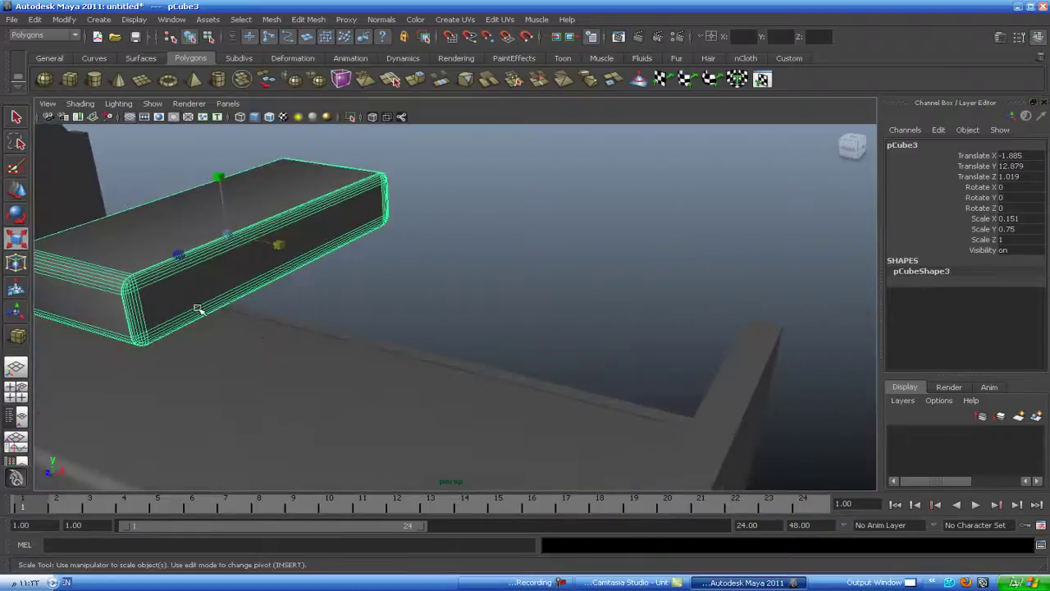
key("f")
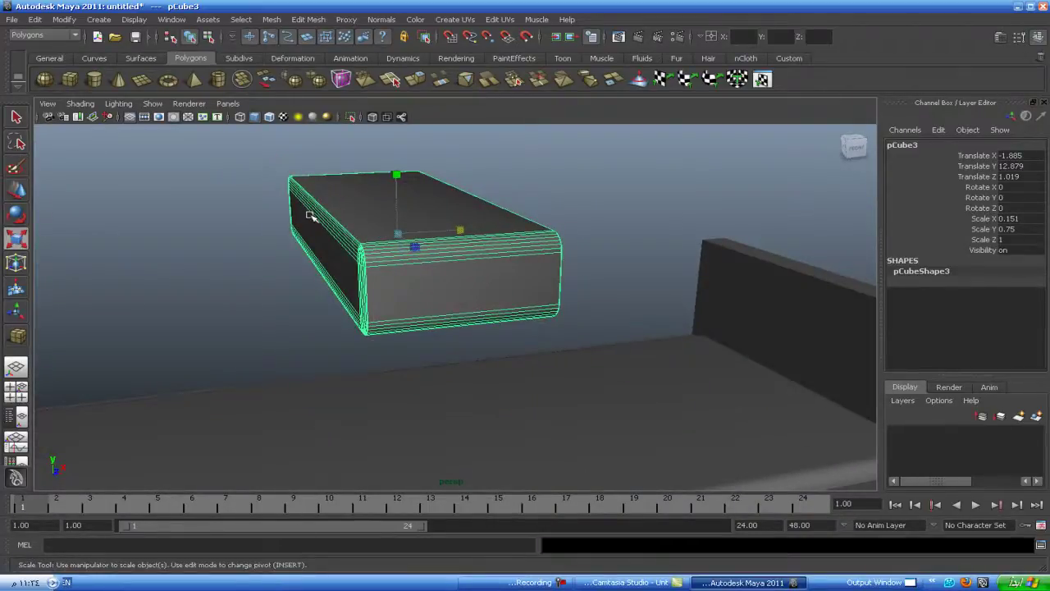
key("Delete")
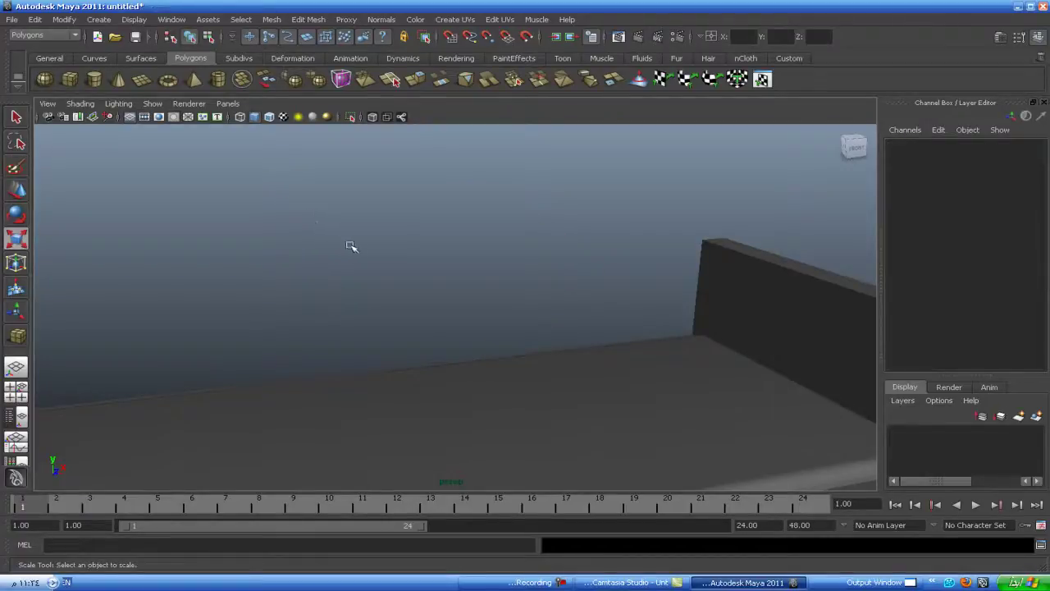
Step: Create a new flat polygon box by drawing its base and height in the top view
left_click(69, 79)
key("space")
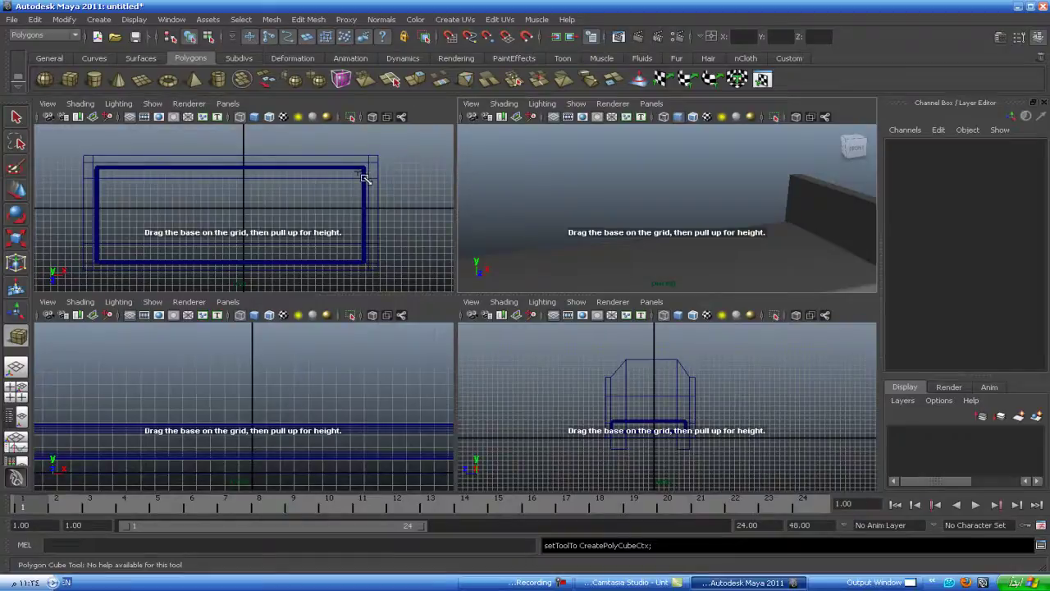
left_click_drag(362, 174, 318, 261)
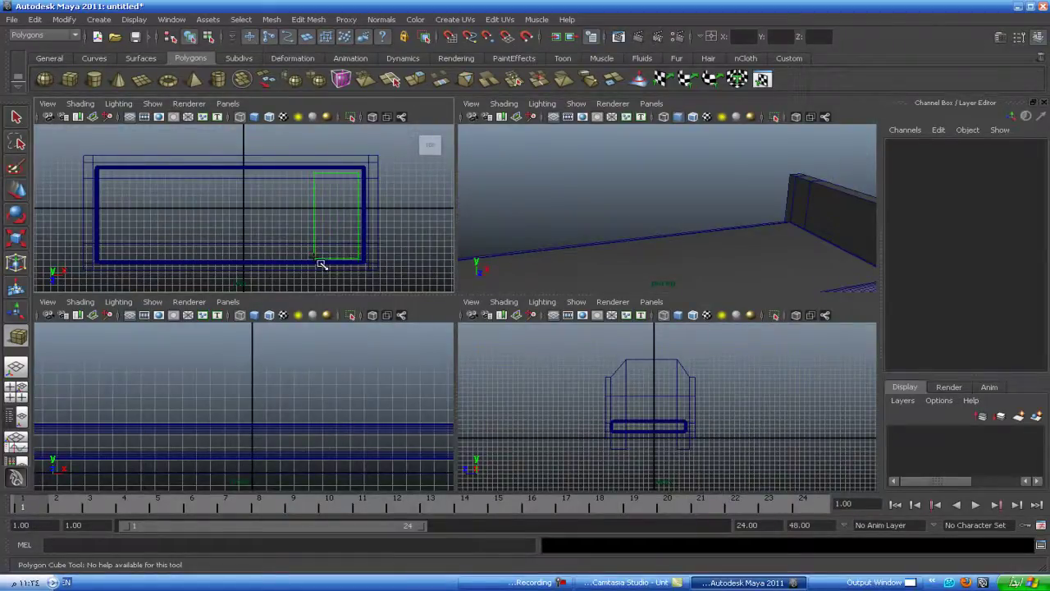
left_click_drag(322, 261, 321, 235)
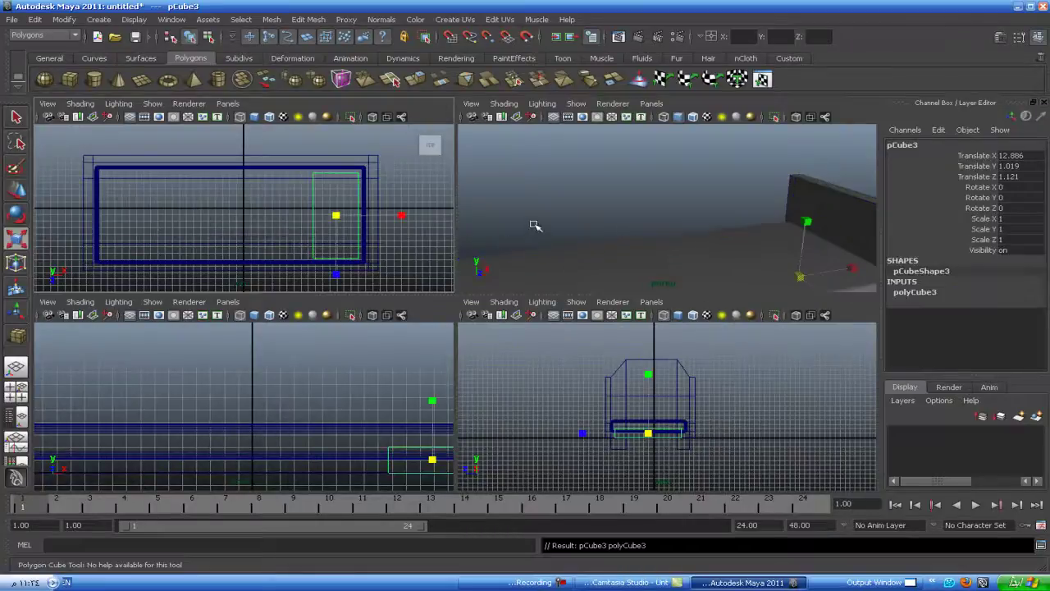
key("space")
Step: Raise the new box above the bed and slide it to the headboard end
key("w")
scroll(753, 414, "down", 3)
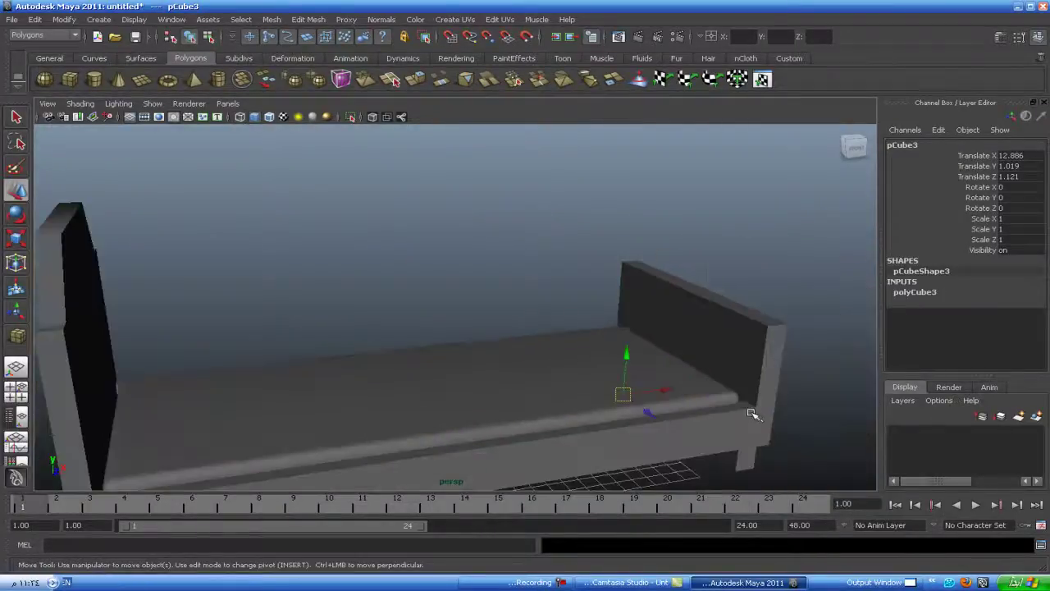
left_click_drag(626, 354, 603, 345)
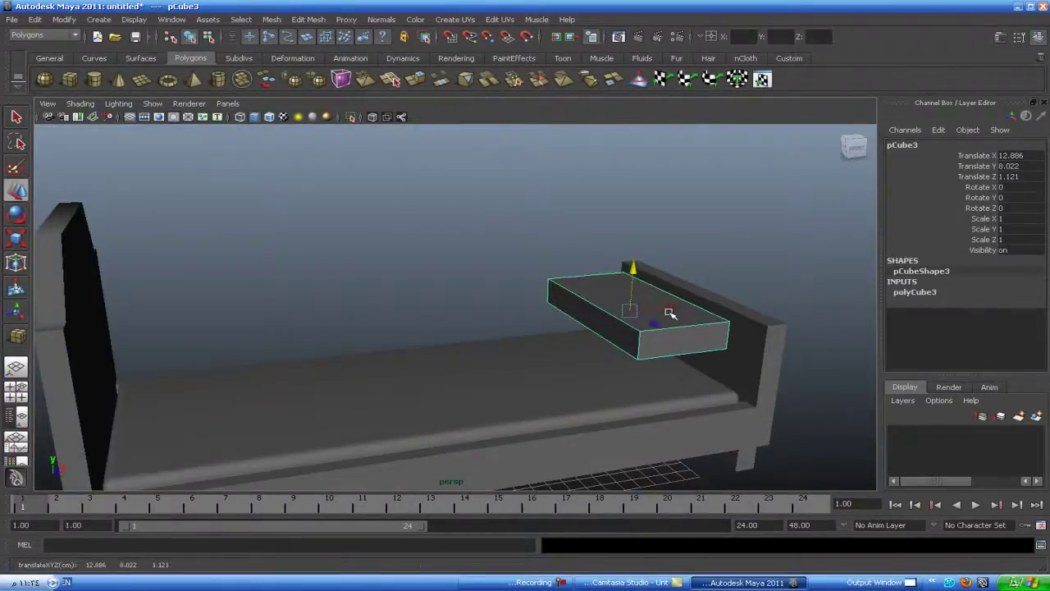
left_click_drag(669, 313, 219, 365)
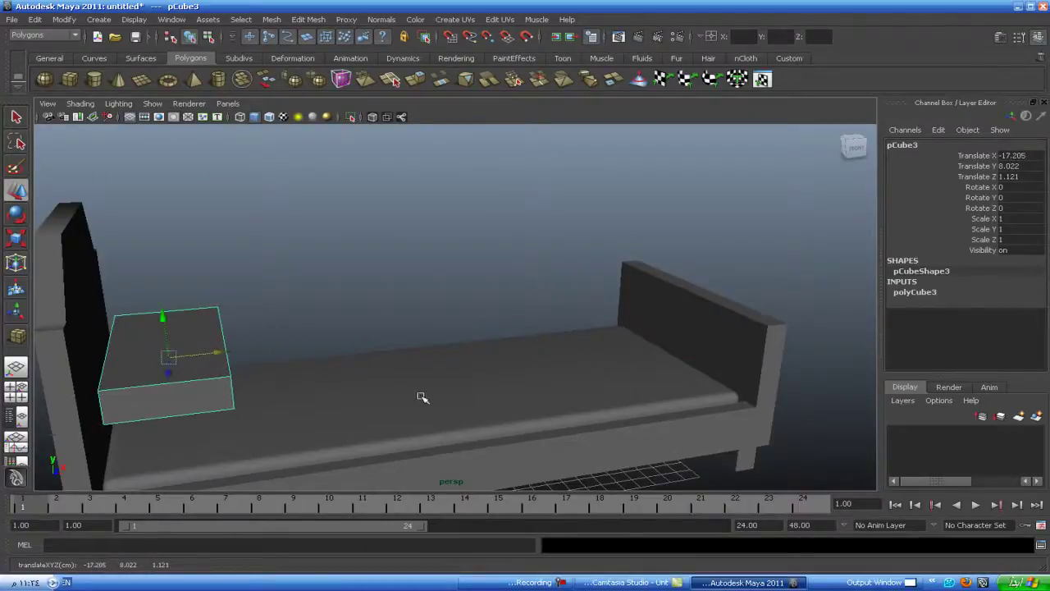
Step: Bevel all the pillow box's edges with a 0.5 offset
mouse_move(420, 397)
left_mouse_down("alt")
mouse_move(471, 401)
mouse_move(446, 402)
left_mouse_up("alt")
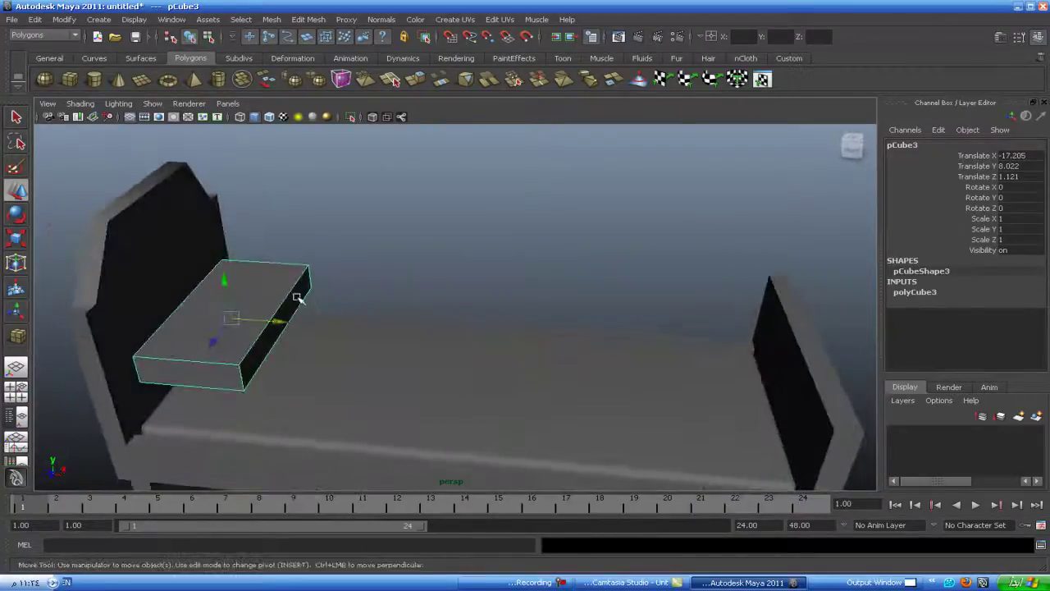
right_click_drag(300, 300, 293, 261)
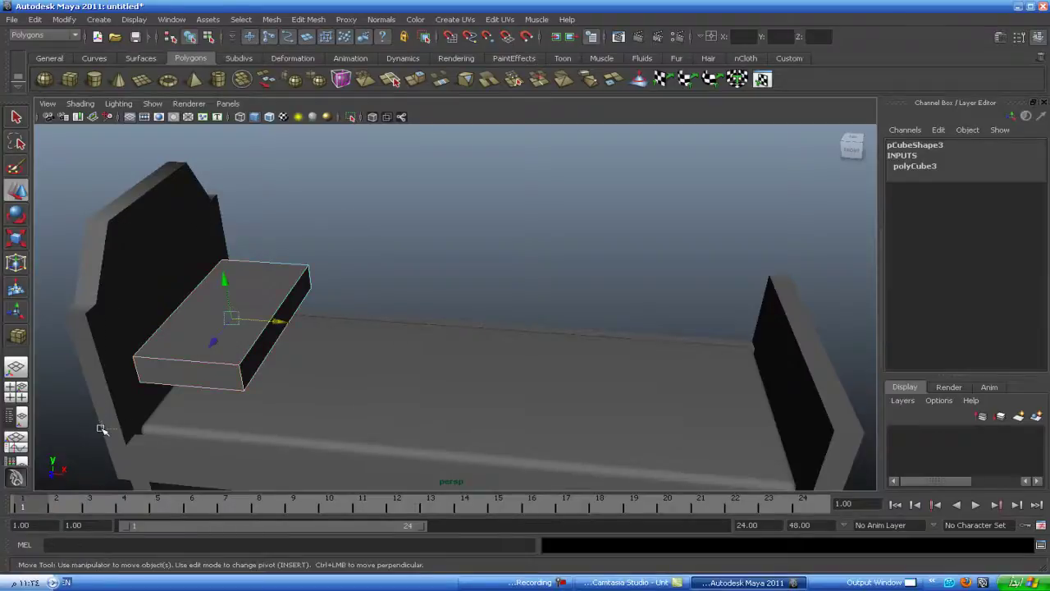
left_click_drag(100, 428, 468, 295)
right_click_drag(289, 294, 370, 294, "shift")
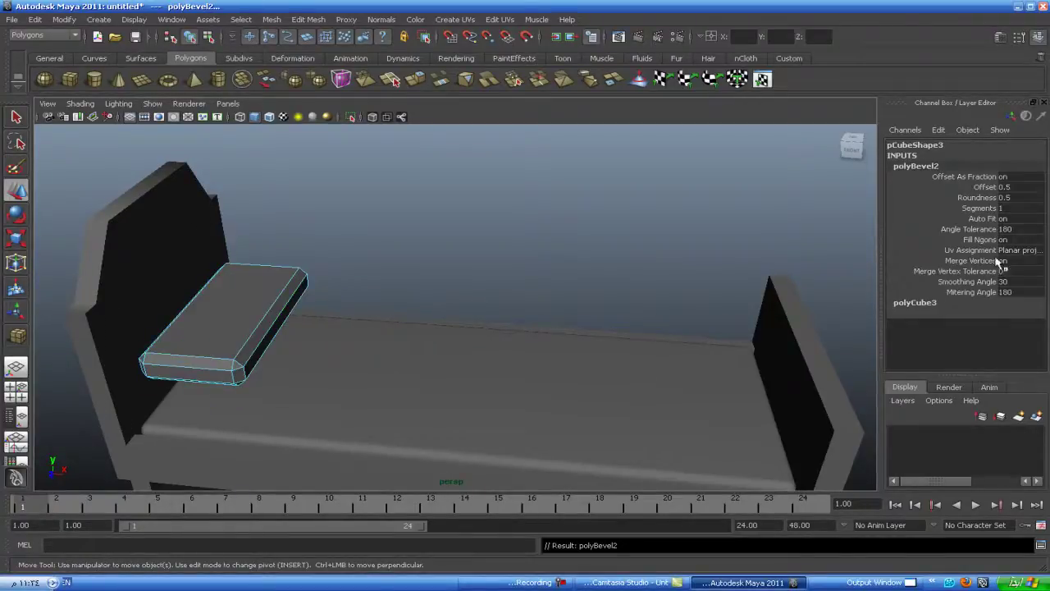
Step: Increase the pillow bevel's Segments to 6 in the Channel Box
left_click(985, 199)
left_click(984, 209)
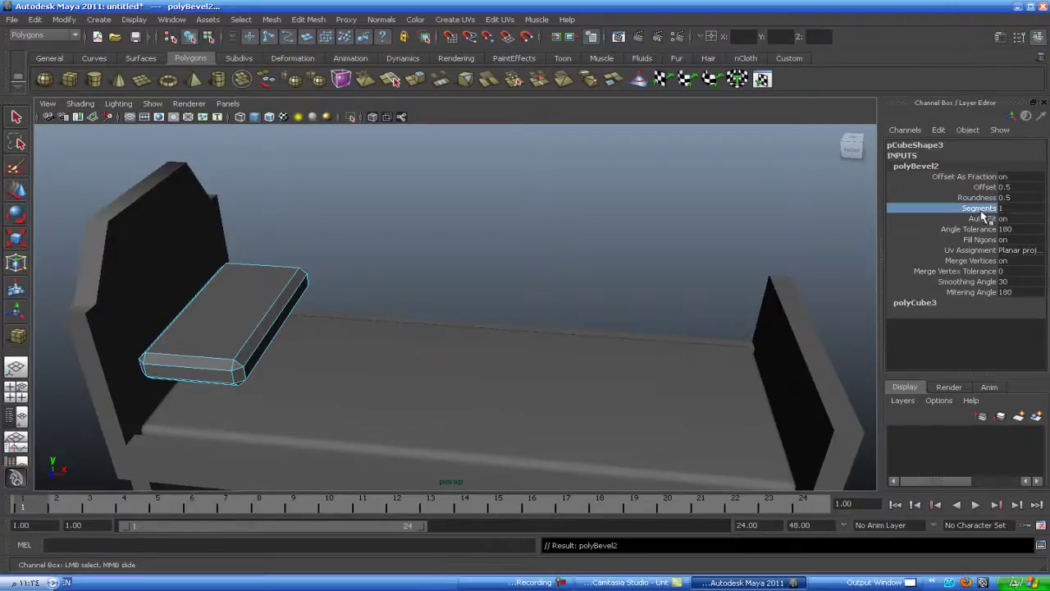
middle_click_drag(676, 250, 710, 243)
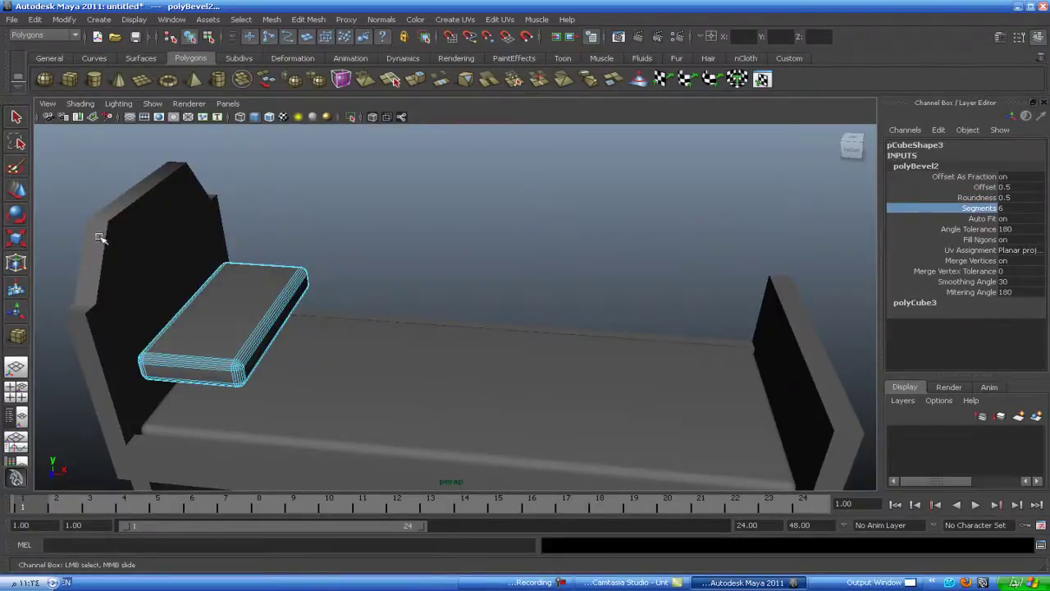
Step: Move the pillow box down so it rests on the mattress by the headboard
left_click(17, 190)
mouse_move(485, 304)
left_mouse_down("alt")
mouse_move(511, 298)
mouse_move(520, 331)
left_mouse_up("alt")
left_click(516, 328)
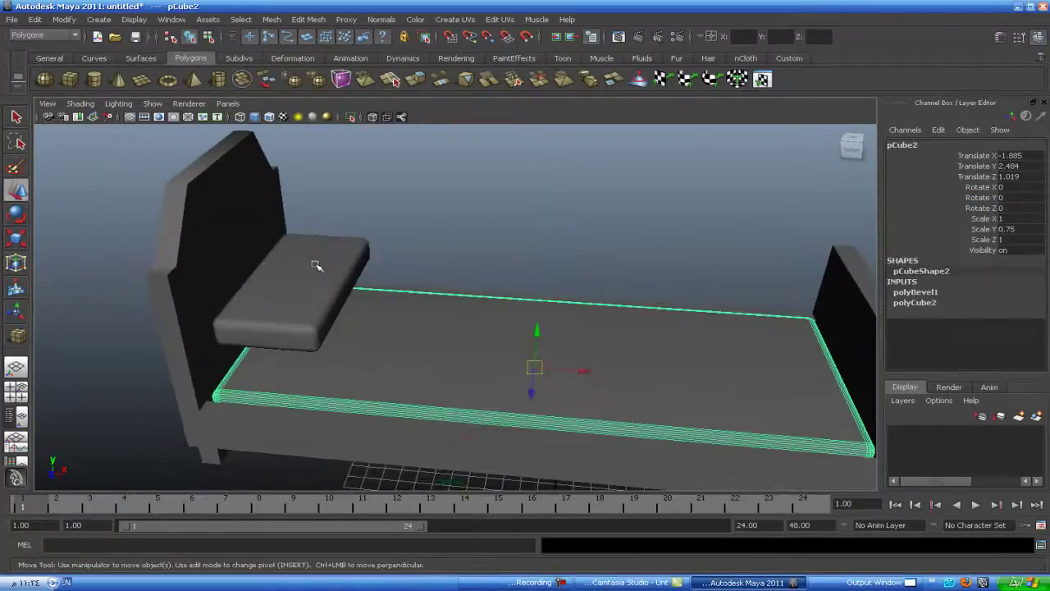
left_click(304, 261)
left_click_drag(297, 250, 283, 288)
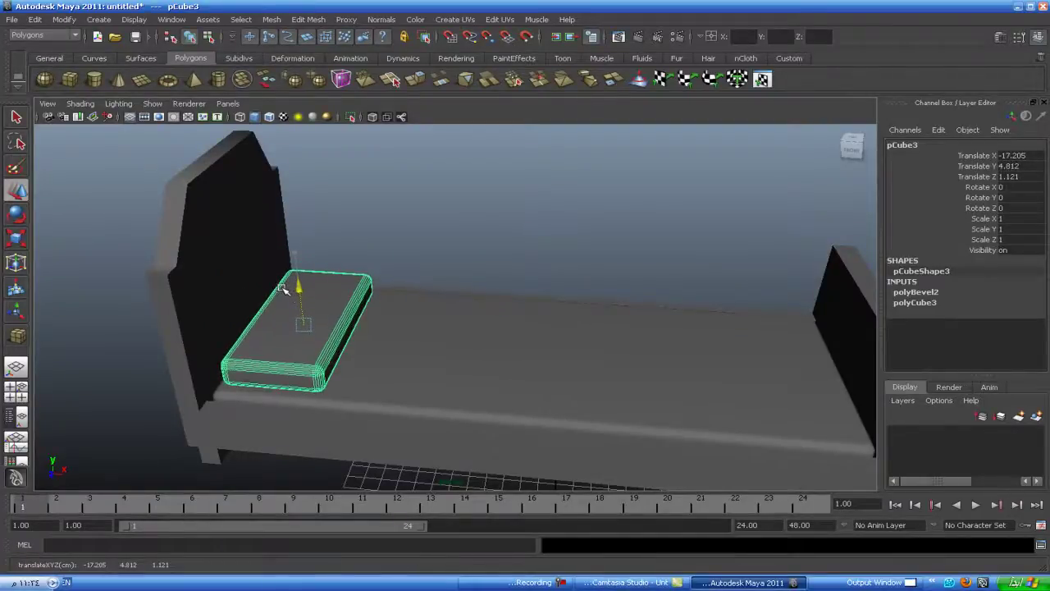
mouse_move(510, 302)
left_mouse_down("alt")
mouse_move(282, 281)
mouse_move(402, 285)
mouse_move(380, 301)
left_mouse_up("alt")
scroll(402, 286, "down", 5)
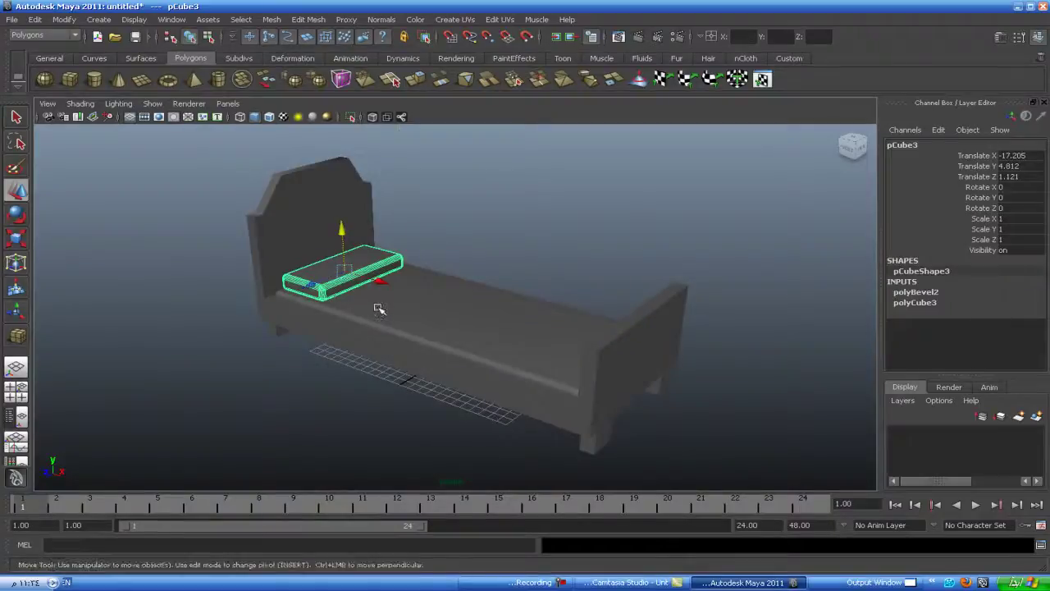